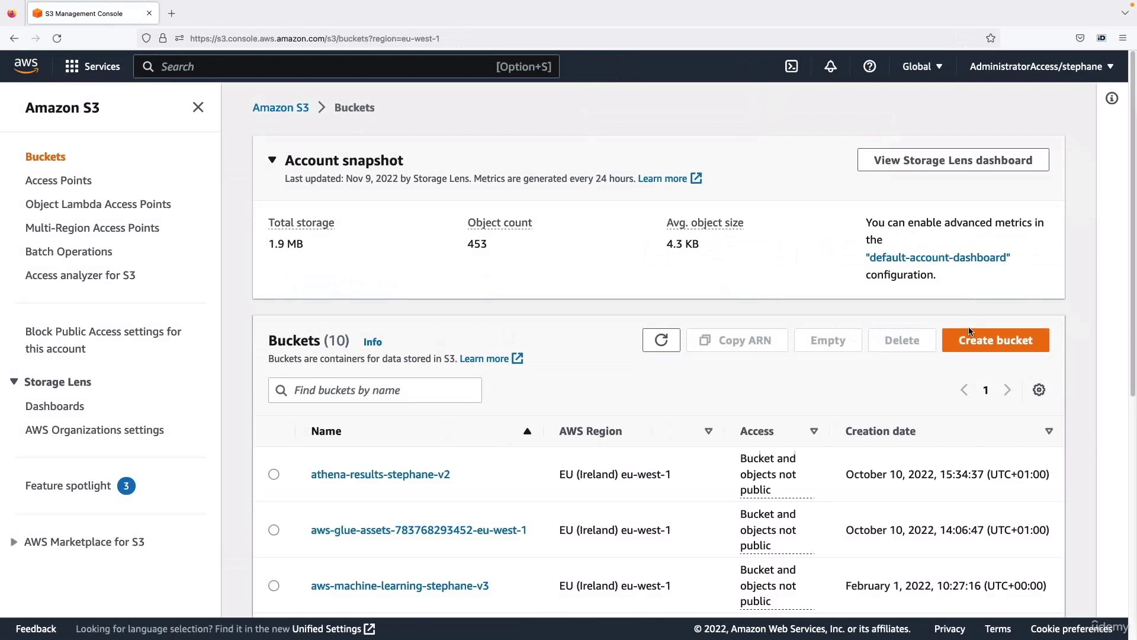
Step: Create an S3 bucket named demo-cloudfront-stephane-v4 in EU (Ireland) eu-west-1, keeping the default settings
{"action": "left_click", "coordinate": [1004, 340]}
{"action": "left_click", "coordinate": [370, 297]}
{"action": "type", "text": "demo"}
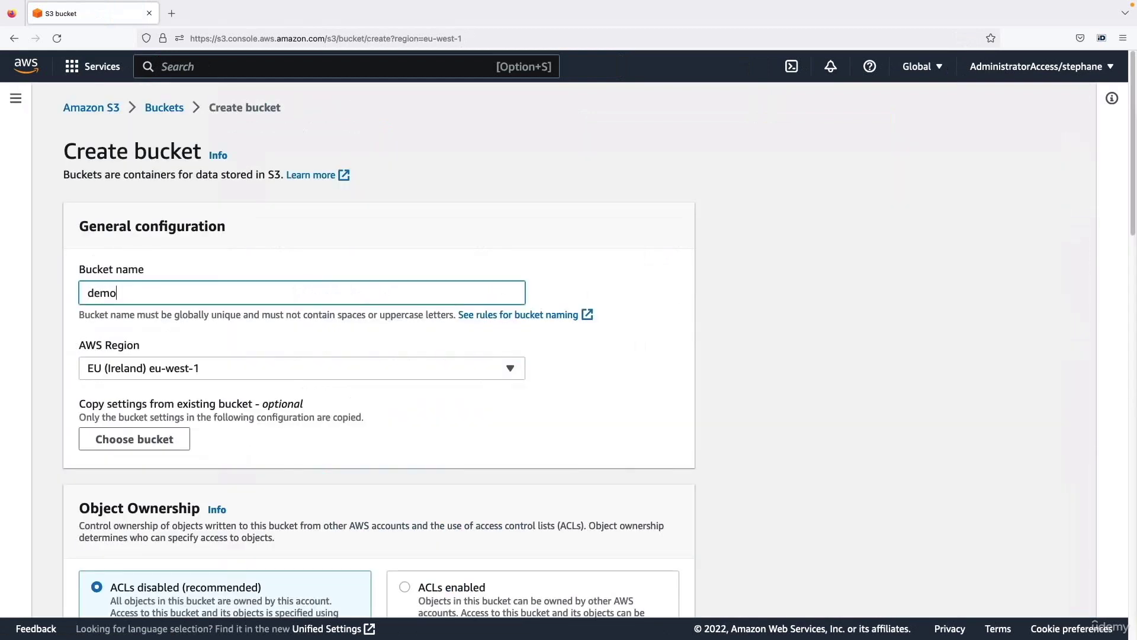
{"action": "type", "text": "-cloudfront-stephane-v3"}
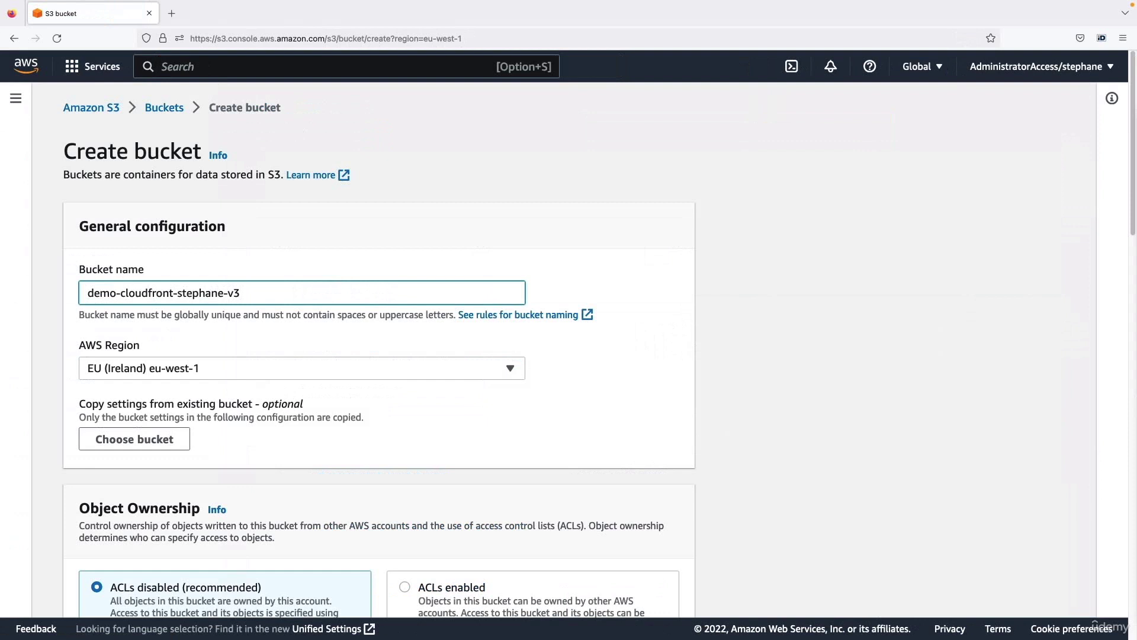
{"action": "scroll", "coordinate": [410, 309], "scroll_direction": "down", "scroll_amount": 10}
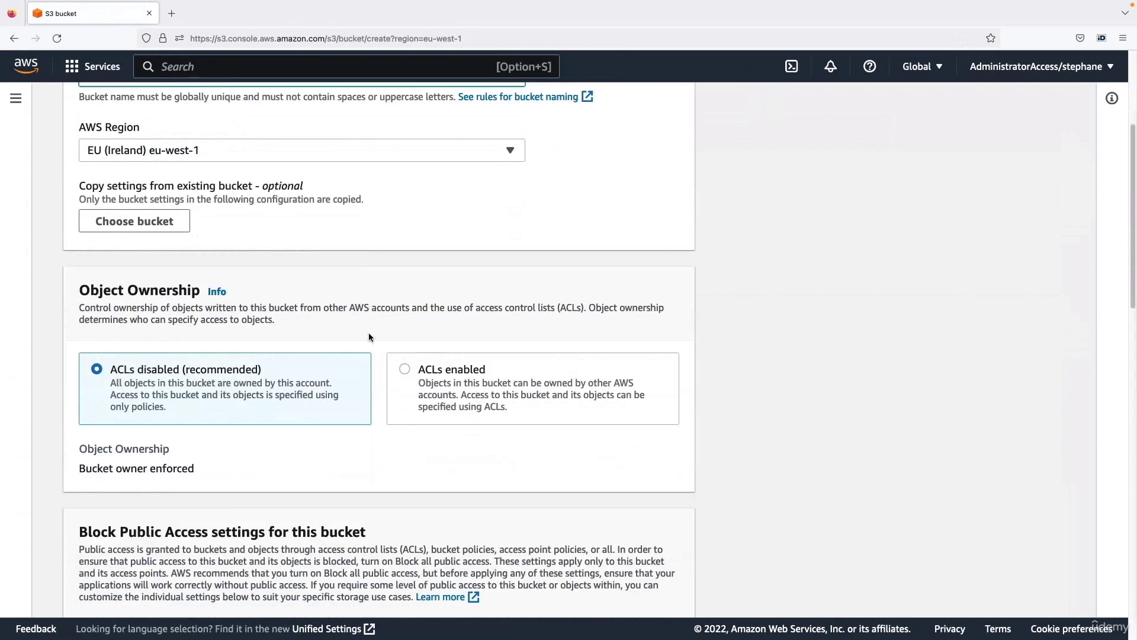
{"action": "scroll", "coordinate": [391, 356], "scroll_direction": "down", "scroll_amount": 8}
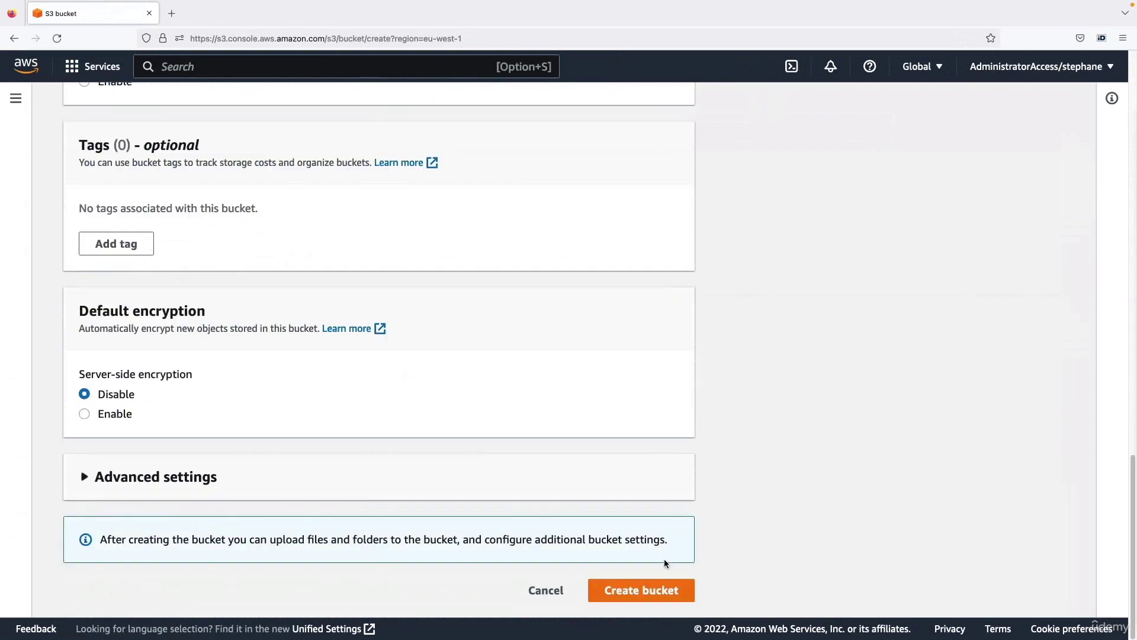
{"action": "left_click", "coordinate": [655, 588]}
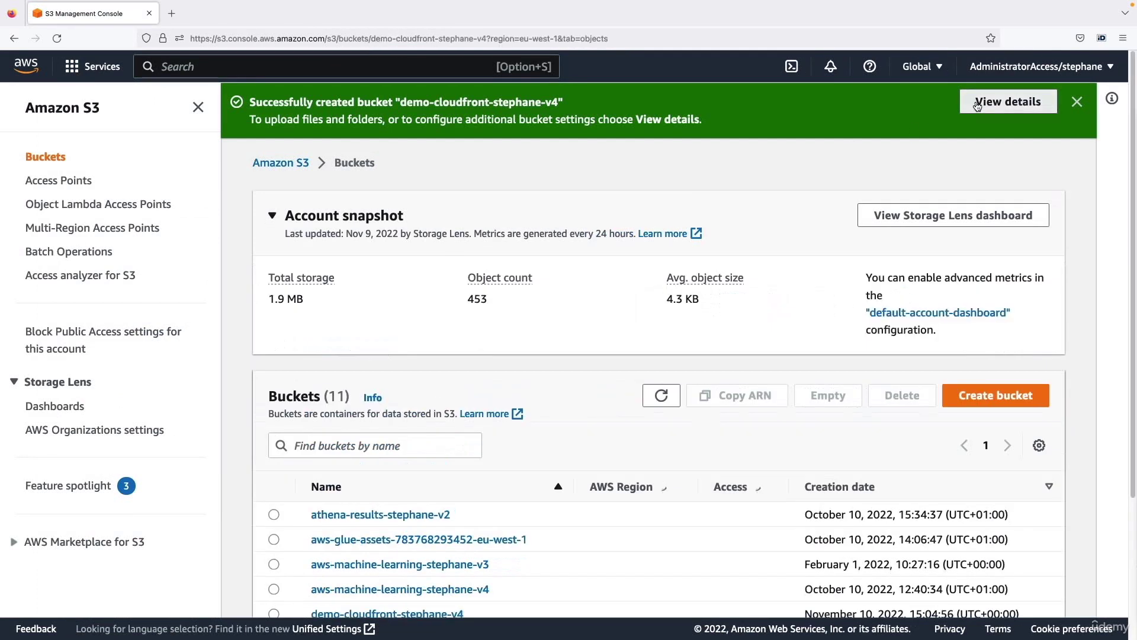
Step: Upload beach.jpg, coffee.jpg and index.html from the aws-course copy folder into the new bucket and return to its object list
{"action": "left_click", "coordinate": [977, 106]}
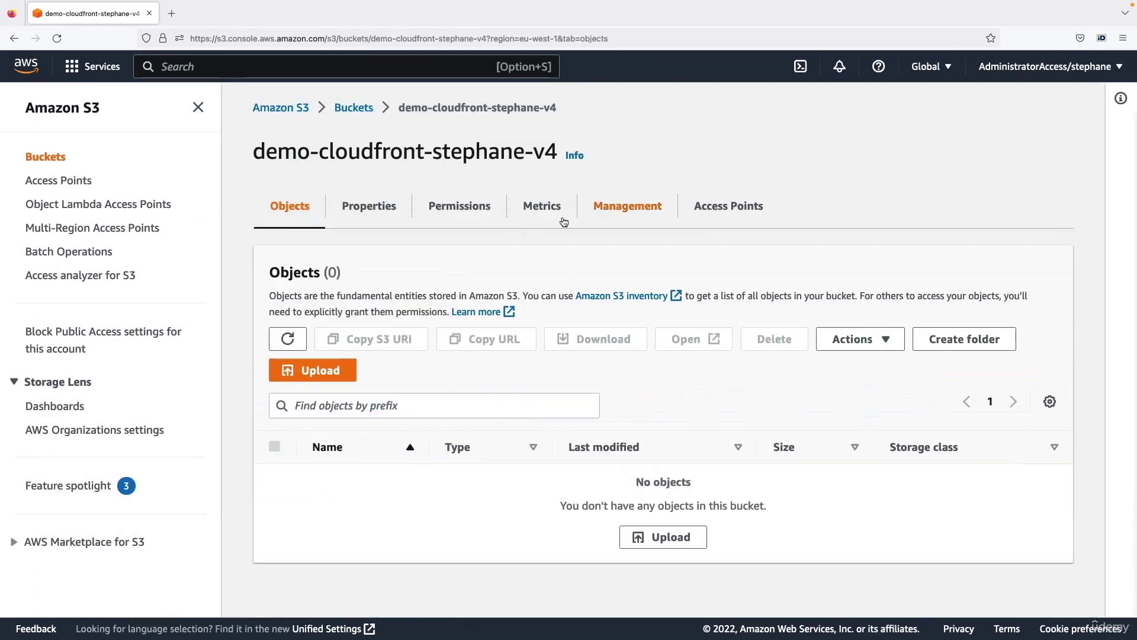
{"action": "left_click", "coordinate": [339, 381]}
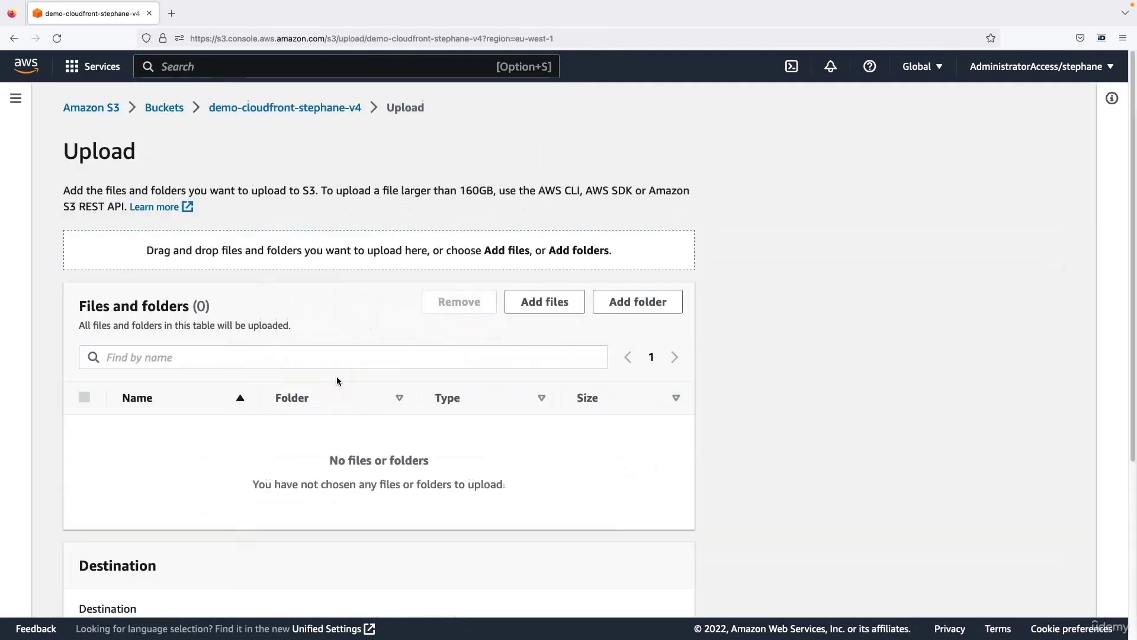
{"action": "left_click", "coordinate": [564, 306]}
{"action": "left_click_drag", "start_coordinate": [473, 157], "coordinate": [476, 180]}
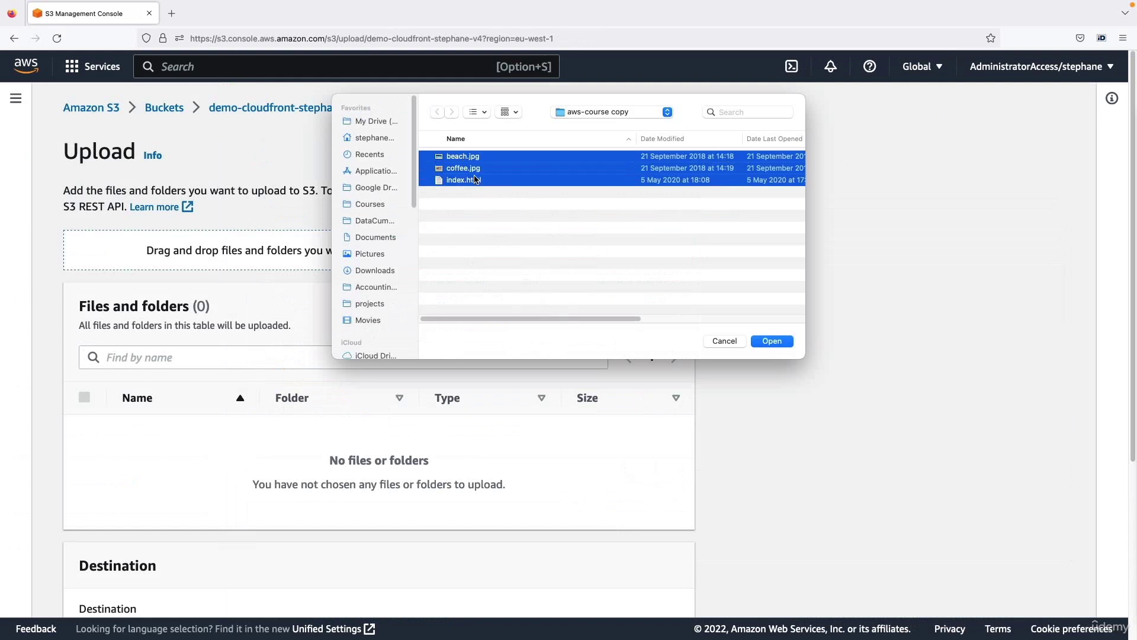
{"action": "left_click", "coordinate": [780, 341]}
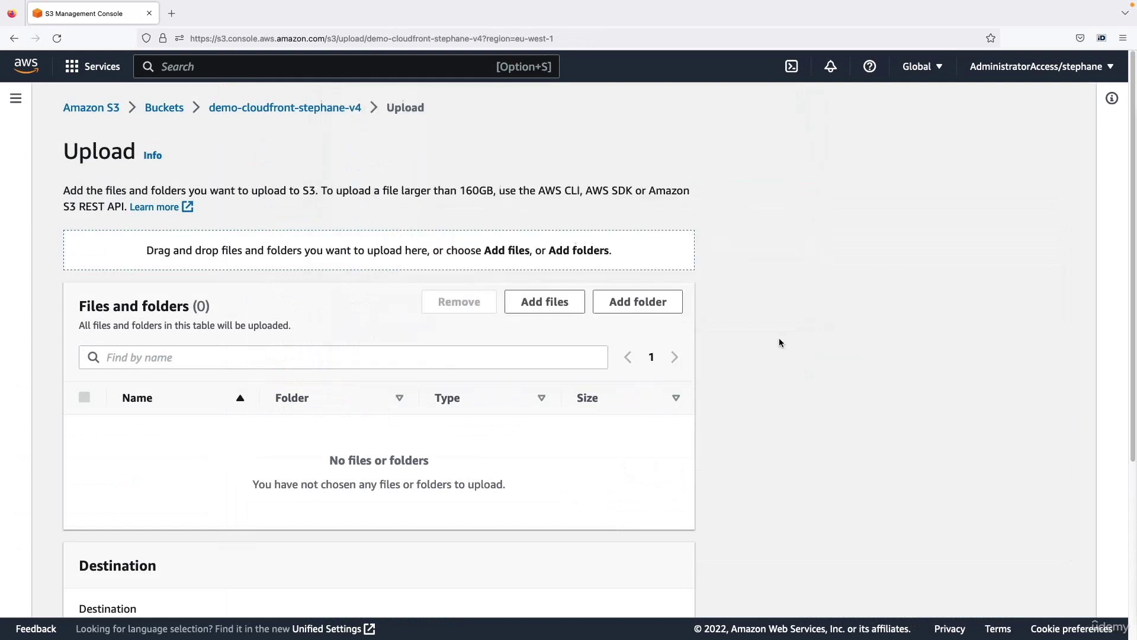
{"action": "scroll", "coordinate": [247, 421], "scroll_direction": "down", "scroll_amount": 4}
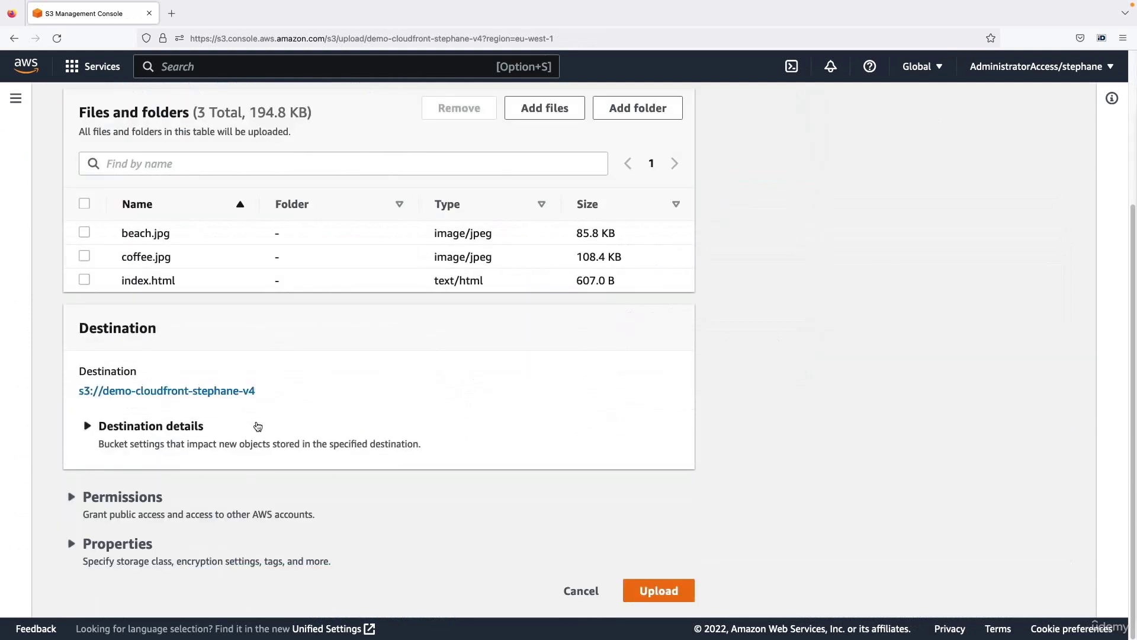
{"action": "left_click", "coordinate": [654, 591]}
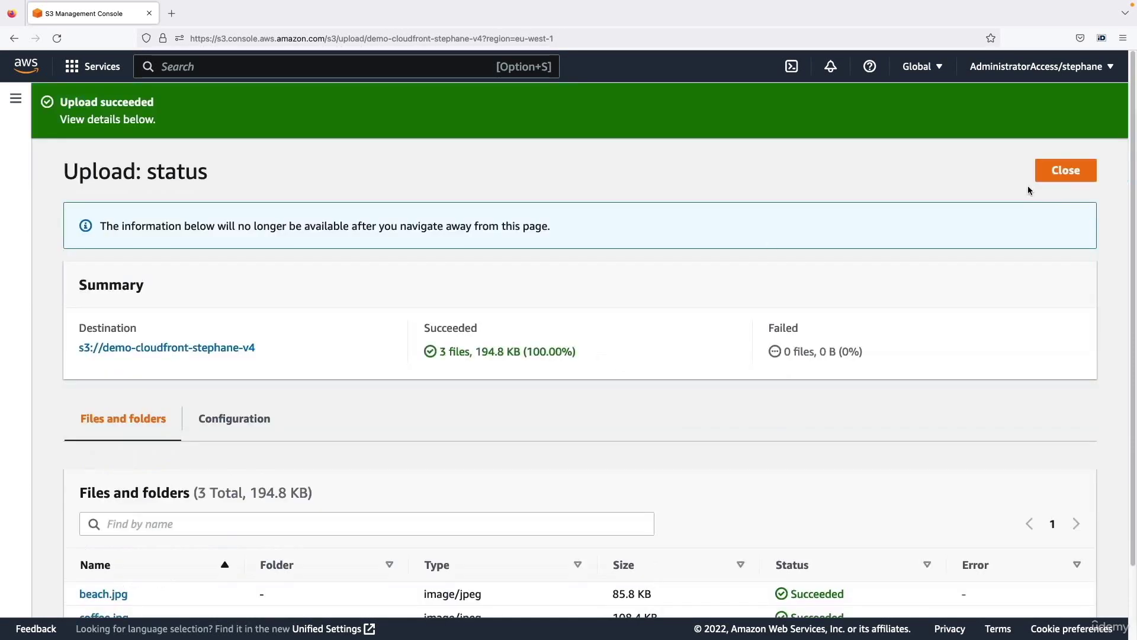
{"action": "left_click", "coordinate": [1065, 172]}
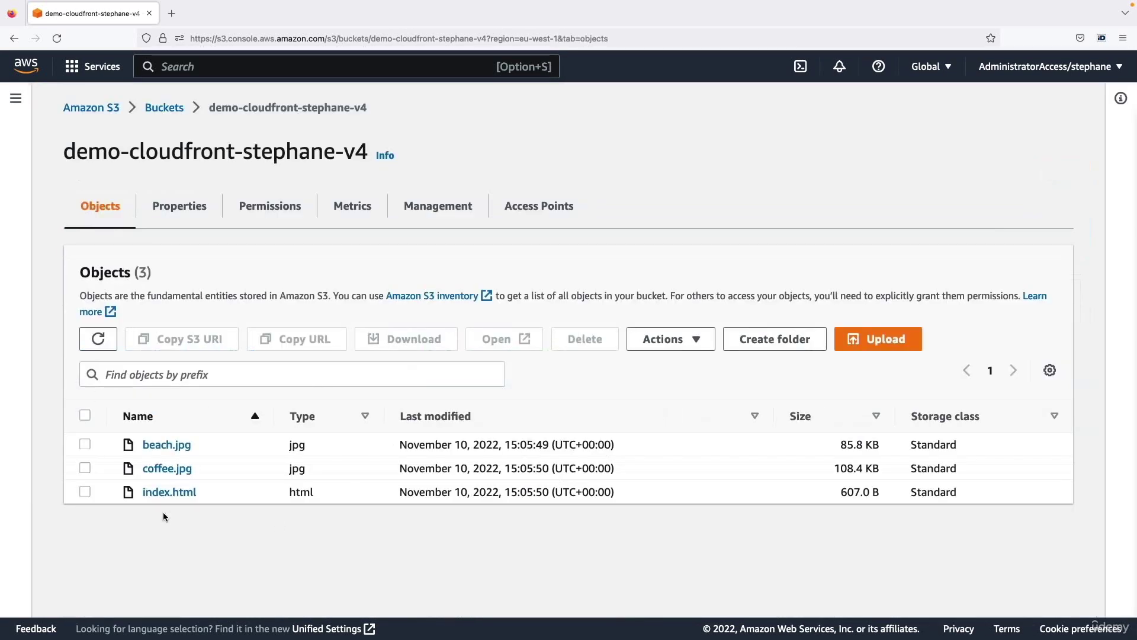
Step: Open the details of index.html and test its public object URL in a separate browser tab
{"action": "left_click", "coordinate": [169, 491]}
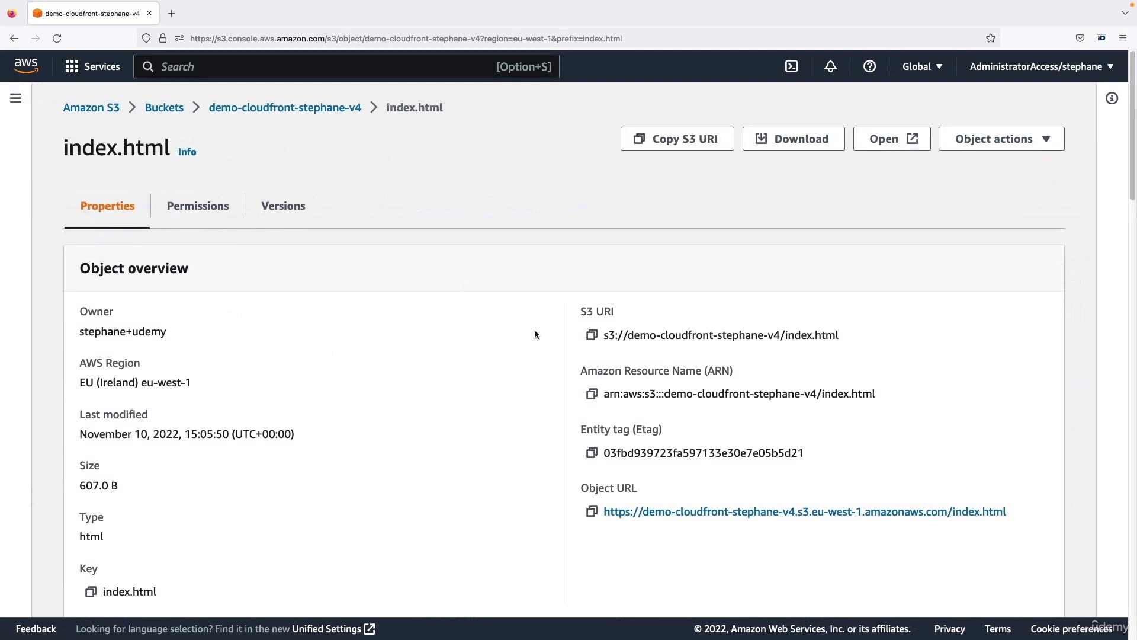
{"action": "scroll", "coordinate": [544, 371], "scroll_direction": "down", "scroll_amount": 1}
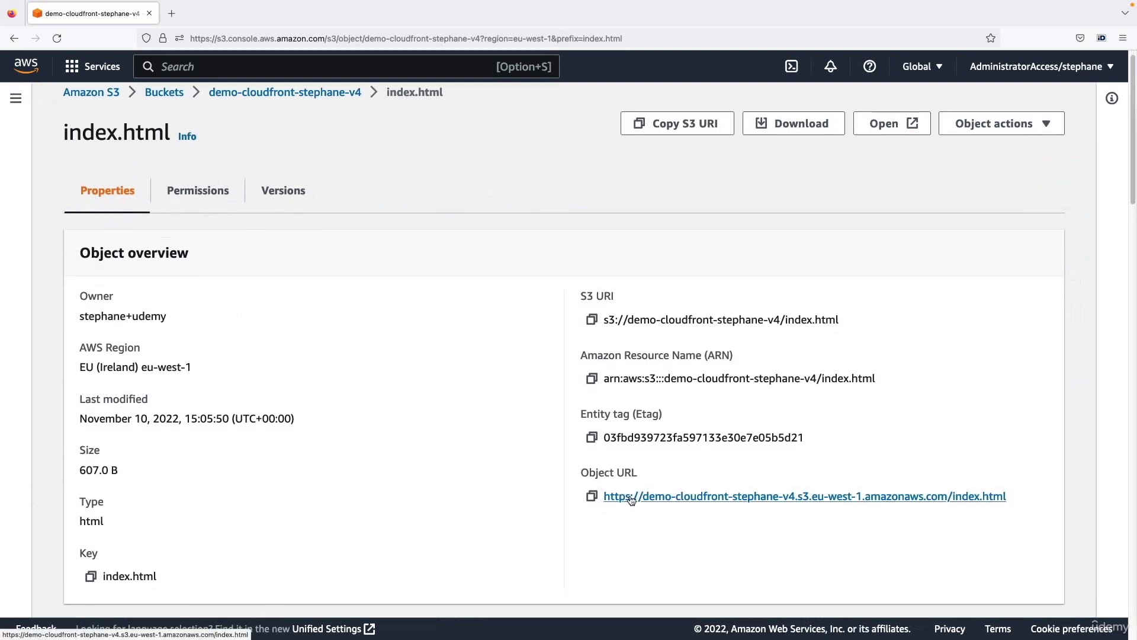
{"action": "middle_click", "coordinate": [629, 498]}
{"action": "key", "text": "ctrl+Tab"}
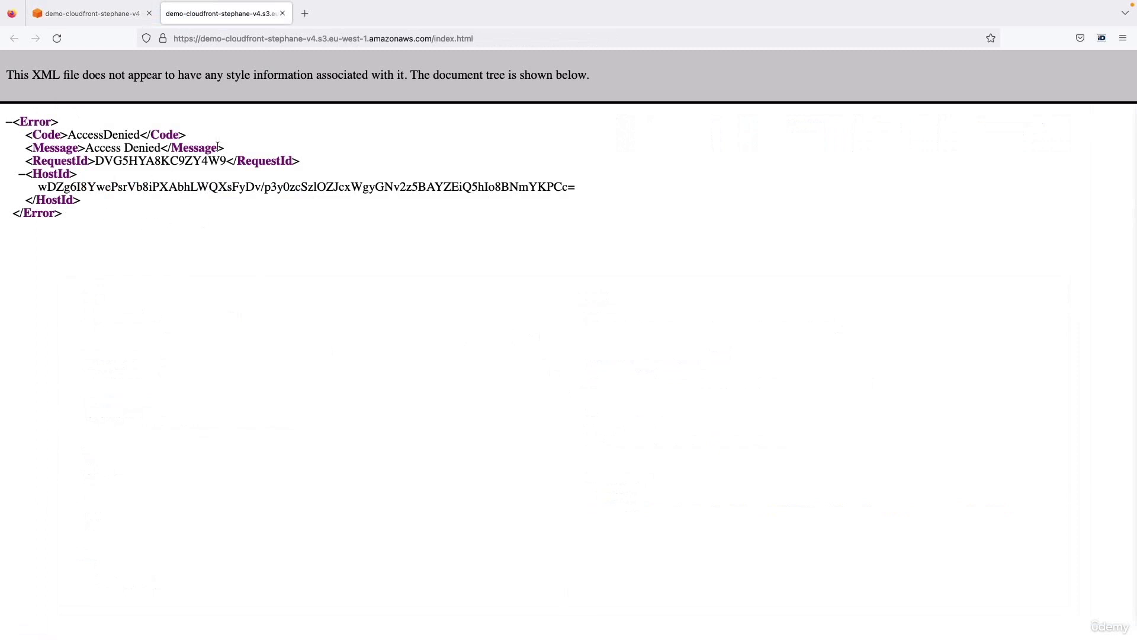
{"action": "key", "text": "ctrl+shift+Tab"}
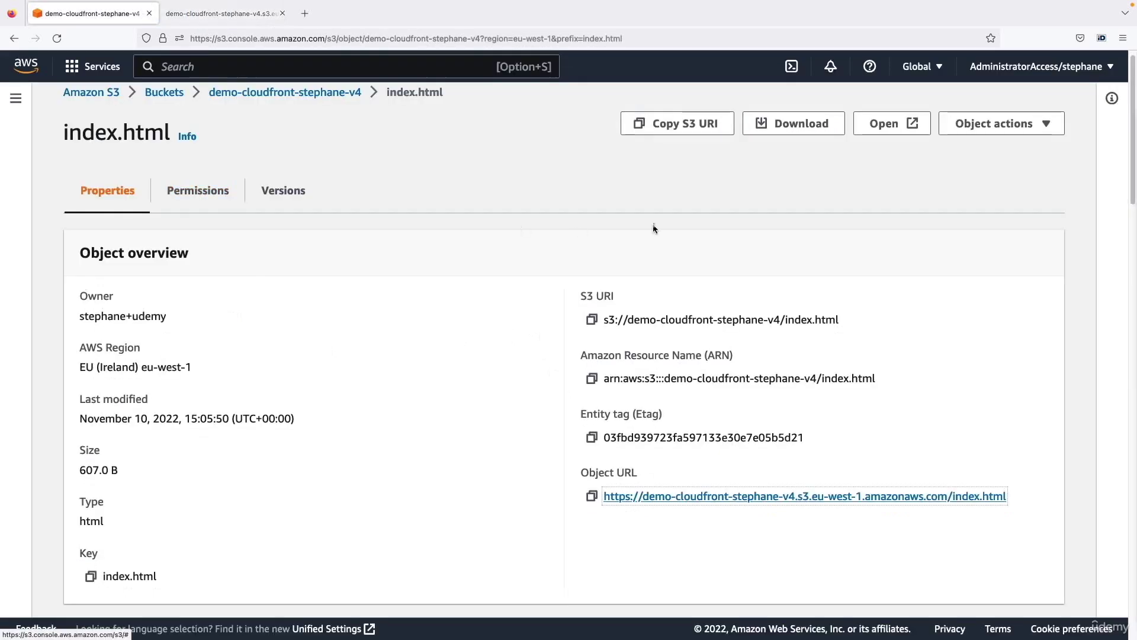
Step: Open index.html through the console's signed link, allowing pop-ups for s3.console.aws.amazon.com
{"action": "left_click", "coordinate": [877, 126]}
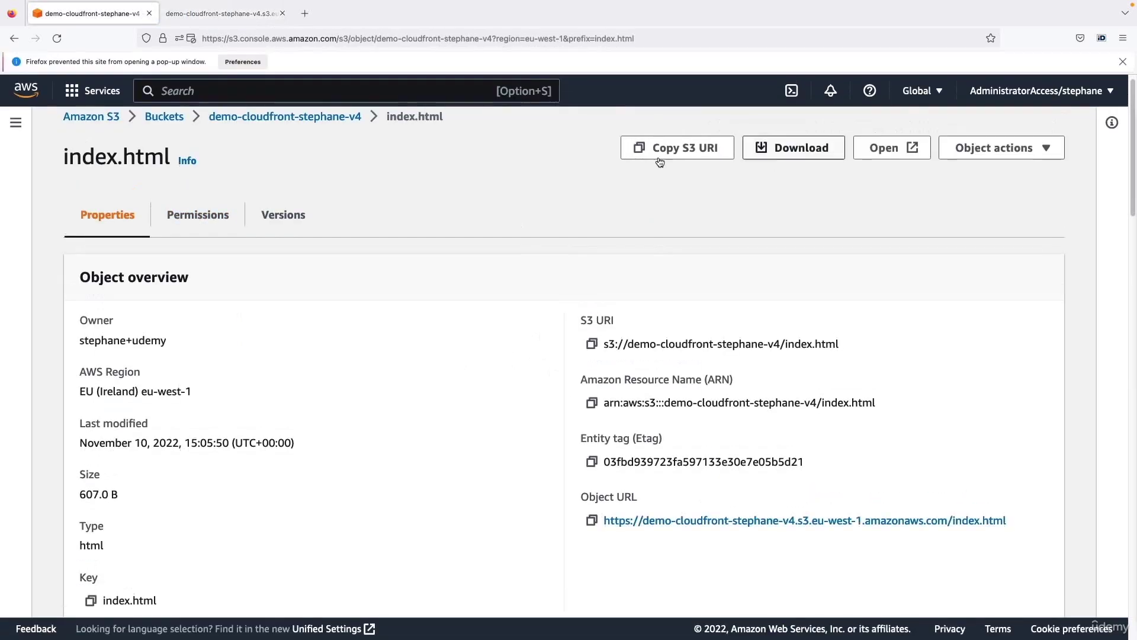
{"action": "left_click", "coordinate": [243, 61]}
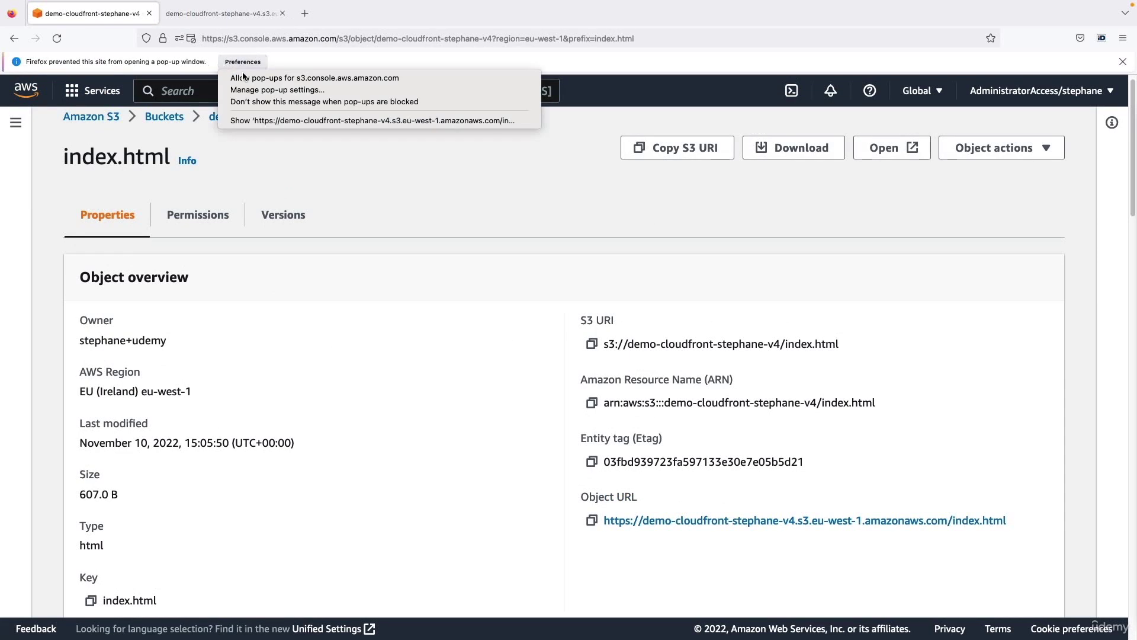
{"action": "left_click", "coordinate": [243, 75]}
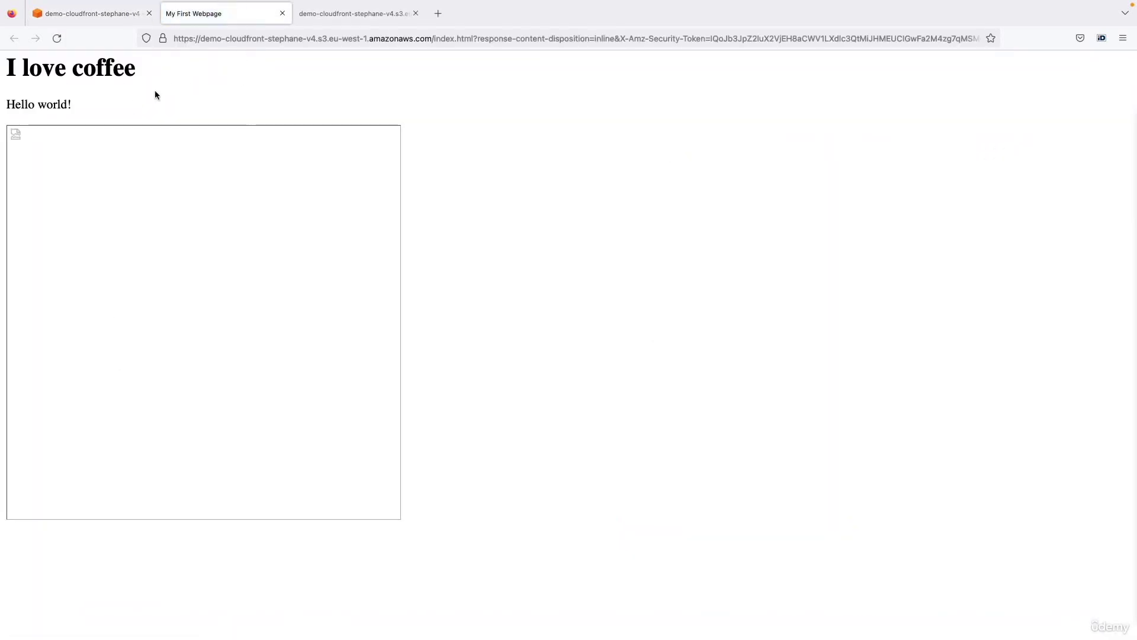
Step: Examine the signed URL of the opened web page along with its heading and body text
{"action": "left_click_drag", "start_coordinate": [390, 38], "coordinate": [747, 45]}
{"action": "left_click", "coordinate": [714, 324]}
{"action": "left_click_drag", "start_coordinate": [8, 66], "coordinate": [87, 105]}
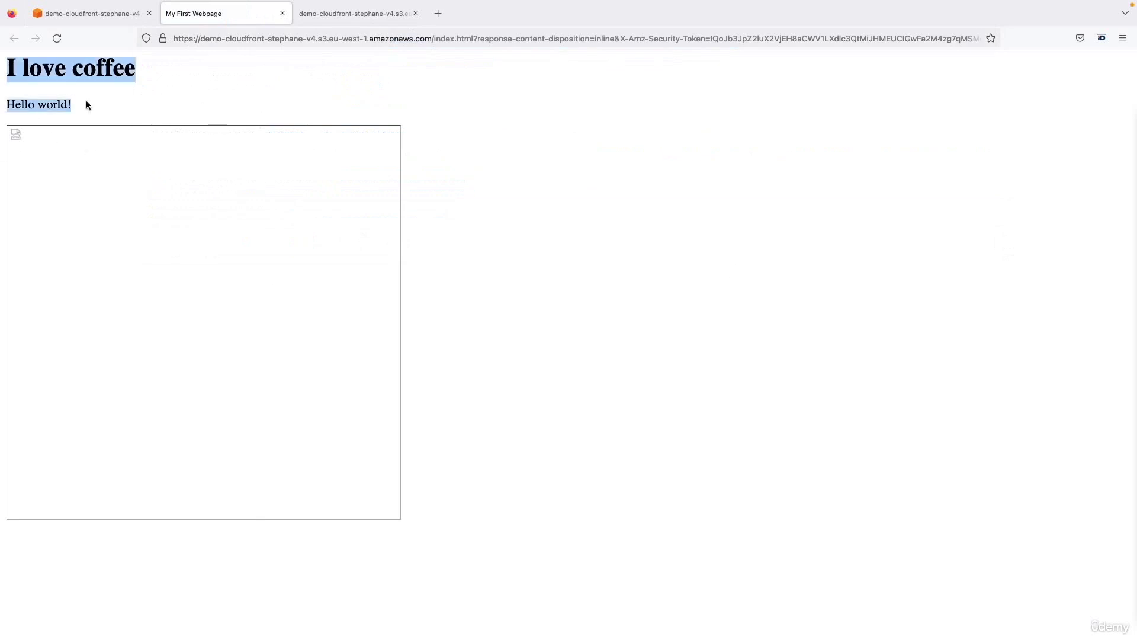
{"action": "left_click", "coordinate": [86, 104]}
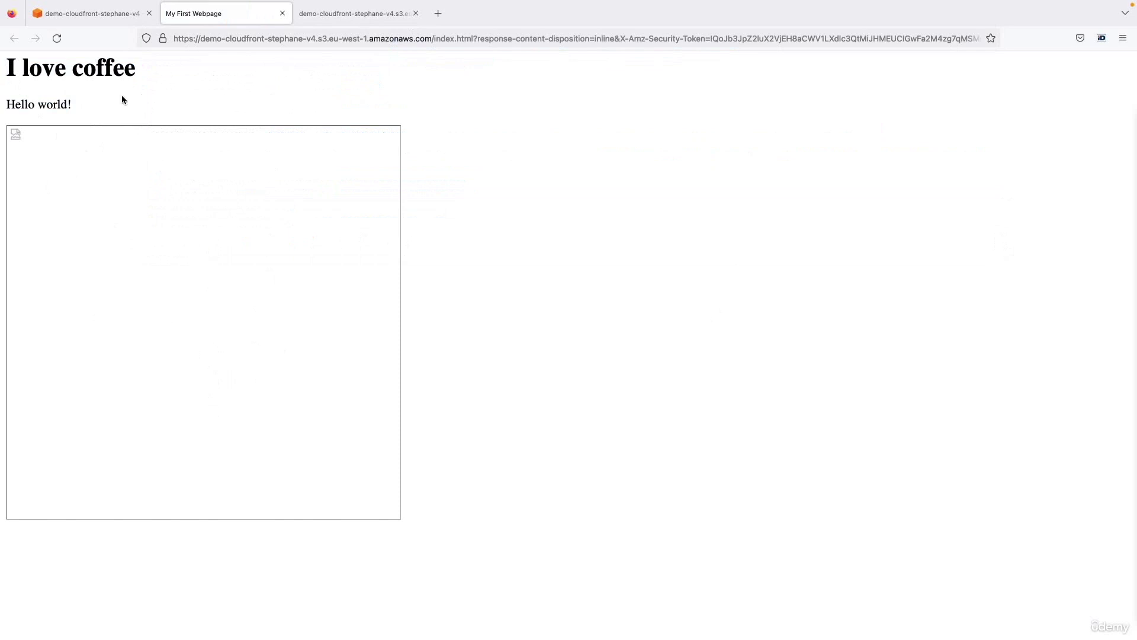
Step: Search the AWS console for cloudfront, open the CloudFront service in a new tab and check its region list
{"action": "left_click", "coordinate": [112, 23]}
{"action": "scroll", "coordinate": [407, 432], "scroll_direction": "up", "scroll_amount": 1}
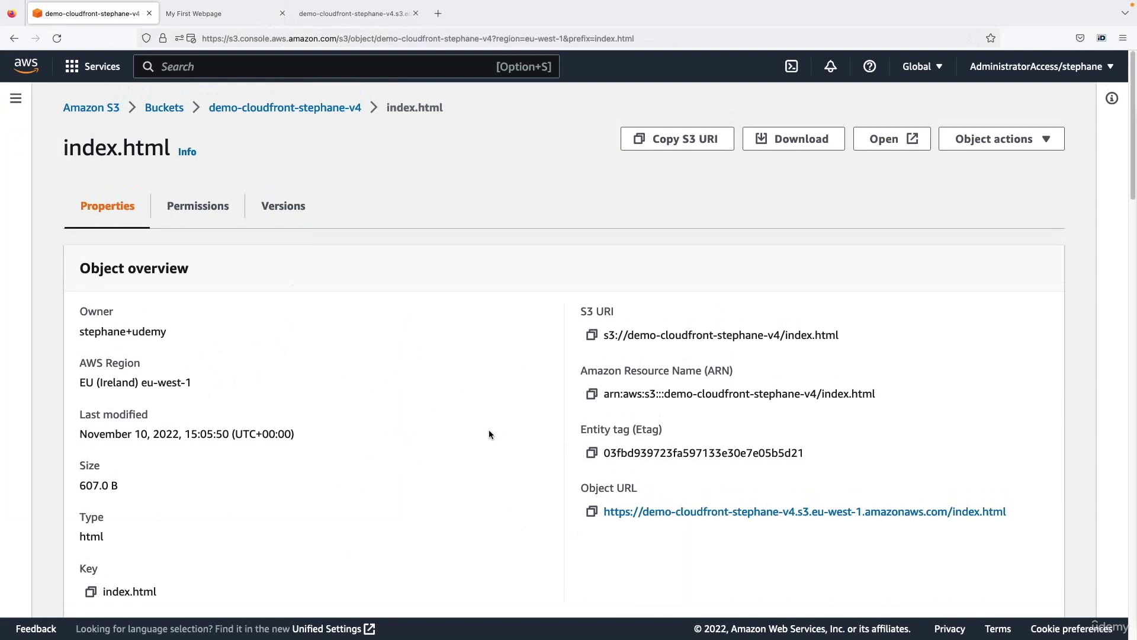
{"action": "left_click", "coordinate": [325, 69]}
{"action": "type", "text": "cloudfront"}
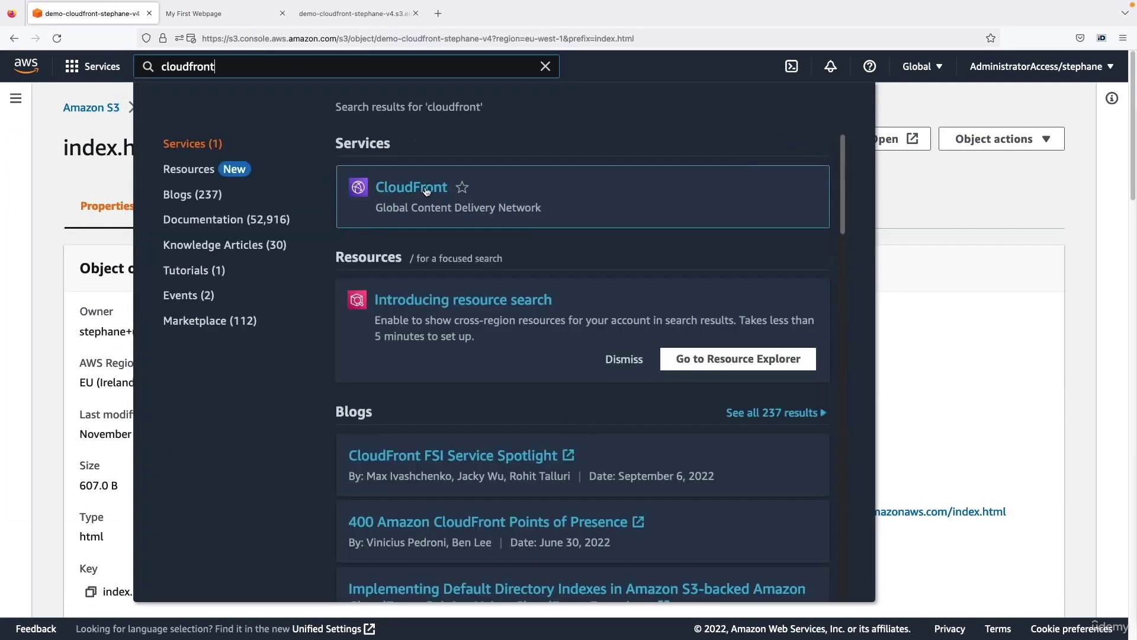
{"action": "left_click", "coordinate": [425, 189], "text": "super"}
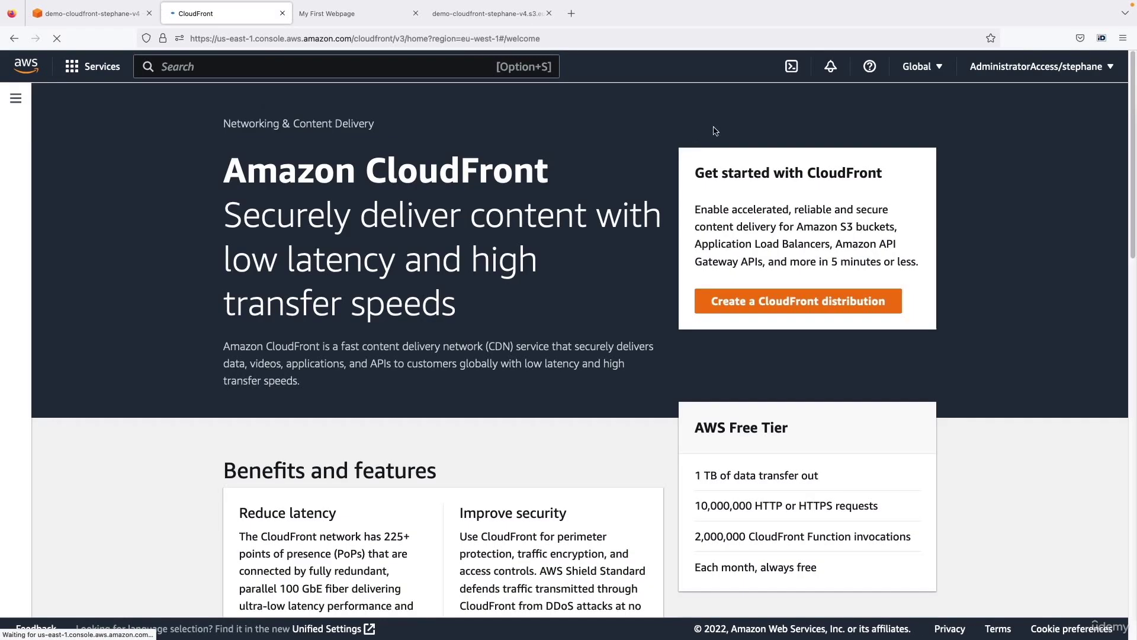
{"action": "left_click", "coordinate": [920, 68]}
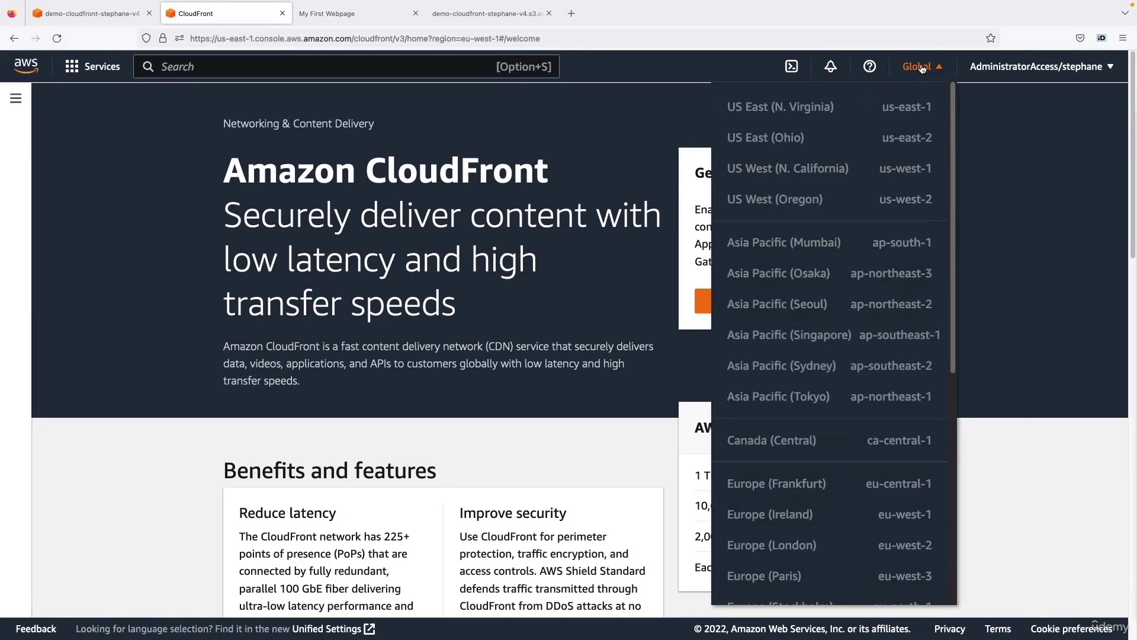
{"action": "left_click", "coordinate": [921, 68]}
Step: Start a new CloudFront distribution and choose the demo-cloudfront-stephane-v4 S3 bucket as its origin domain
{"action": "left_click", "coordinate": [802, 298]}
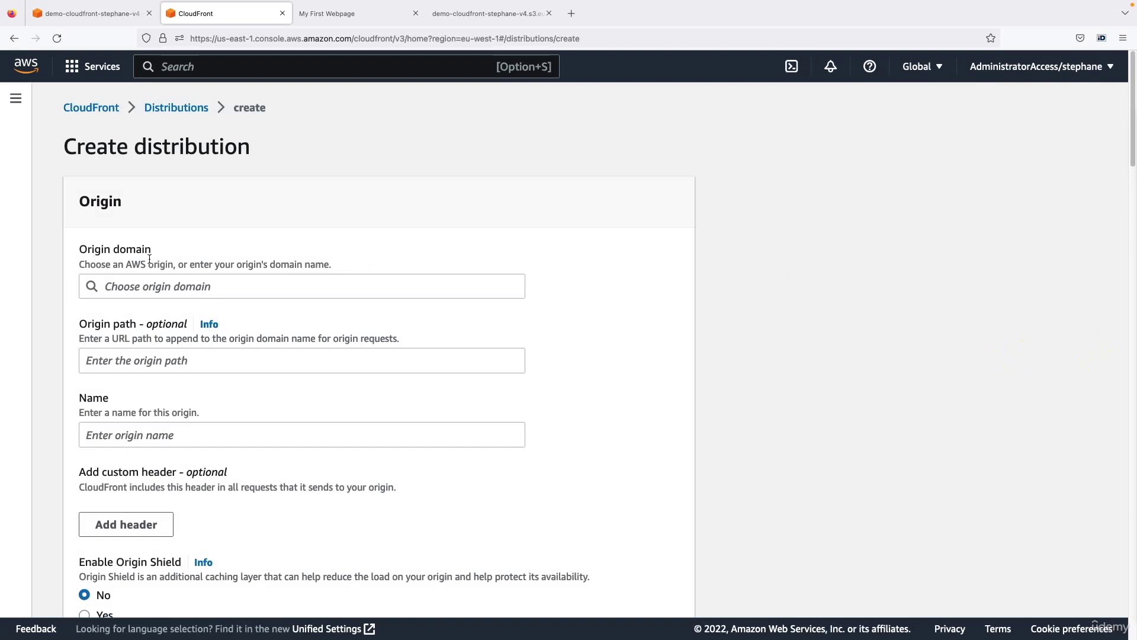
{"action": "left_click", "coordinate": [165, 286]}
{"action": "scroll", "coordinate": [330, 243], "scroll_direction": "down", "scroll_amount": 1}
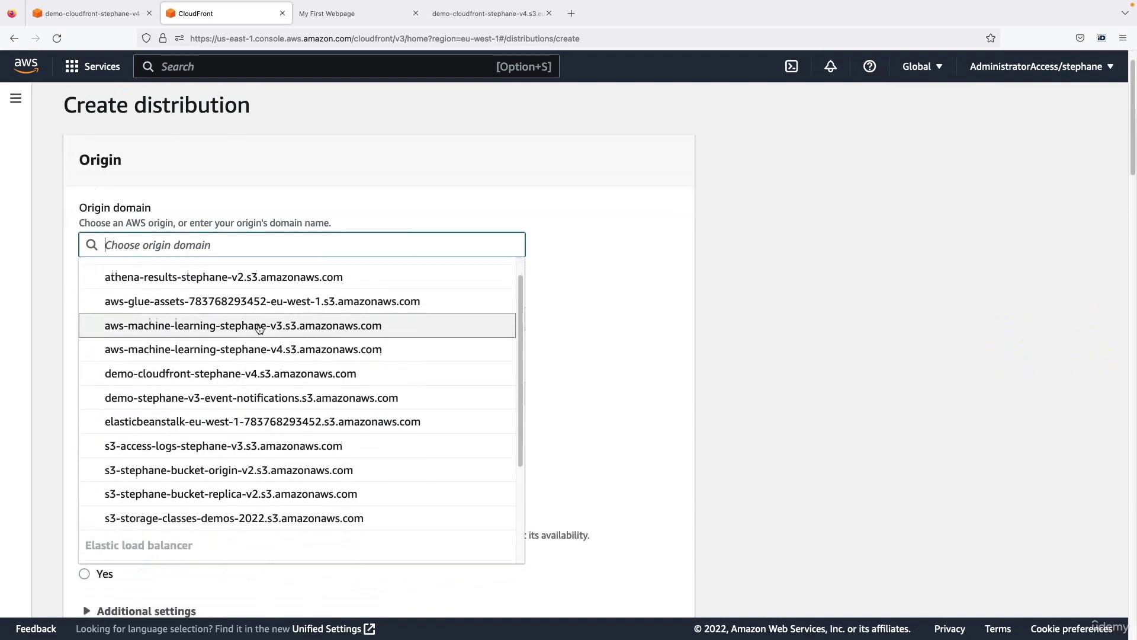
{"action": "scroll", "coordinate": [259, 329], "scroll_direction": "down", "scroll_amount": 5}
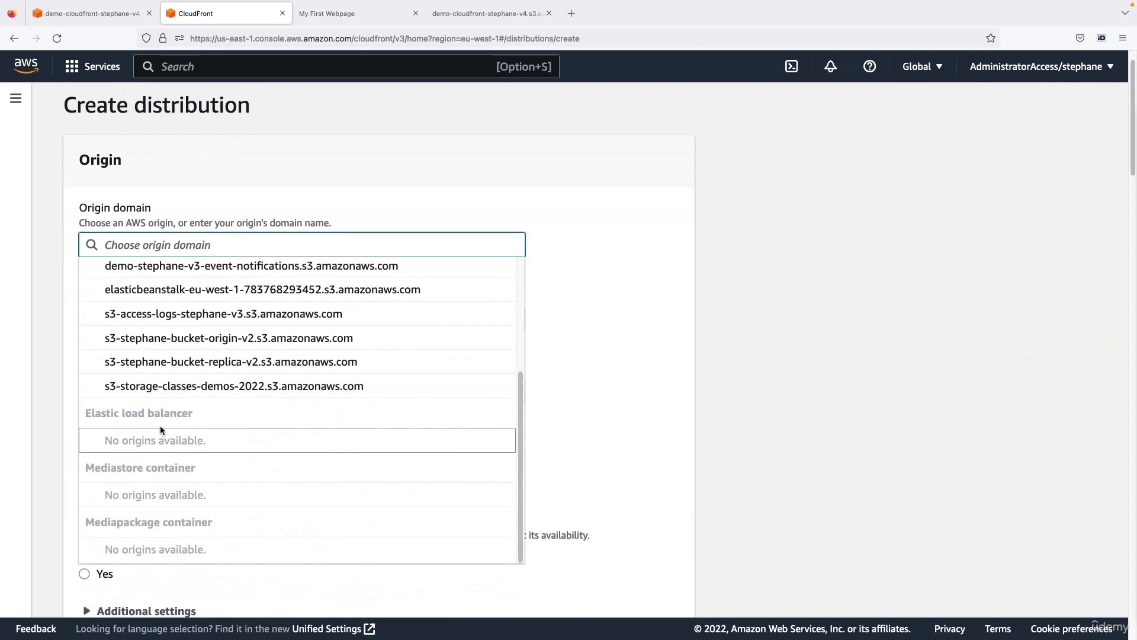
{"action": "scroll", "coordinate": [200, 450], "scroll_direction": "up", "scroll_amount": 4}
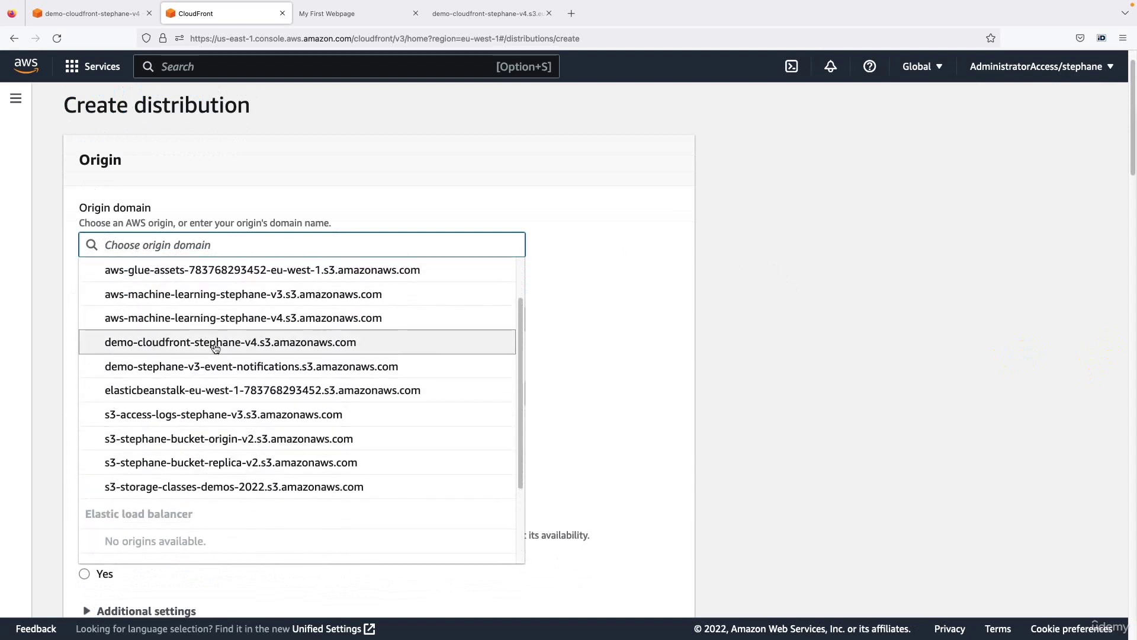
{"action": "left_click", "coordinate": [136, 335]}
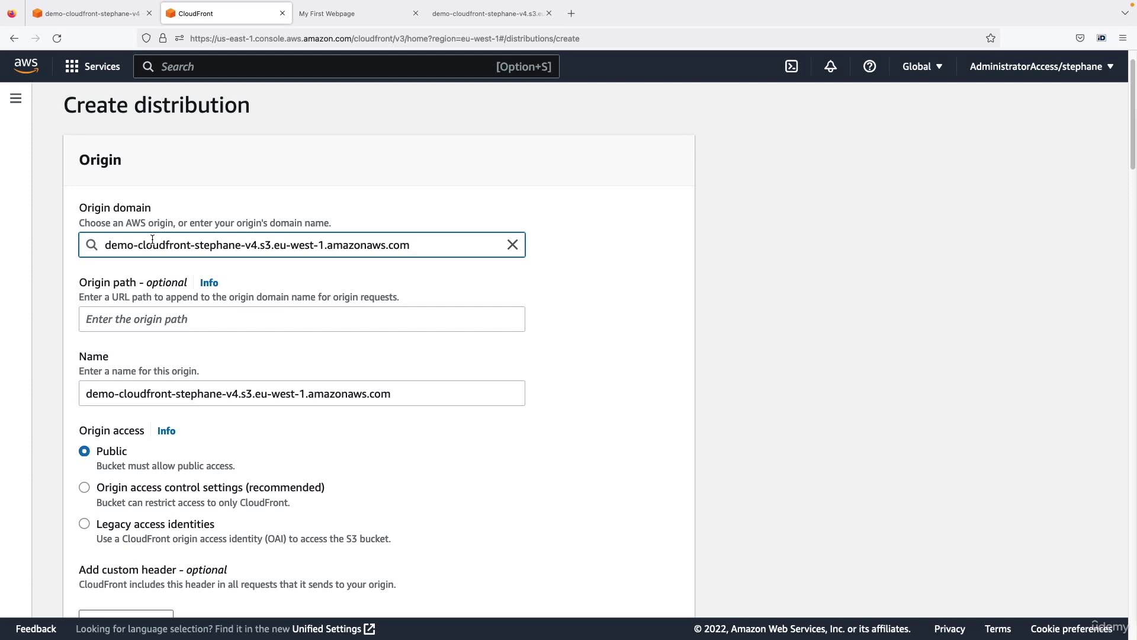
Step: Compare the origin access options for the bucket and select Origin access control settings (recommended)
{"action": "scroll", "coordinate": [201, 407], "scroll_direction": "down", "scroll_amount": 1}
{"action": "left_click", "coordinate": [126, 393]}
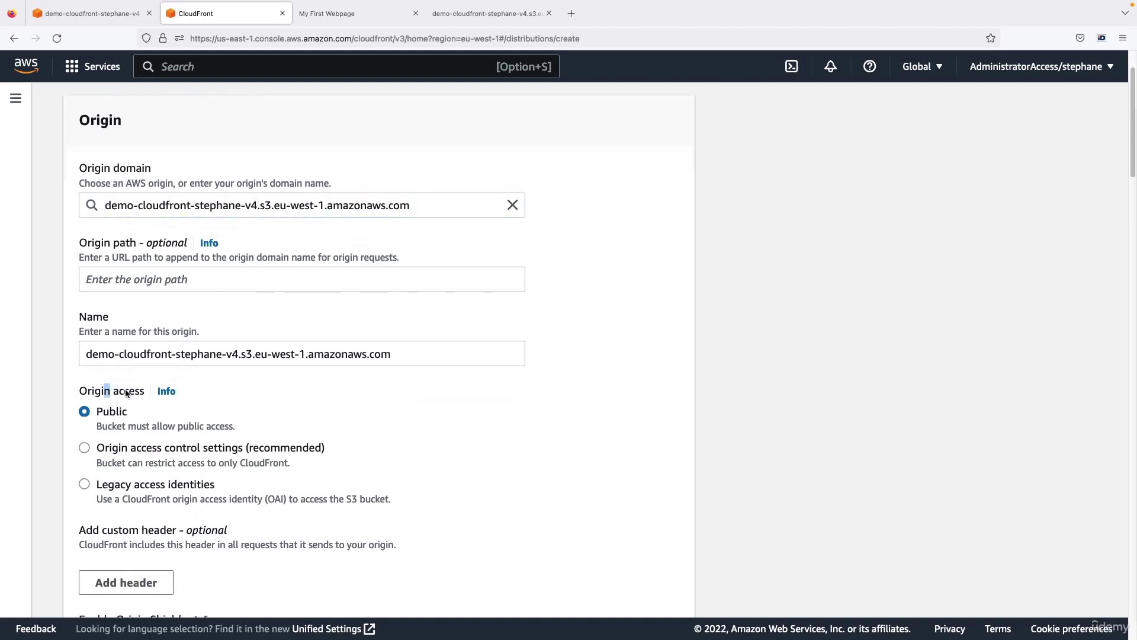
{"action": "left_click_drag", "start_coordinate": [126, 393], "coordinate": [129, 393]}
{"action": "scroll", "coordinate": [187, 393], "scroll_direction": "down", "scroll_amount": 3}
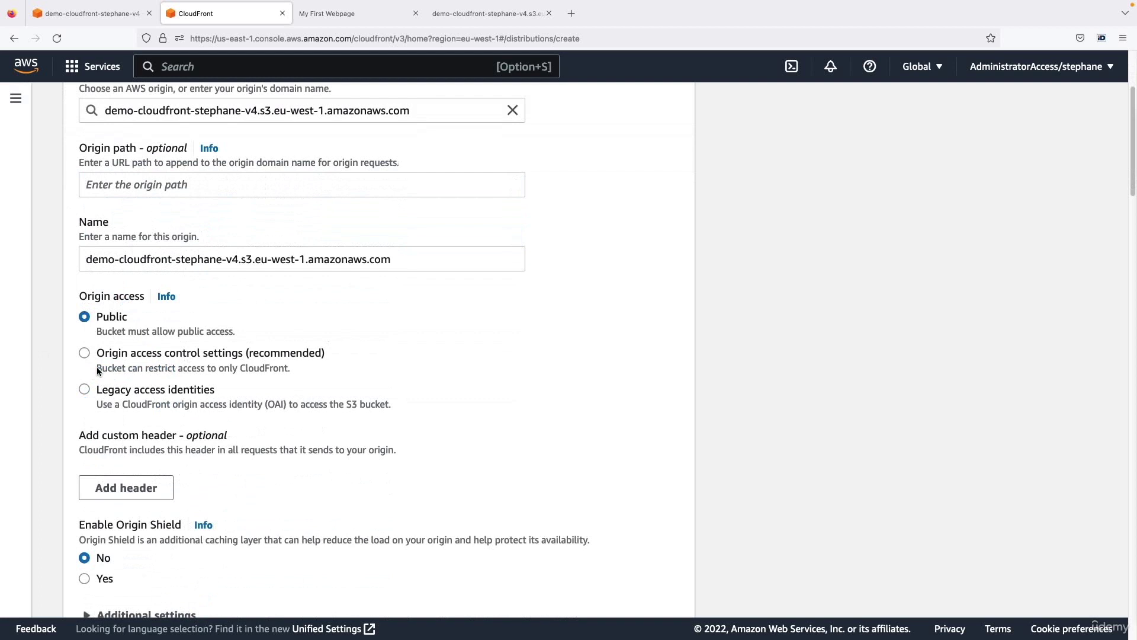
{"action": "double_click", "coordinate": [124, 318]}
{"action": "left_click", "coordinate": [112, 354]}
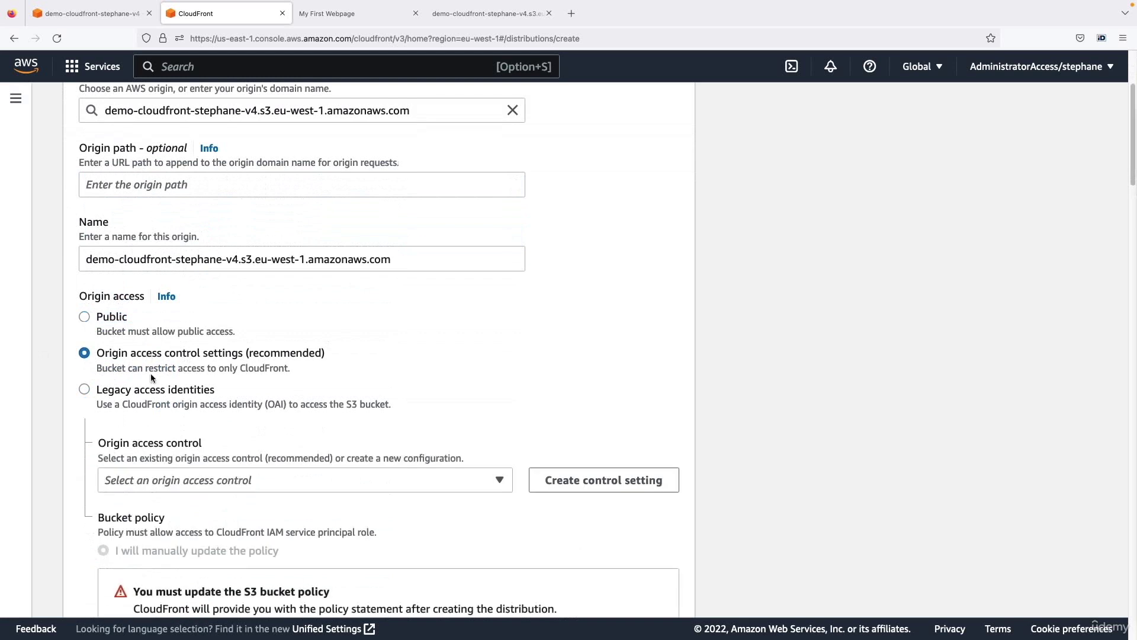
{"action": "left_click_drag", "start_coordinate": [221, 354], "coordinate": [316, 353]}
{"action": "left_click", "coordinate": [315, 353]}
{"action": "left_click", "coordinate": [133, 391]}
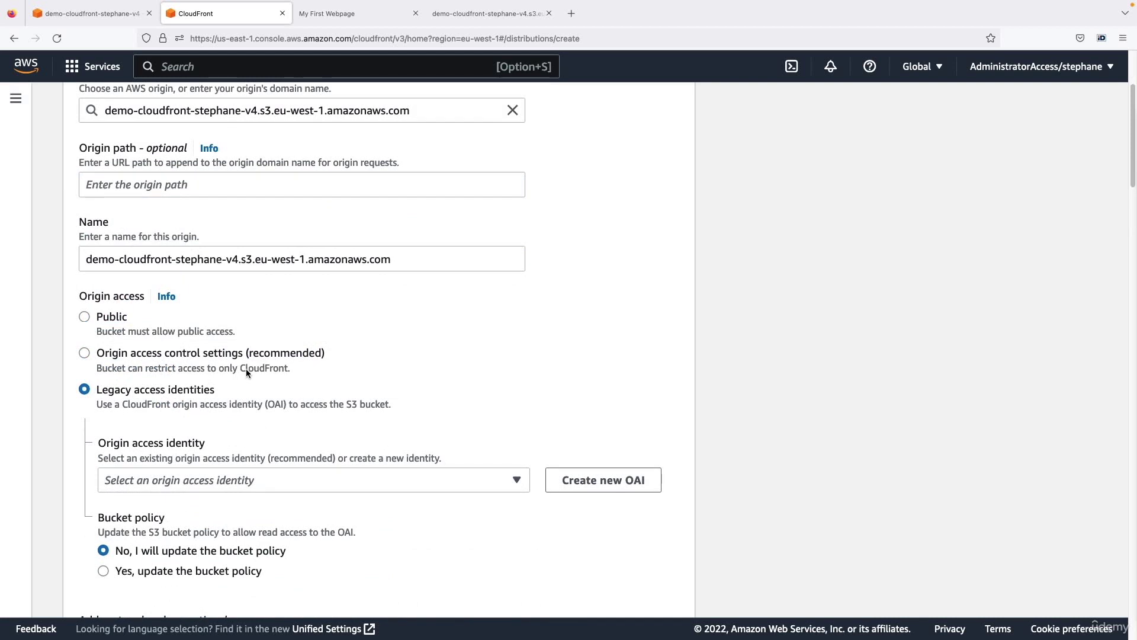
{"action": "left_click", "coordinate": [169, 353]}
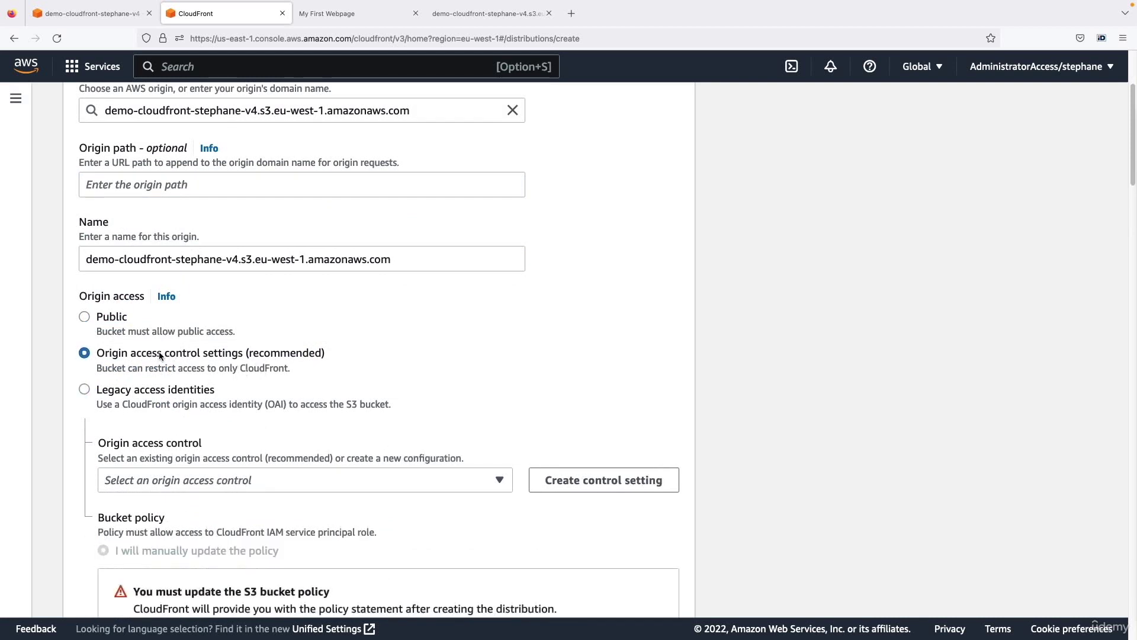
Step: Create an origin access control setting for the S3 origin, keeping the suggested name and Sign requests (recommended)
{"action": "scroll", "coordinate": [208, 364], "scroll_direction": "down", "scroll_amount": 2}
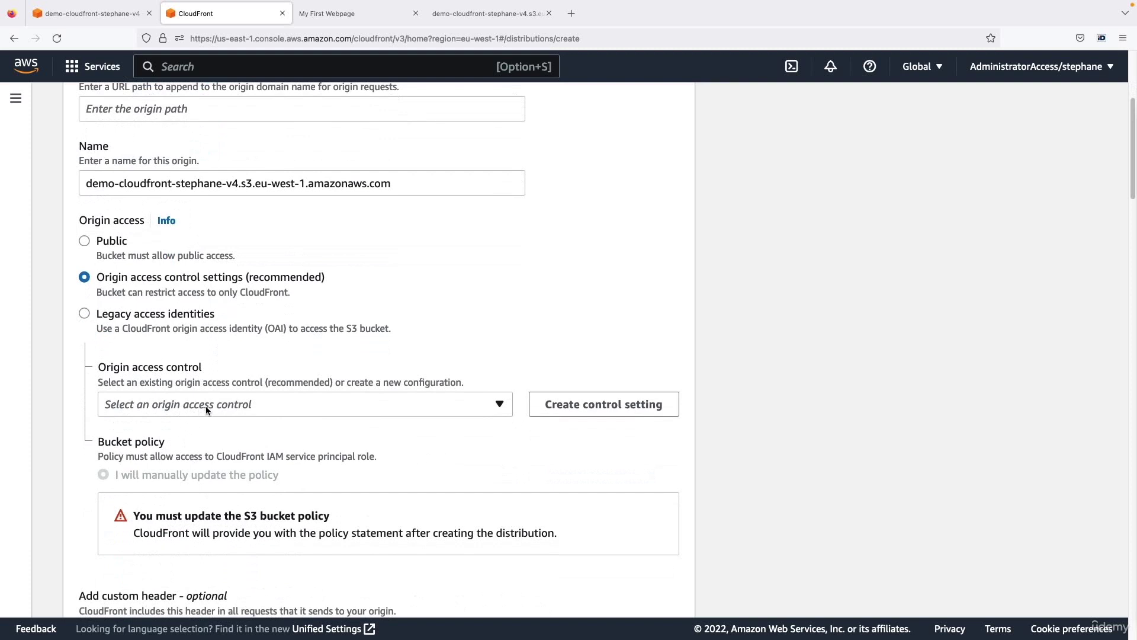
{"action": "left_click", "coordinate": [205, 406]}
{"action": "left_click", "coordinate": [521, 396]}
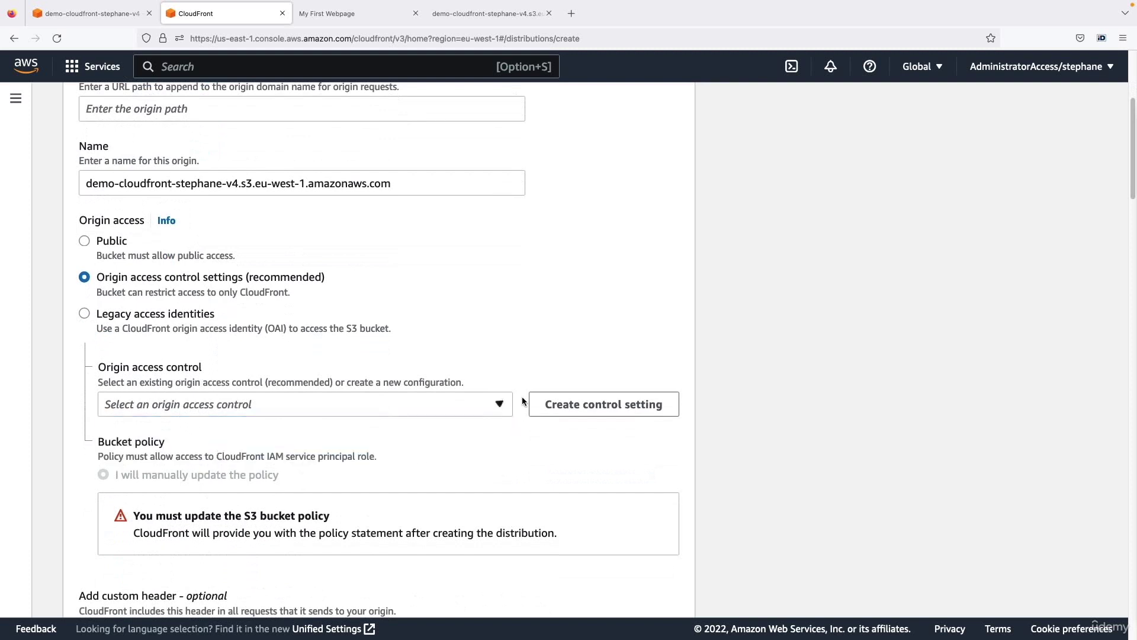
{"action": "left_click", "coordinate": [580, 409]}
{"action": "left_click", "coordinate": [412, 252]}
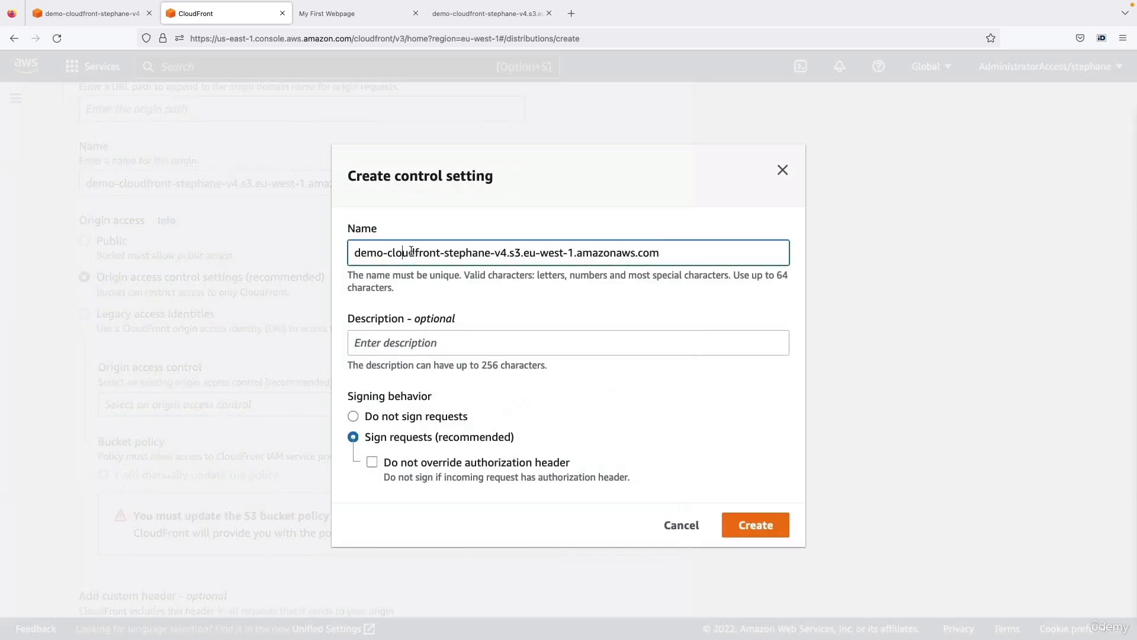
{"action": "left_click_drag", "start_coordinate": [411, 252], "coordinate": [661, 258]}
{"action": "left_click", "coordinate": [661, 255]}
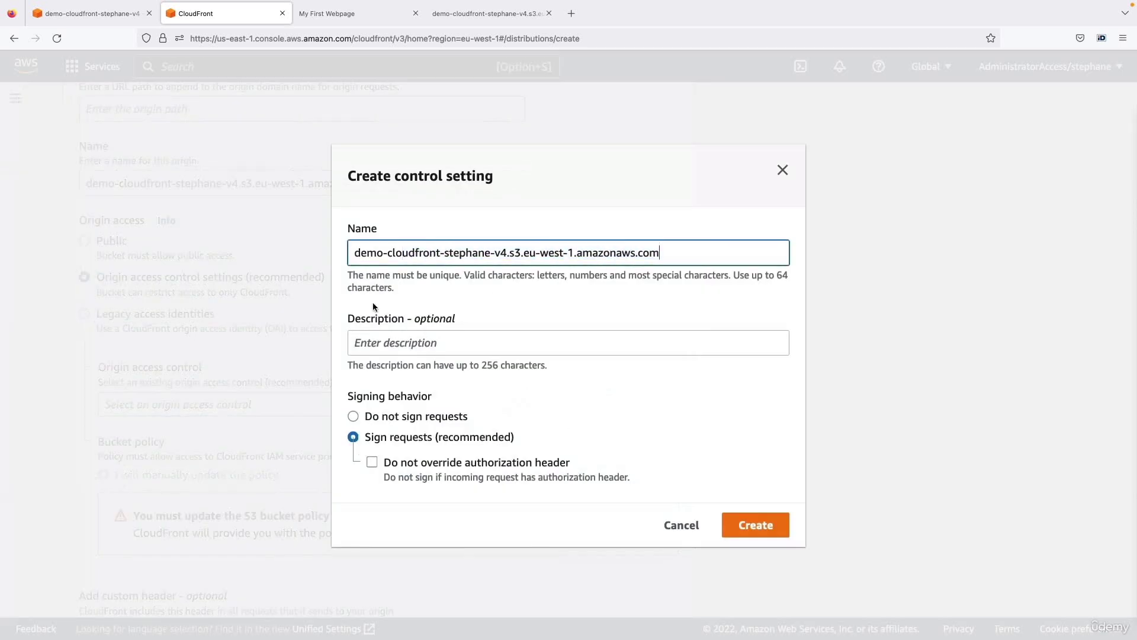
{"action": "left_click", "coordinate": [756, 525]}
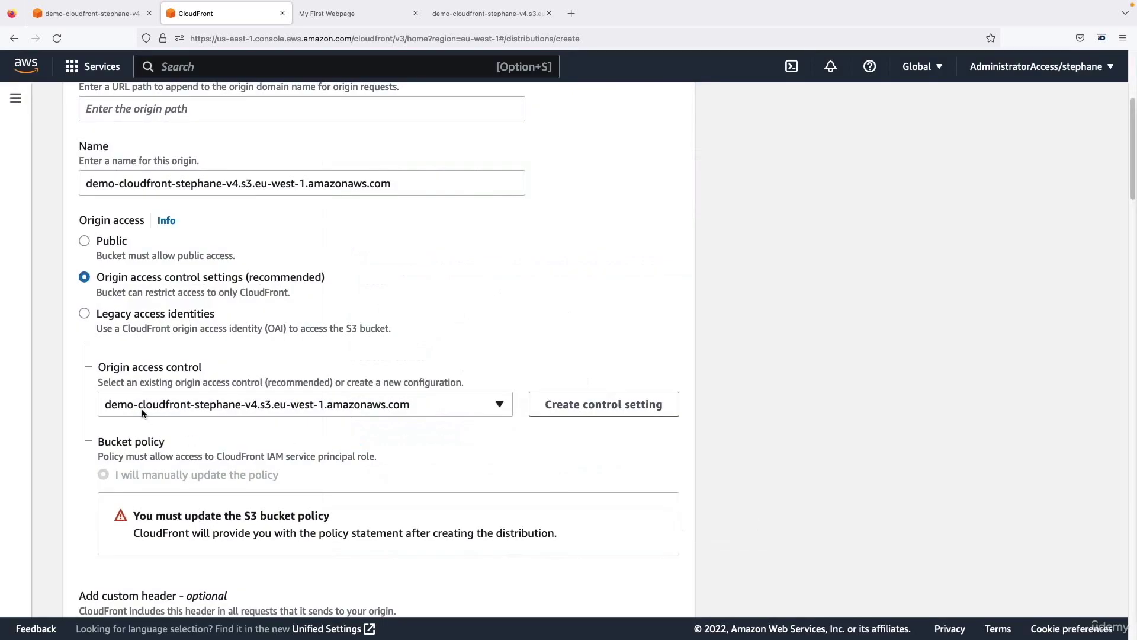
Step: Examine the bucket policy requirement in the origin settings and compare it with the policy under the S3 bucket's permissions
{"action": "scroll", "coordinate": [201, 426], "scroll_direction": "down", "scroll_amount": 3}
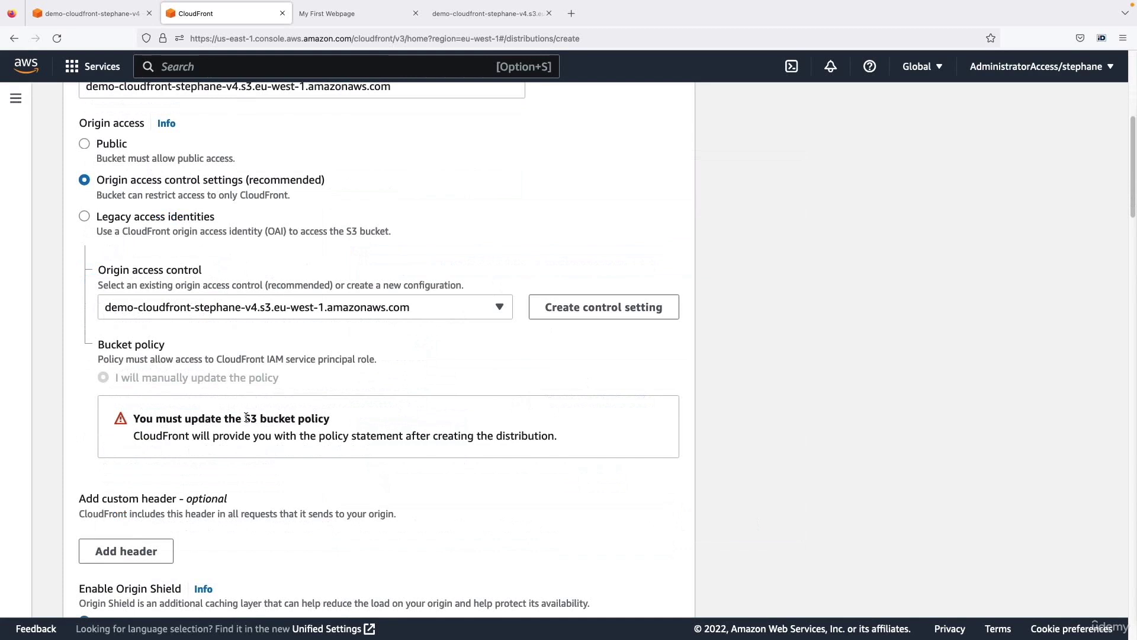
{"action": "left_click_drag", "start_coordinate": [244, 418], "coordinate": [336, 417]}
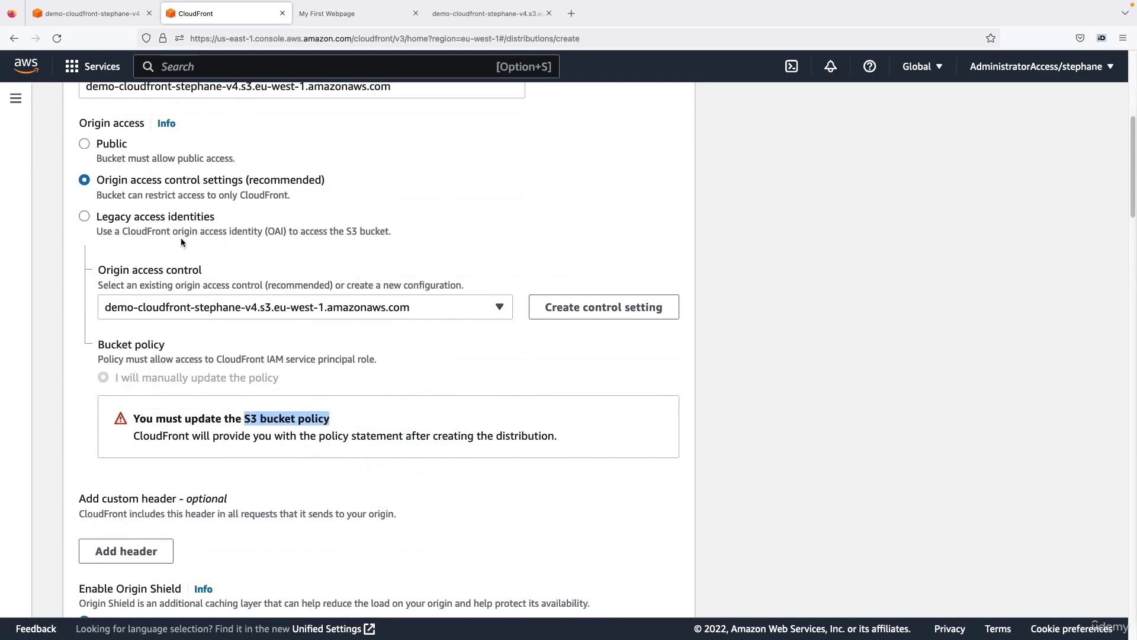
{"action": "left_click", "coordinate": [114, 18]}
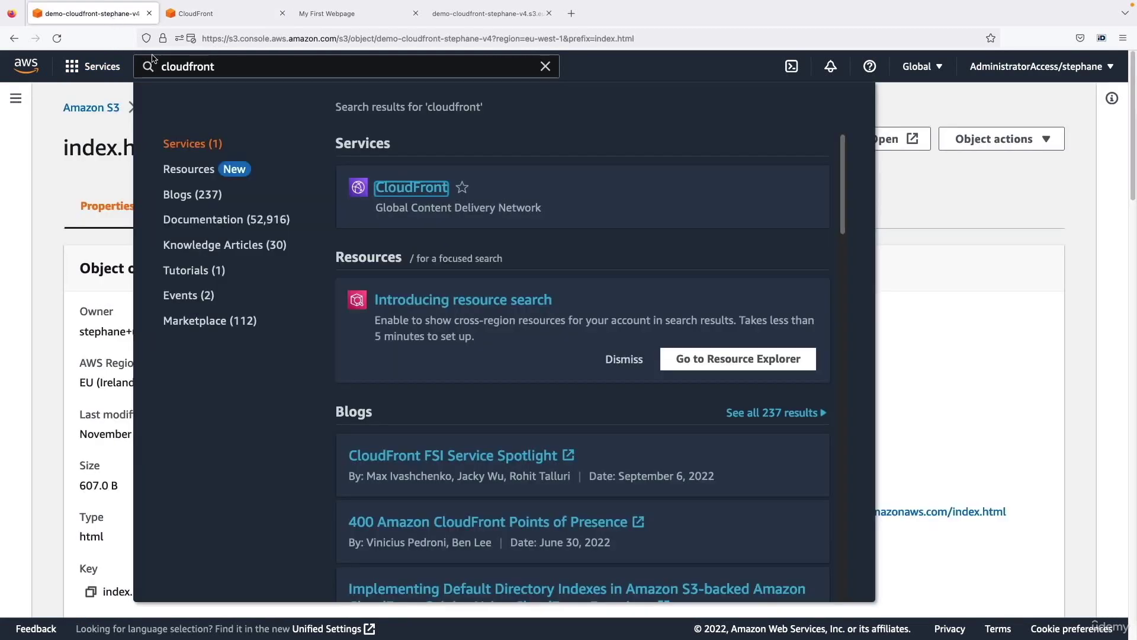
{"action": "left_click", "coordinate": [934, 189]}
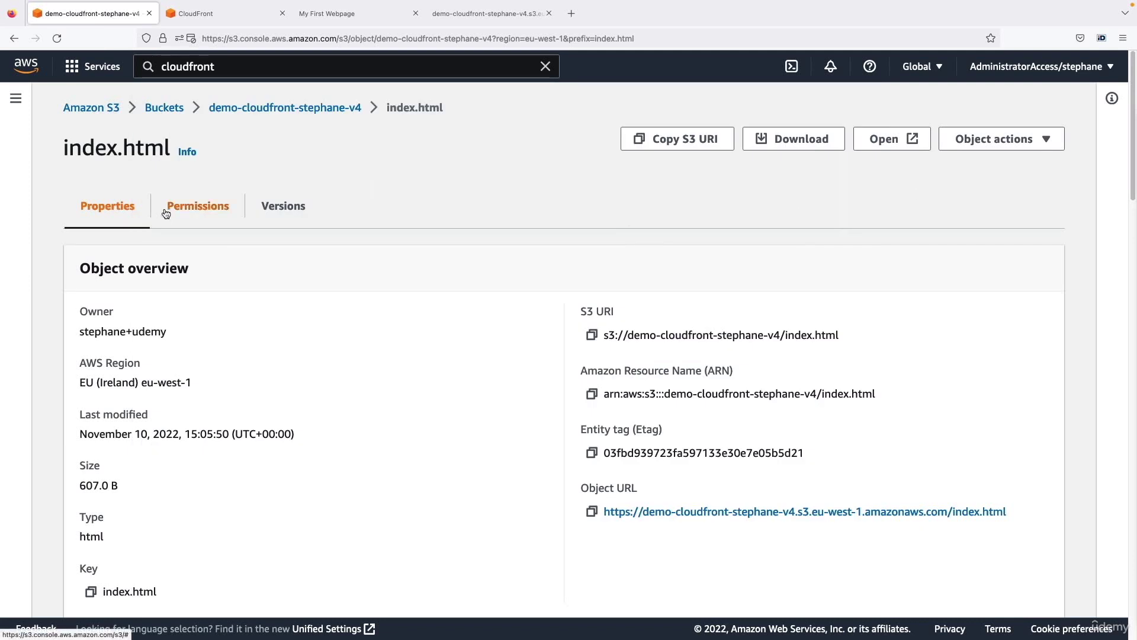
{"action": "left_click", "coordinate": [278, 108]}
{"action": "left_click", "coordinate": [276, 207]}
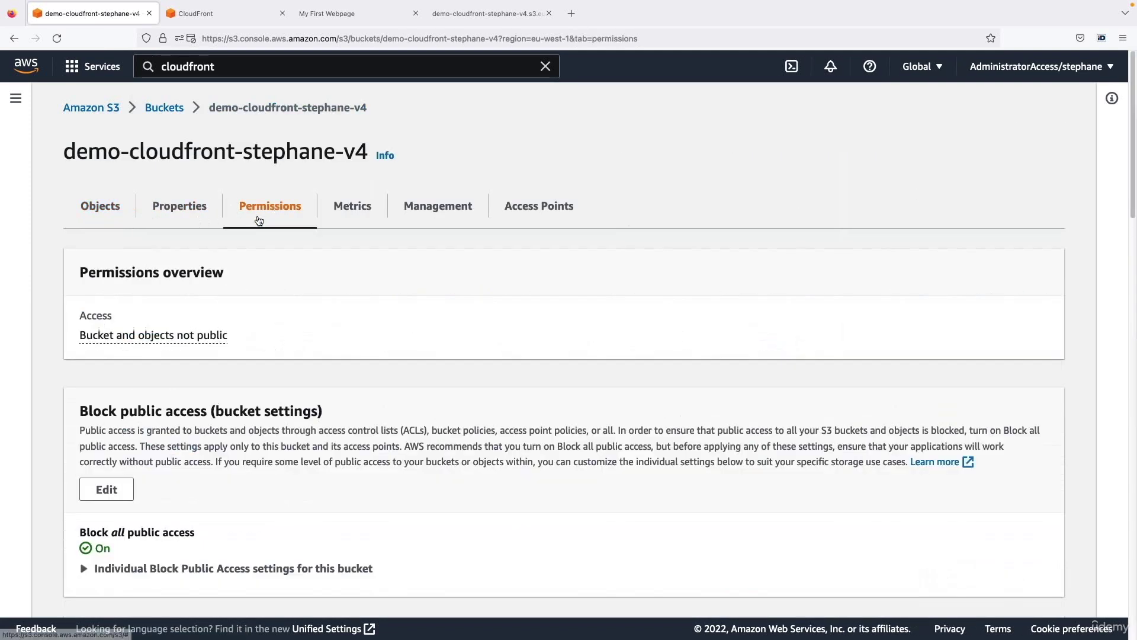
{"action": "scroll", "coordinate": [345, 320], "scroll_direction": "down", "scroll_amount": 7}
{"action": "left_click", "coordinate": [131, 469]}
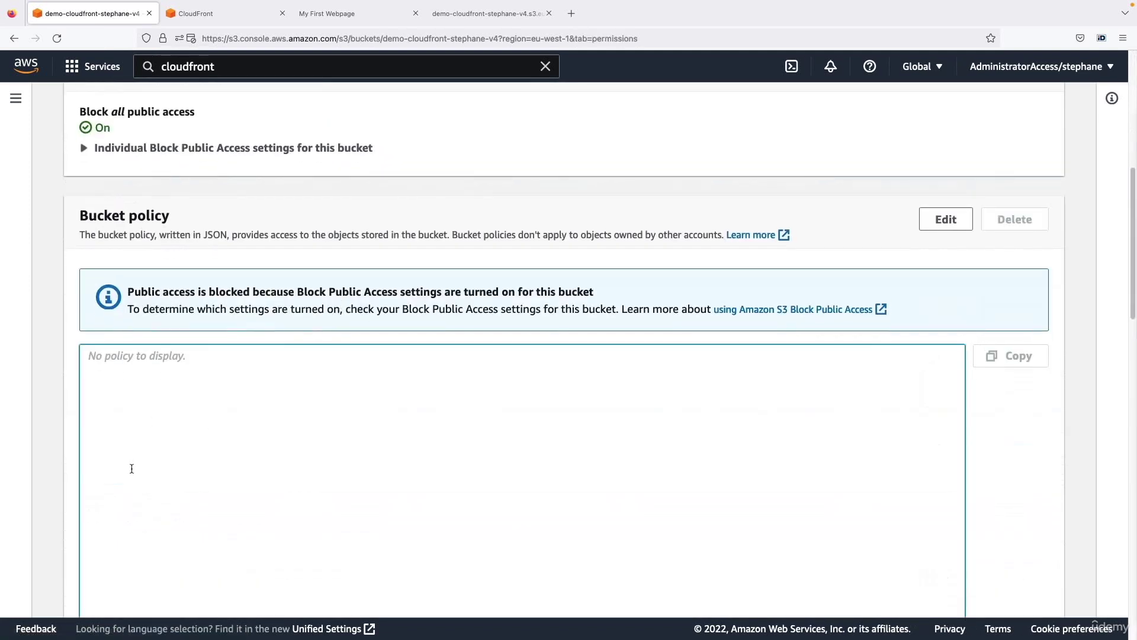
{"action": "left_click", "coordinate": [226, 23]}
{"action": "left_click", "coordinate": [247, 369]}
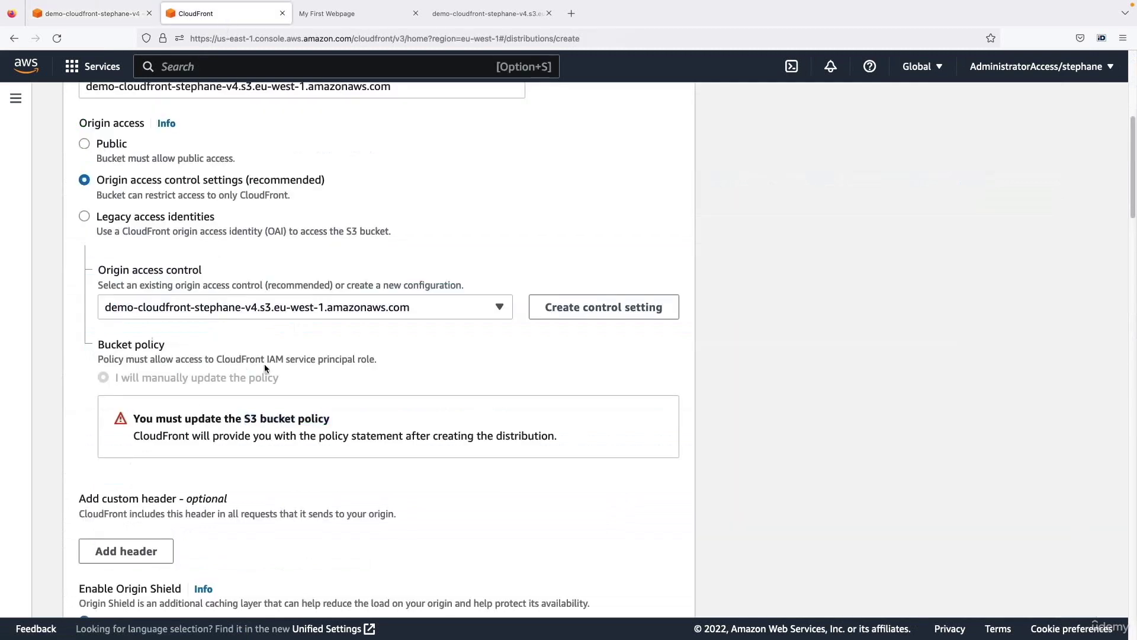
Step: Choose Do not enable security protections for the distribution's Web Application Firewall
{"action": "scroll", "coordinate": [271, 323], "scroll_direction": "down", "scroll_amount": 15}
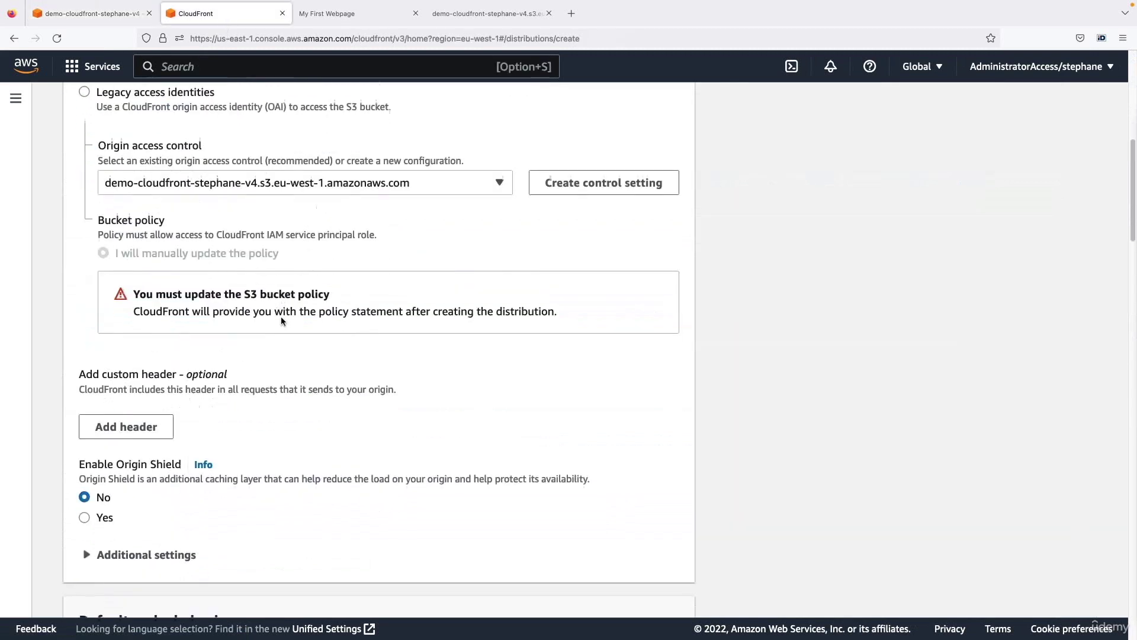
{"action": "scroll", "coordinate": [278, 316], "scroll_direction": "down", "scroll_amount": 10}
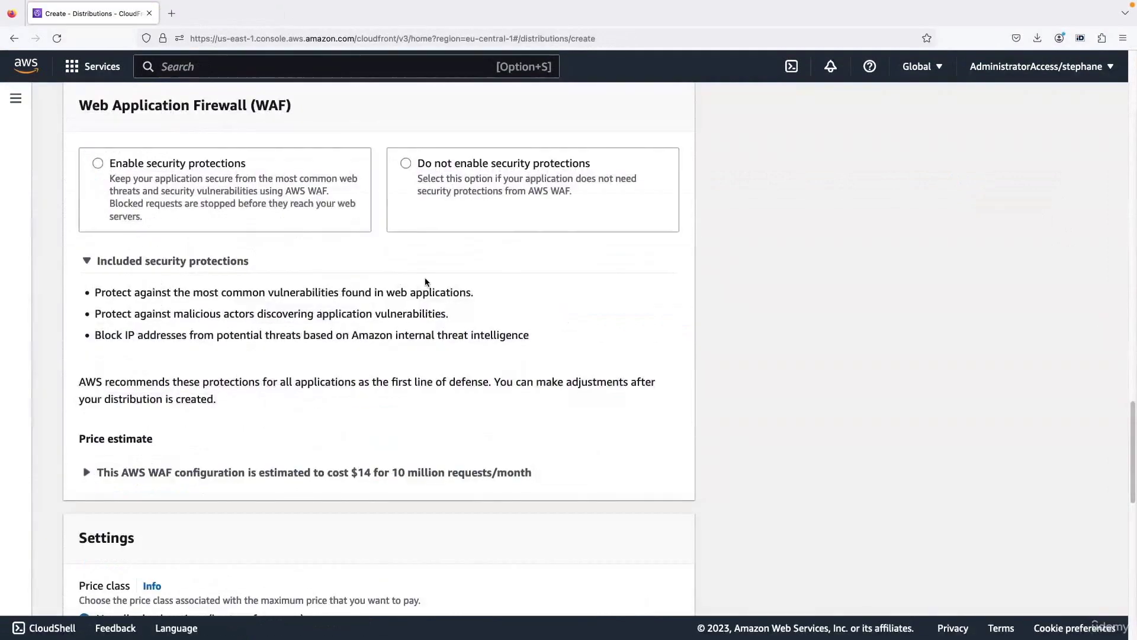
{"action": "left_click", "coordinate": [457, 163]}
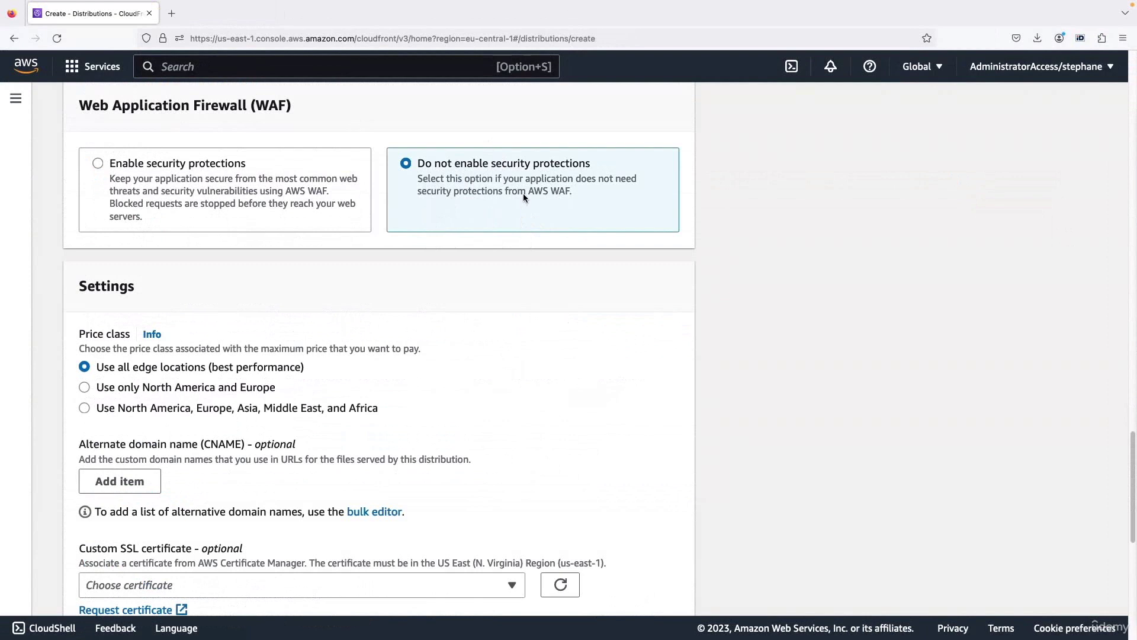
Step: Set the default root object to index.html and create the distribution
{"action": "scroll", "coordinate": [517, 197], "scroll_direction": "down", "scroll_amount": 10}
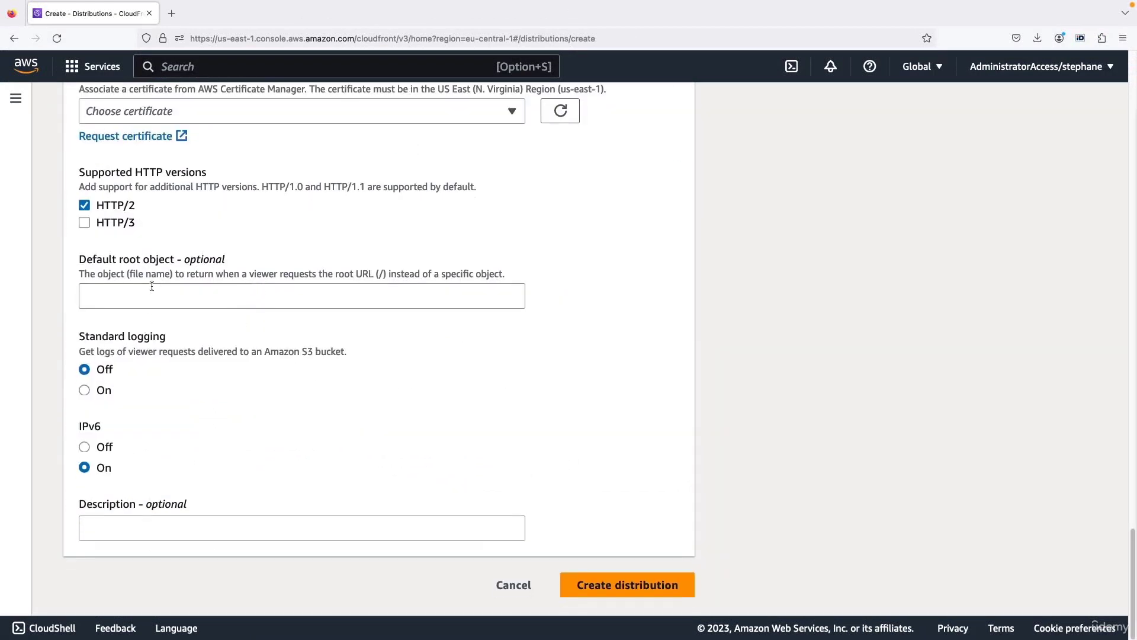
{"action": "left_click", "coordinate": [128, 292]}
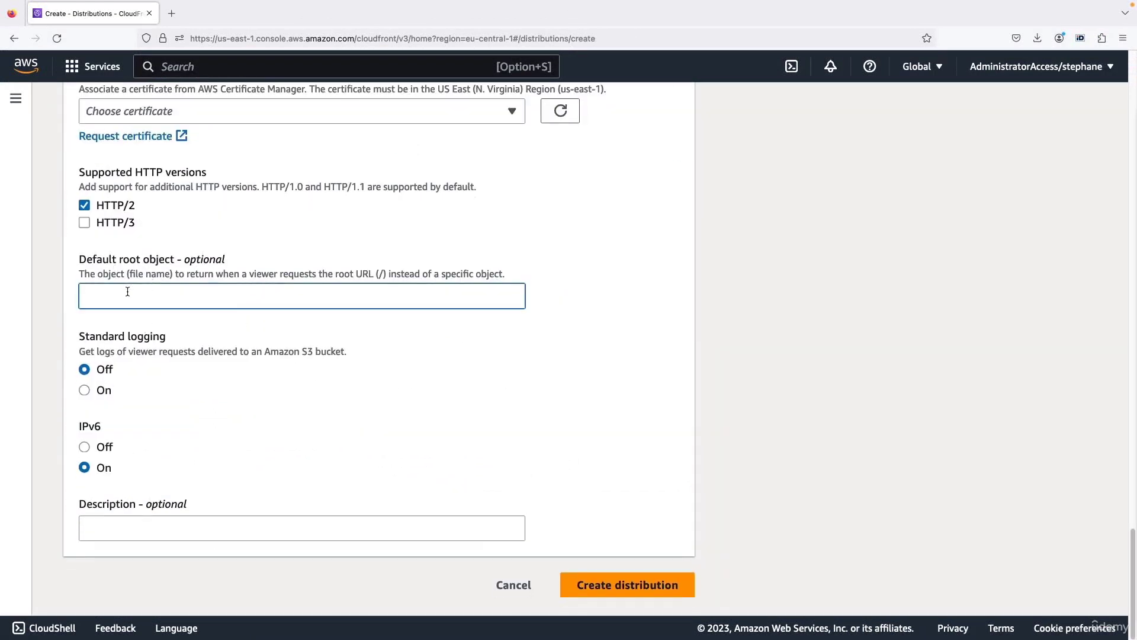
{"action": "type", "text": "index.html"}
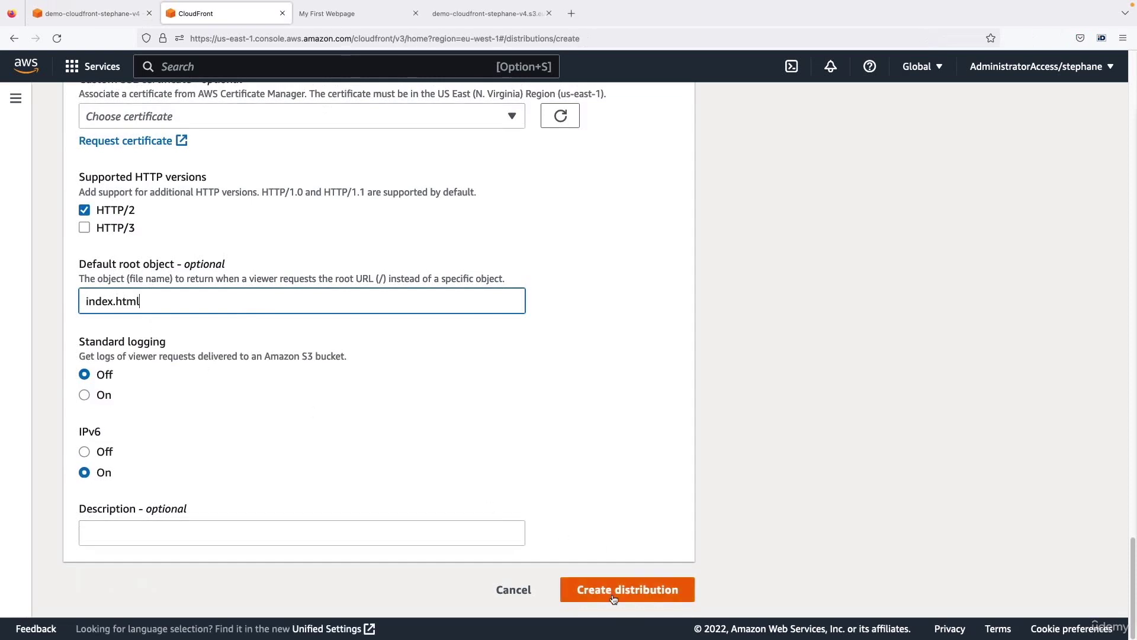
{"action": "left_click", "coordinate": [613, 593]}
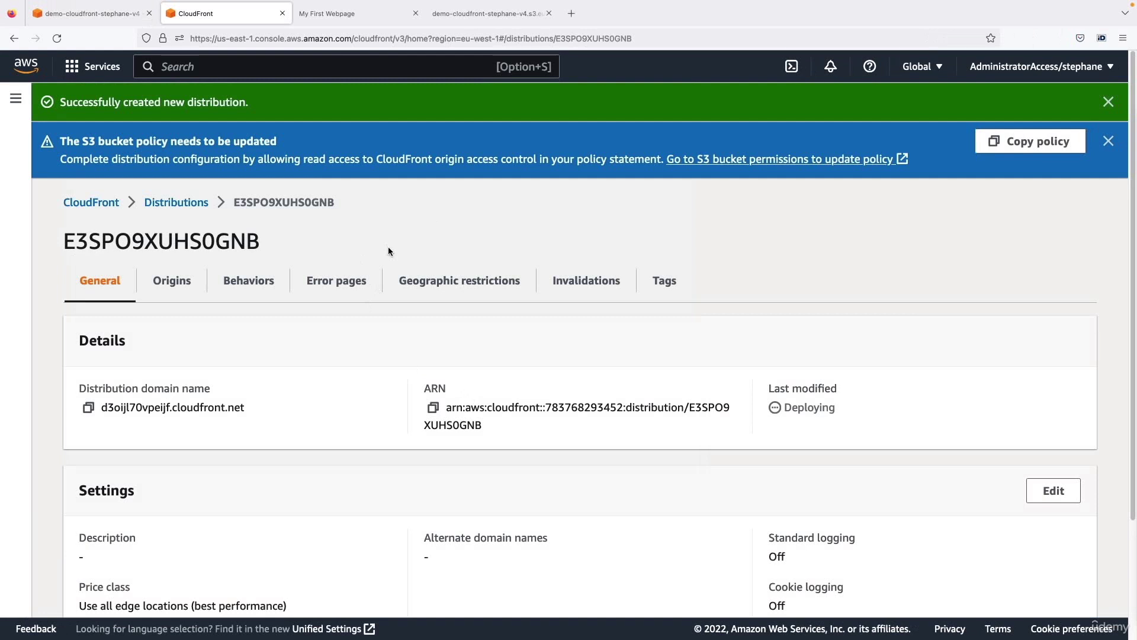
Step: Copy the policy provided for the new distribution and paste it into the demo-cloudfront-stephane-v4 bucket policy editor
{"action": "left_click_drag", "start_coordinate": [58, 142], "coordinate": [277, 142]}
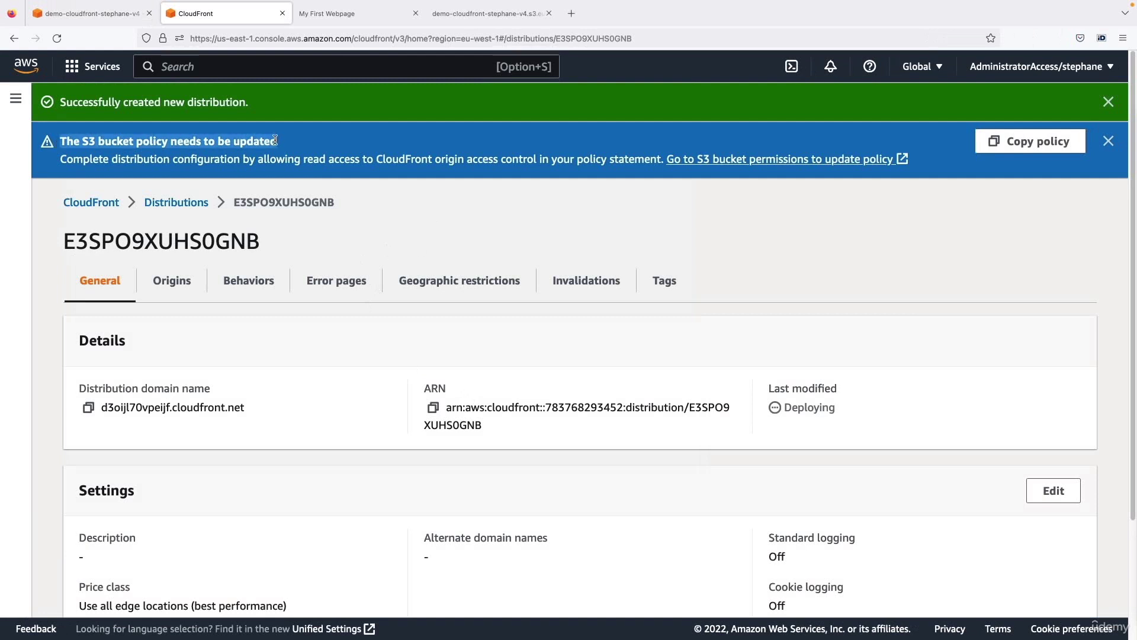
{"action": "left_click", "coordinate": [1005, 147]}
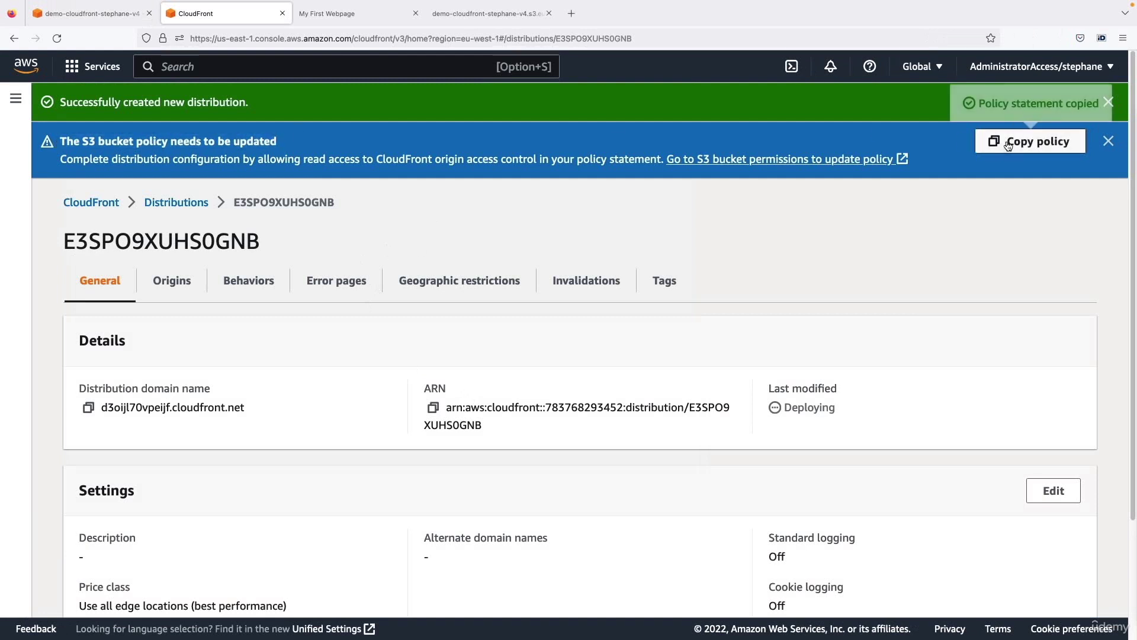
{"action": "left_click", "coordinate": [810, 160]}
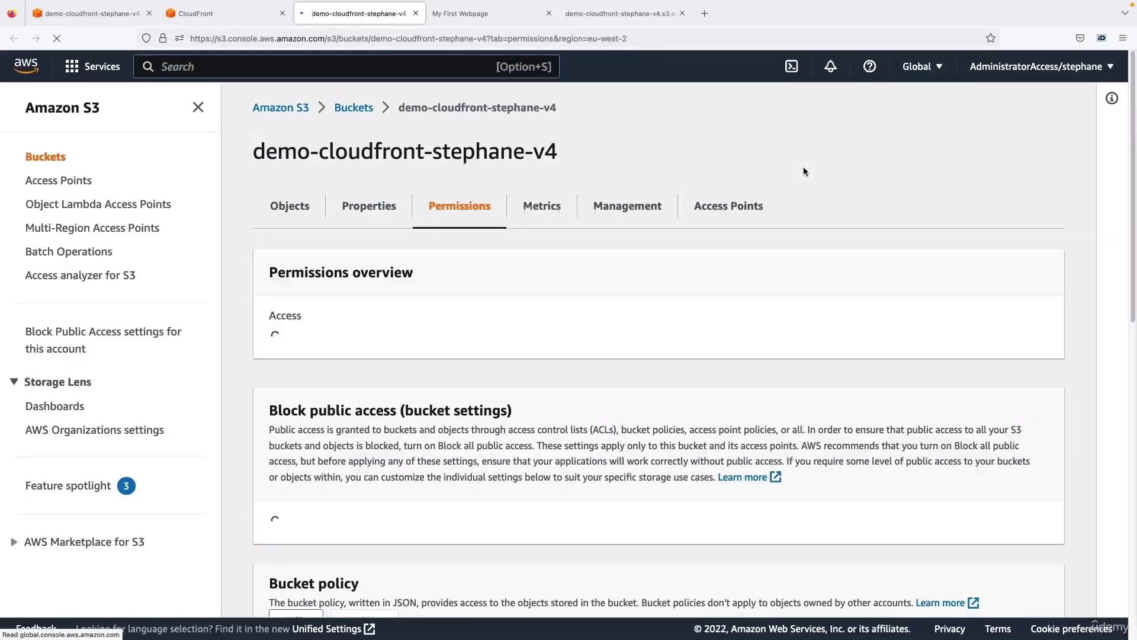
{"action": "scroll", "coordinate": [471, 244], "scroll_direction": "down", "scroll_amount": 10}
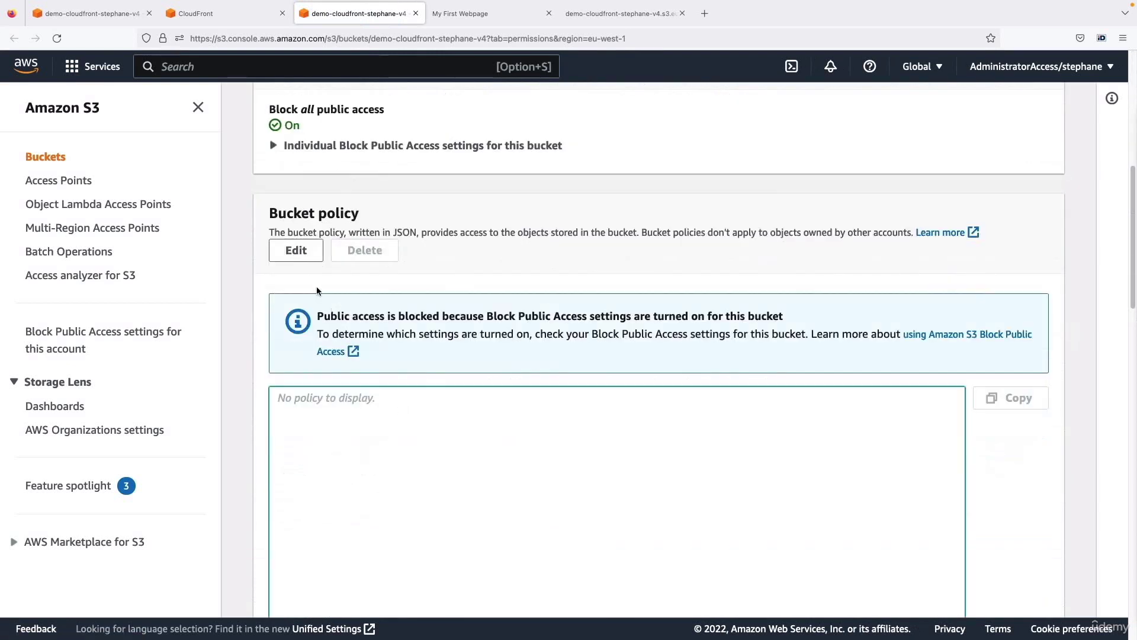
{"action": "left_click", "coordinate": [303, 251]}
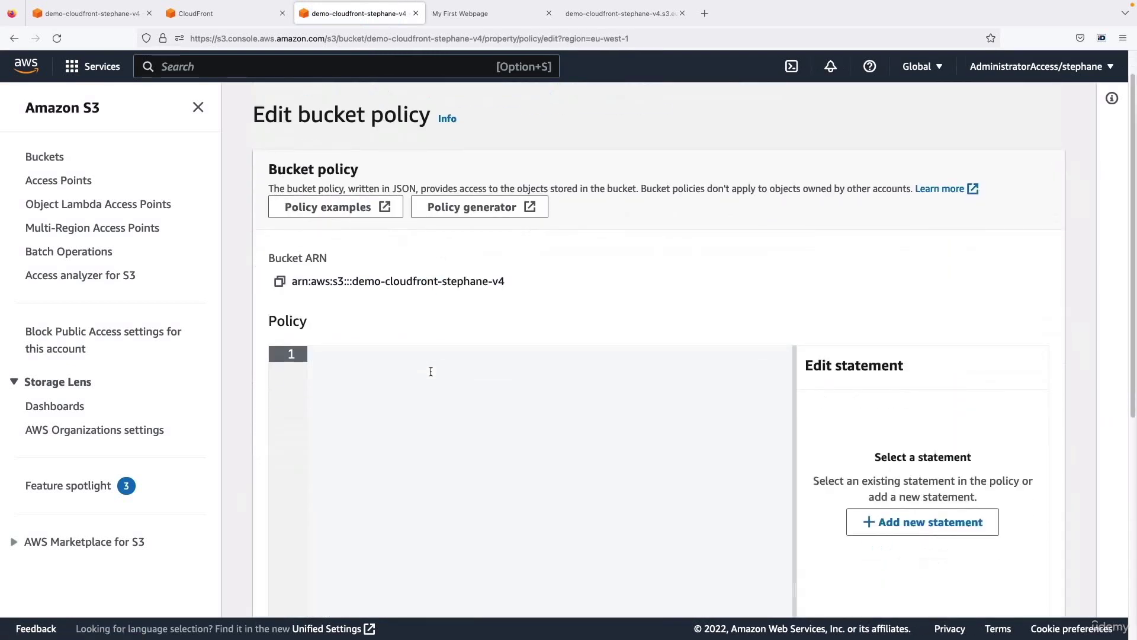
{"action": "key", "text": "super+v"}
{"action": "scroll", "coordinate": [478, 263], "scroll_direction": "down", "scroll_amount": 4}
{"action": "scroll", "coordinate": [478, 263], "scroll_direction": "down", "scroll_amount": 1}
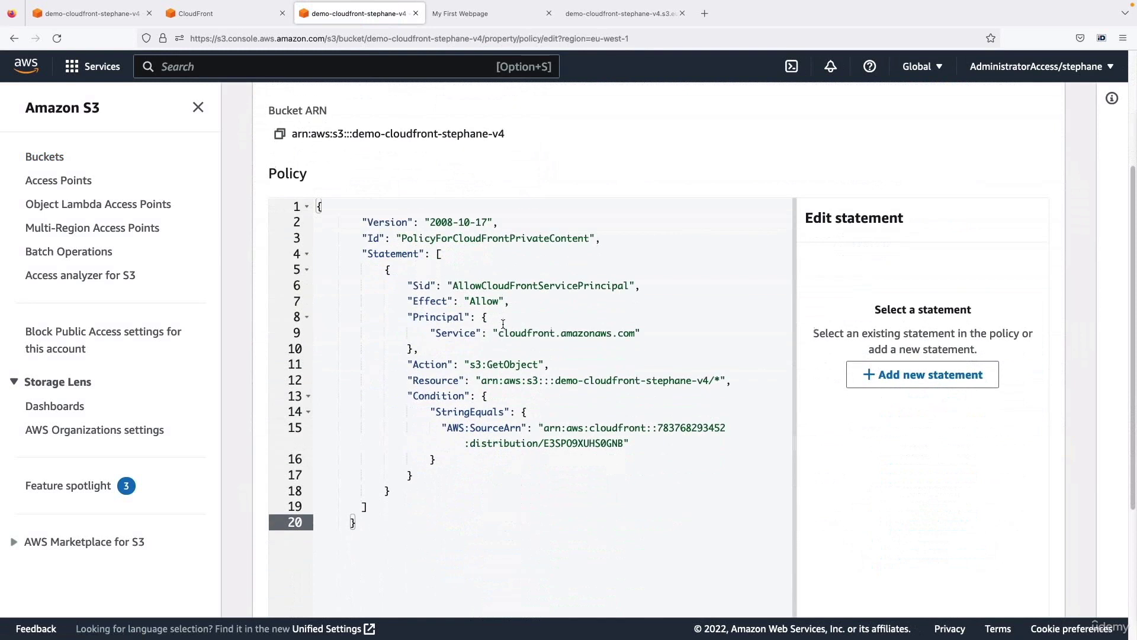
Step: Return to the CloudFront distribution page and dismiss its creation and bucket policy notifications
{"action": "left_click", "coordinate": [241, 18]}
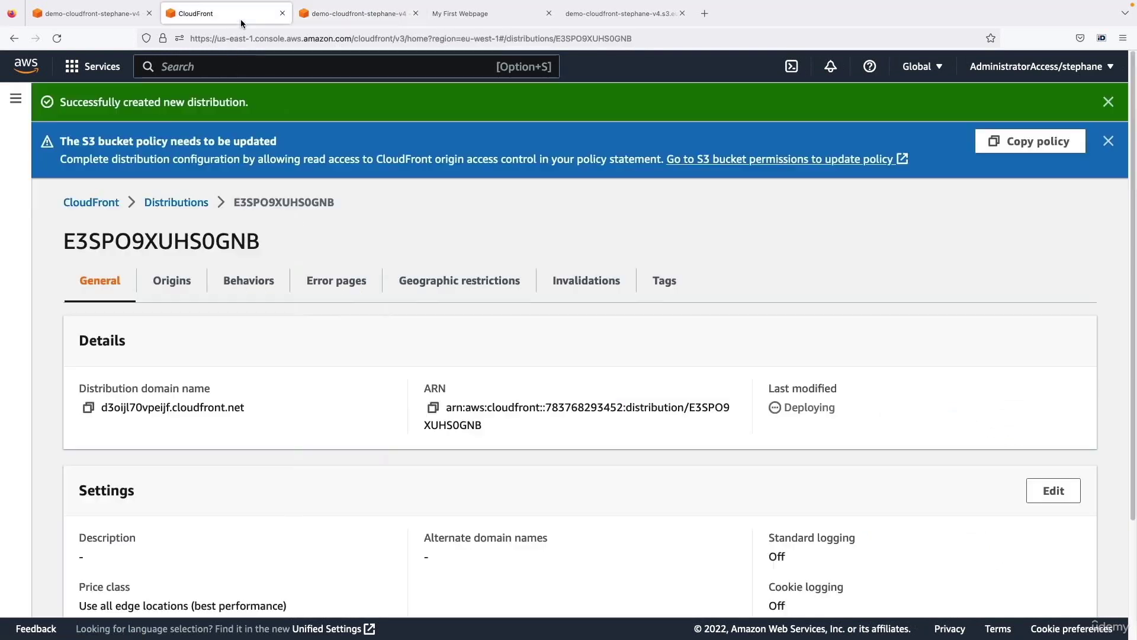
{"action": "left_click", "coordinate": [1118, 108]}
{"action": "left_click", "coordinate": [1115, 108]}
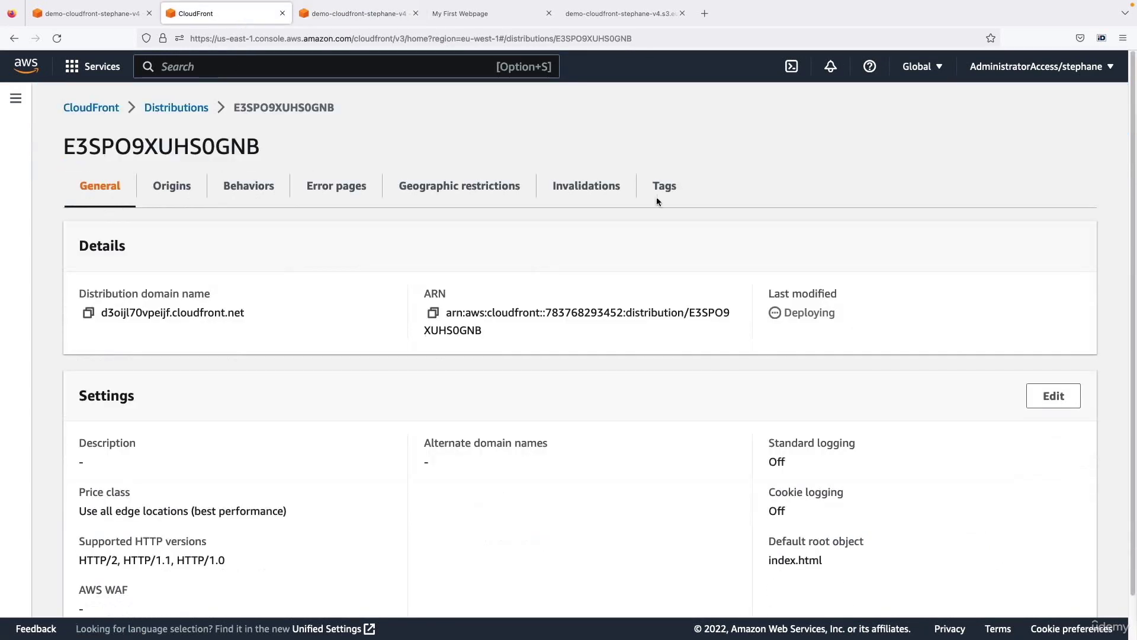
Step: Open the distribution's S3 origin for editing and copy the bucket policy from its origin access settings
{"action": "left_click", "coordinate": [167, 186]}
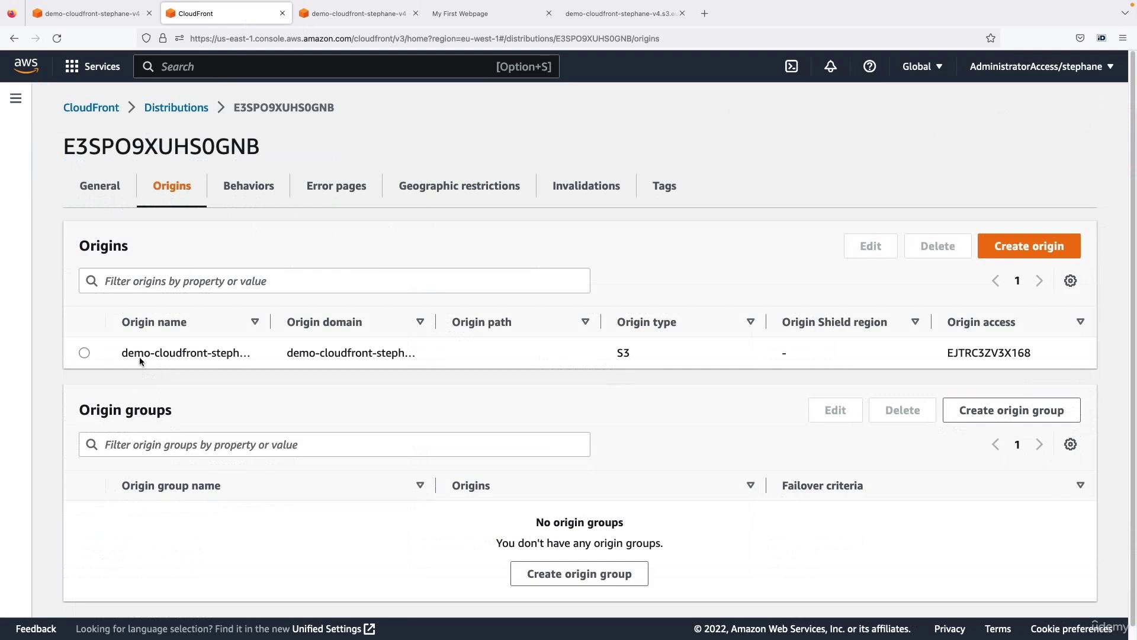
{"action": "left_click", "coordinate": [90, 354]}
{"action": "left_click", "coordinate": [882, 247]}
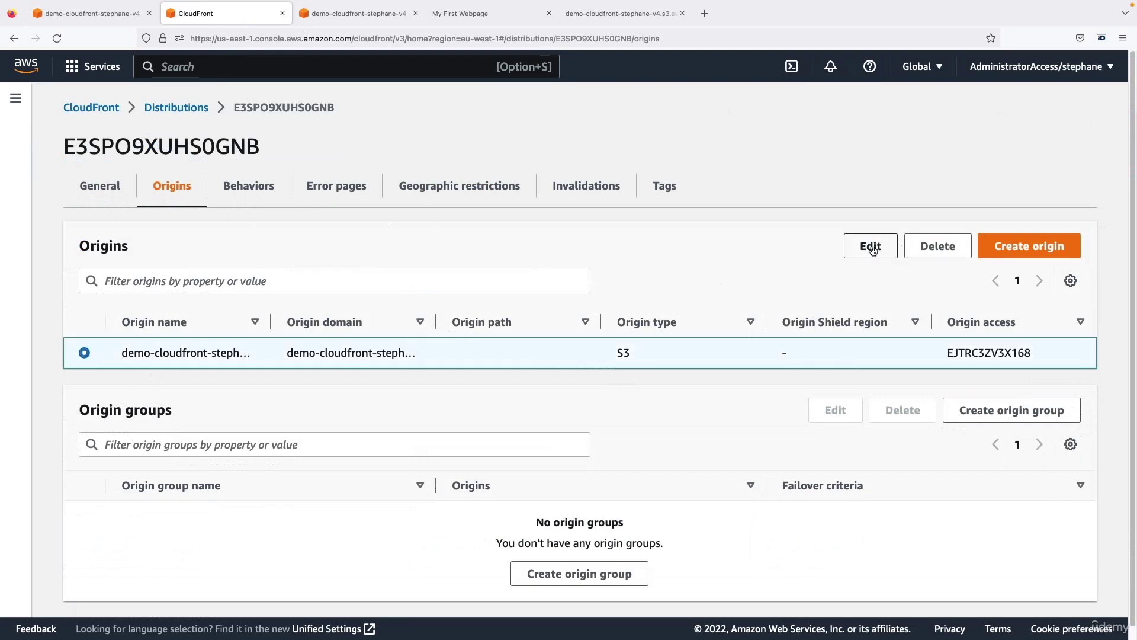
{"action": "scroll", "coordinate": [474, 323], "scroll_direction": "down", "scroll_amount": 2}
{"action": "scroll", "coordinate": [466, 322], "scroll_direction": "down", "scroll_amount": 3}
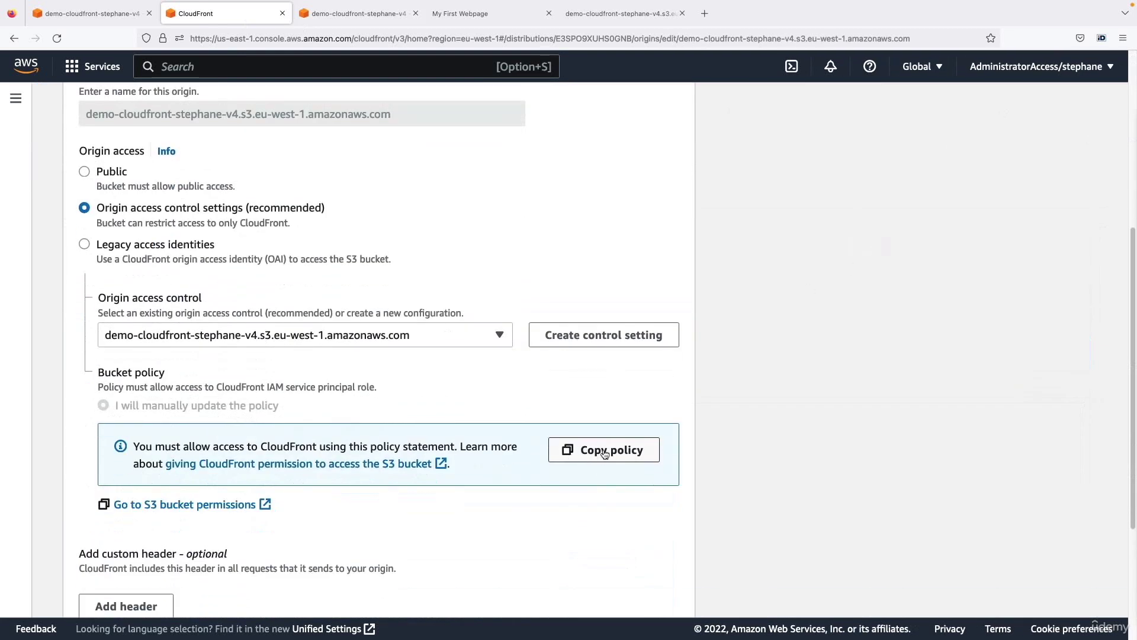
{"action": "left_click", "coordinate": [609, 451]}
Step: Examine the effect, service principal, action, resource and source ARN condition of the pasted statement in the bucket policy editor
{"action": "left_click", "coordinate": [373, 18]}
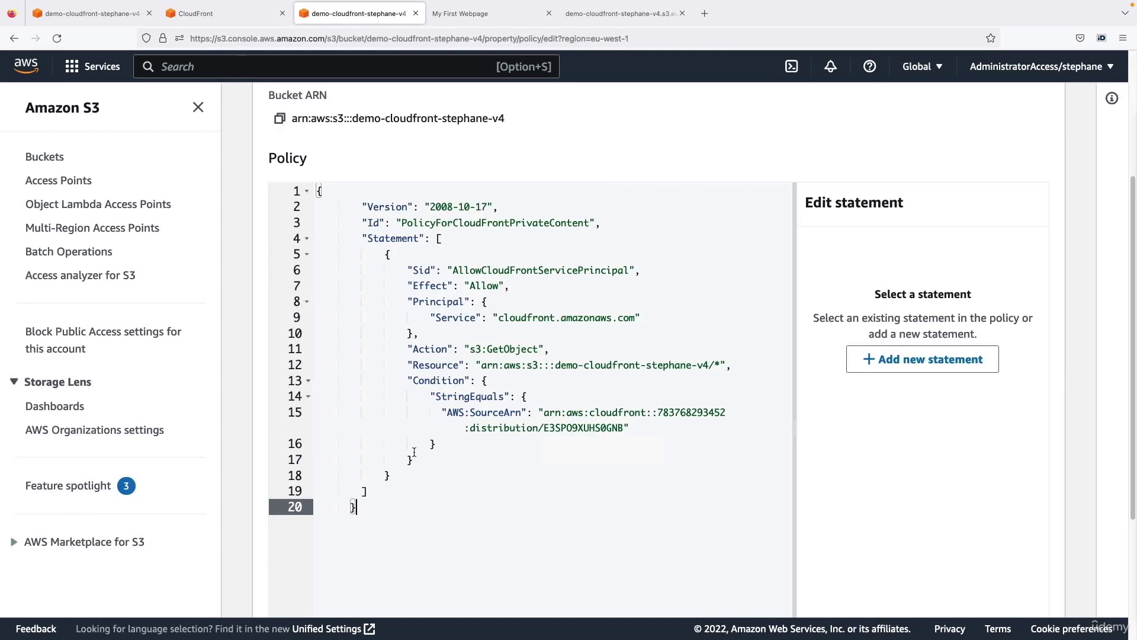
{"action": "left_click", "coordinate": [490, 282]}
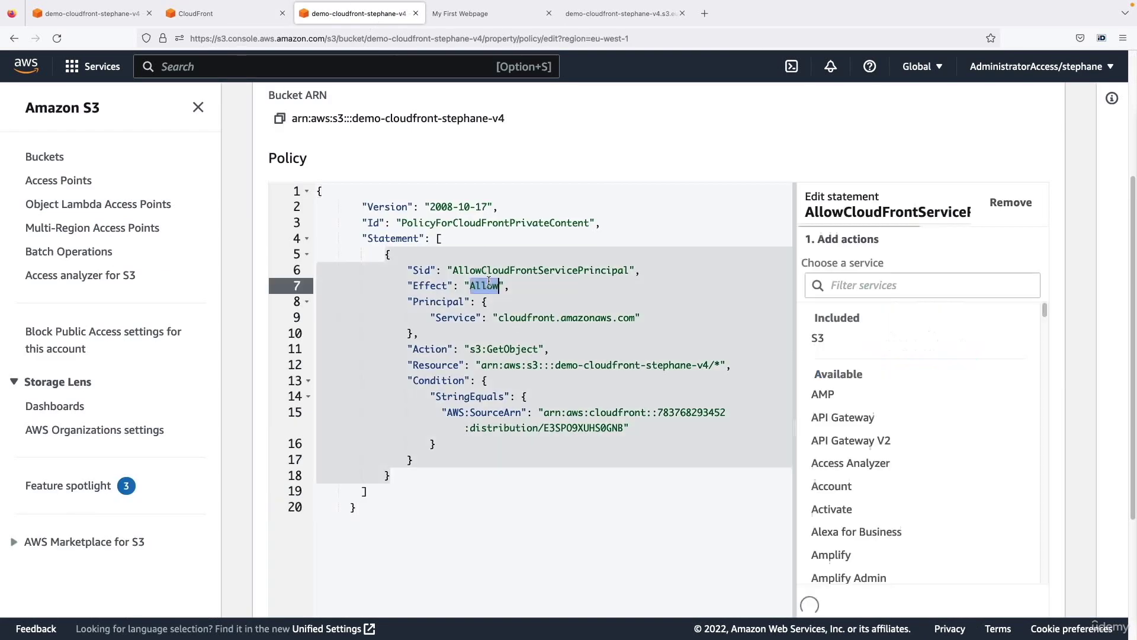
{"action": "left_click_drag", "start_coordinate": [499, 318], "coordinate": [649, 320]}
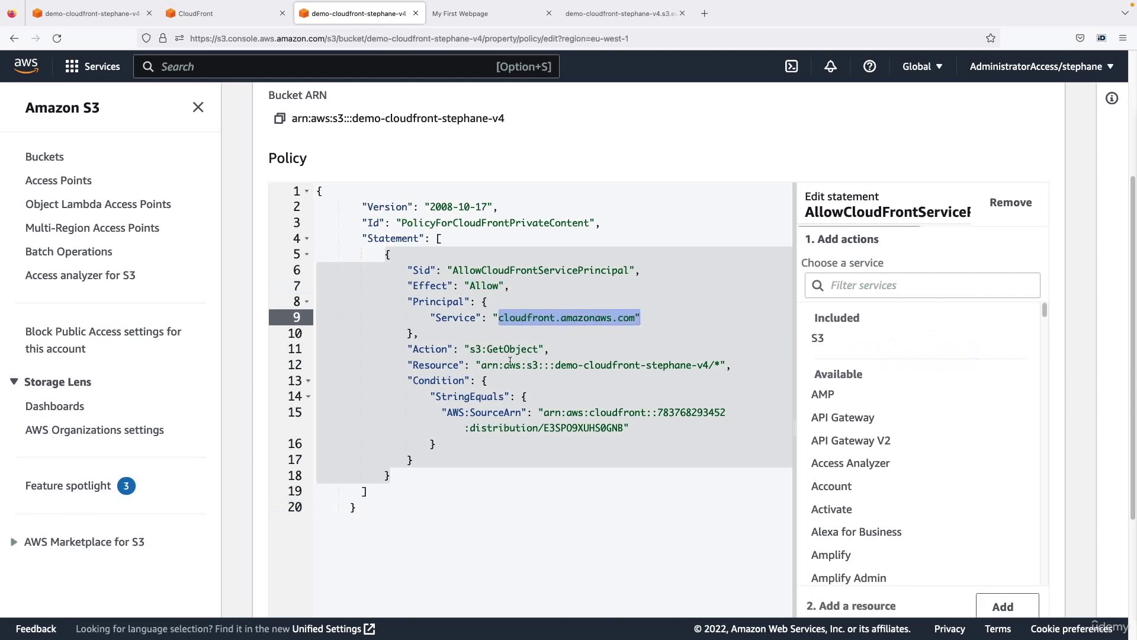
{"action": "double_click", "coordinate": [493, 347]}
{"action": "left_click_drag", "start_coordinate": [476, 368], "coordinate": [748, 360]}
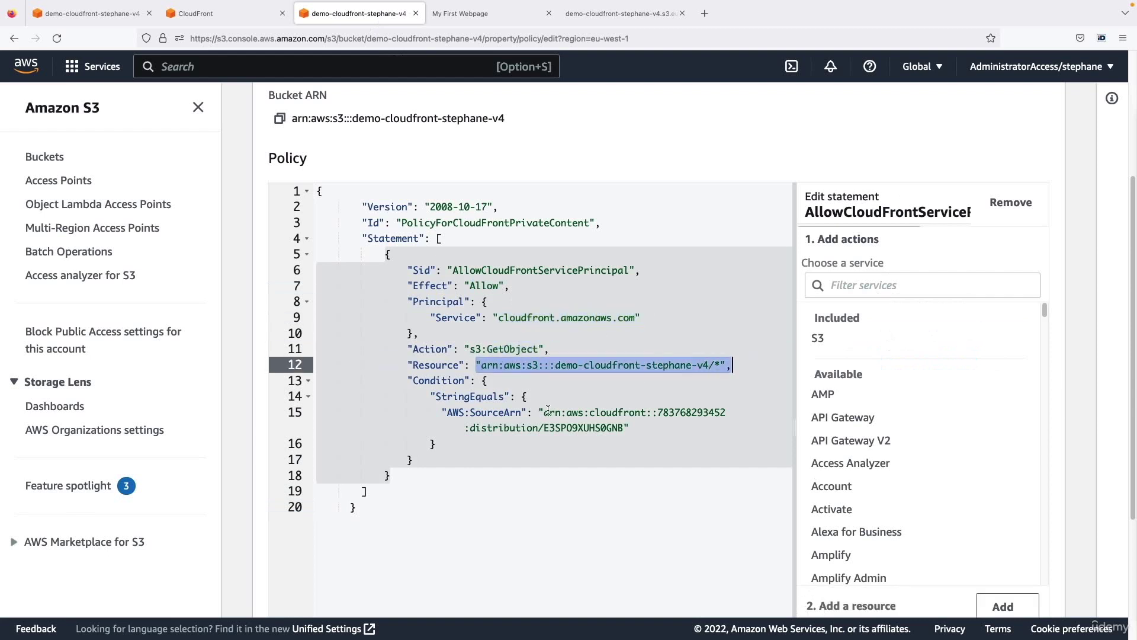
{"action": "left_click_drag", "start_coordinate": [544, 412], "coordinate": [625, 430]}
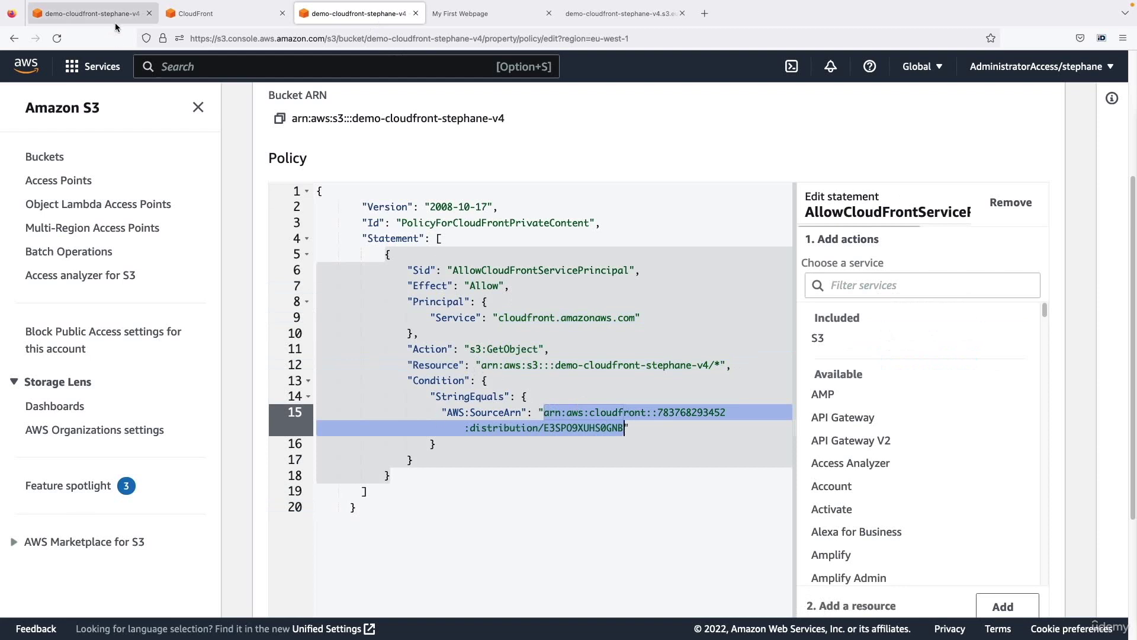
Step: Save the bucket policy for demo-cloudfront-stephane-v4 and review the saved statement on the bucket's permissions page
{"action": "left_click", "coordinate": [486, 380]}
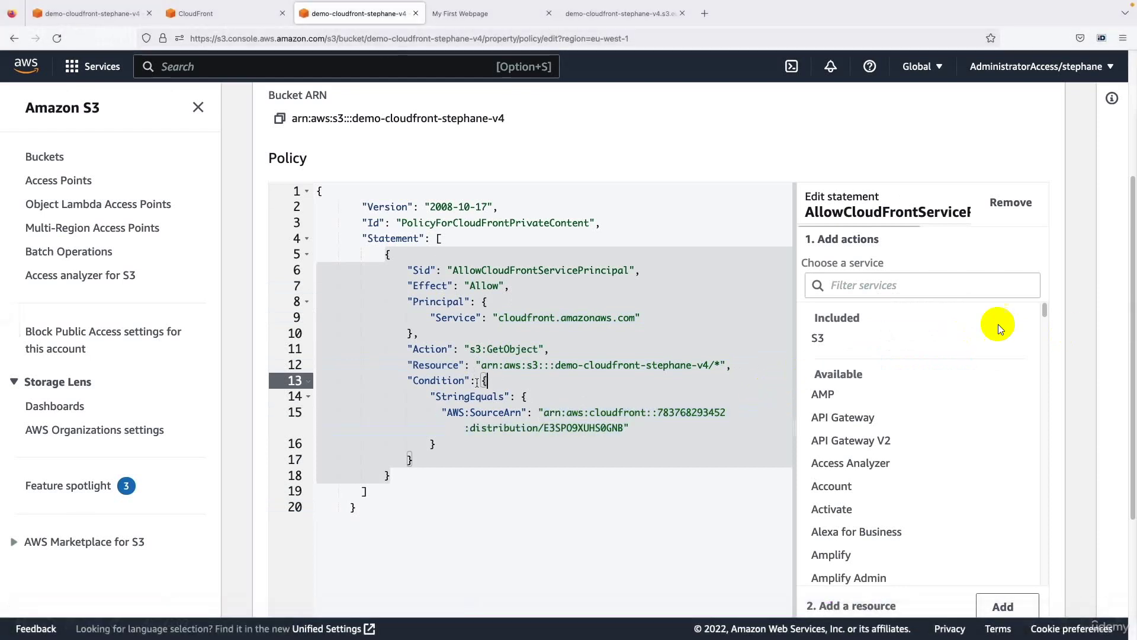
{"action": "scroll", "coordinate": [450, 503], "scroll_direction": "down", "scroll_amount": 3}
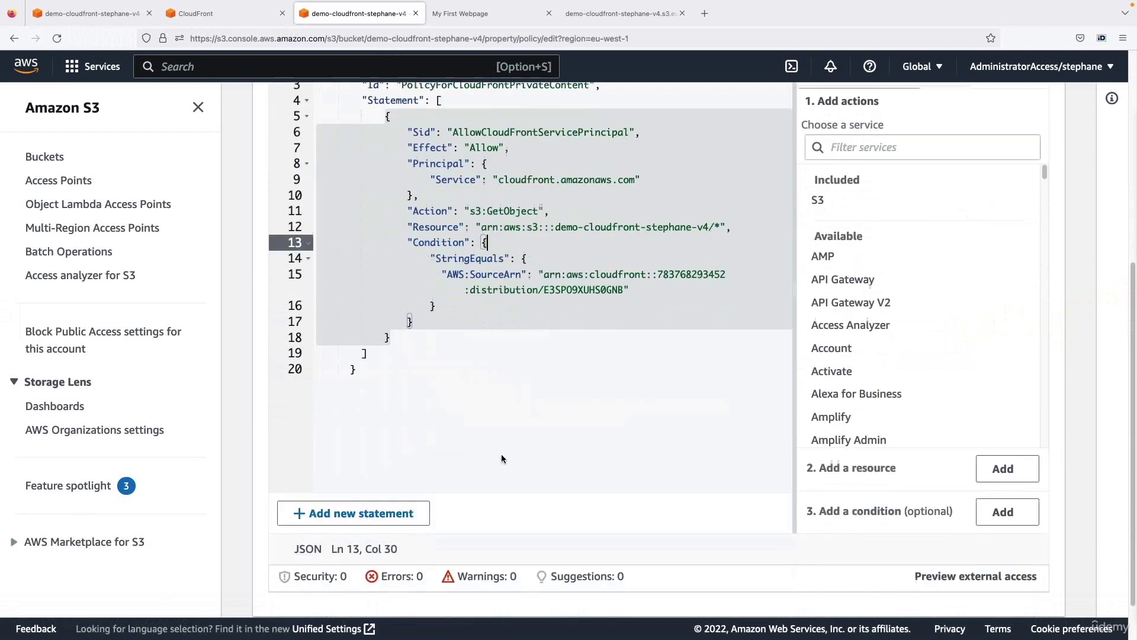
{"action": "left_click", "coordinate": [1017, 591]}
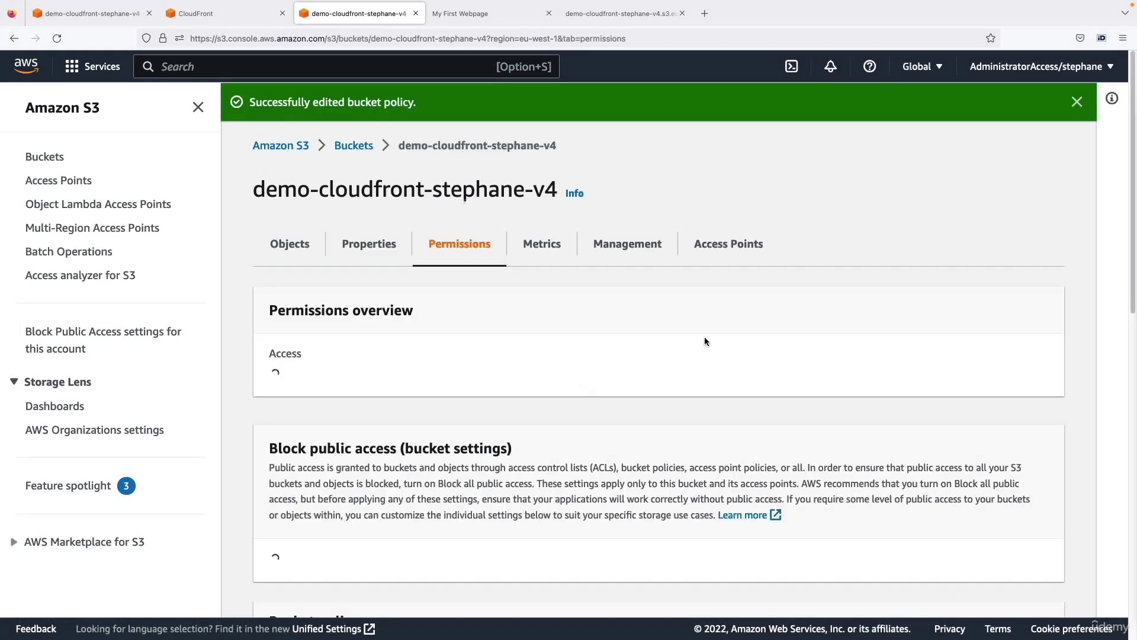
{"action": "scroll", "coordinate": [460, 409], "scroll_direction": "down", "scroll_amount": 8}
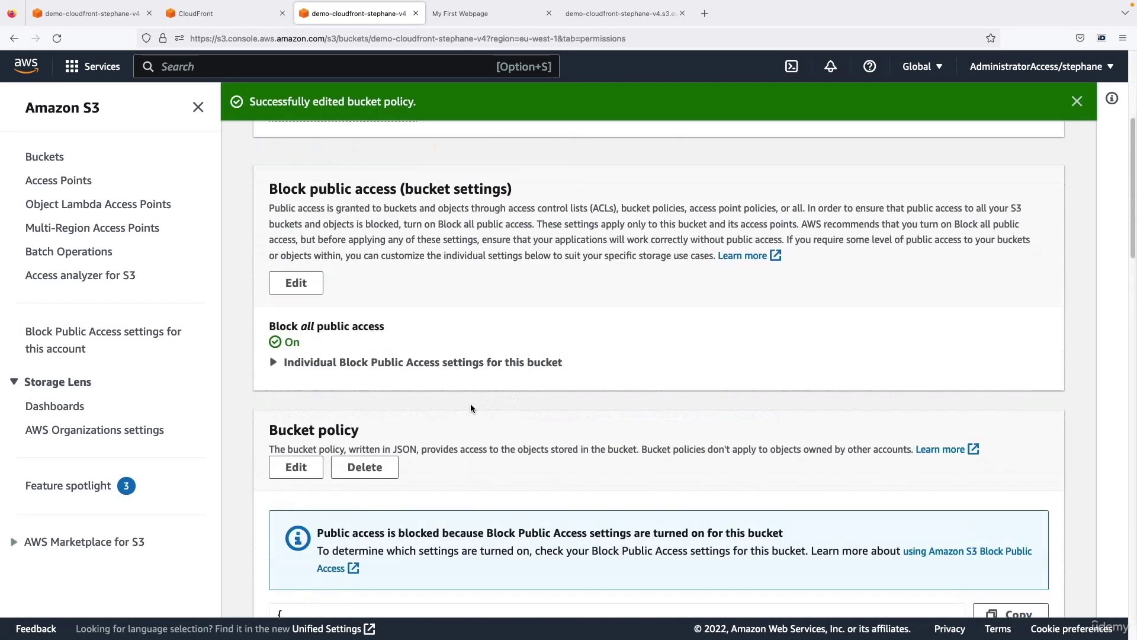
{"action": "scroll", "coordinate": [389, 428], "scroll_direction": "down", "scroll_amount": 3}
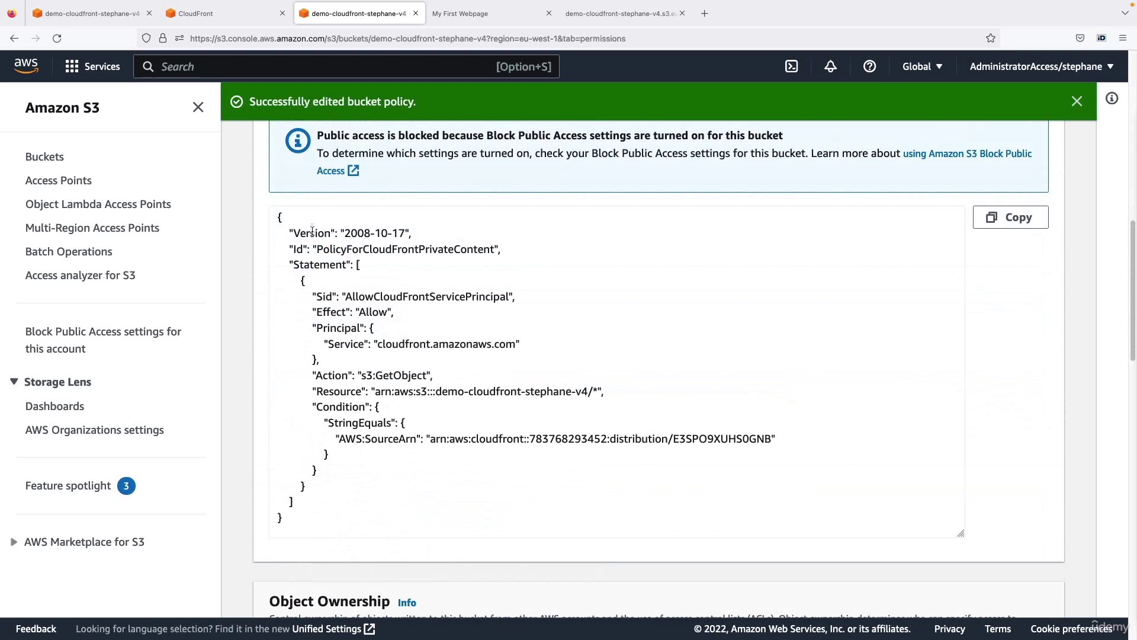
Step: Return to CloudFront, leave the origin editor without saving and show the distribution's general details
{"action": "left_click", "coordinate": [254, 16]}
{"action": "scroll", "coordinate": [533, 474], "scroll_direction": "down", "scroll_amount": 5}
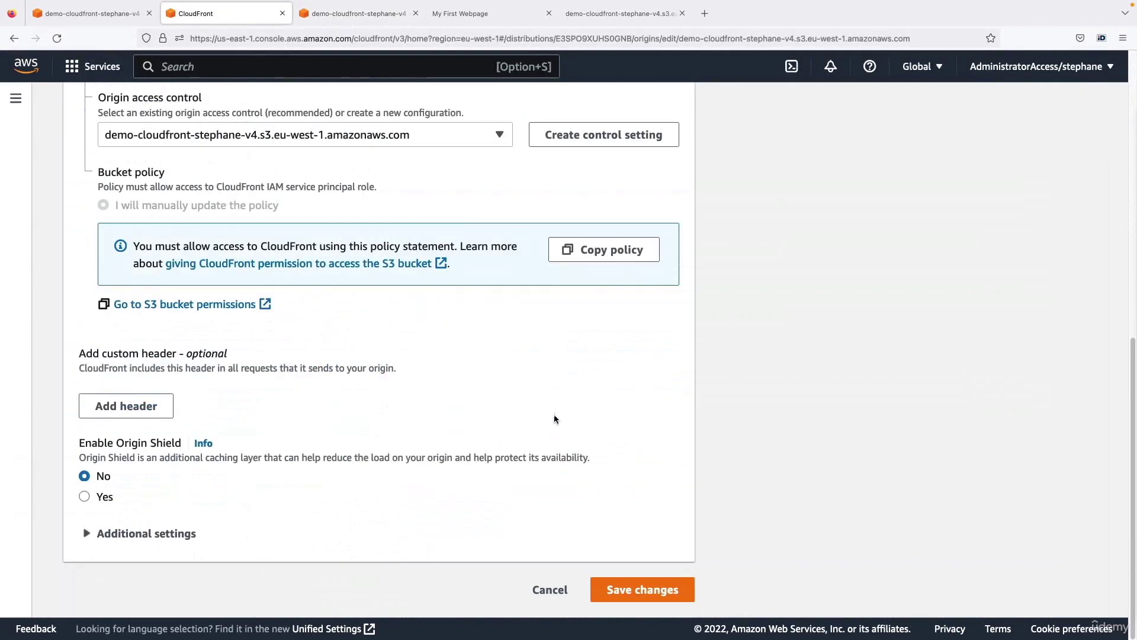
{"action": "left_click", "coordinate": [566, 585]}
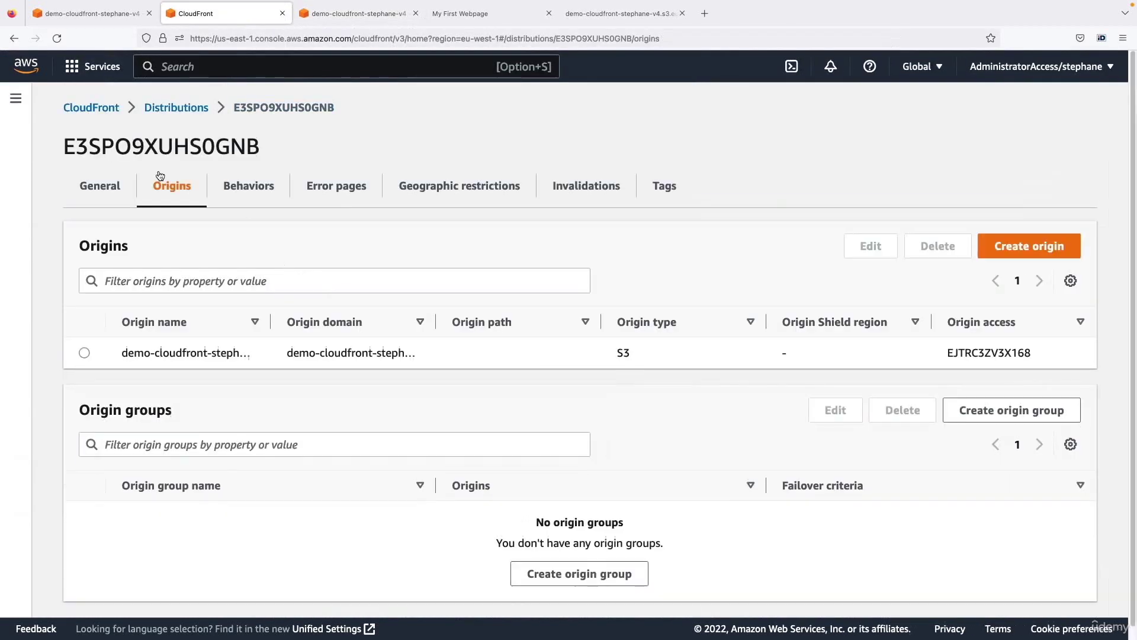
{"action": "left_click", "coordinate": [101, 188]}
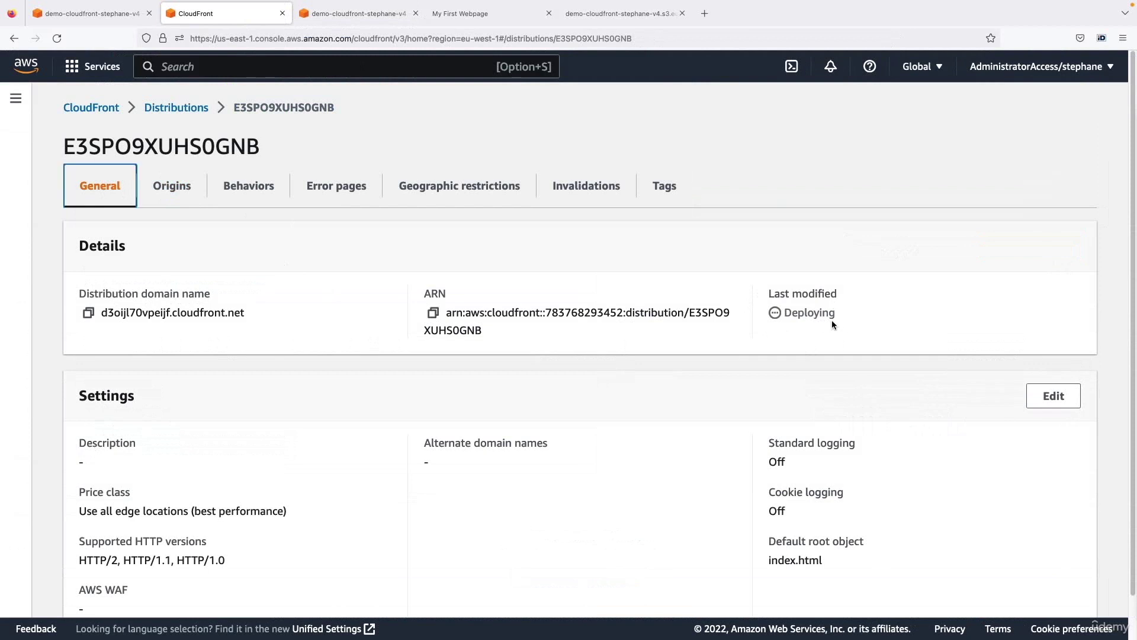
Step: Copy the distribution domain name, load it in a new browser tab and check the served page's heading and text
{"action": "left_click", "coordinate": [89, 312]}
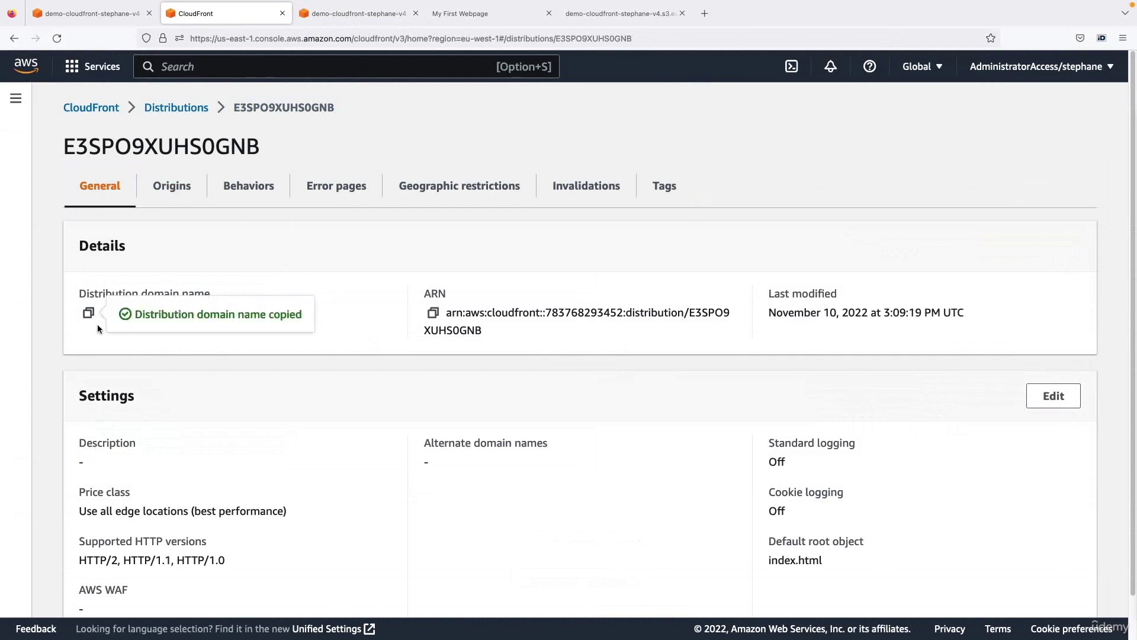
{"action": "key", "text": "super+t"}
{"action": "key", "text": "super+v"}
{"action": "key", "text": "Return"}
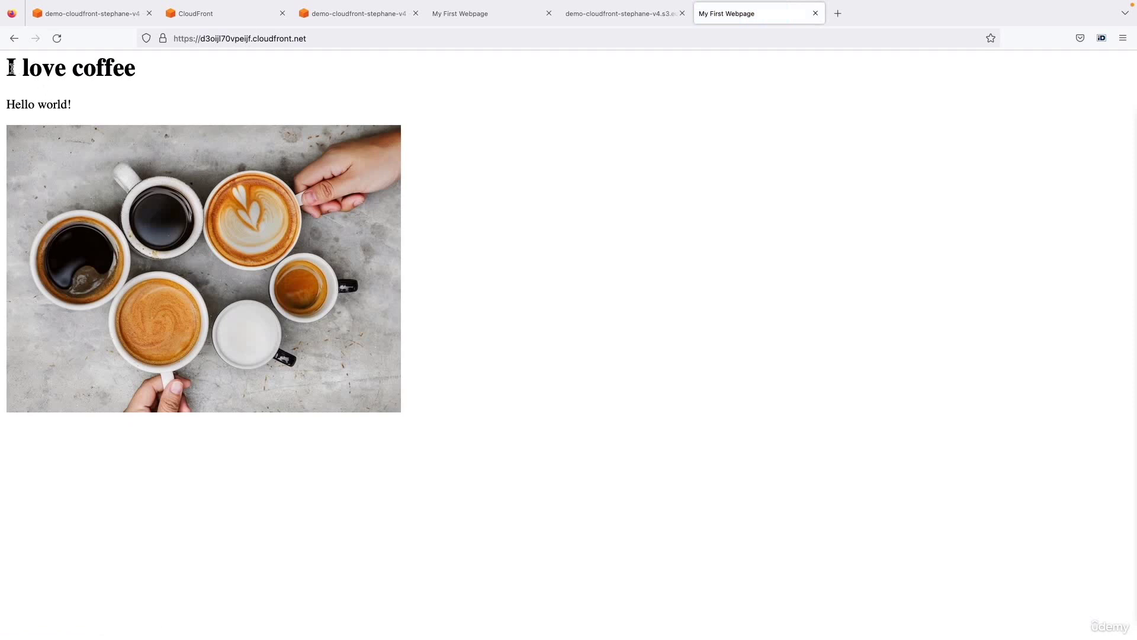
{"action": "left_click_drag", "start_coordinate": [11, 69], "coordinate": [76, 96]}
{"action": "triple_click", "coordinate": [79, 105]}
{"action": "left_click", "coordinate": [423, 179]}
Step: Load coffee.jpg and beach.jpg through the distribution domain, and reload the beach image to test caching
{"action": "left_click", "coordinate": [351, 45]}
{"action": "type", "text": "/coffee.jpg"}
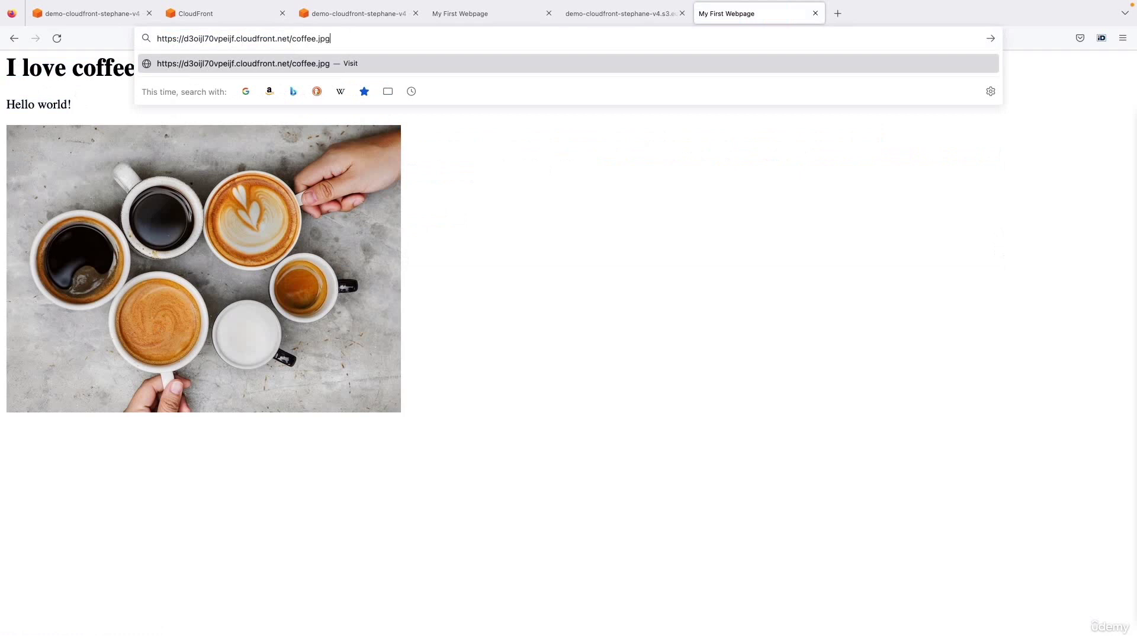
{"action": "key", "text": "Return"}
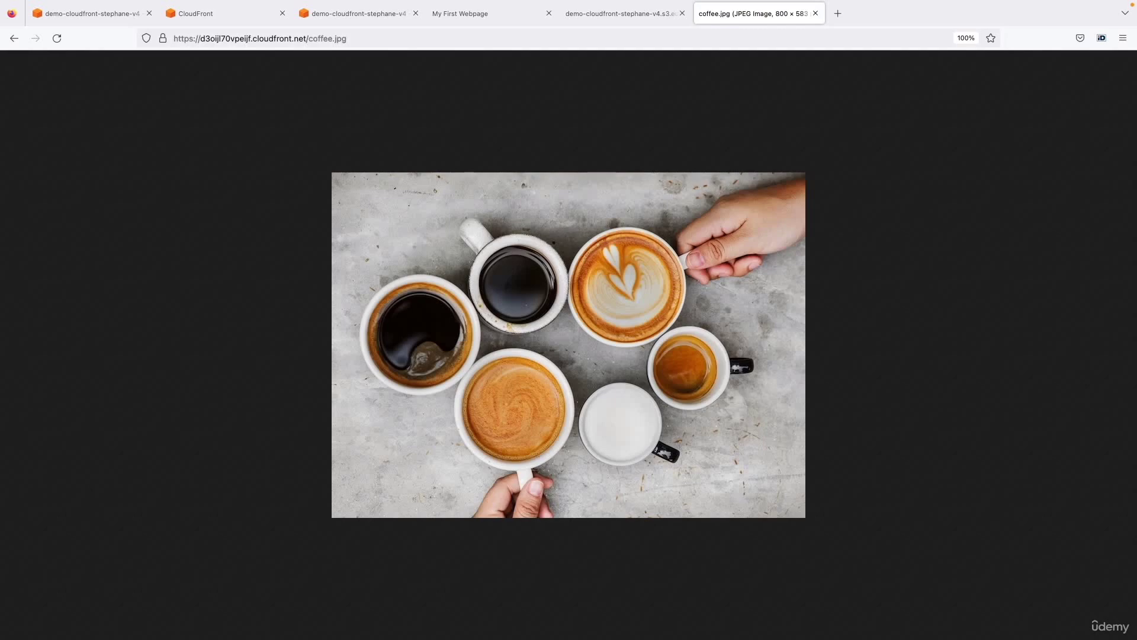
{"action": "double_click", "coordinate": [320, 39]}
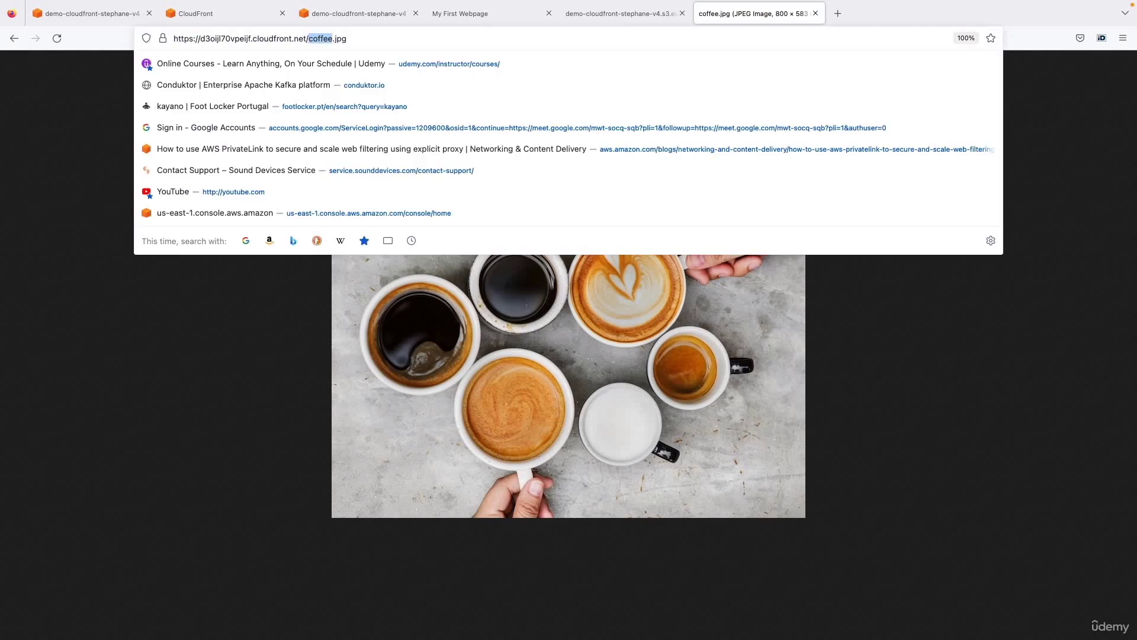
{"action": "type", "text": "beach"}
{"action": "key", "text": "Return"}
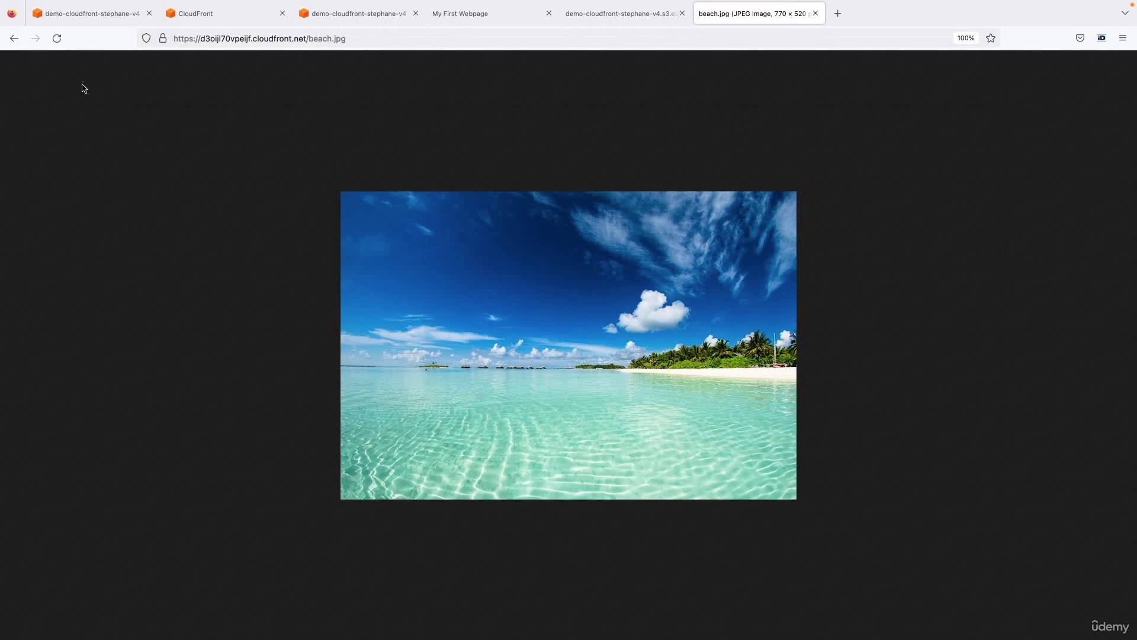
{"action": "left_click", "coordinate": [57, 38]}
Step: Load coffee.jpg again and index.html through the distribution domain to recheck delivery
{"action": "left_click", "coordinate": [329, 39]}
{"action": "double_click", "coordinate": [327, 39]}
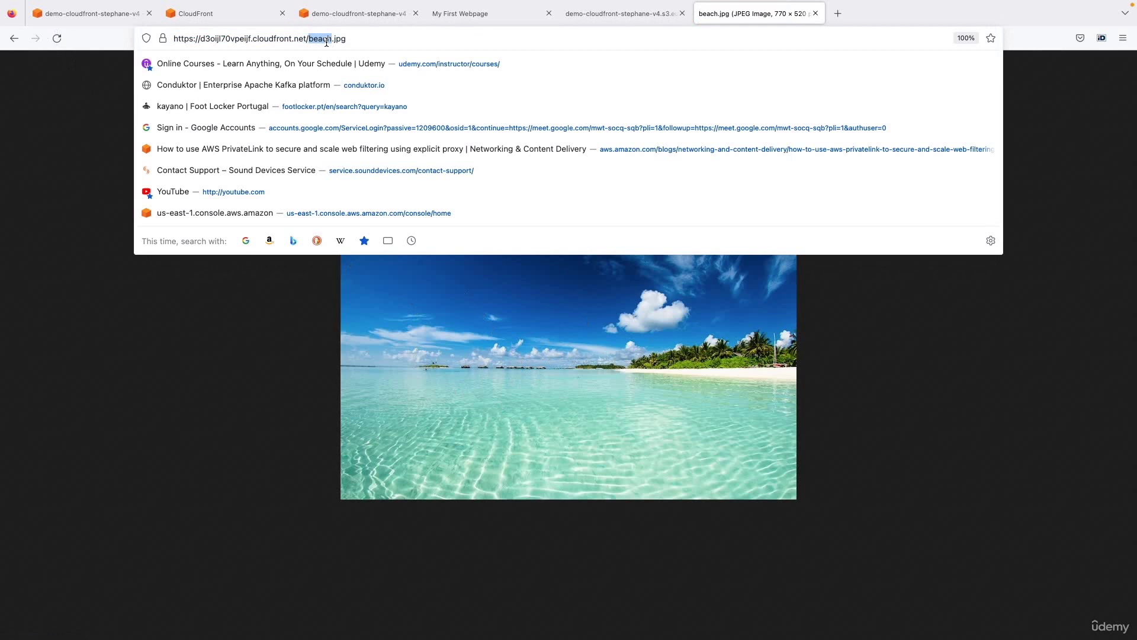
{"action": "type", "text": "coffee"}
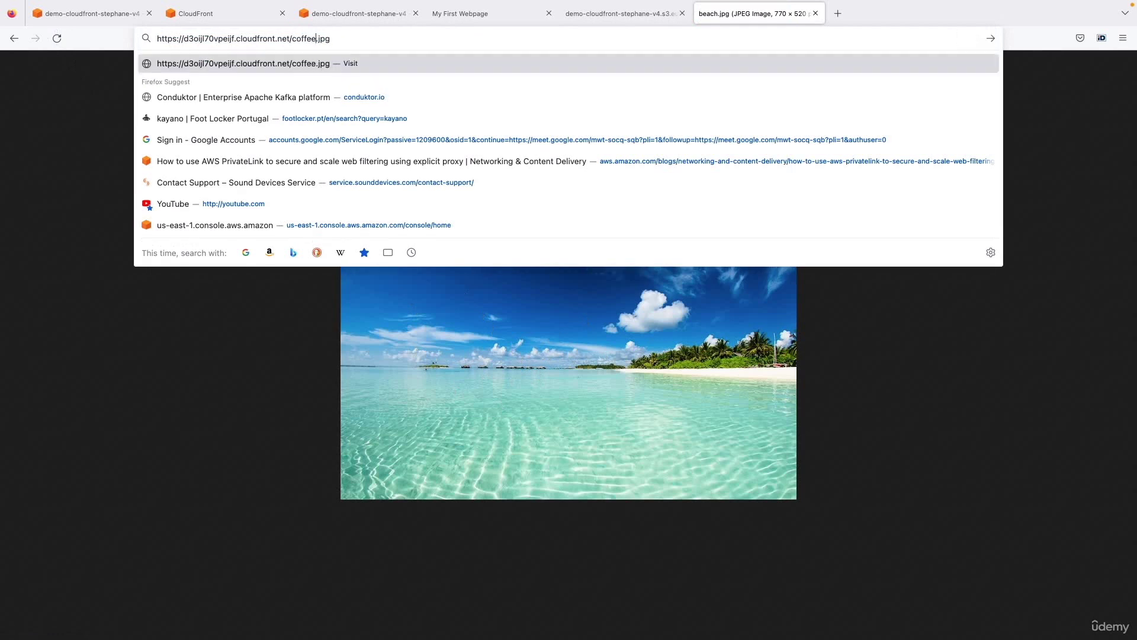
{"action": "key", "text": "Return"}
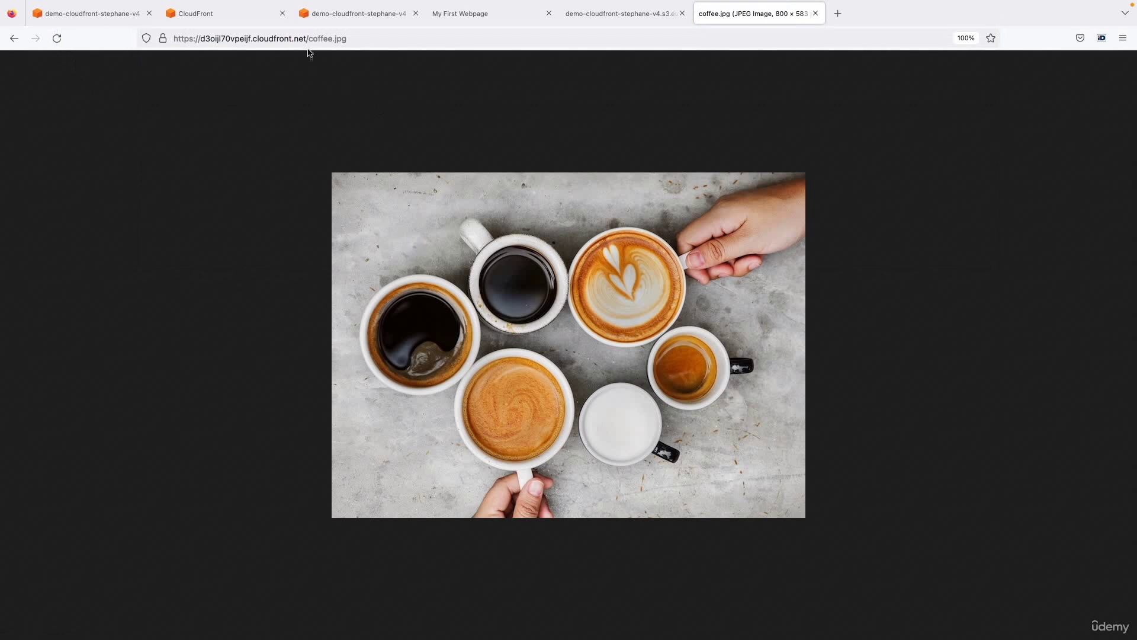
{"action": "left_click_drag", "start_coordinate": [308, 40], "coordinate": [400, 47]}
{"action": "type", "text": "index.html"}
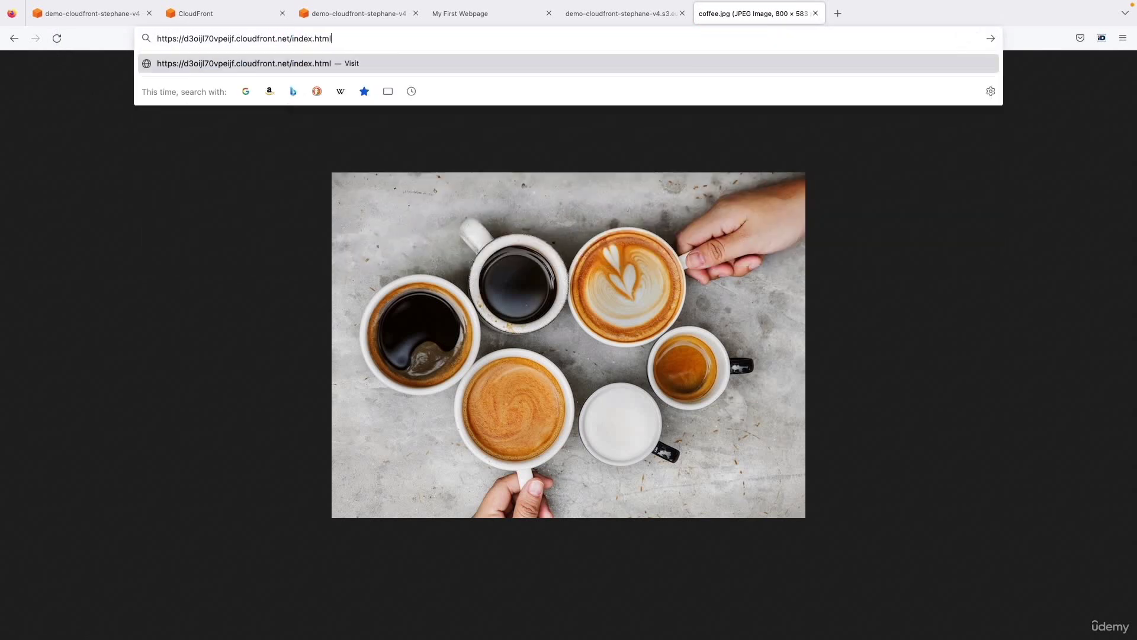
{"action": "key", "text": "Return"}
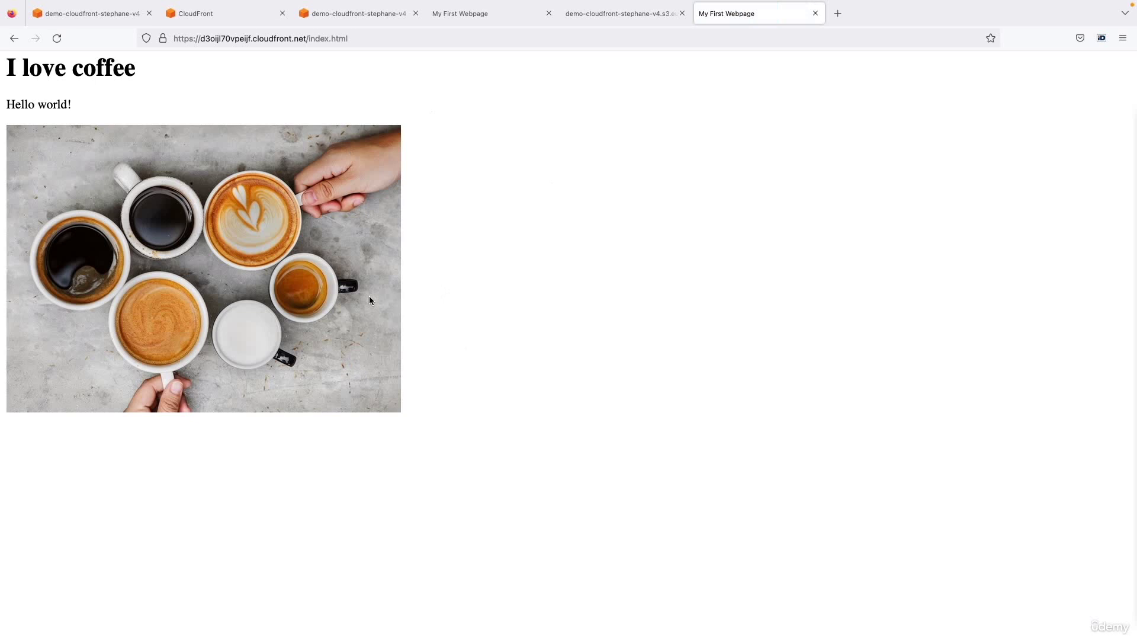
Step: View the origin access control for demo-cloudfront-stephane-v4 in CloudFront, check its linked distribution and return to the served webpage
{"action": "key", "text": "ctrl+Tab"}
{"action": "key", "text": "ctrl+Tab"}
{"action": "left_click", "coordinate": [230, 254]}
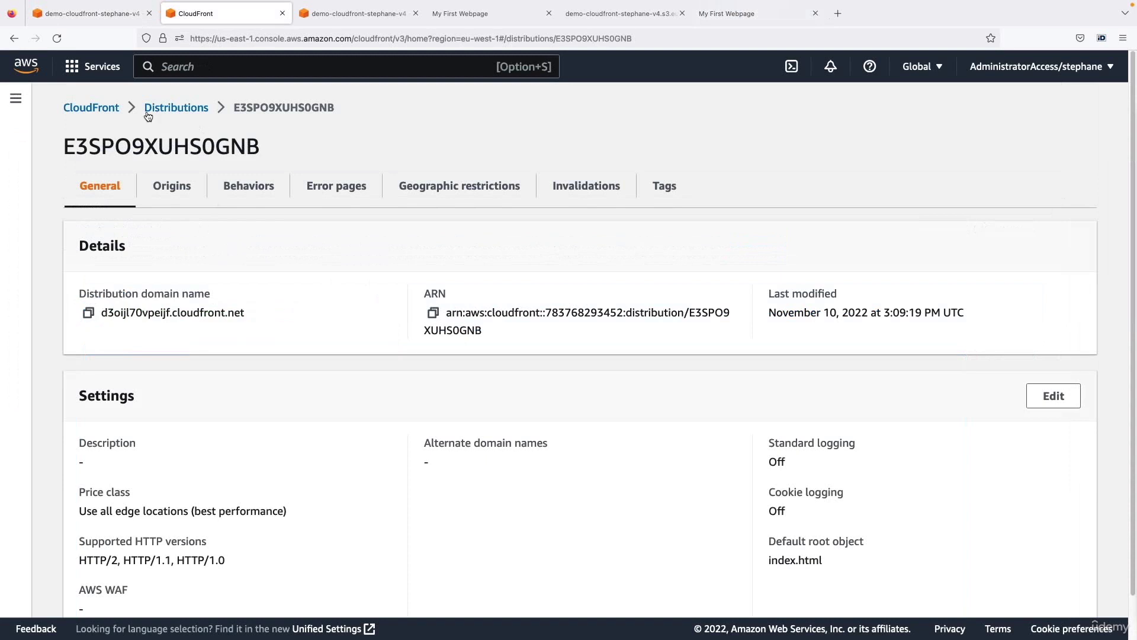
{"action": "left_click", "coordinate": [15, 97]}
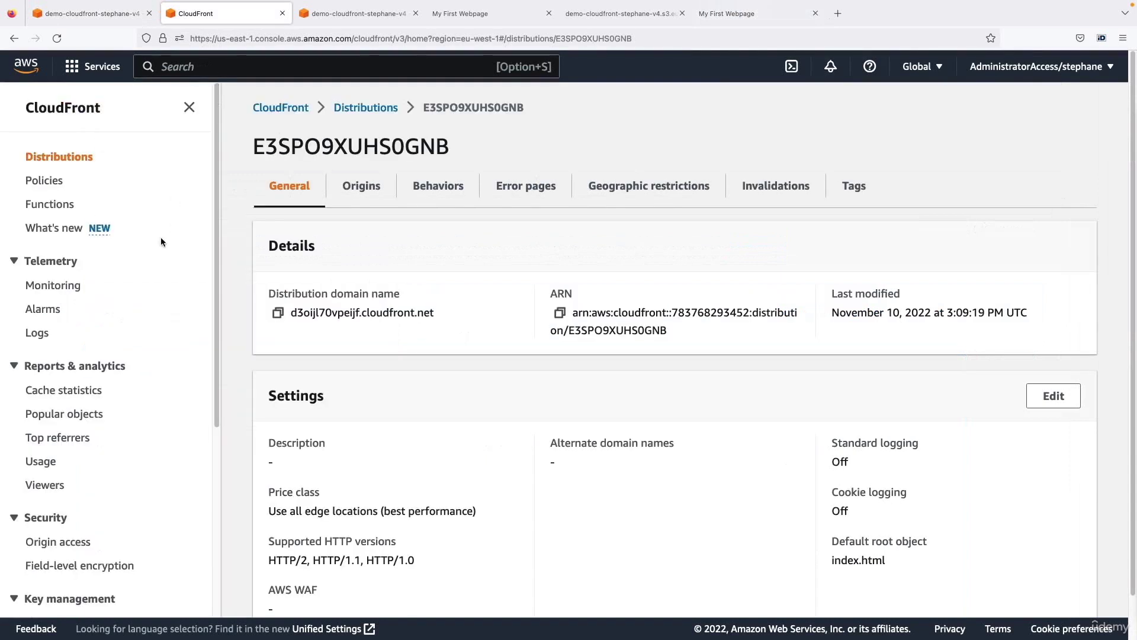
{"action": "scroll", "coordinate": [71, 371], "scroll_direction": "down", "scroll_amount": 3}
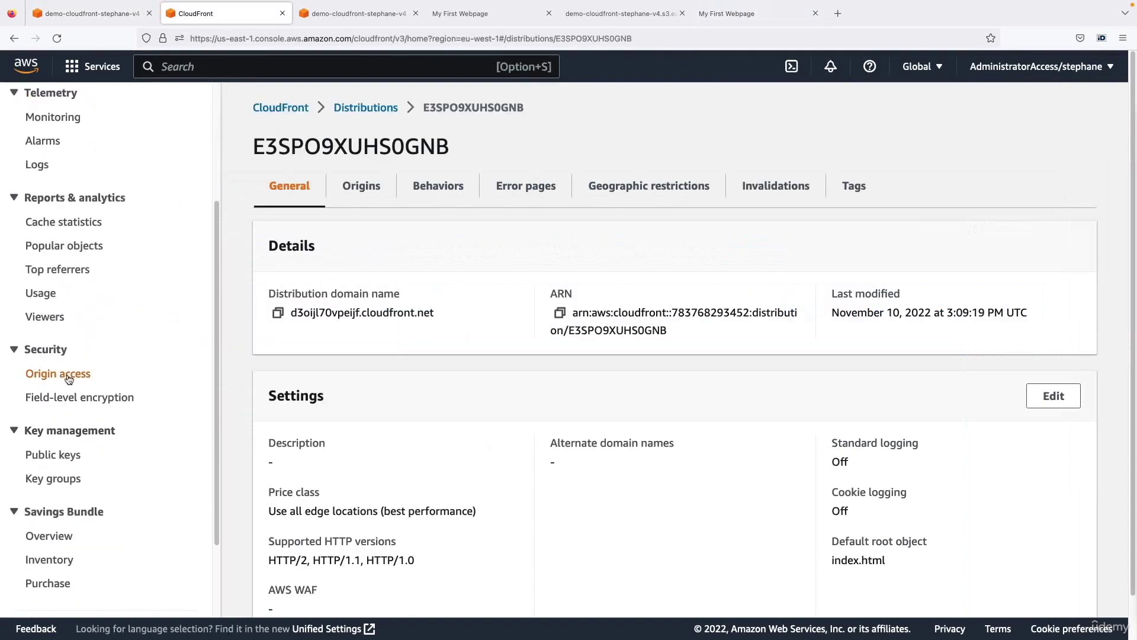
{"action": "left_click", "coordinate": [68, 378]}
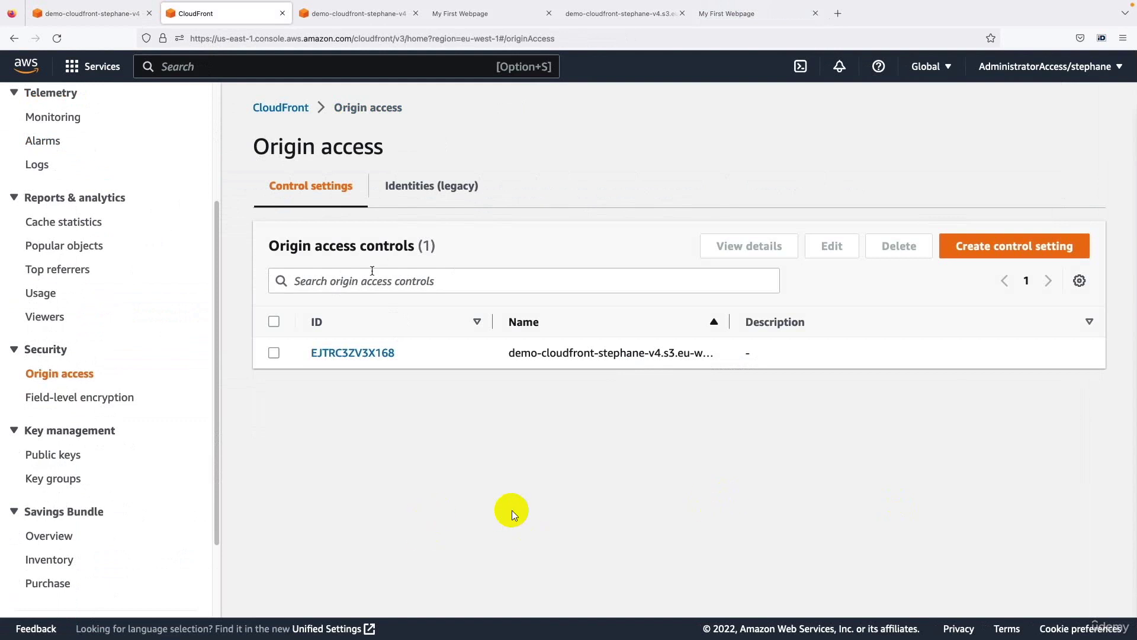
{"action": "left_click", "coordinate": [368, 353]}
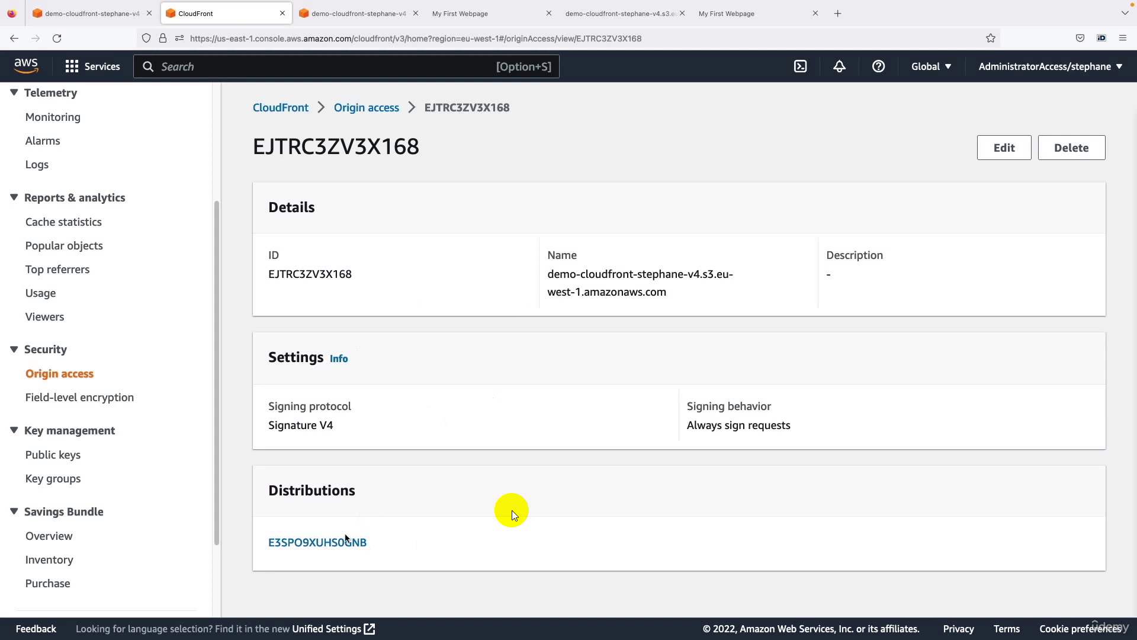
{"action": "double_click", "coordinate": [338, 501]}
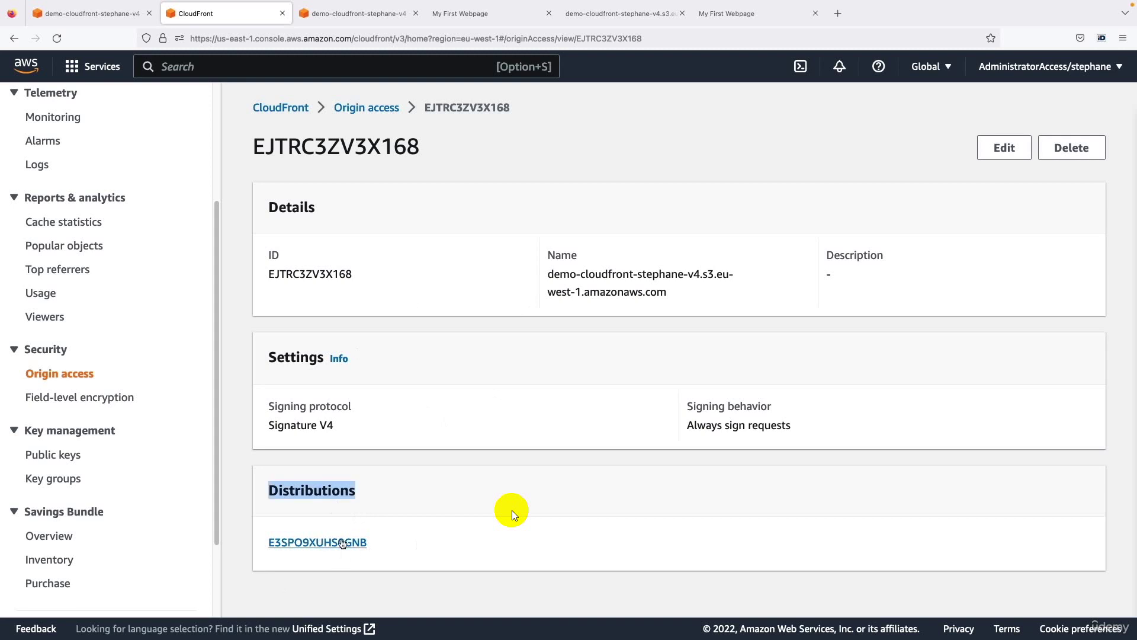
{"action": "left_click", "coordinate": [376, 494]}
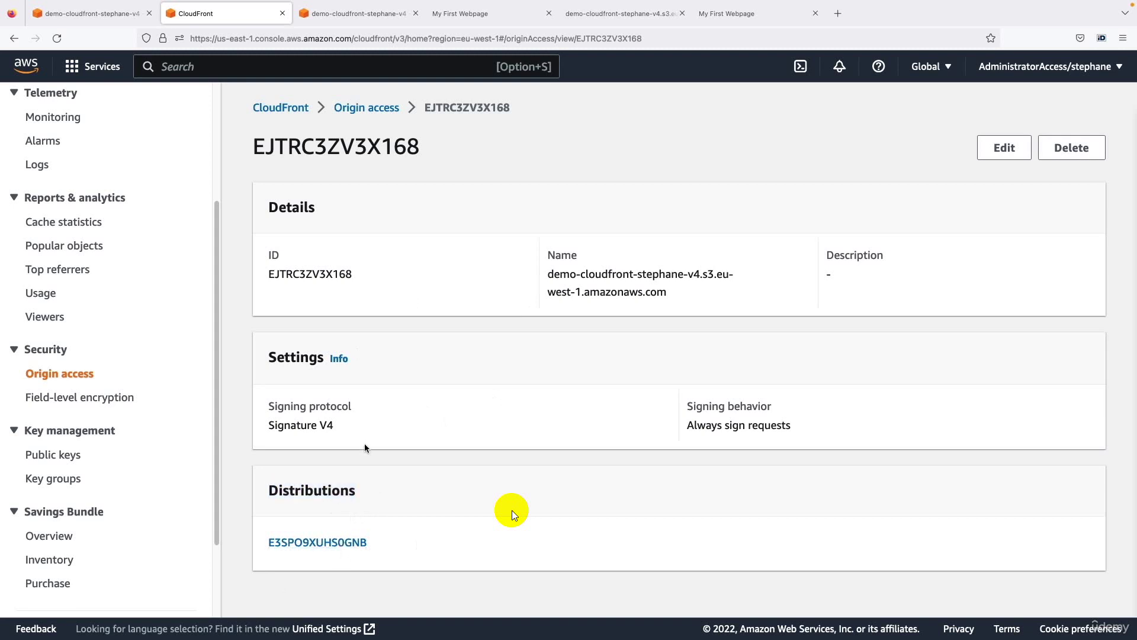
{"action": "left_click", "coordinate": [711, 25]}
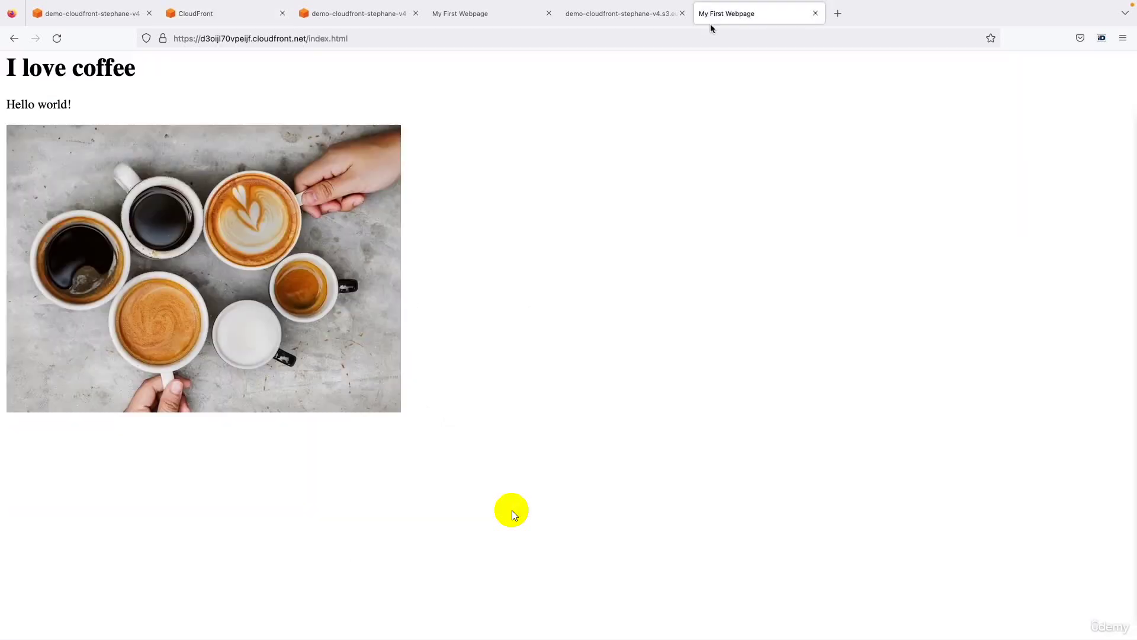
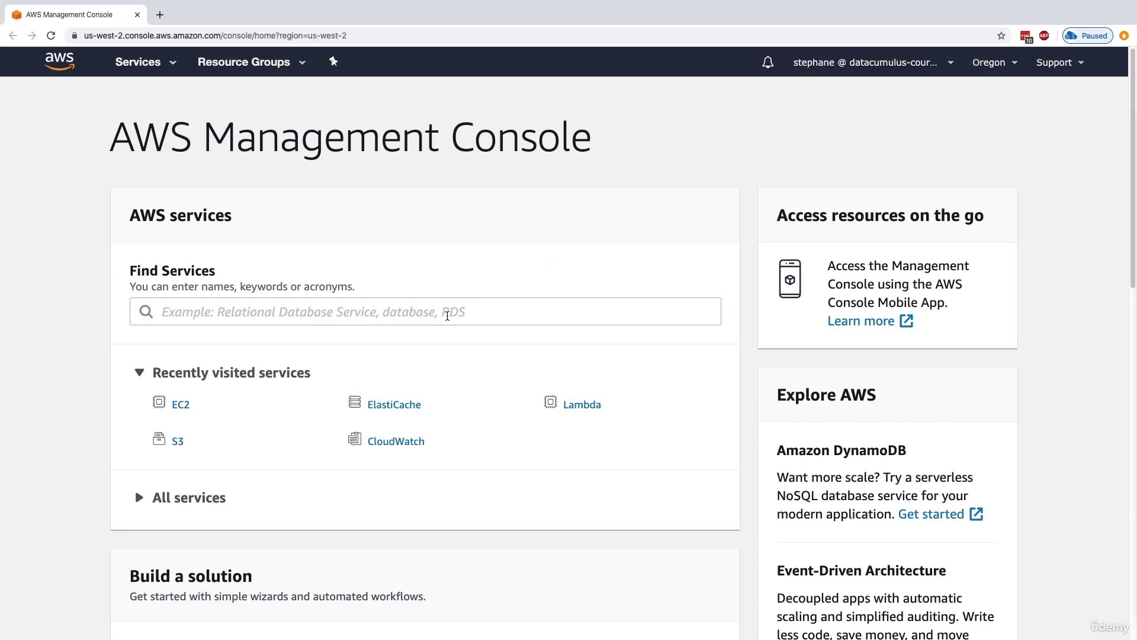
Step: Switch the AWS console region from the home page to Europe (Frankfurt)
{"action": "left_click", "coordinate": [445, 311]}
{"action": "left_click", "coordinate": [1000, 61]}
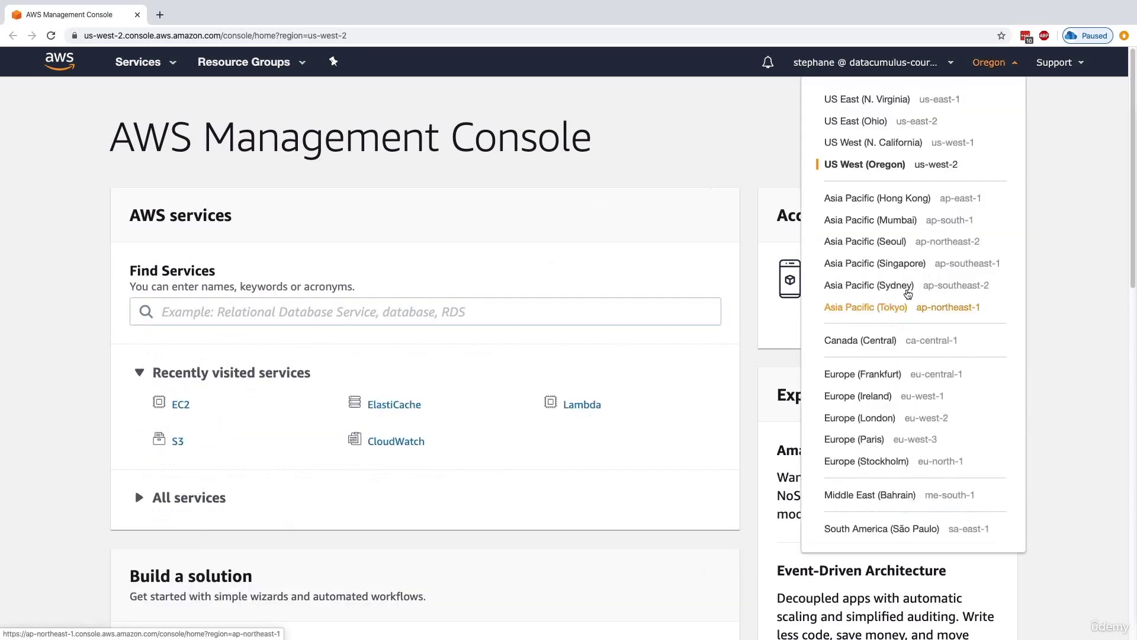
{"action": "left_click", "coordinate": [907, 372]}
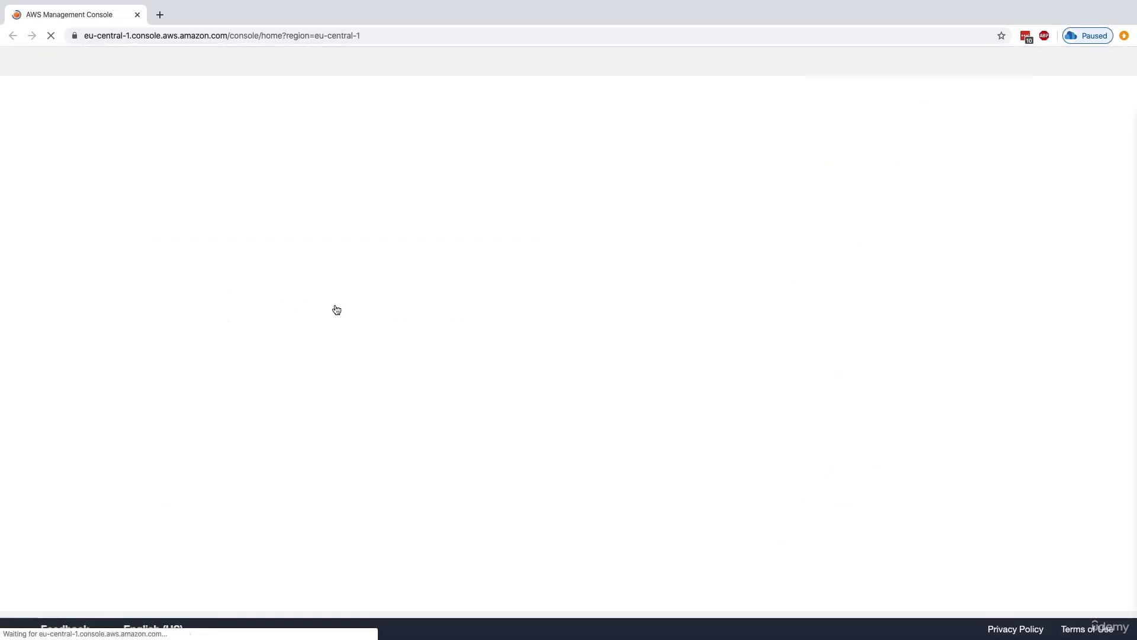
Step: Search the AWS services for "aws glo" and open the AWS Global Accelerator service page
{"action": "left_click", "coordinate": [320, 316]}
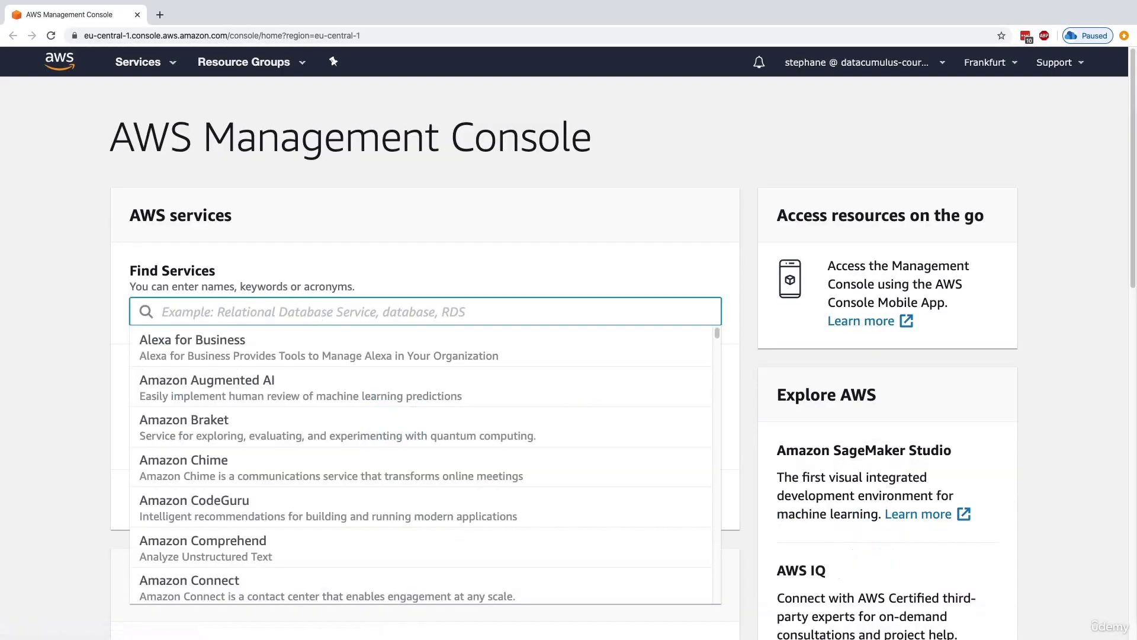
{"action": "type", "text": "aws g.l a"}
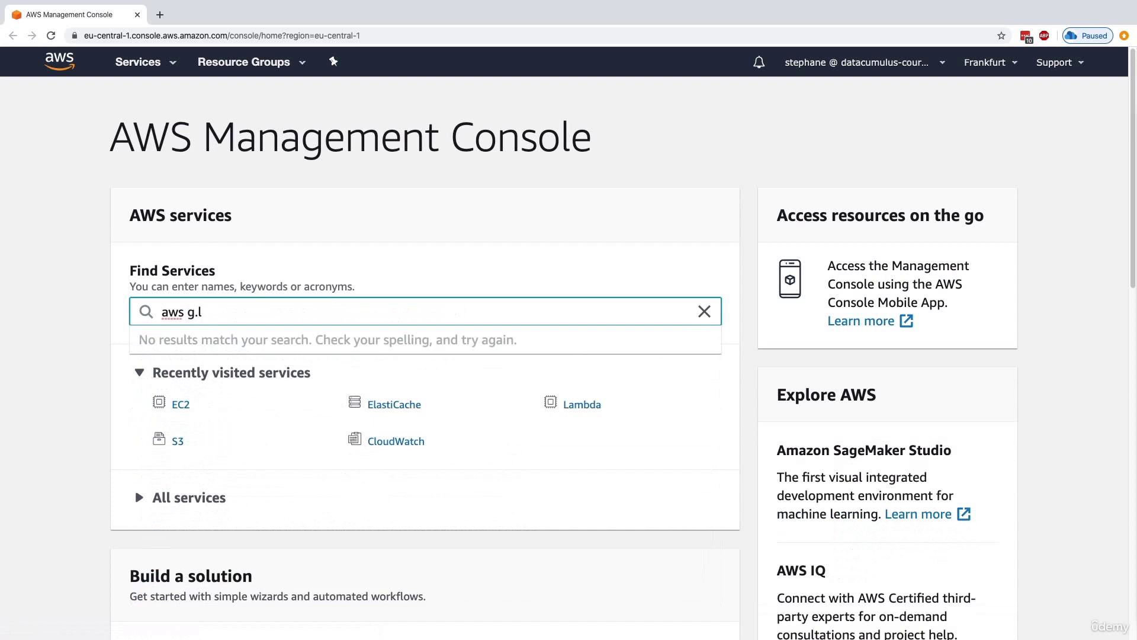
{"action": "key", "text": "BackSpace"}
{"action": "key", "text": "BackSpace"}
{"action": "type", "text": "lo"}
{"action": "left_click", "coordinate": [244, 391]}
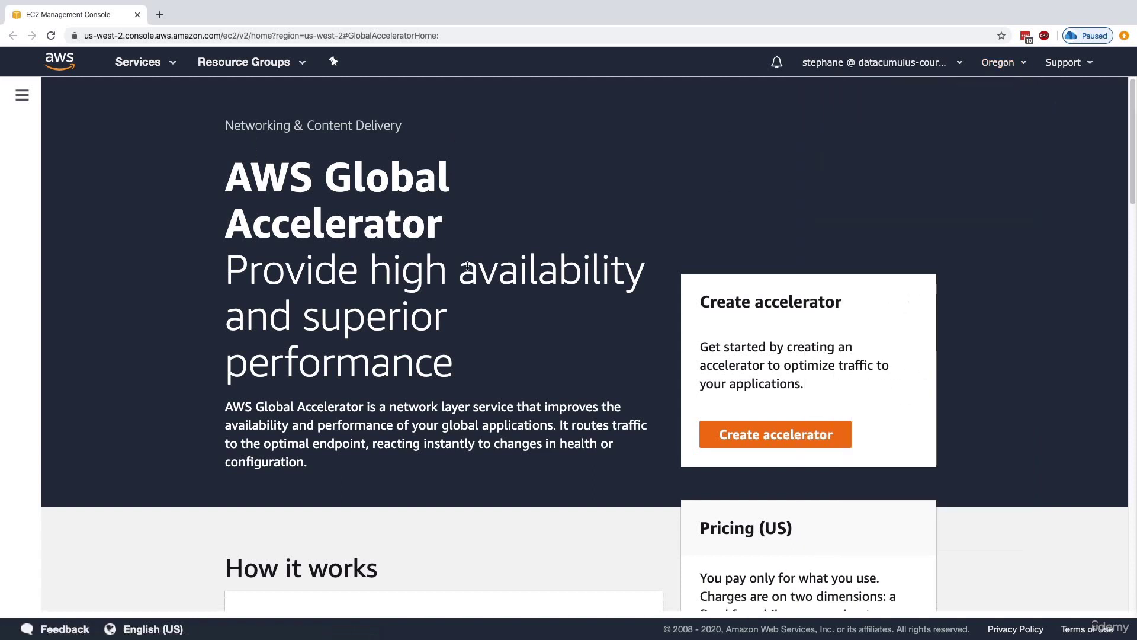
{"action": "mouse_move", "coordinate": [998, 63]}
{"action": "left_click_drag", "start_coordinate": [286, 194], "coordinate": [338, 269]}
{"action": "left_click", "coordinate": [269, 173]}
Step: Open the EC2 console in a new browser tab, keeping the Global Accelerator page open
{"action": "left_click", "coordinate": [138, 61]}
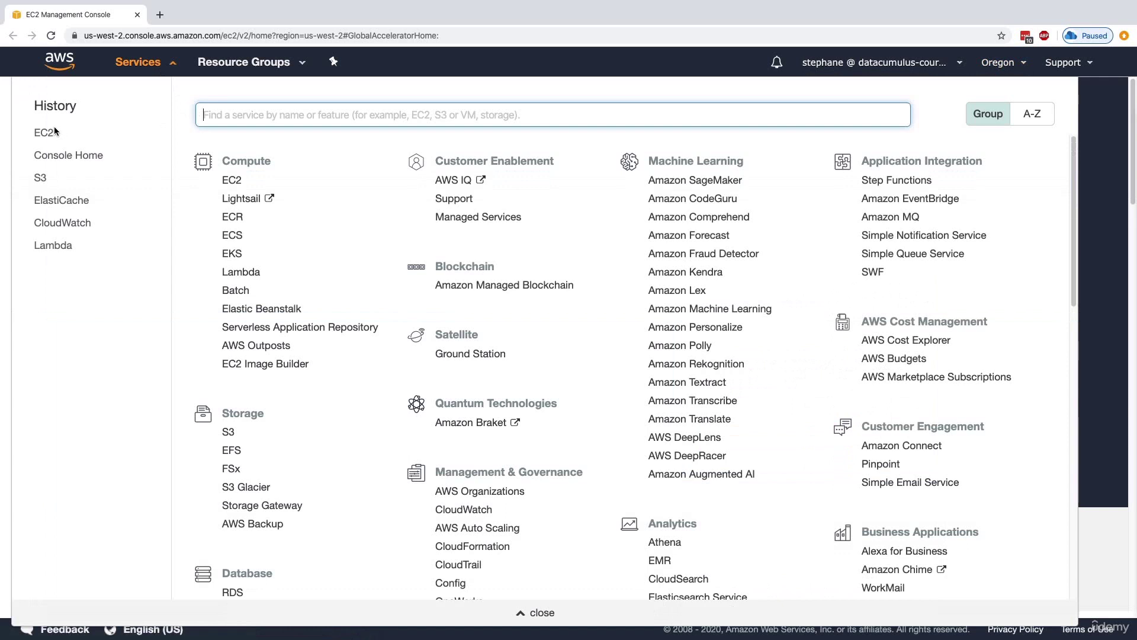
{"action": "left_click", "coordinate": [59, 124], "text": "super"}
{"action": "left_click", "coordinate": [190, 21]}
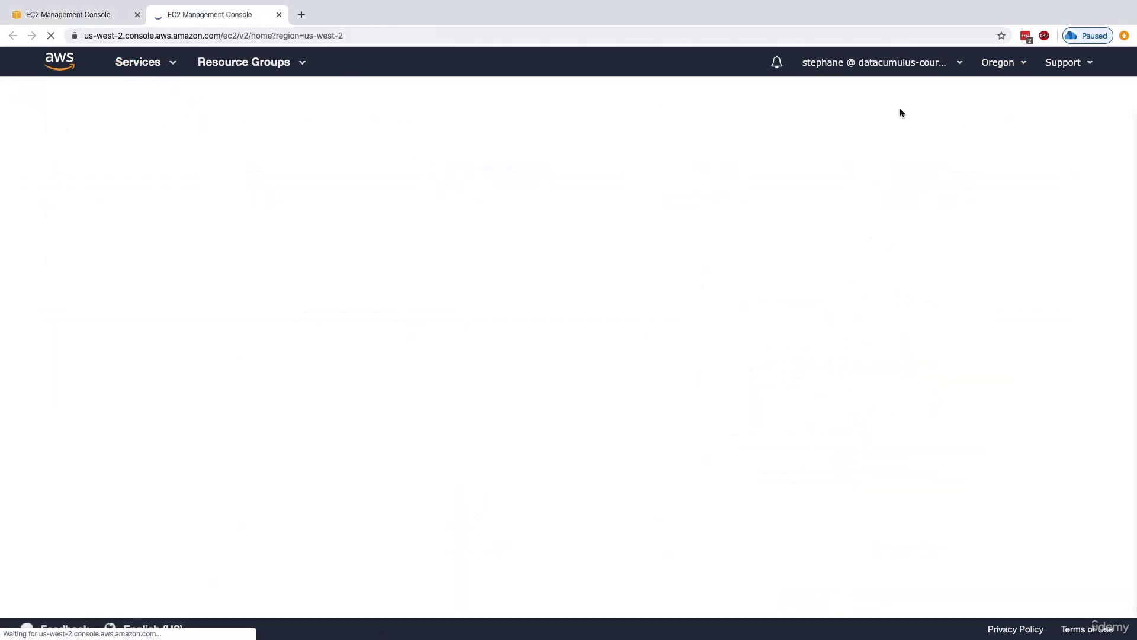
Step: Switch the EC2 console to the US East (N. Virginia) region and open its list of instances
{"action": "left_click", "coordinate": [998, 64]}
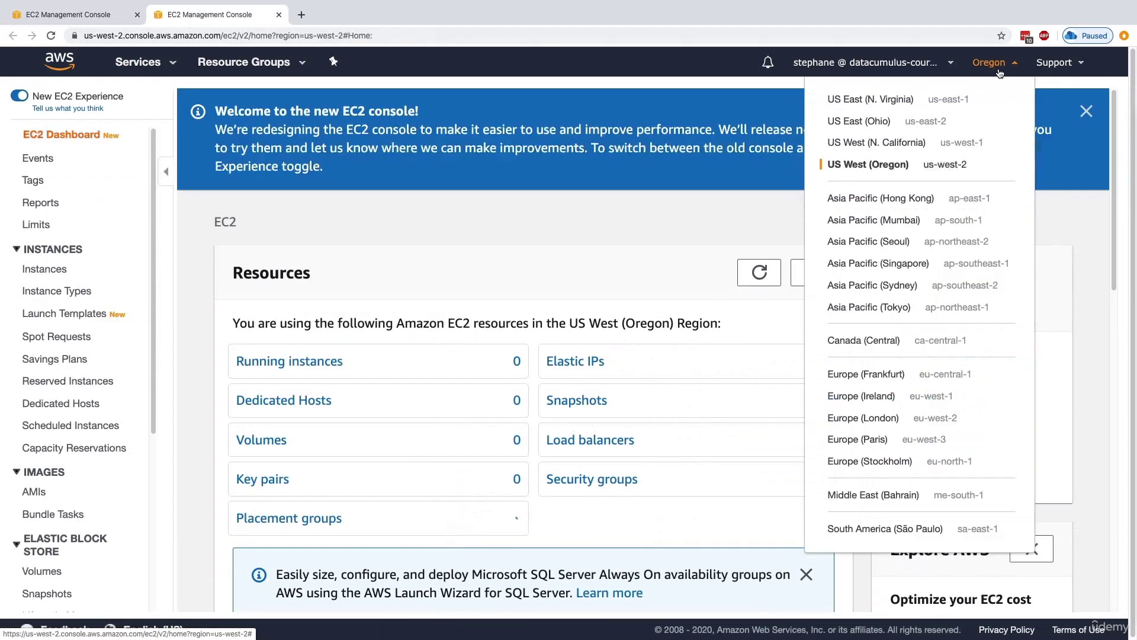
{"action": "left_click", "coordinate": [901, 101]}
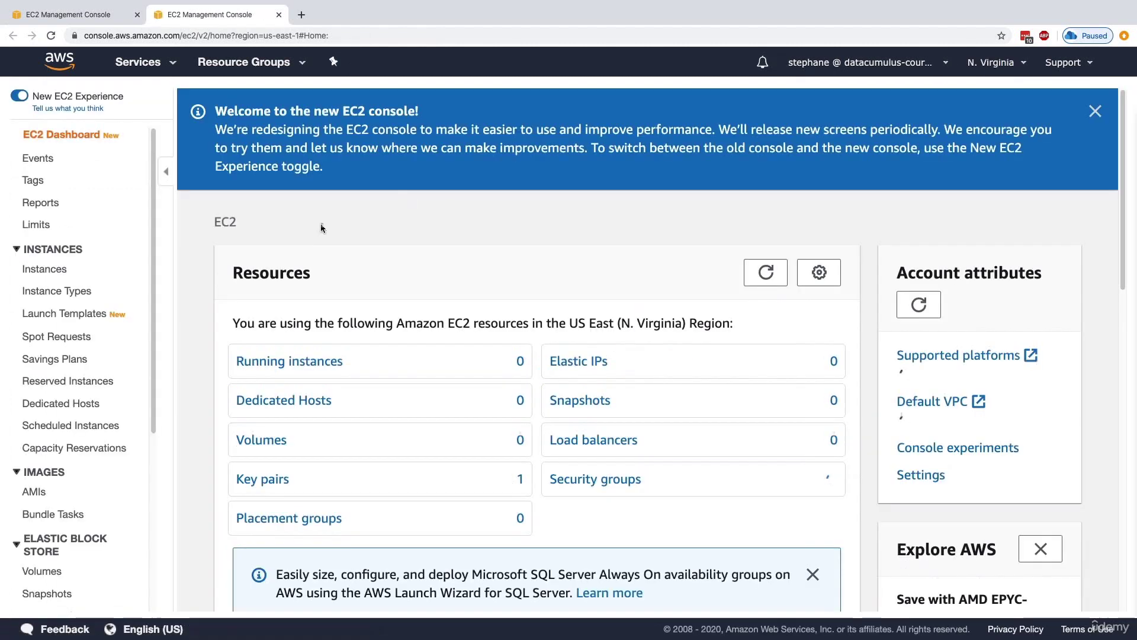
{"action": "left_click", "coordinate": [66, 271]}
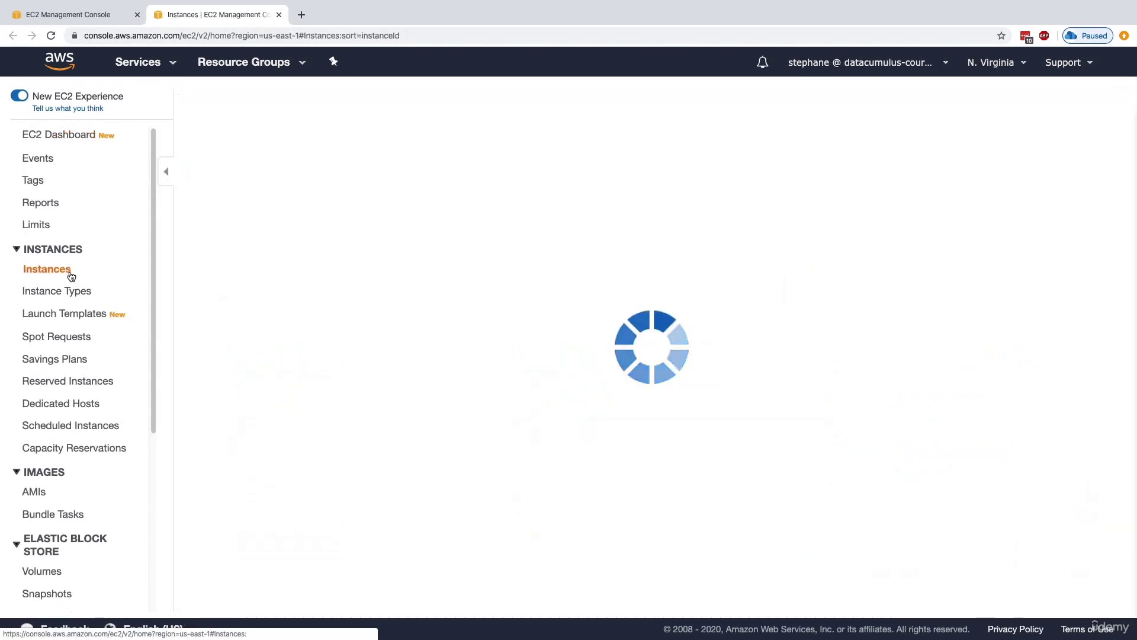
Step: Start launching an instance with the 64-bit (x86) Amazon Linux 2 AMI and type t2.micro, continuing to the instance details
{"action": "left_click", "coordinate": [256, 105]}
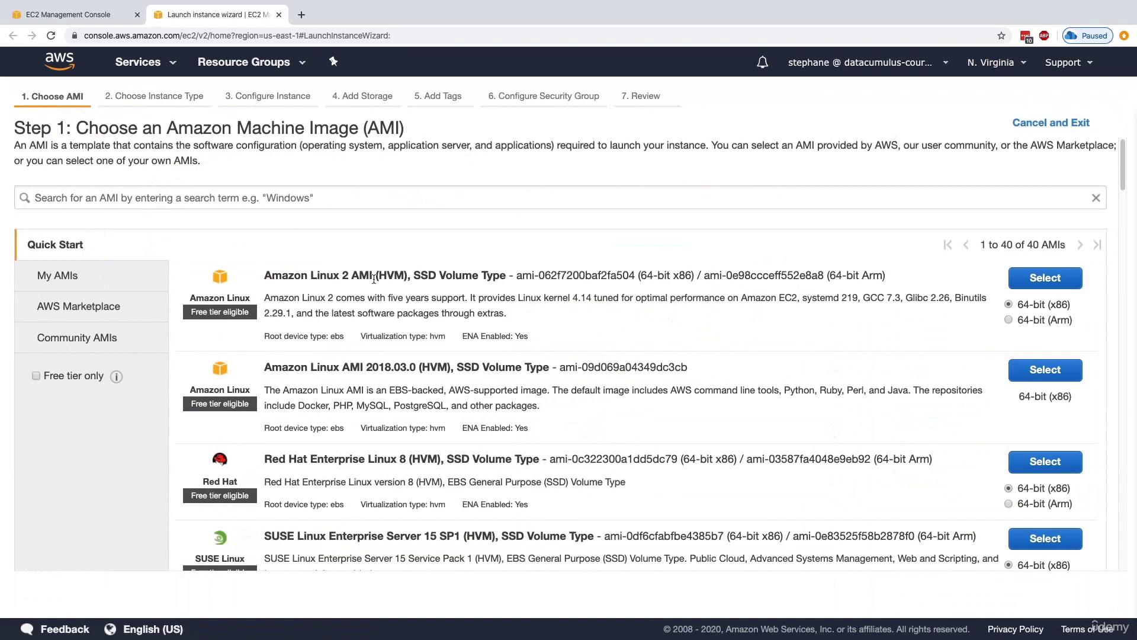
{"action": "left_click", "coordinate": [1035, 282]}
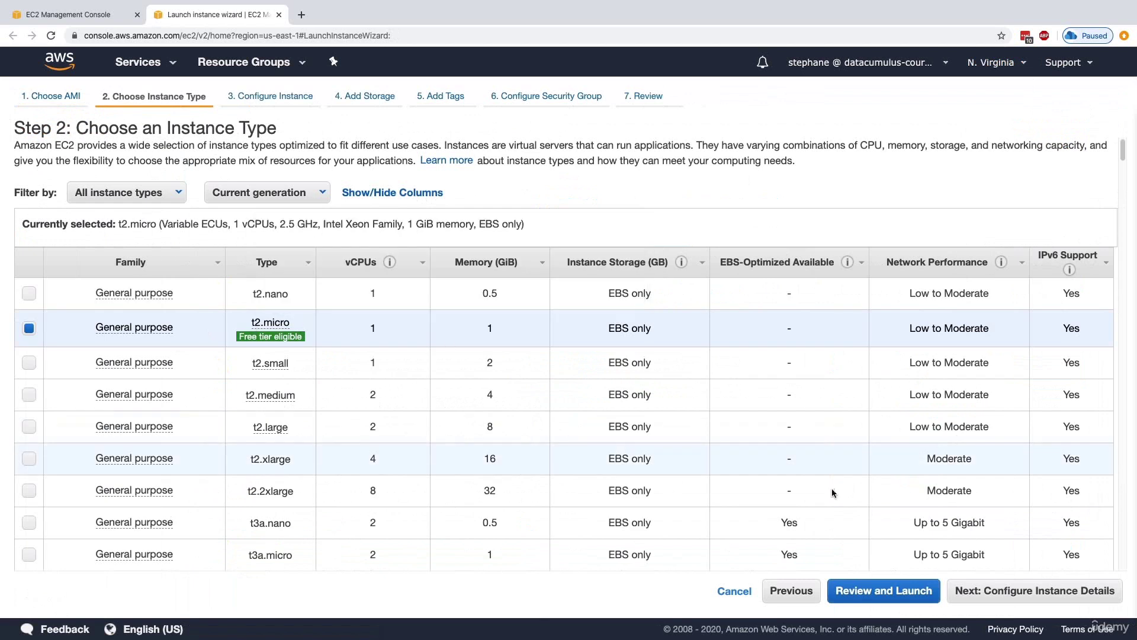
{"action": "left_click", "coordinate": [983, 587]}
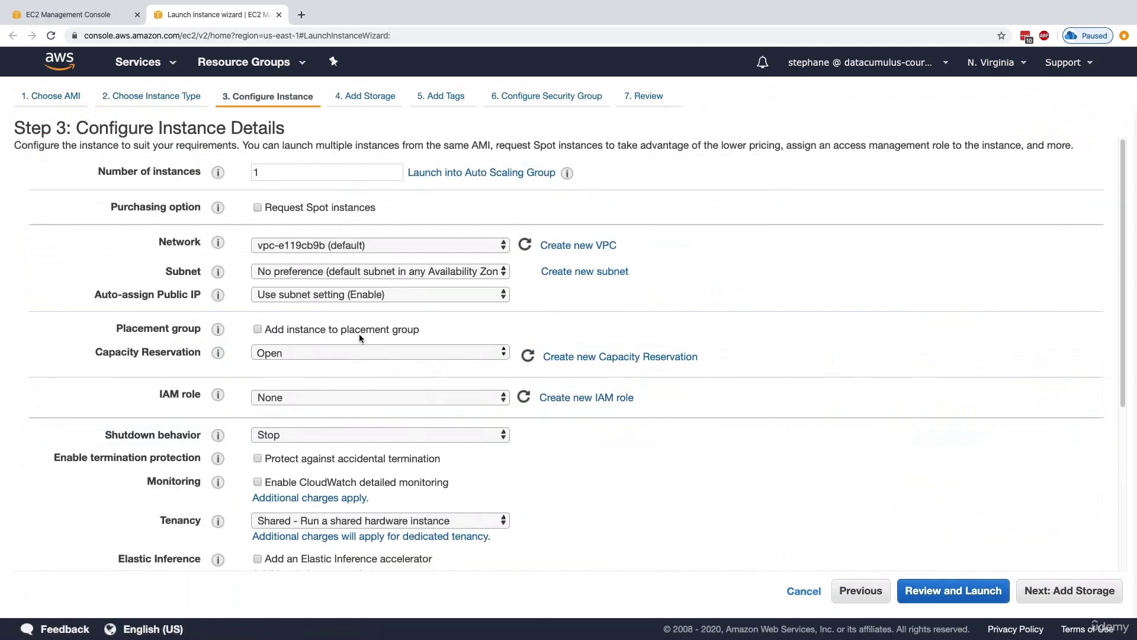
Step: Copy the entire ec2-user-data.sh script from the code editor into the instance's user data
{"action": "scroll", "coordinate": [359, 337], "scroll_direction": "down", "scroll_amount": 5}
{"action": "left_click", "coordinate": [347, 495]}
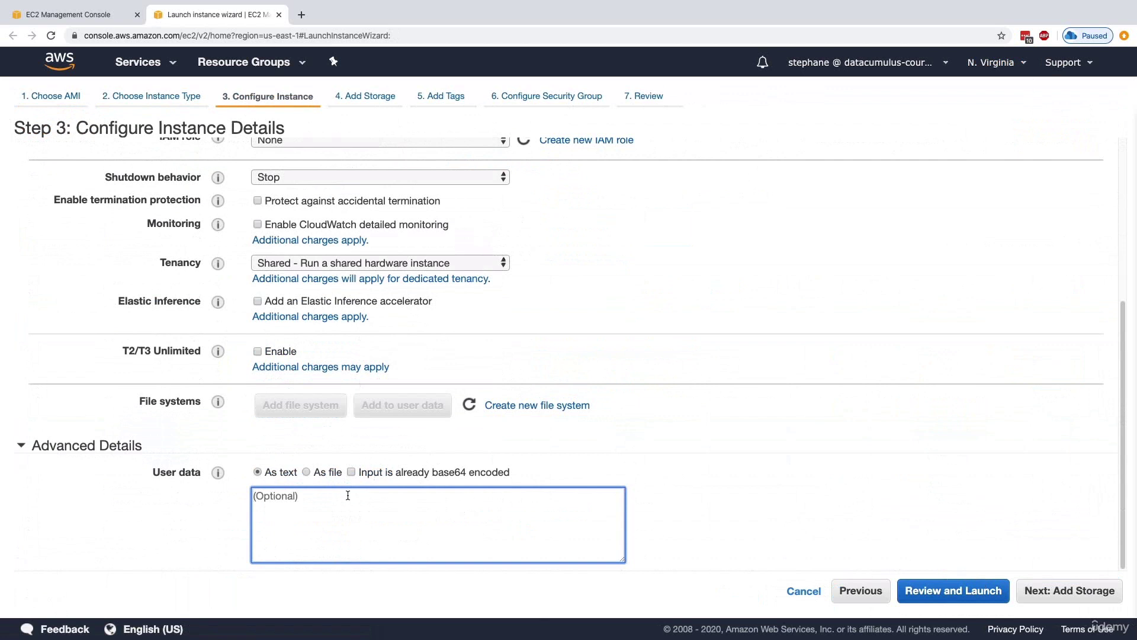
{"action": "key", "text": "ctrl+Right"}
{"action": "left_click", "coordinate": [539, 168]}
{"action": "key", "text": "super+a"}
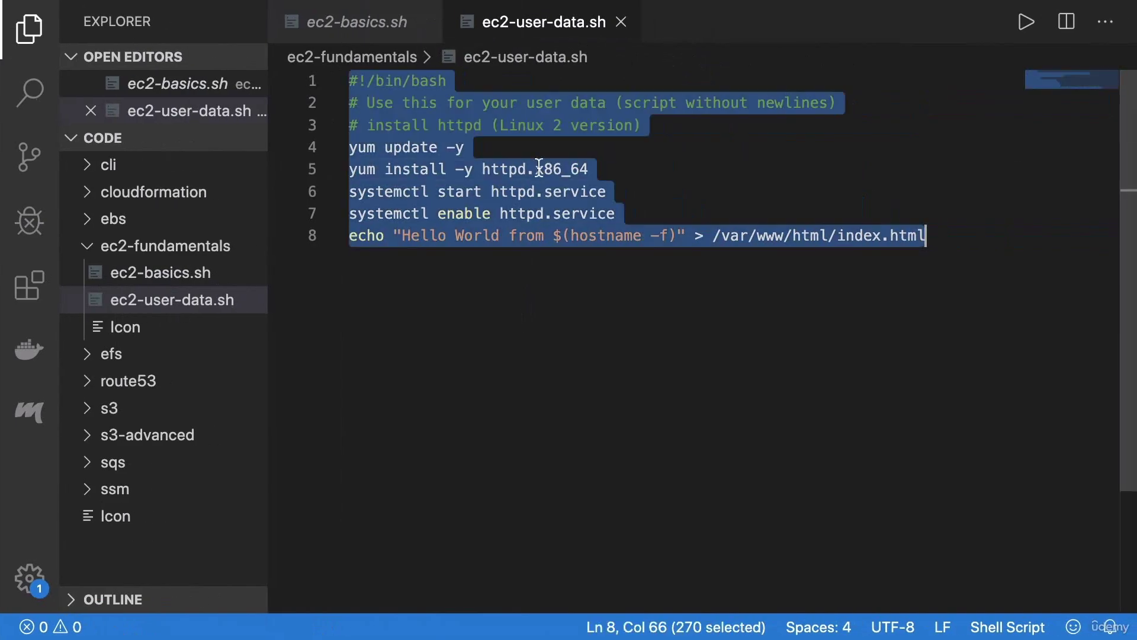
{"action": "key", "text": "ctrl+Left"}
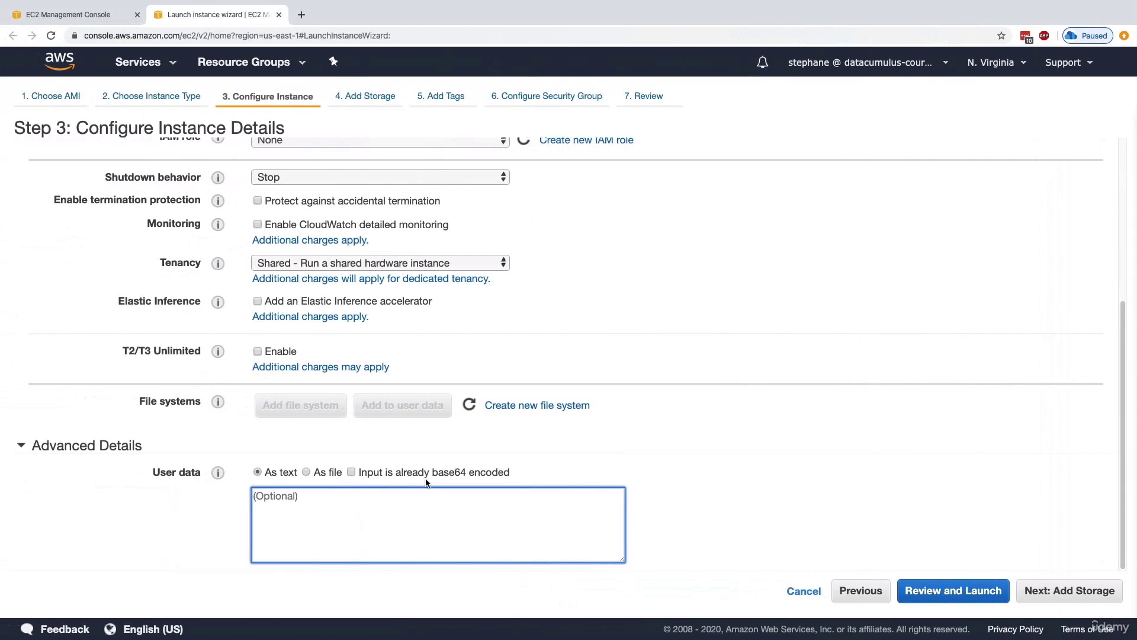
{"action": "key", "text": "super+v"}
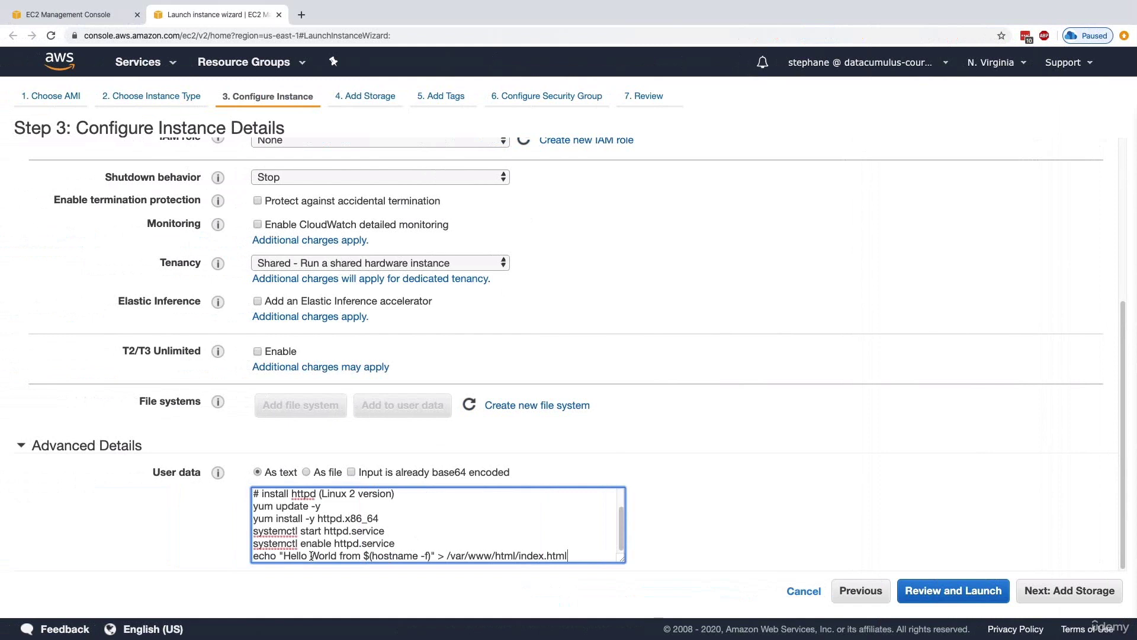
Step: Add "in us-east-1" after $(hostname -f) in the user data's Hello World message
{"action": "left_click", "coordinate": [431, 555]}
{"action": "type", "text": "\""}
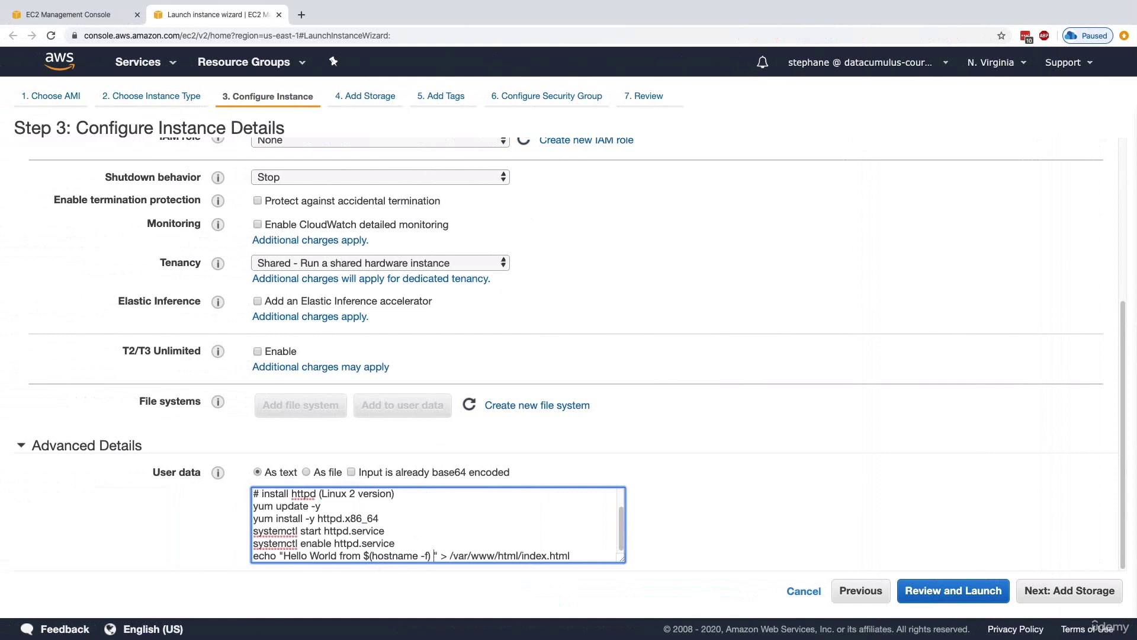
{"action": "type", "text": "in us-east-1"}
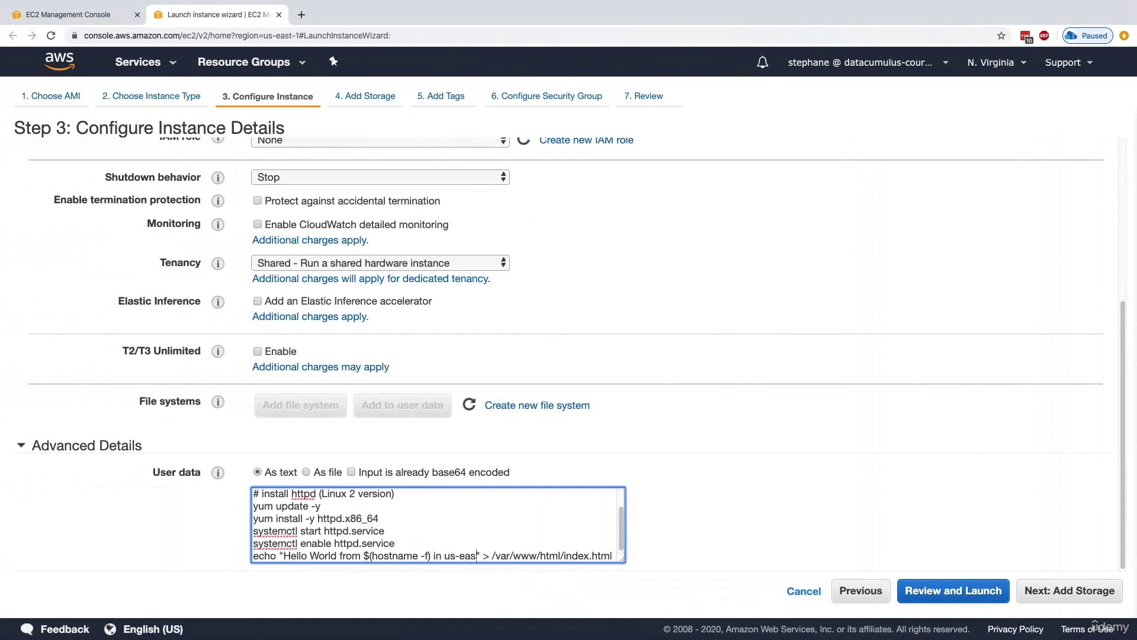
{"action": "scroll", "coordinate": [445, 551], "scroll_direction": "down", "scroll_amount": 1}
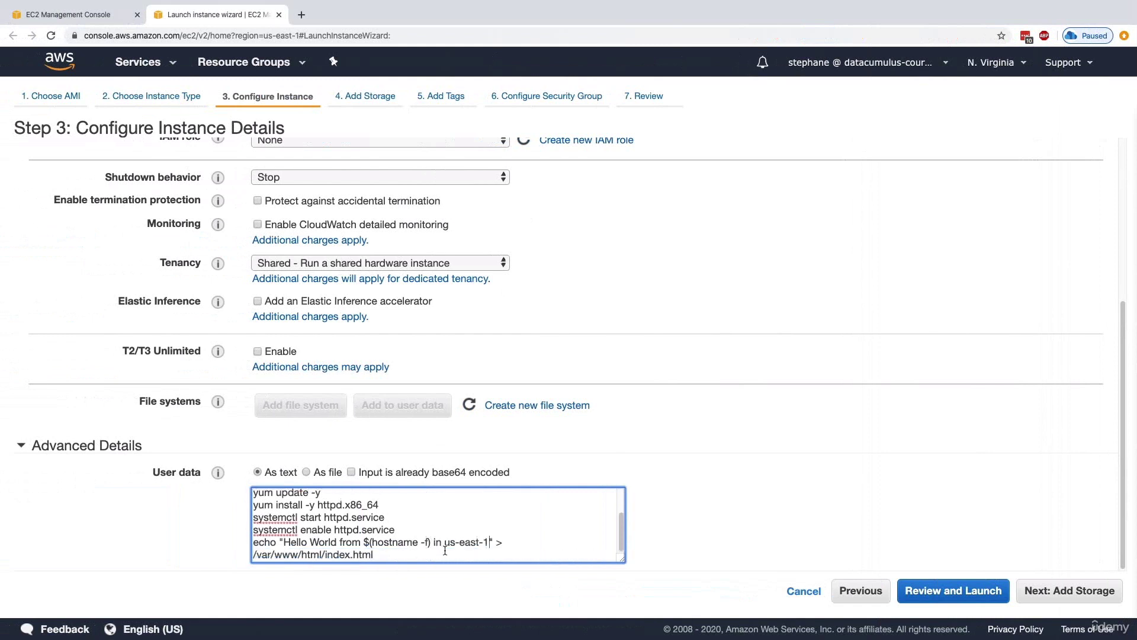
{"action": "left_click", "coordinate": [486, 541]}
{"action": "left_click_drag", "start_coordinate": [363, 560], "coordinate": [332, 558]}
{"action": "left_click", "coordinate": [377, 530]}
{"action": "left_click_drag", "start_coordinate": [446, 543], "coordinate": [478, 542]}
{"action": "left_click", "coordinate": [486, 542]}
Step: Keep the default storage and tags, and change the new security group's SSH rule to HTTP
{"action": "left_click", "coordinate": [1059, 594]}
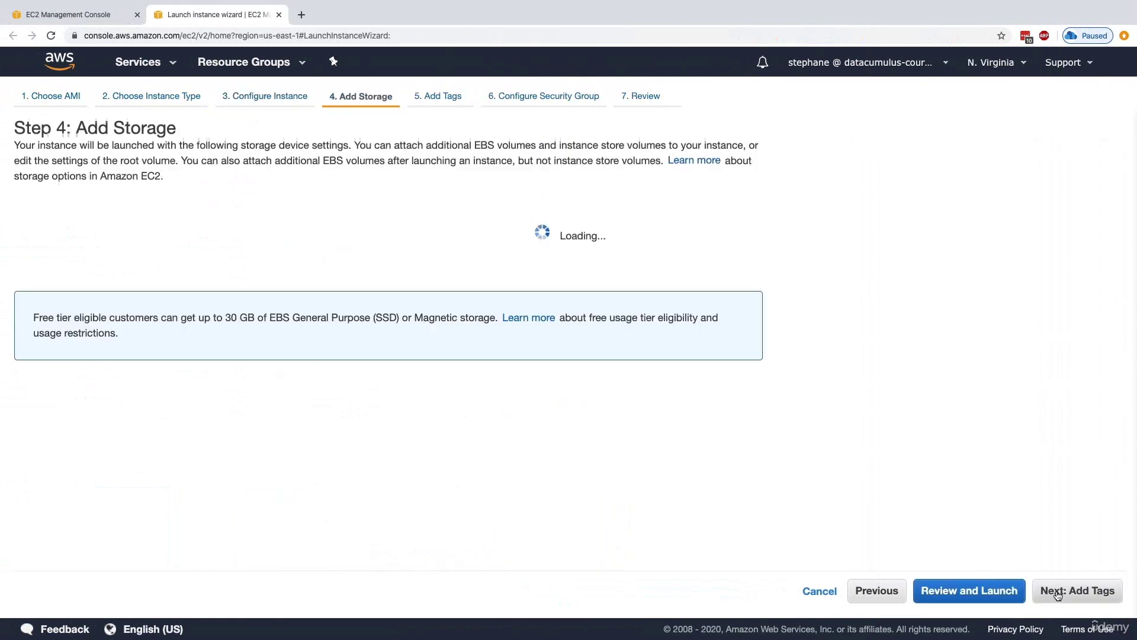
{"action": "left_click", "coordinate": [1071, 590]}
{"action": "left_click", "coordinate": [1073, 593]}
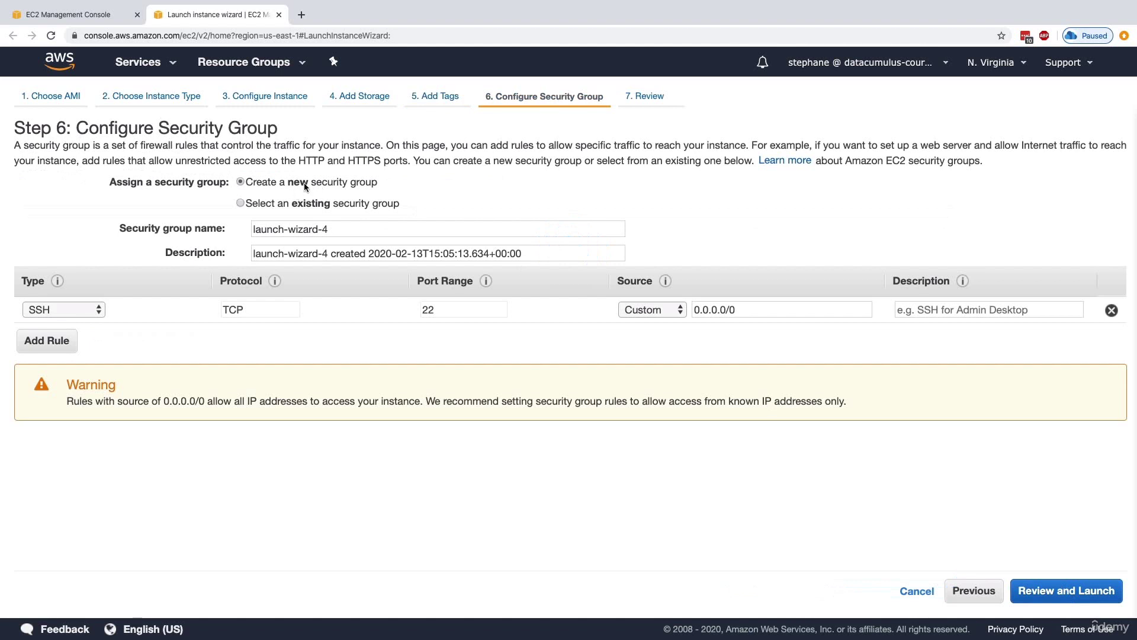
{"action": "left_click", "coordinate": [89, 305]}
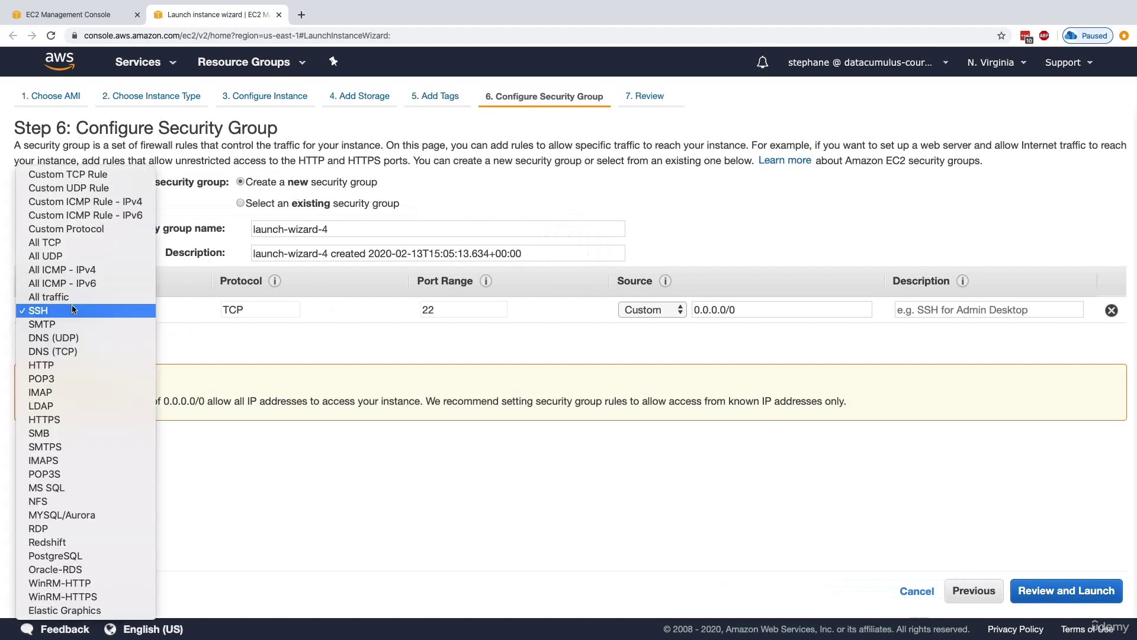
{"action": "left_click", "coordinate": [81, 364]}
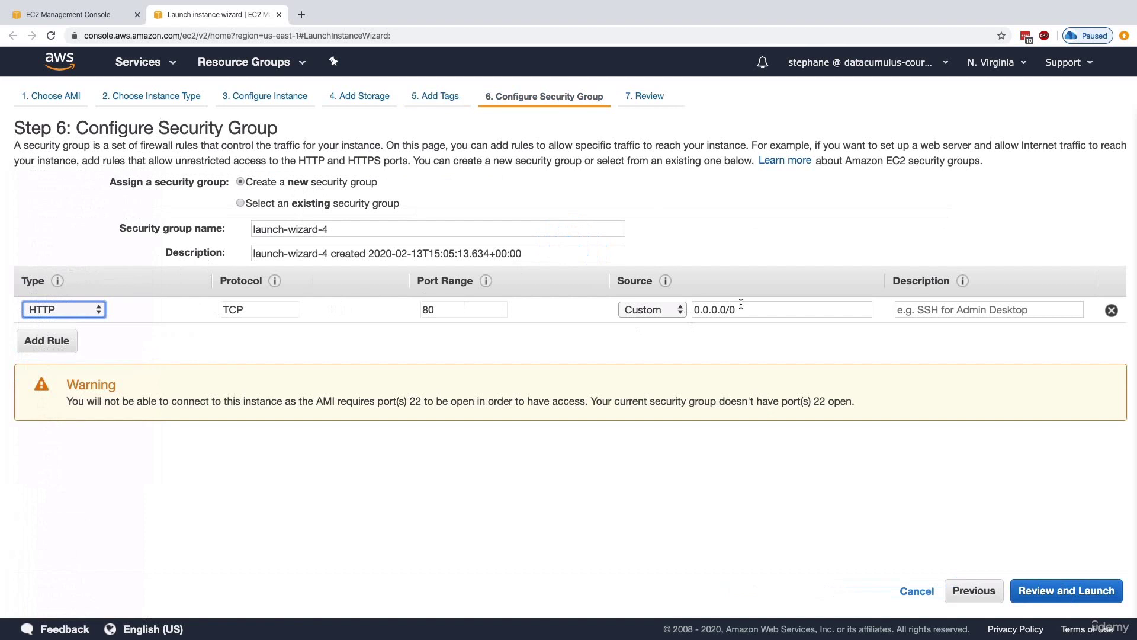
Step: Name the new security group global-accelerator-demo and proceed through the launch review to the key pair choice
{"action": "triple_click", "coordinate": [319, 229]}
{"action": "type", "text": "global"}
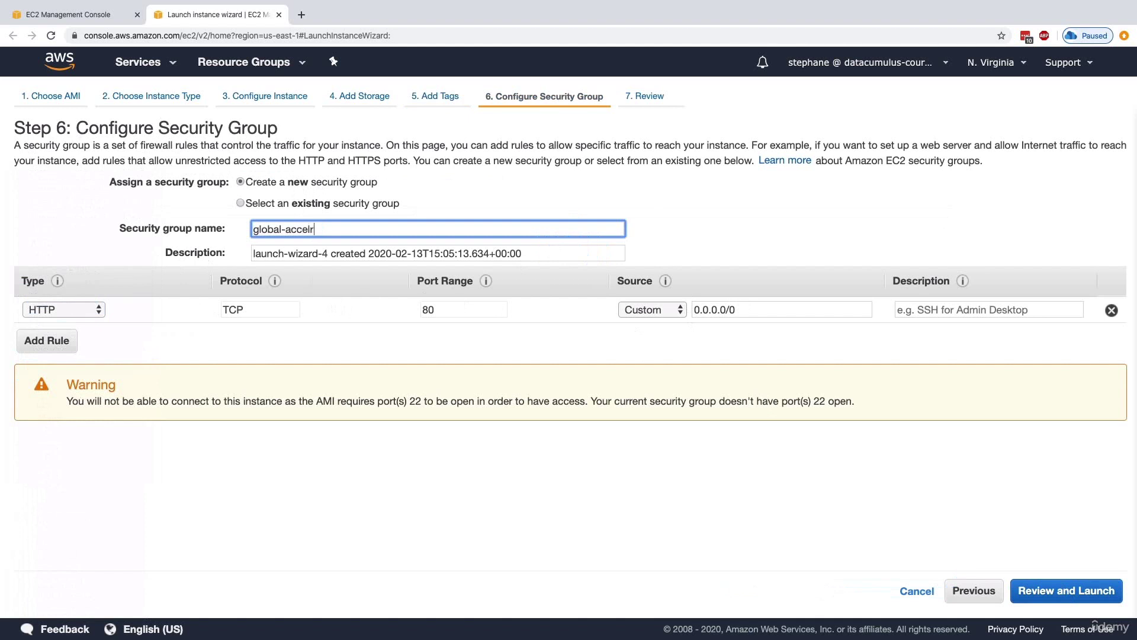
{"action": "type", "text": "-accelera"}
{"action": "key", "text": "BackSpace"}
{"action": "key", "text": "BackSpace"}
{"action": "type", "text": "erator-demo"}
{"action": "left_click", "coordinate": [1067, 591]}
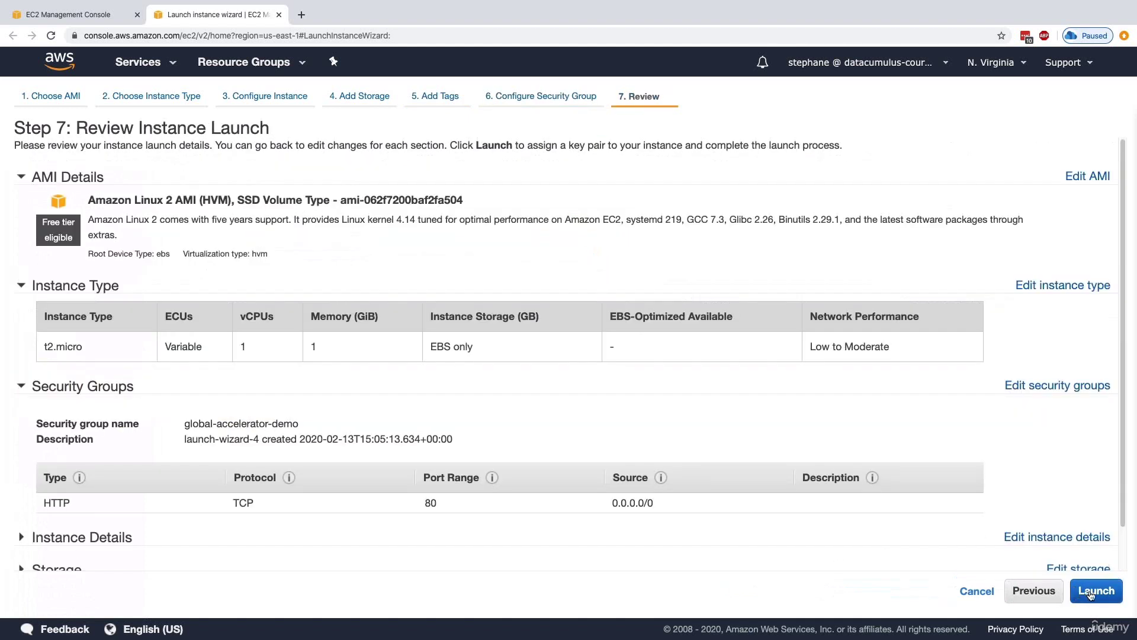
{"action": "left_click", "coordinate": [1090, 592]}
{"action": "left_click", "coordinate": [479, 417]}
{"action": "left_click", "coordinate": [509, 395]}
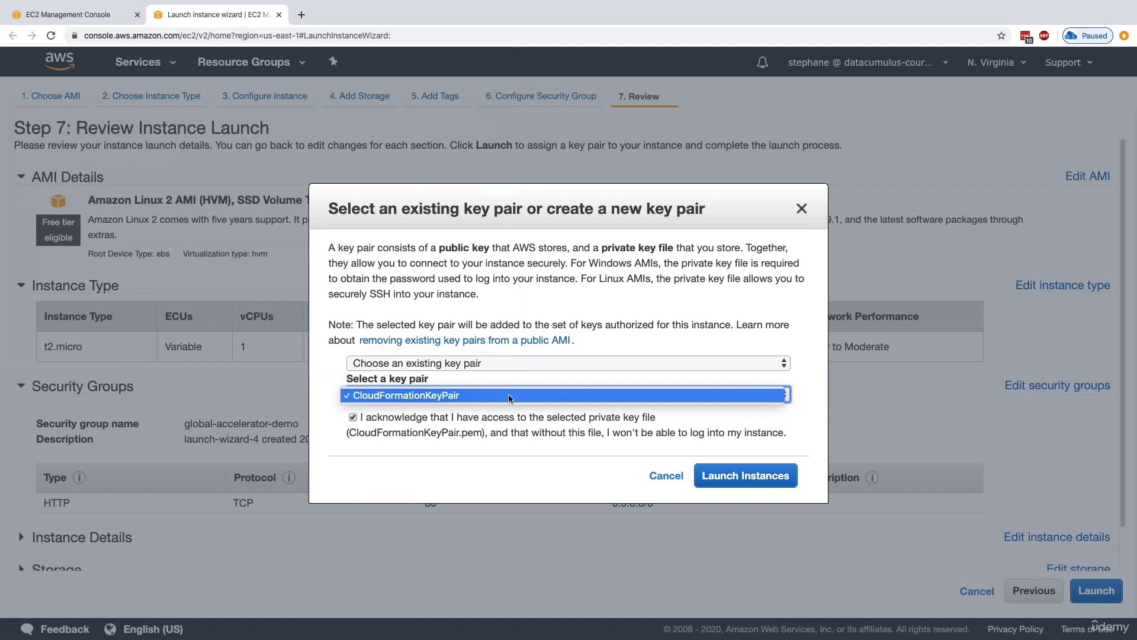
{"action": "left_click", "coordinate": [503, 419]}
{"action": "left_click", "coordinate": [490, 419]}
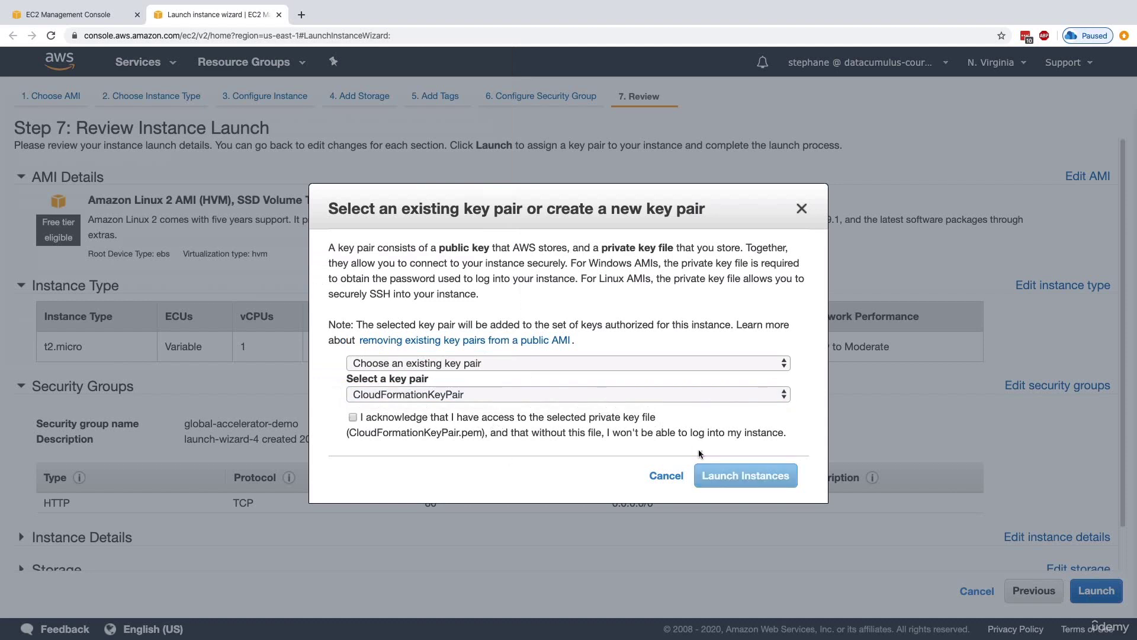
Step: Launch the instance without a key pair, accepting the acknowledgement, and open the launched instance in the instances list
{"action": "left_click", "coordinate": [681, 363]}
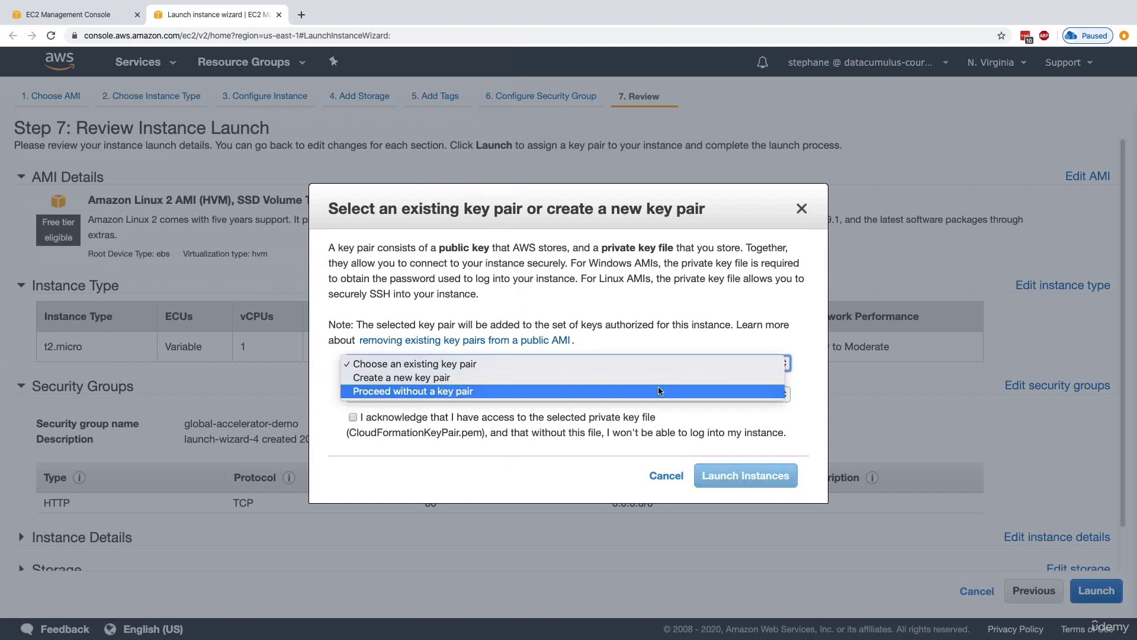
{"action": "left_click", "coordinate": [659, 391]}
{"action": "left_click", "coordinate": [401, 383]}
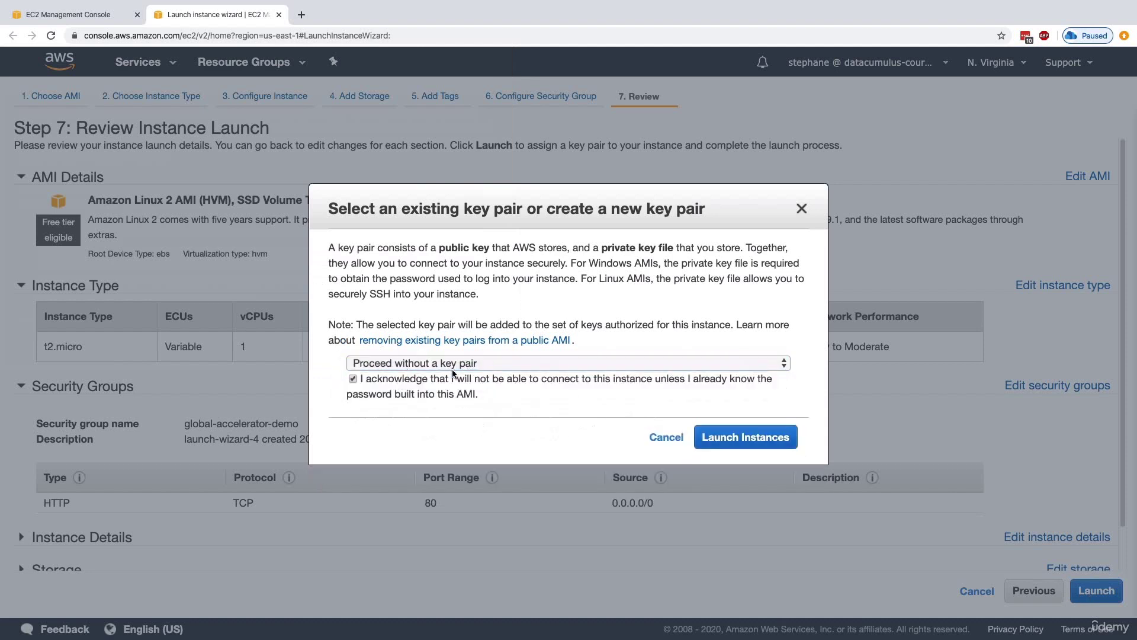
{"action": "left_click", "coordinate": [757, 436]}
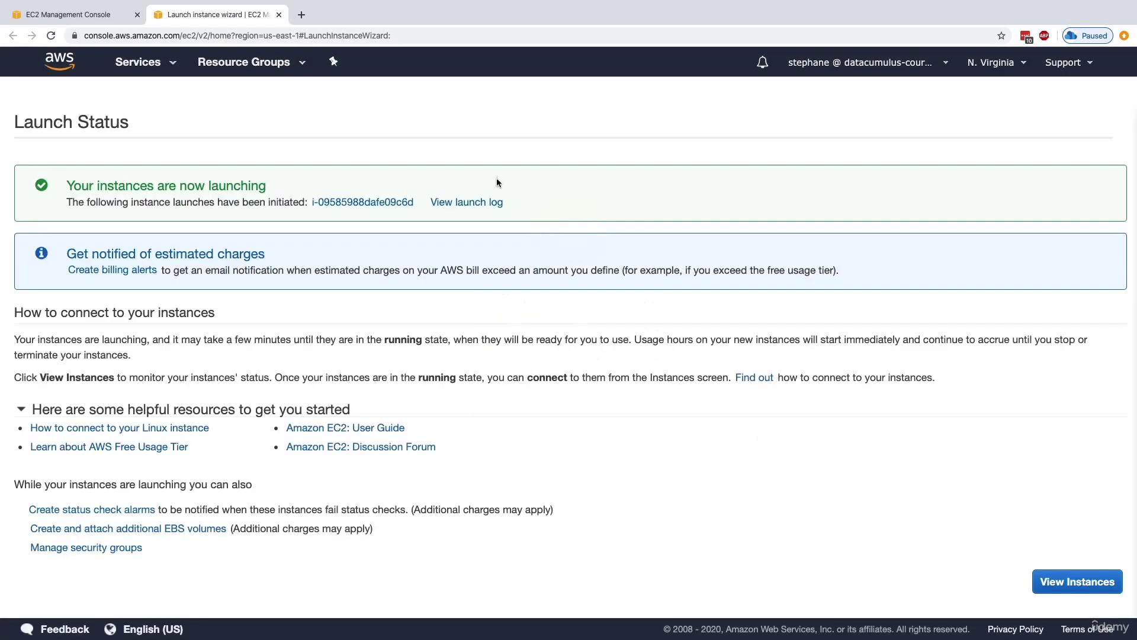
{"action": "left_click", "coordinate": [396, 202]}
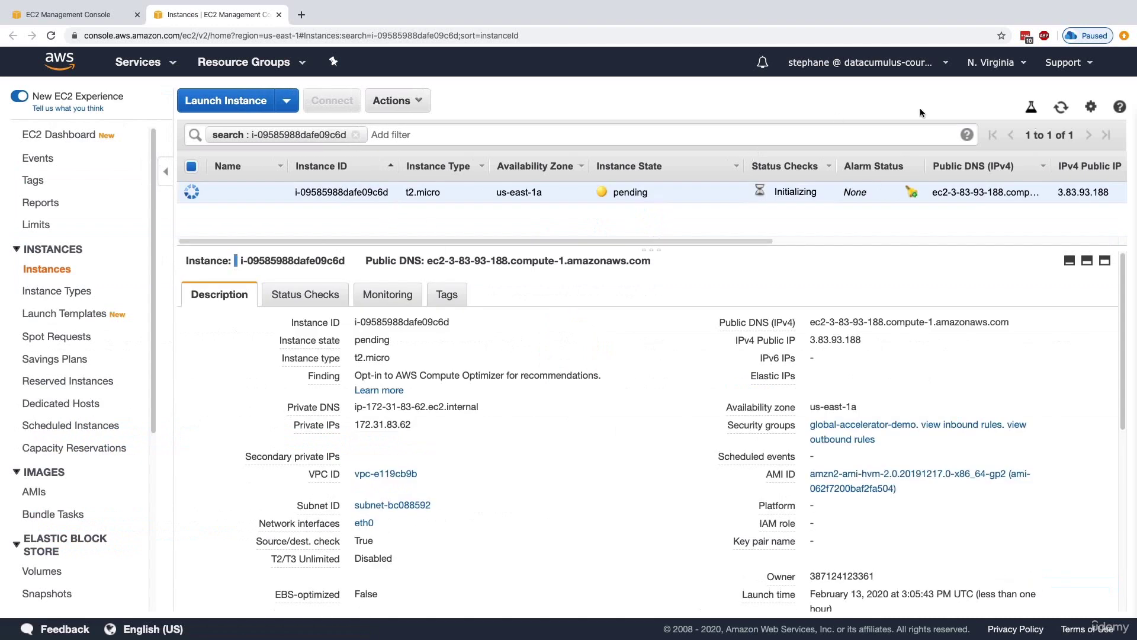
Step: Open the EC2 console for Asia Pacific (Mumbai) in a new browser tab and switch to that tab
{"action": "left_click", "coordinate": [990, 66]}
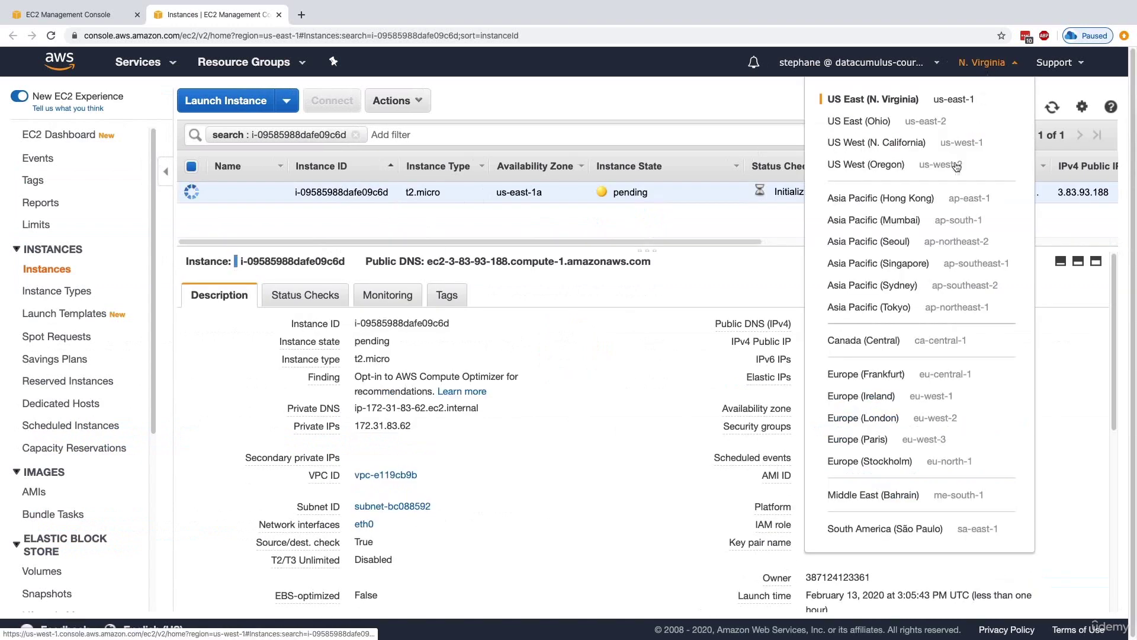
{"action": "left_click", "coordinate": [883, 224], "text": "super"}
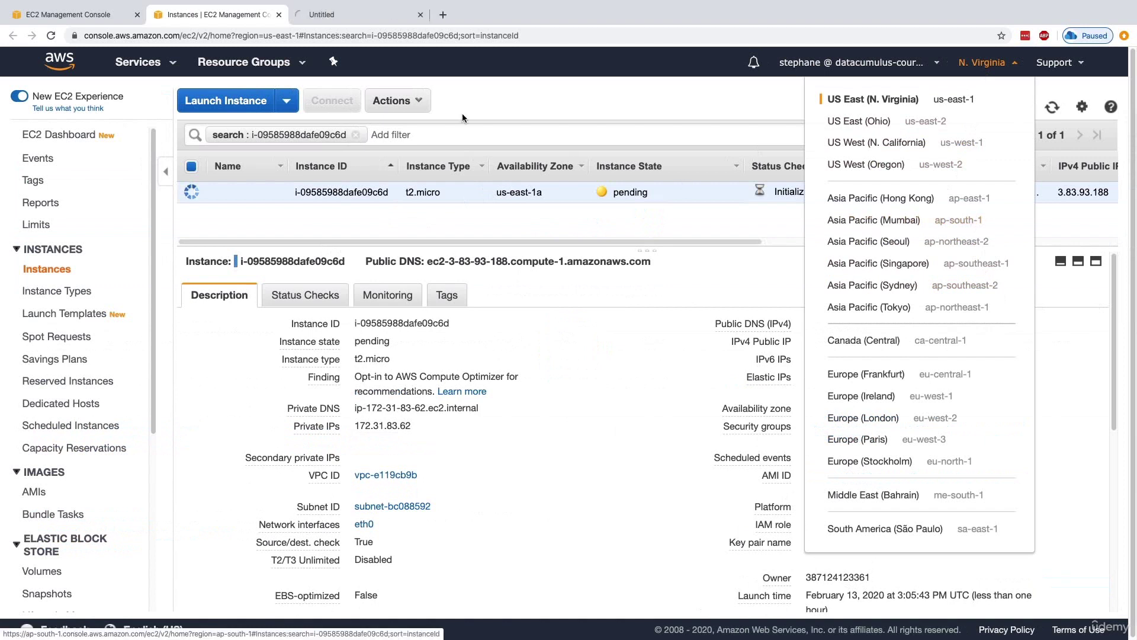
{"action": "left_click", "coordinate": [363, 15]}
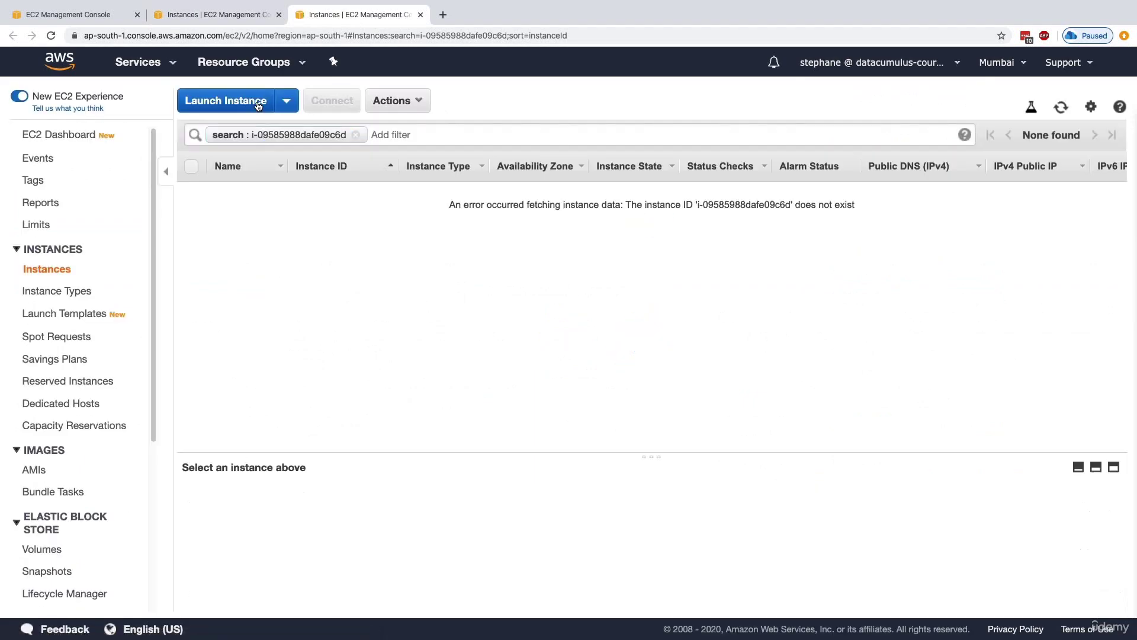
Step: Start launching a Mumbai instance with the first Quick Start AMI and type t2.micro, continuing to the instance details
{"action": "left_click", "coordinate": [258, 102]}
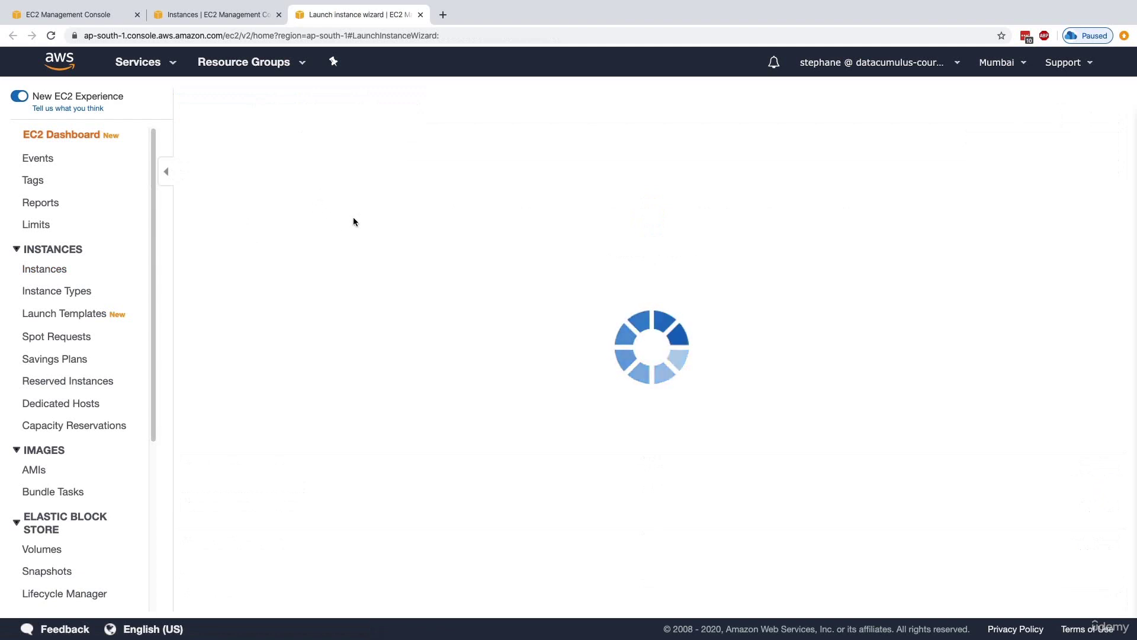
{"action": "left_click", "coordinate": [1033, 280]}
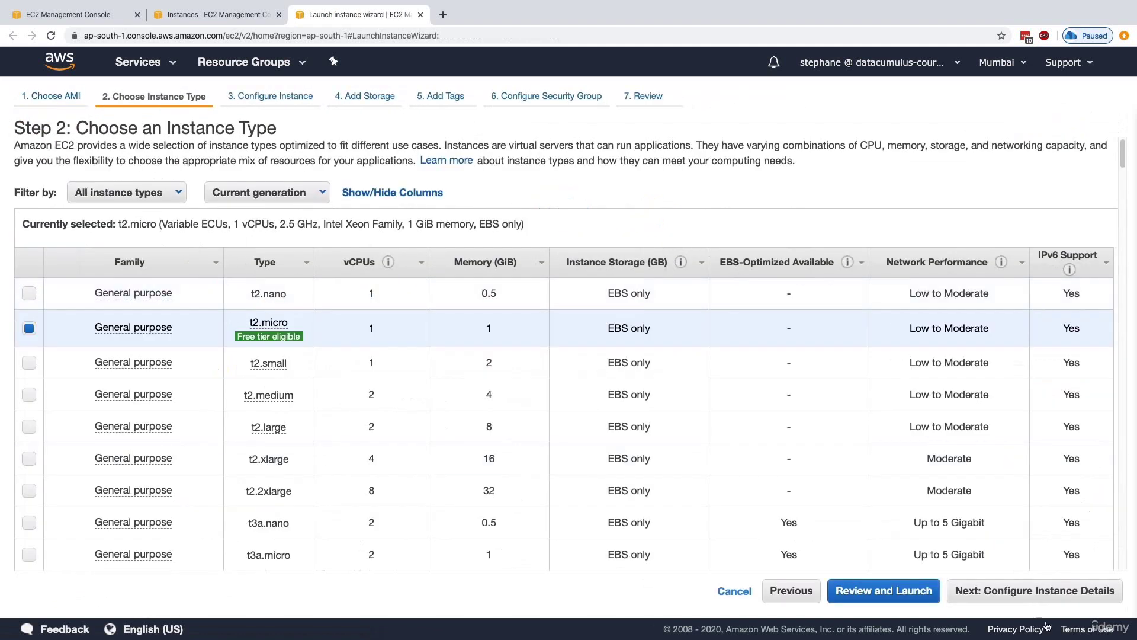
{"action": "left_click", "coordinate": [1043, 591]}
Step: Paste the copied httpd installation script into the Mumbai instance's user data
{"action": "scroll", "coordinate": [274, 351], "scroll_direction": "down", "scroll_amount": 4}
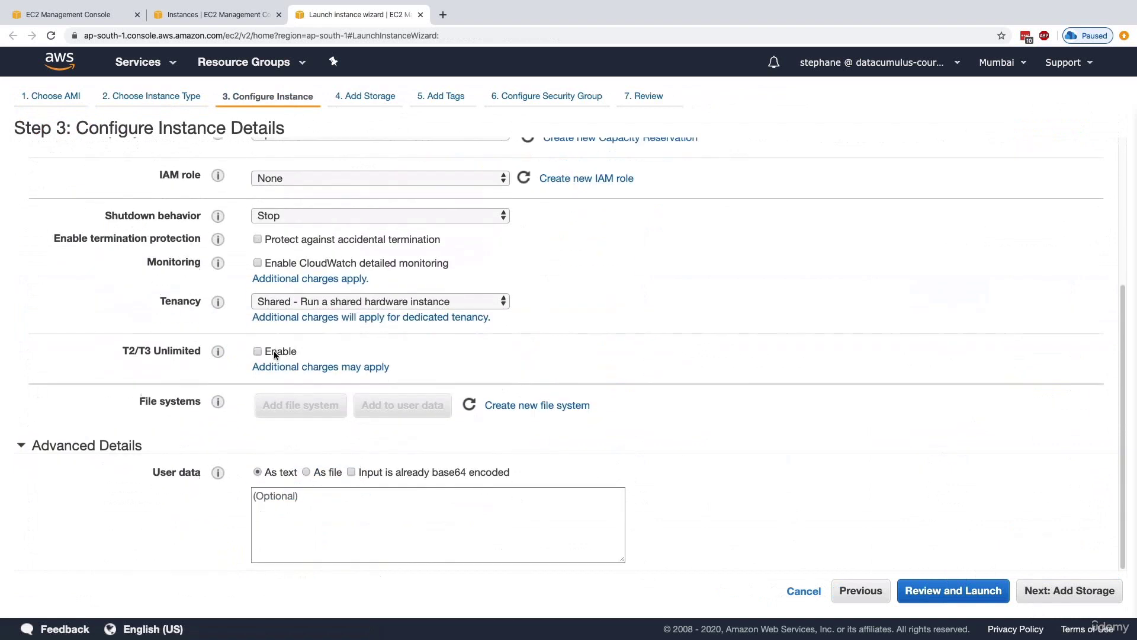
{"action": "left_click", "coordinate": [349, 507]}
{"action": "type", "text": "#!/bin/bash # Use this for your user data (script from top to bottom) # install httpd (Linux 2 version) yum update -y yum install -y httpd.x86_64 systemctl start httpd.service systemctl enable httpd.service echo \"Hello World from $(hostname -f)\" > /var/www/html/index.html"}
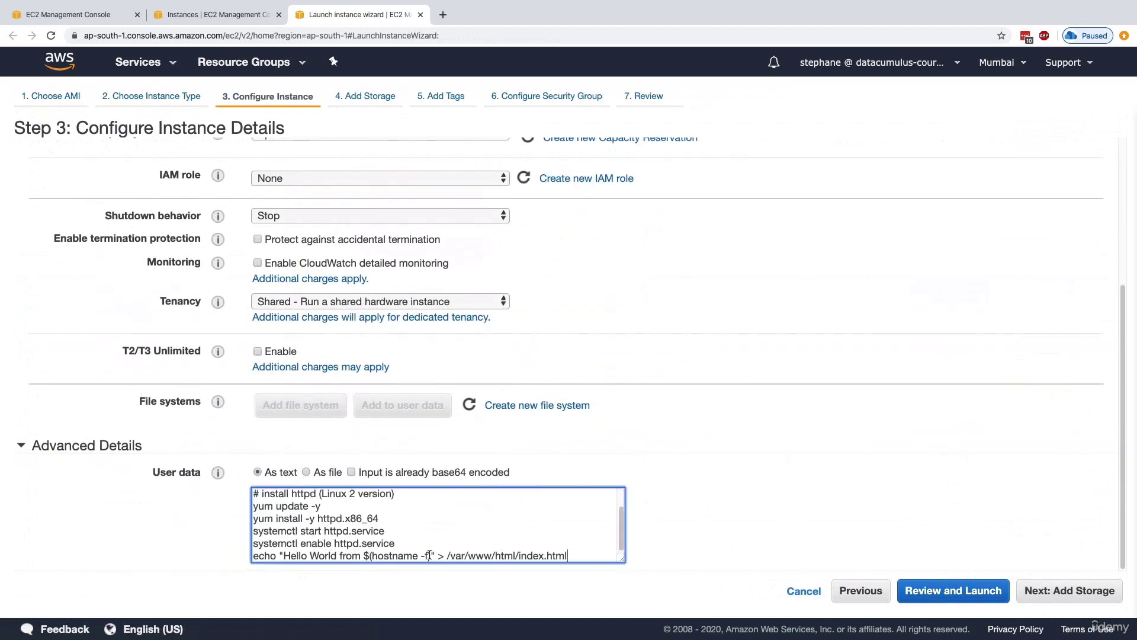
Step: Add "from ap-south-1" after $(hostname -f) in the Mumbai user data's Hello World message
{"action": "left_click", "coordinate": [436, 554]}
{"action": "type", "text": "from ap-south-"}
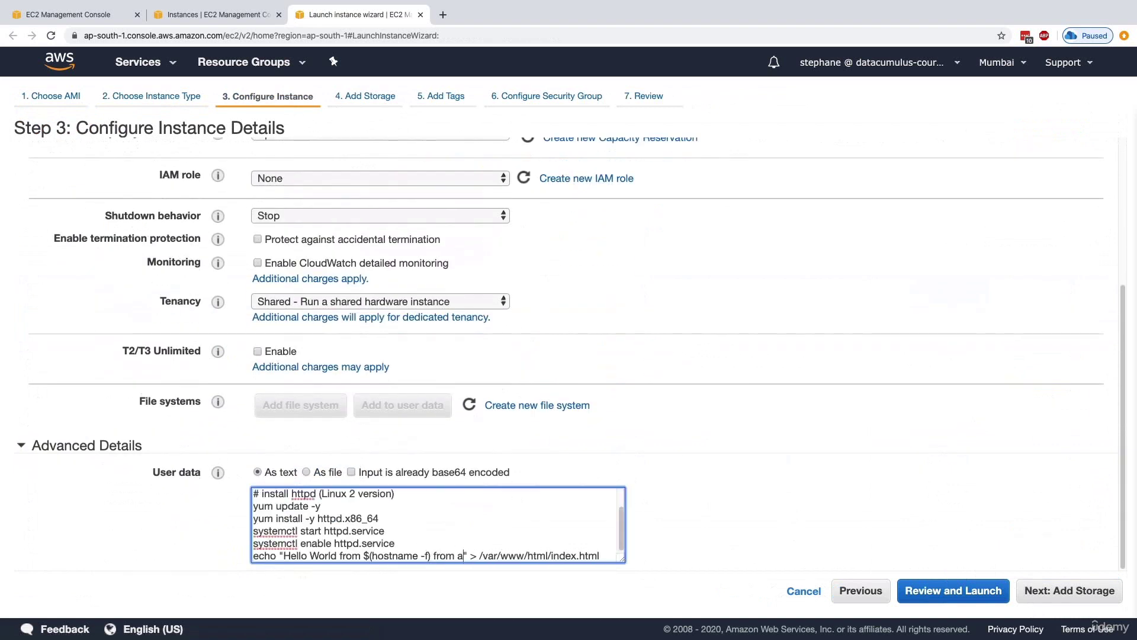
{"action": "type", "text": "1"}
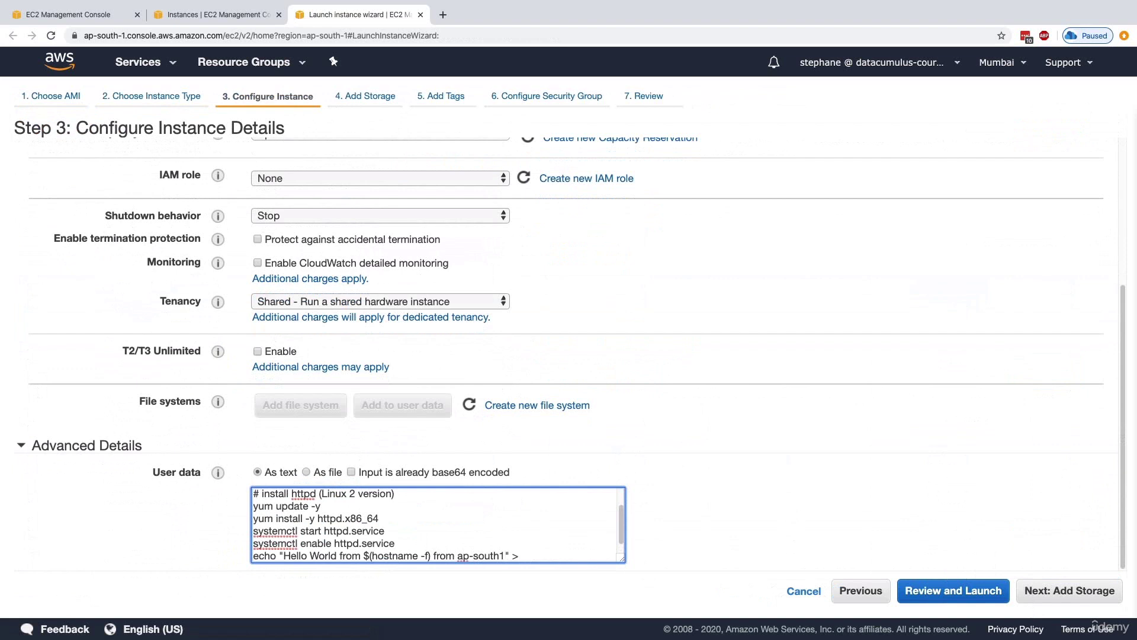
{"action": "key", "text": "BackSpace"}
{"action": "type", "text": "-1"}
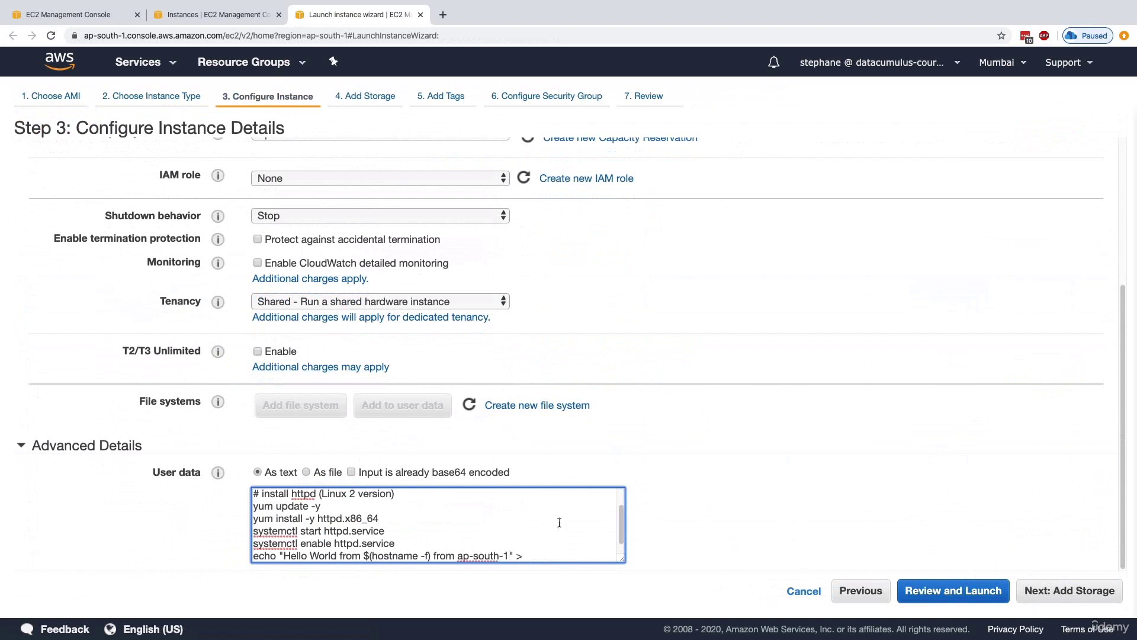
Step: Continue to the Mumbai instance's security group, name it global-accelerator-demo, and set its inbound rule type to HTTP
{"action": "left_click", "coordinate": [1107, 596]}
{"action": "left_click", "coordinate": [1108, 599]}
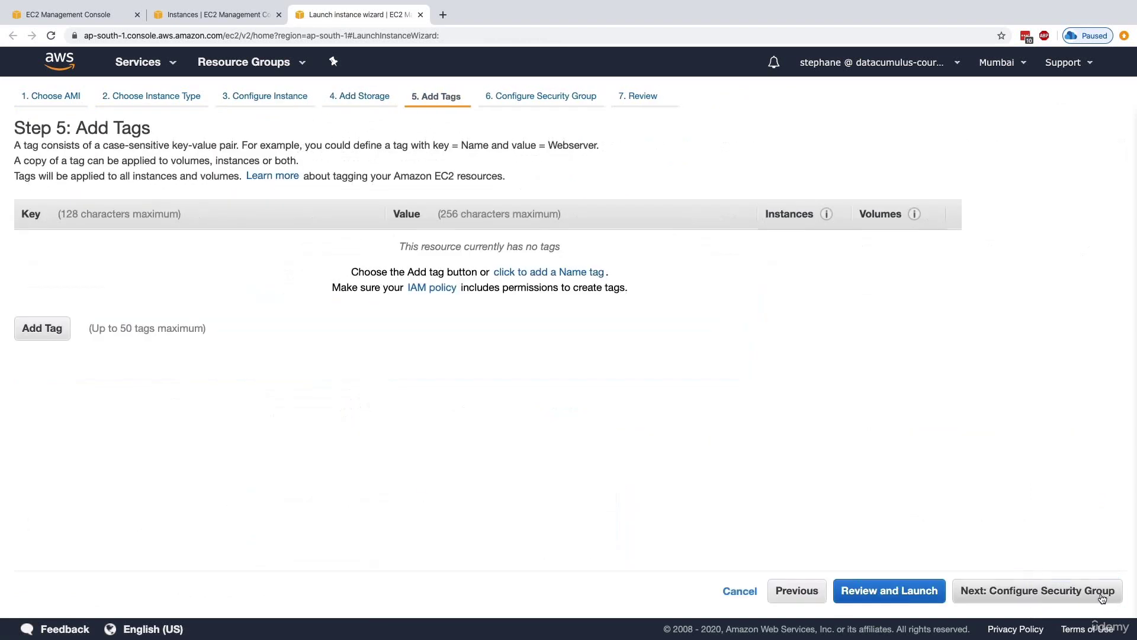
{"action": "left_click", "coordinate": [1107, 598]}
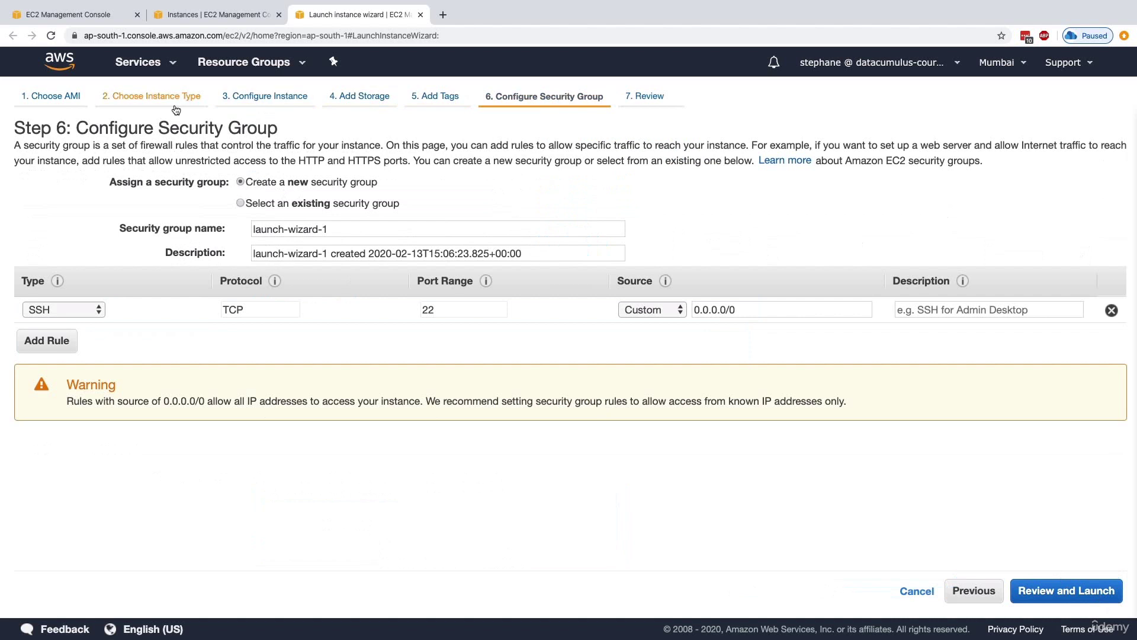
{"action": "triple_click", "coordinate": [289, 230]}
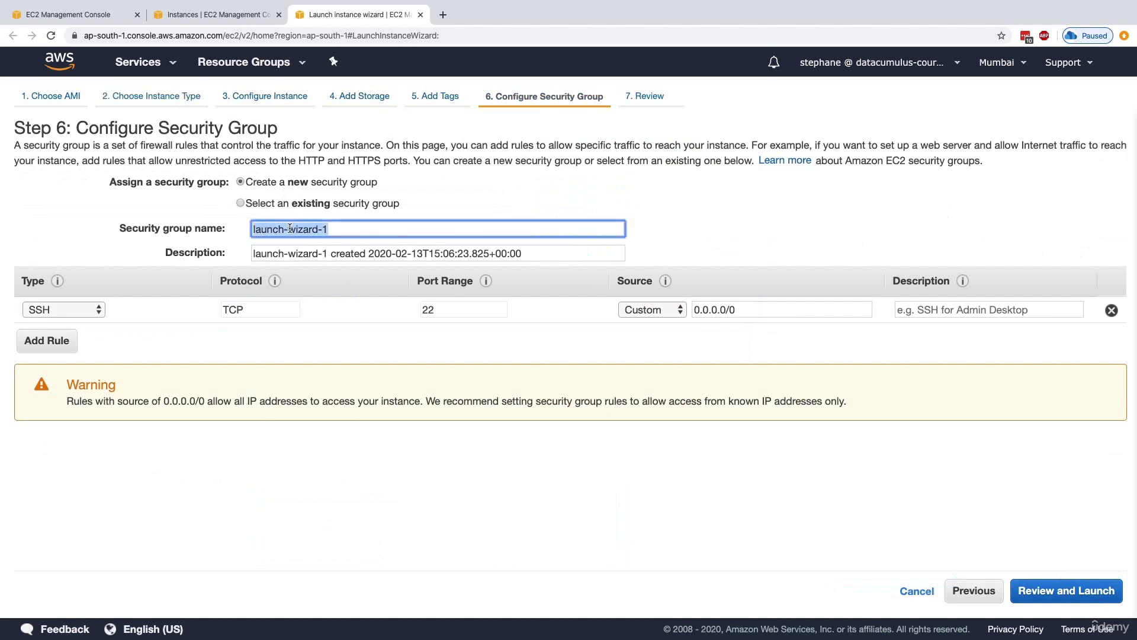
{"action": "type", "text": "global-accelerator-demo"}
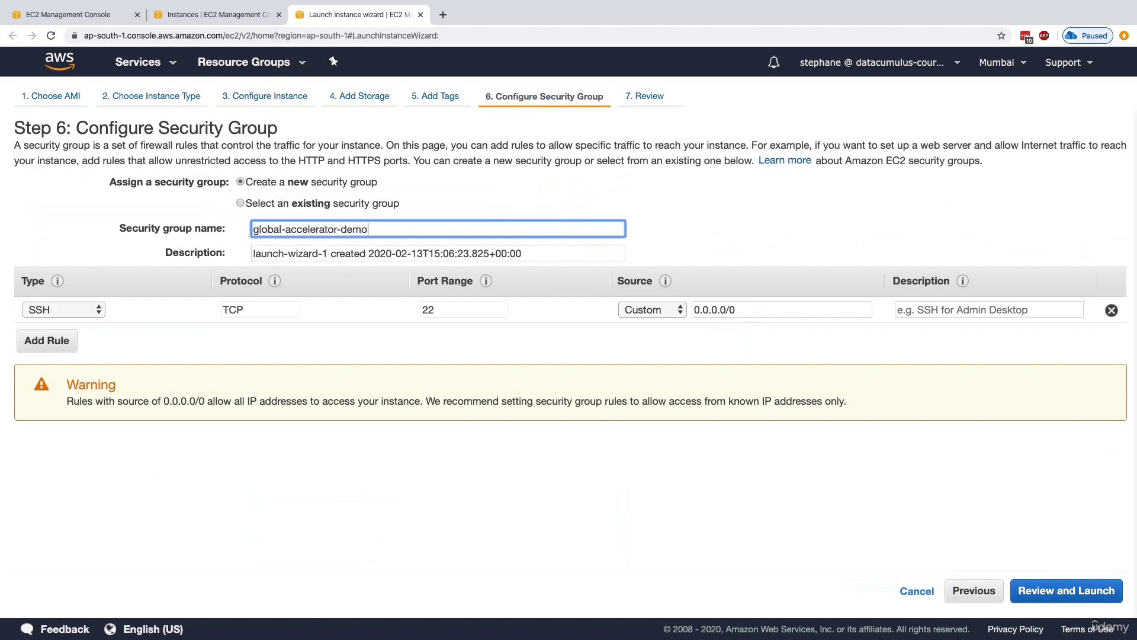
{"action": "left_click", "coordinate": [58, 306]}
{"action": "left_click", "coordinate": [72, 367]}
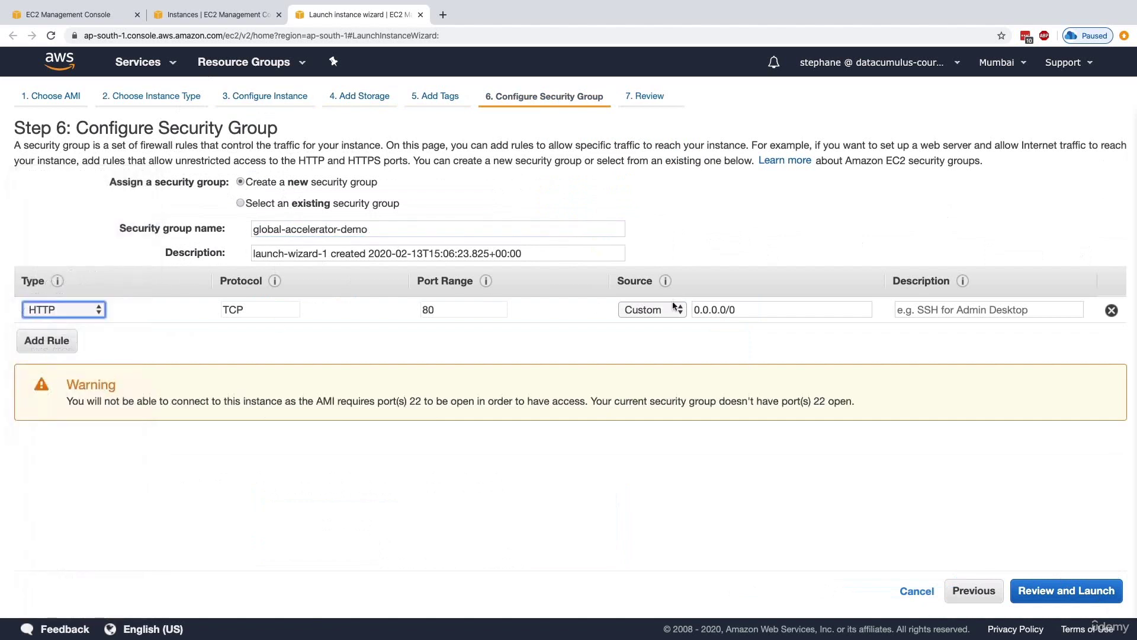
Step: Launch the Mumbai instance without a key pair and open its entry in the instances list
{"action": "left_click", "coordinate": [1087, 599]}
{"action": "left_click", "coordinate": [1108, 589]}
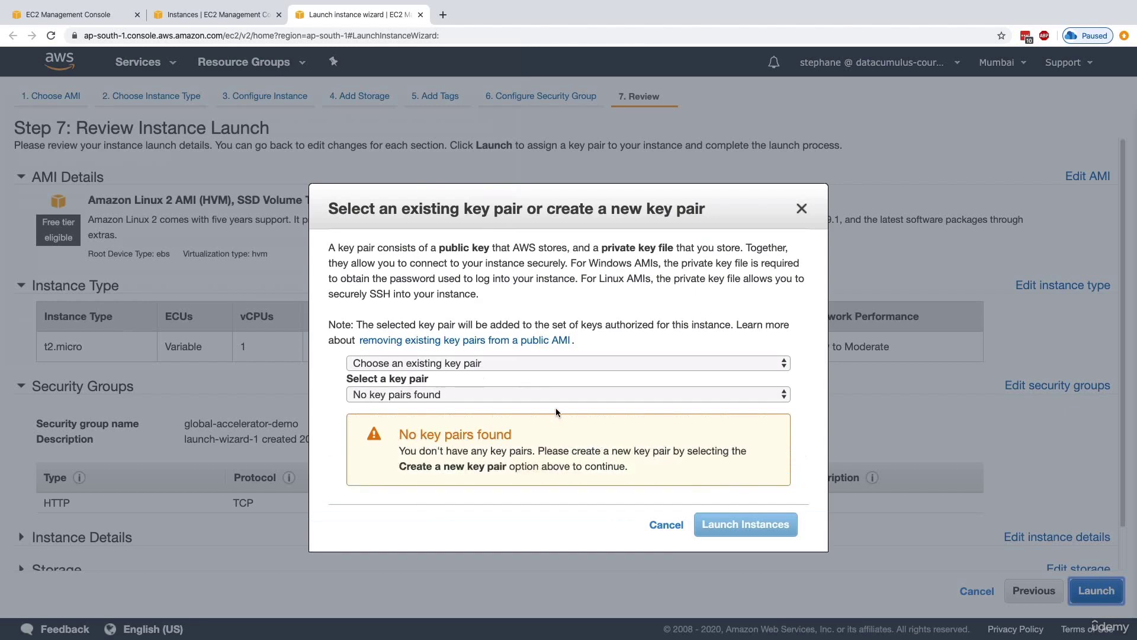
{"action": "left_click", "coordinate": [558, 363]}
{"action": "left_click", "coordinate": [545, 392]}
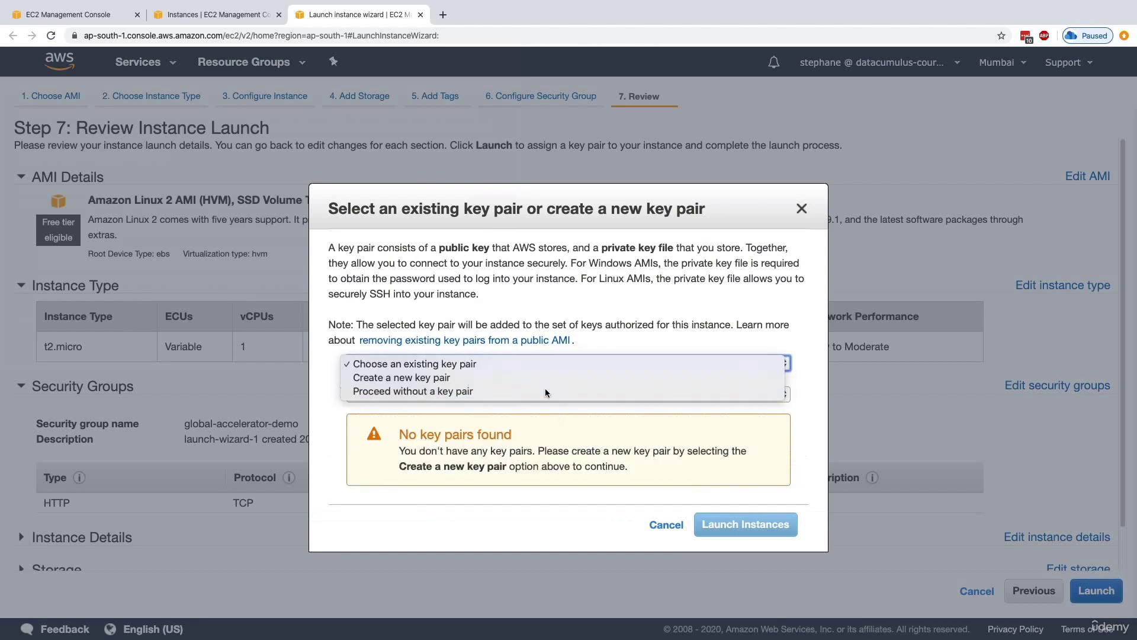
{"action": "left_click", "coordinate": [561, 378]}
{"action": "left_click", "coordinate": [707, 429]}
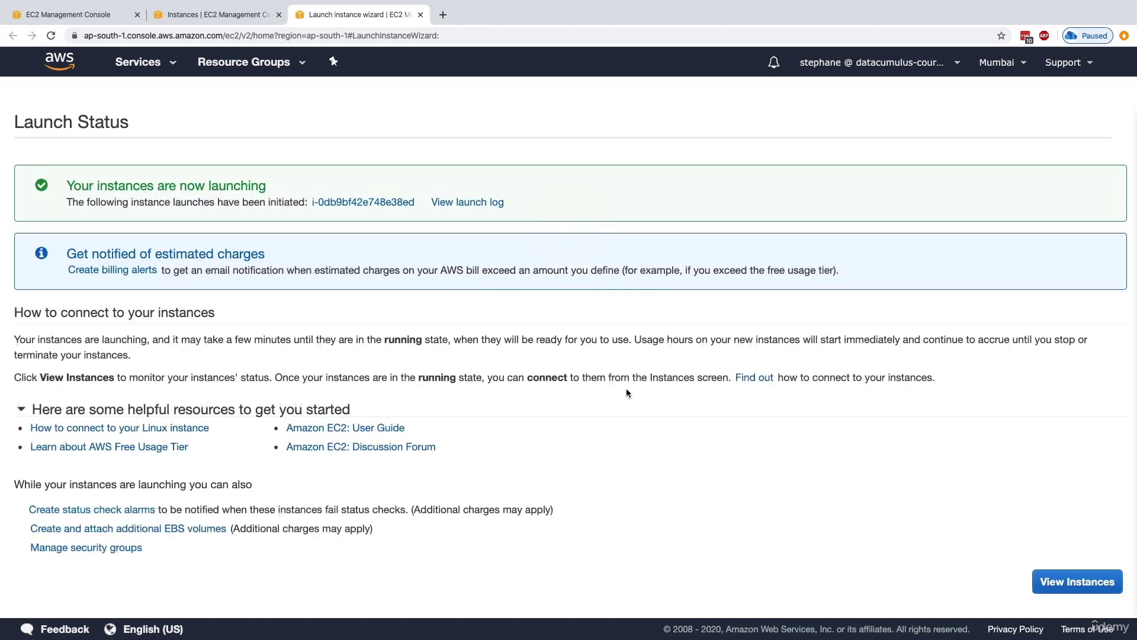
{"action": "left_click", "coordinate": [1039, 582]}
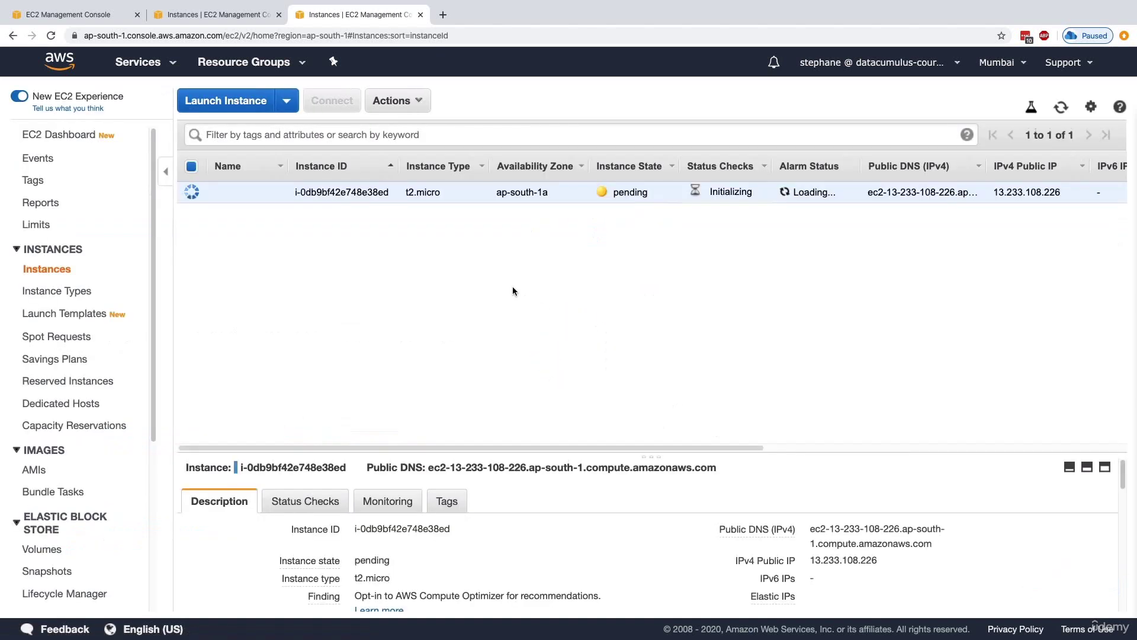
Step: Load the N. Virginia instance's public DNS address in a new browser tab and check its Hello World message
{"action": "left_click", "coordinate": [226, 16]}
{"action": "left_click", "coordinate": [532, 208]}
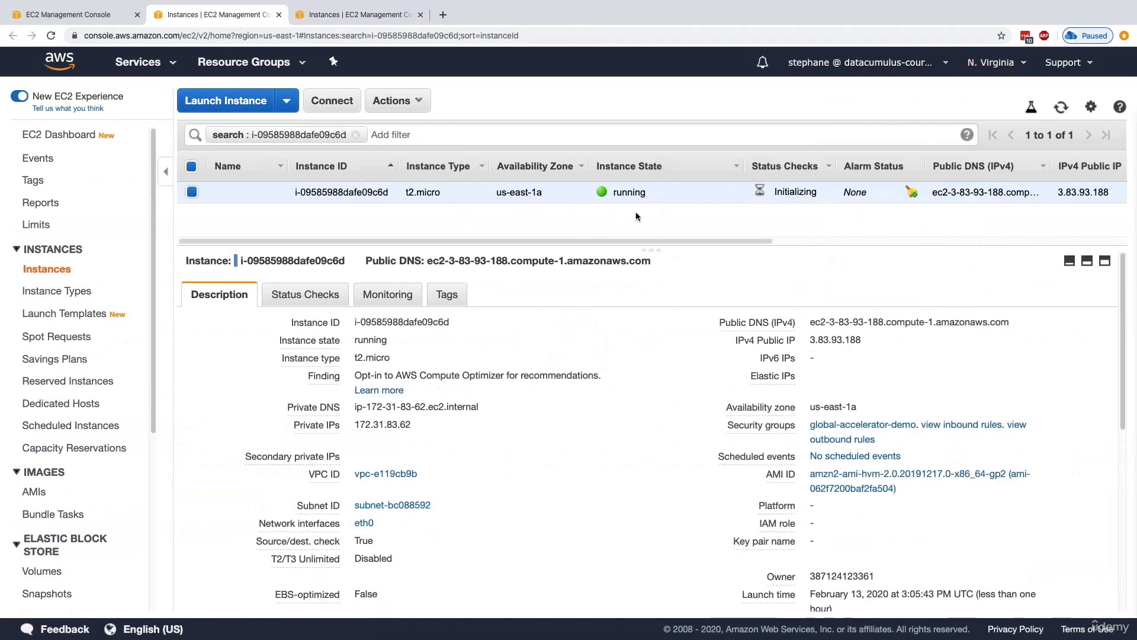
{"action": "triple_click", "coordinate": [831, 322]}
{"action": "key", "text": "super+c"}
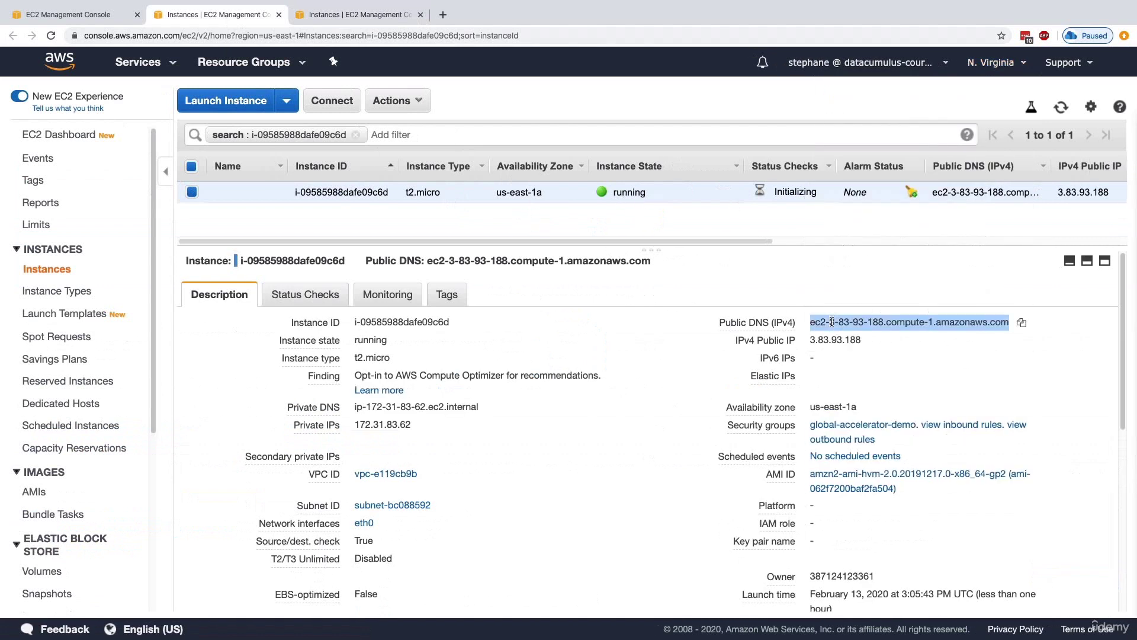
{"action": "mouse_move", "coordinate": [791, 323]}
{"action": "key", "text": "super+t"}
{"action": "key", "text": "super+v"}
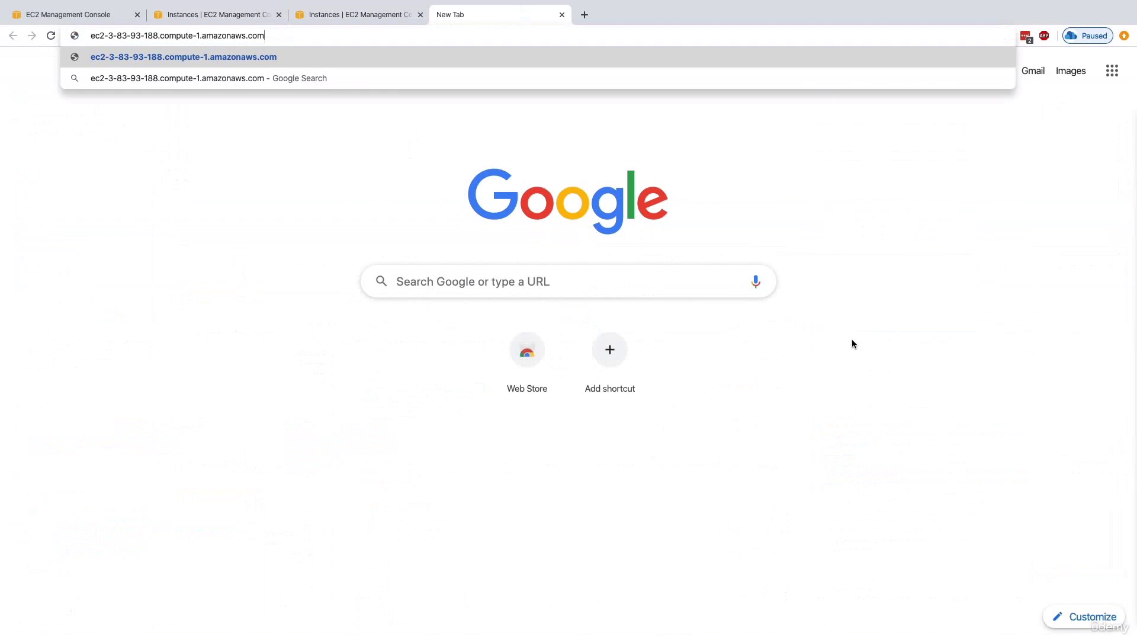
{"action": "key", "text": "Return"}
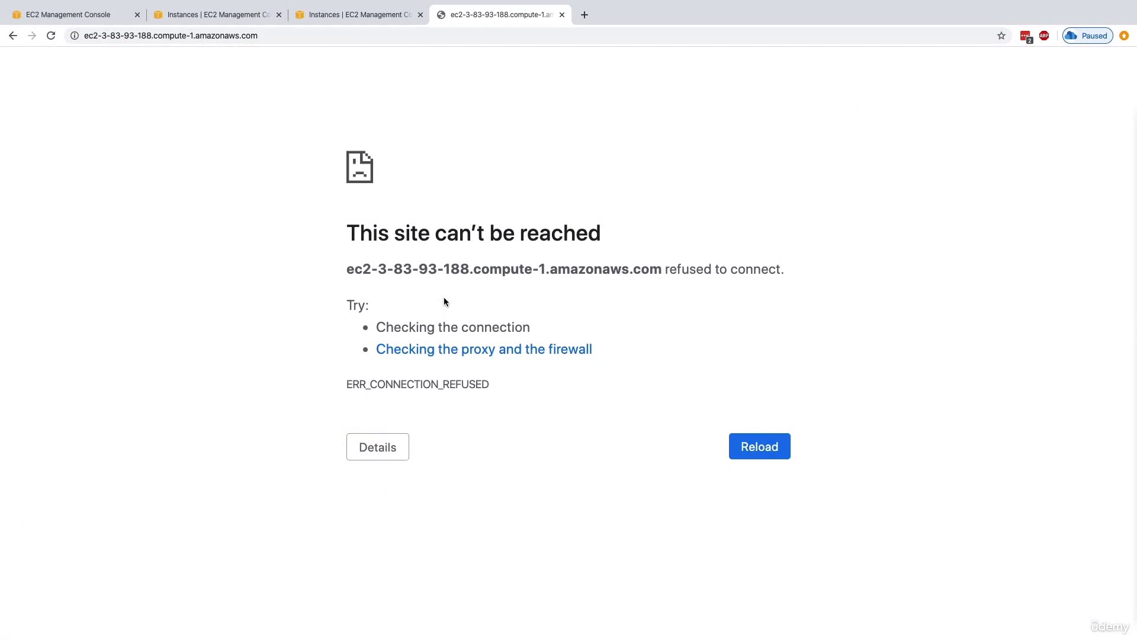
{"action": "key", "text": "super+r"}
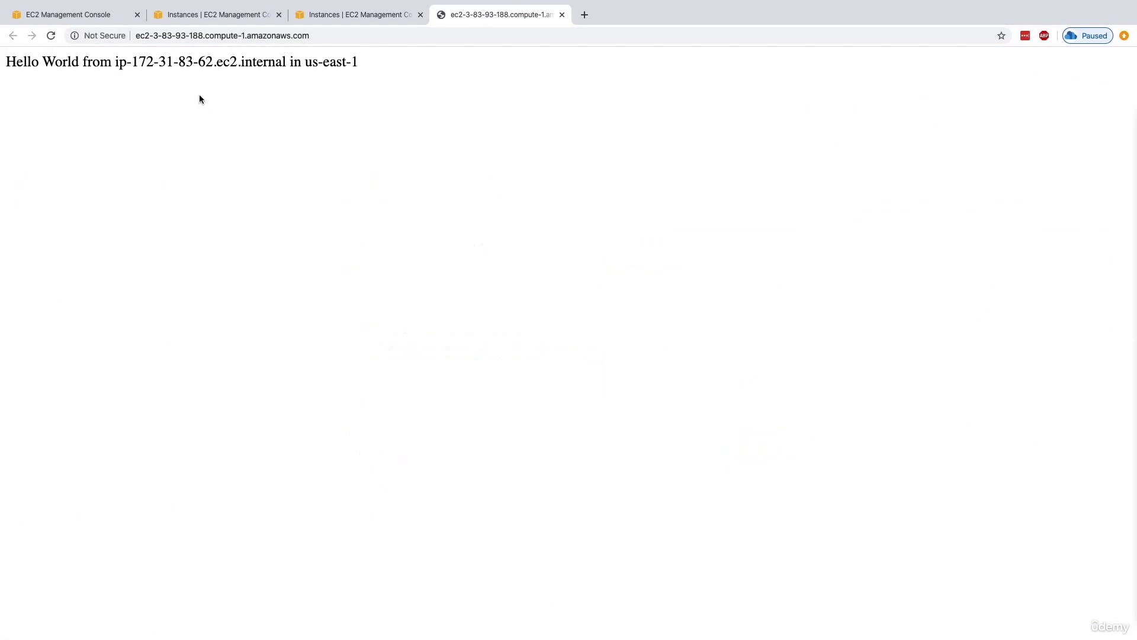
{"action": "left_click_drag", "start_coordinate": [48, 61], "coordinate": [372, 65]}
Step: Load the Mumbai instance's public DNS address in a new browser tab and check the region in its message
{"action": "left_click", "coordinate": [354, 19]}
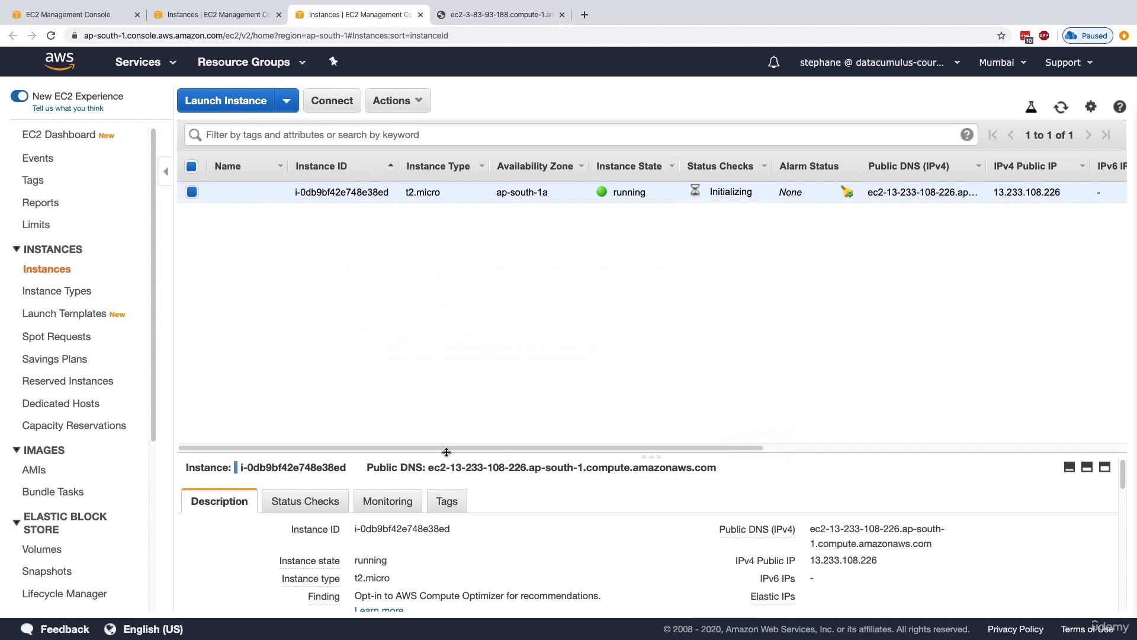
{"action": "left_click_drag", "start_coordinate": [446, 451], "coordinate": [448, 257]}
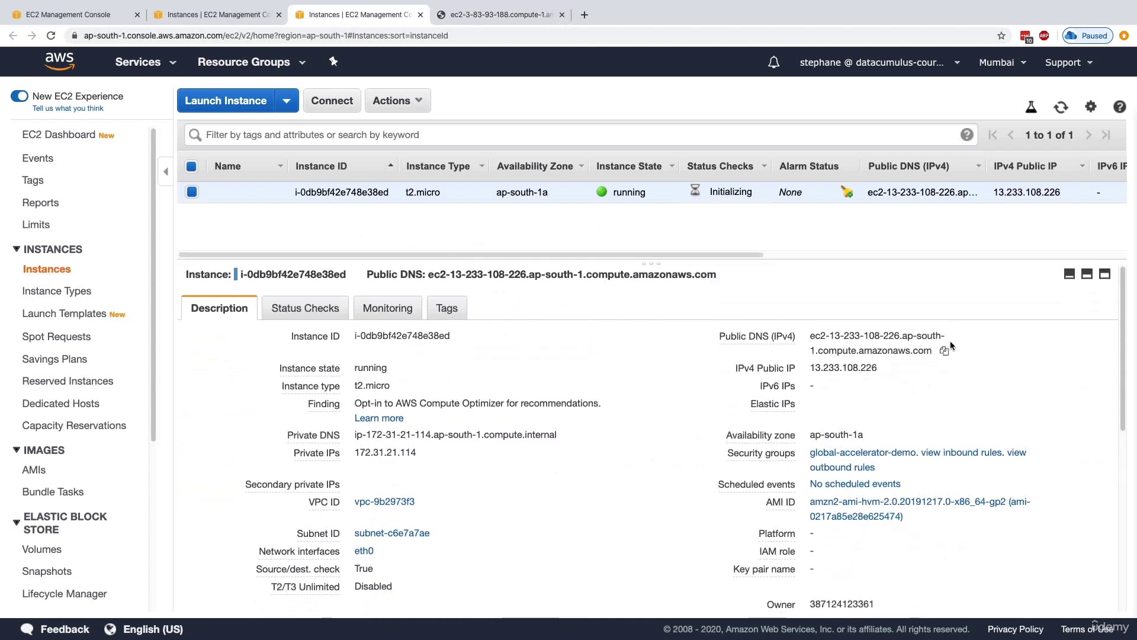
{"action": "left_click", "coordinate": [945, 350]}
{"action": "key", "text": "ctrl+t"}
{"action": "key", "text": "ctrl+v"}
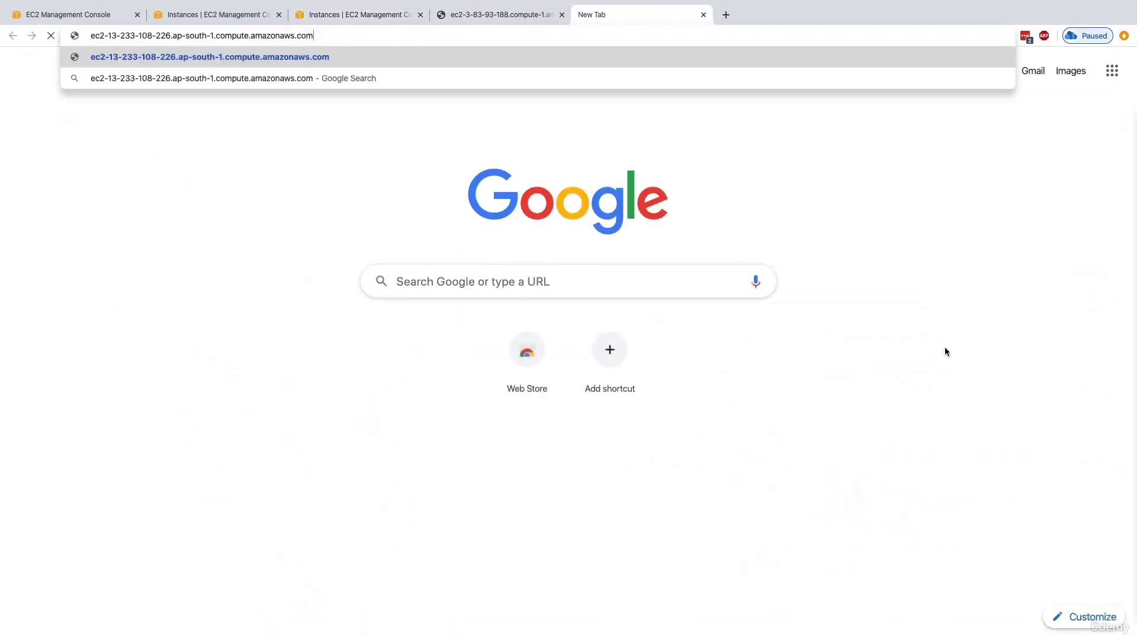
{"action": "key", "text": "Return"}
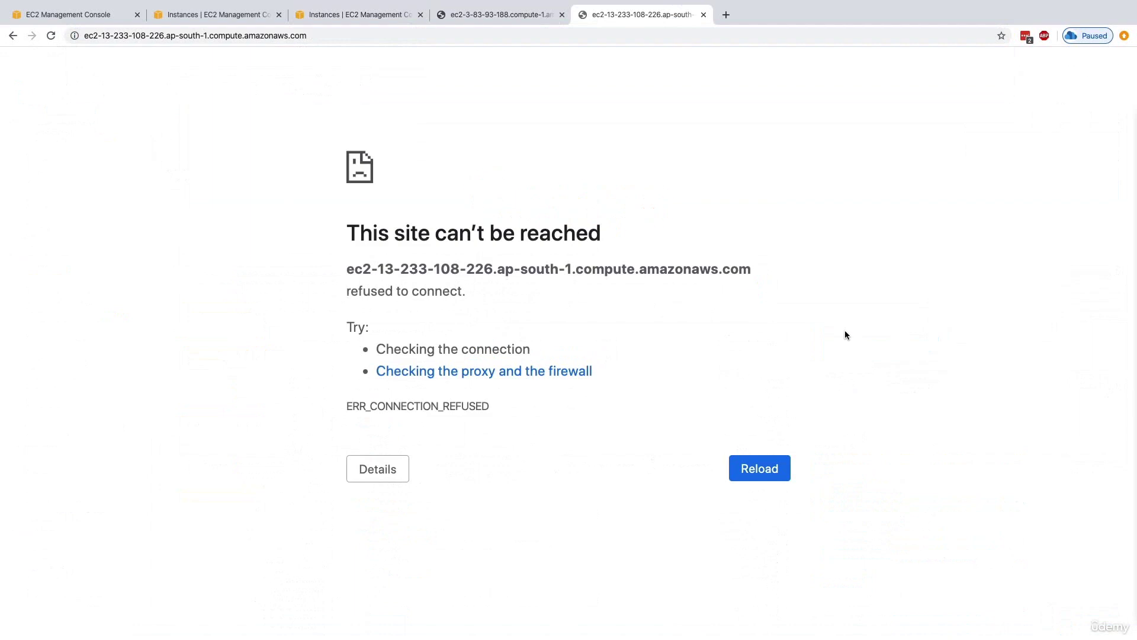
{"action": "key", "text": "super+r"}
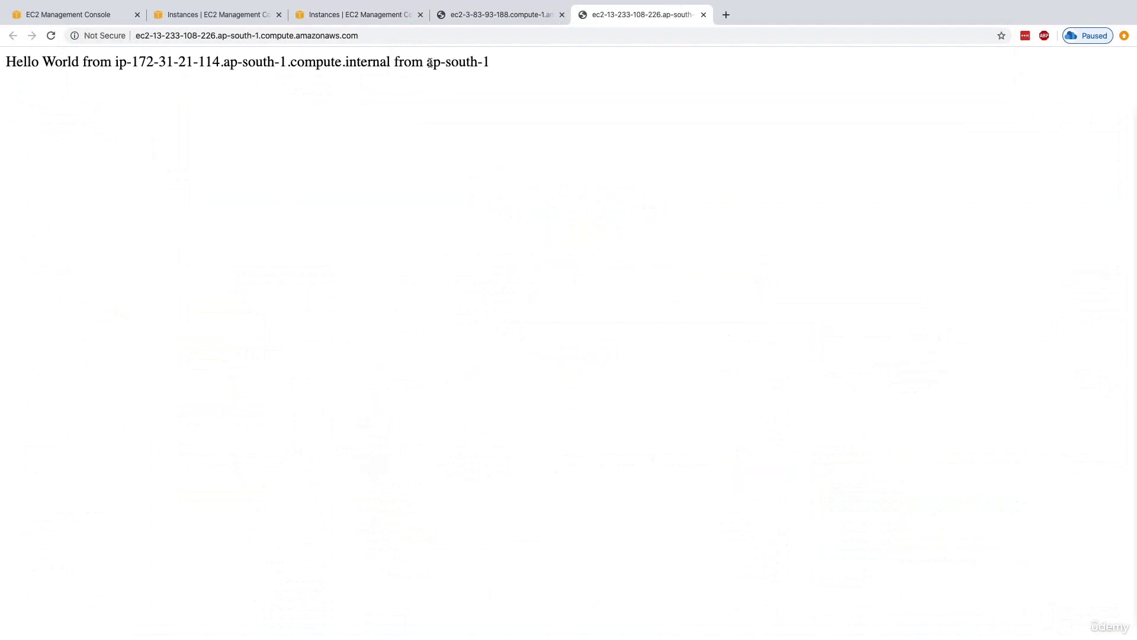
{"action": "left_click_drag", "start_coordinate": [430, 63], "coordinate": [490, 63]}
{"action": "left_click", "coordinate": [492, 62]}
Step: Compare the region names shown on the N. Virginia and Mumbai web server pages
{"action": "left_click", "coordinate": [493, 15]}
{"action": "left_click", "coordinate": [318, 62]}
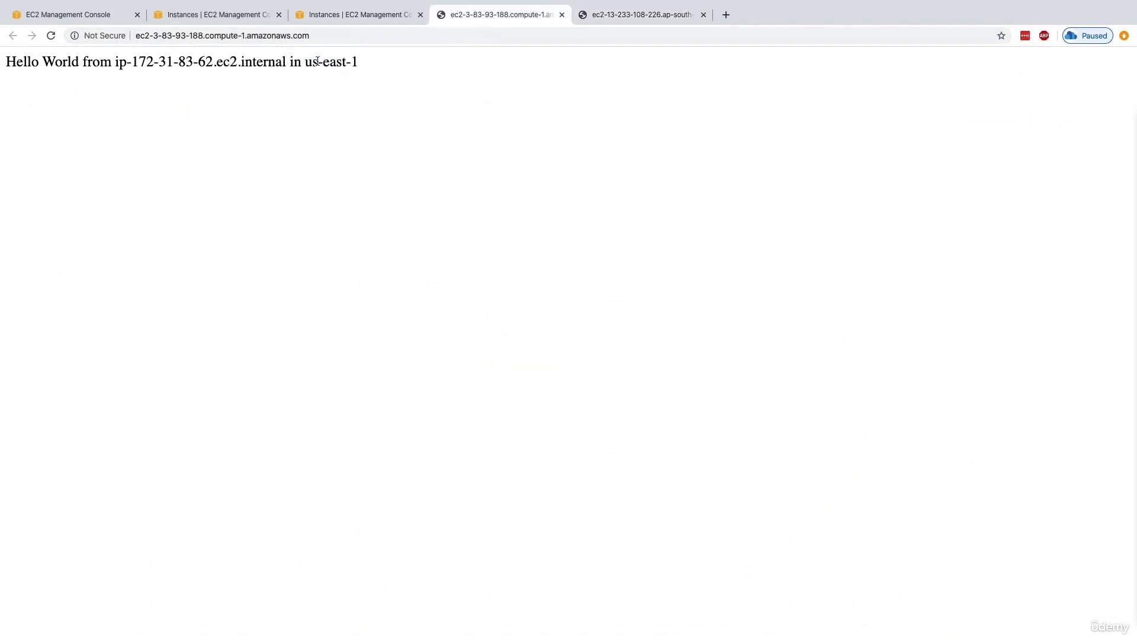
{"action": "left_click_drag", "start_coordinate": [305, 62], "coordinate": [489, 63]}
{"action": "left_click", "coordinate": [586, 14]}
{"action": "left_click", "coordinate": [463, 104]}
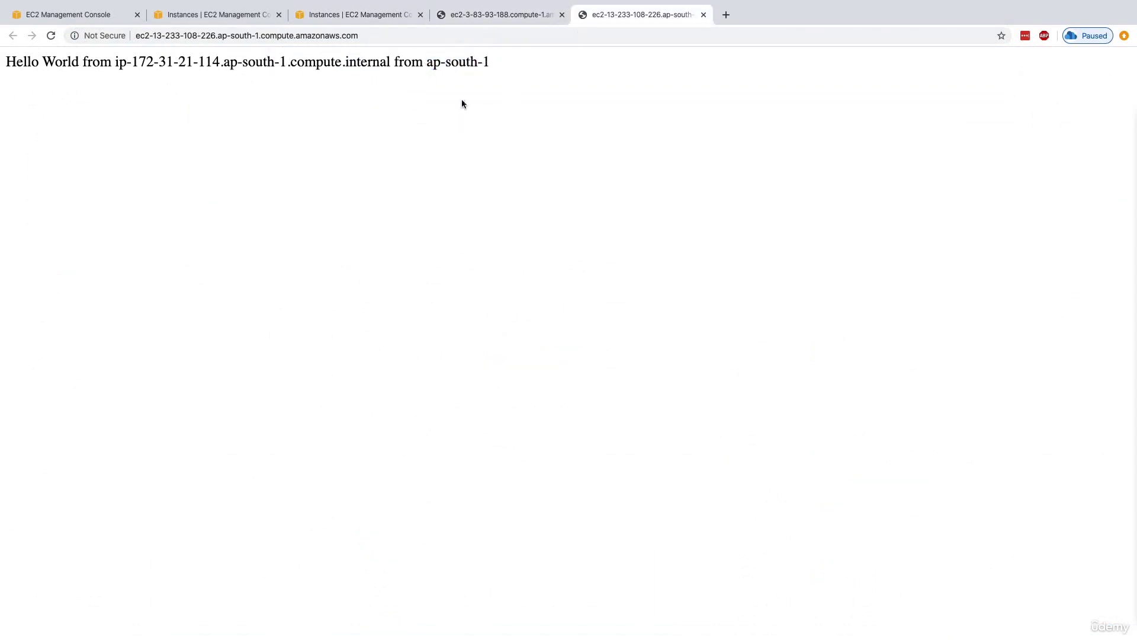
Step: Return to the AWS Global Accelerator home page and start creating an accelerator
{"action": "left_click", "coordinate": [98, 19]}
{"action": "left_click", "coordinate": [165, 70]}
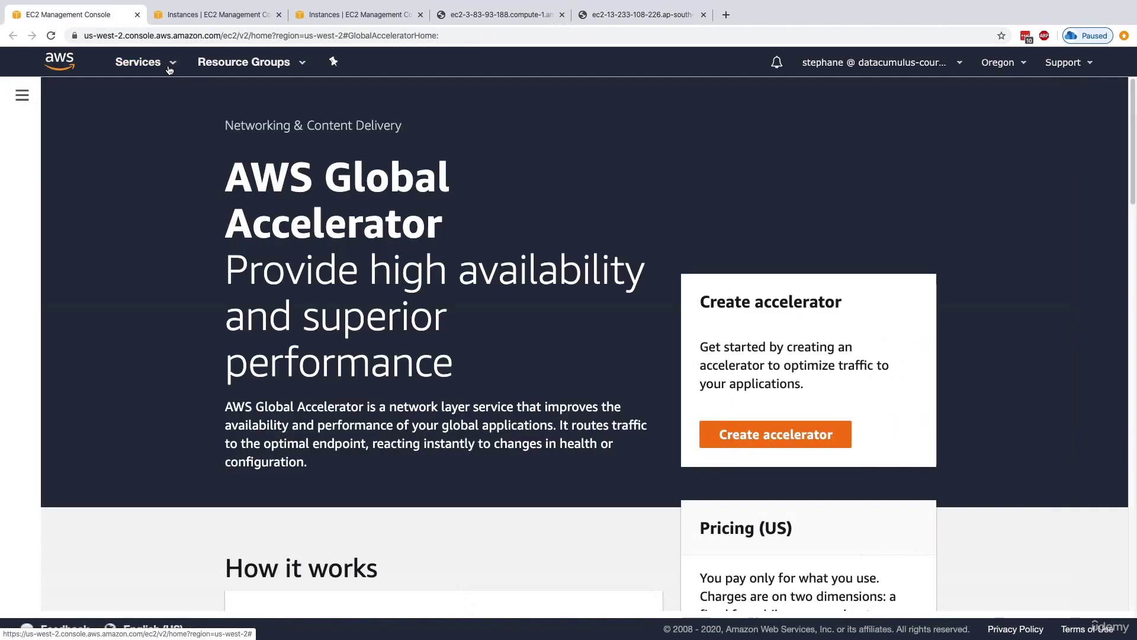
{"action": "left_click_drag", "start_coordinate": [249, 168], "coordinate": [444, 232]}
{"action": "left_click", "coordinate": [450, 237]}
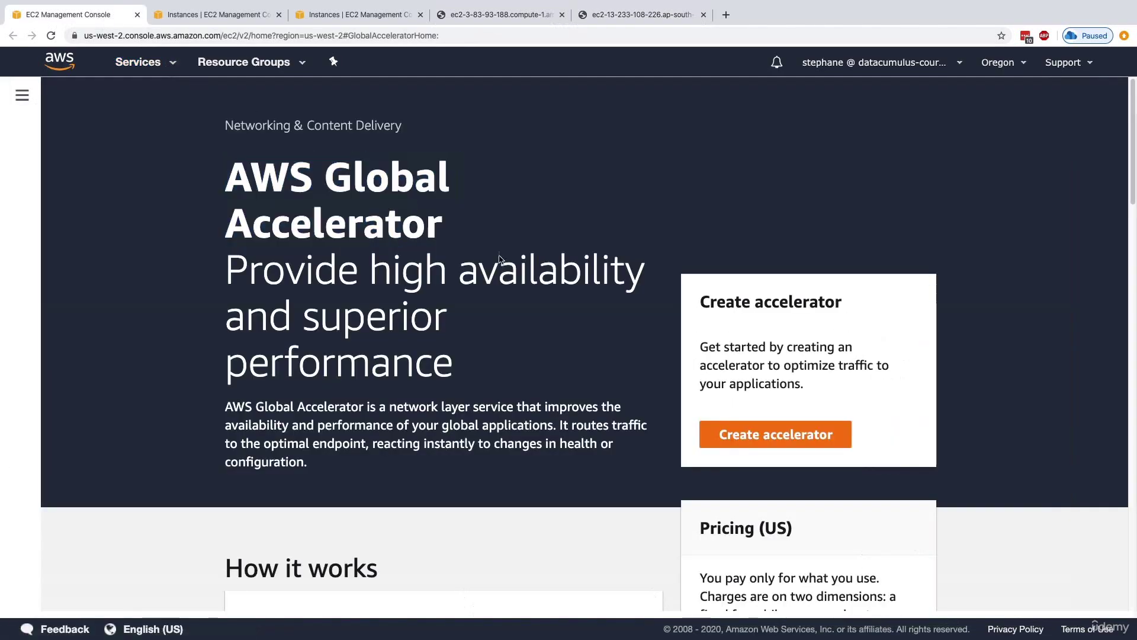
{"action": "left_click", "coordinate": [719, 431]}
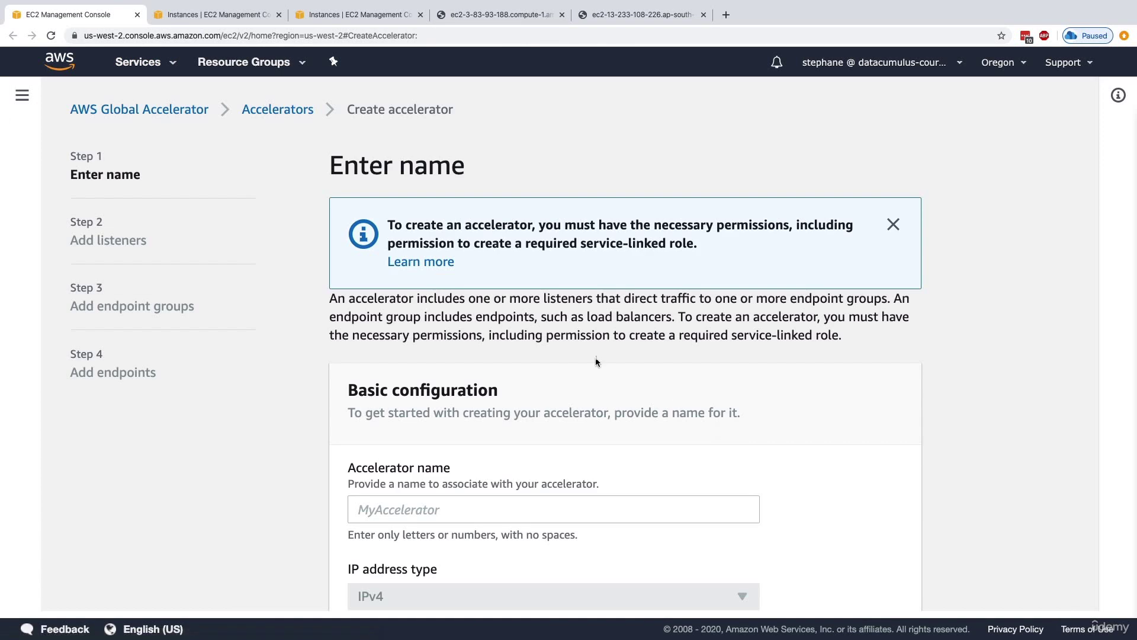
Step: Name the accelerator MyFirstAccelerator and continue to the listener settings
{"action": "scroll", "coordinate": [569, 278], "scroll_direction": "down", "scroll_amount": 2}
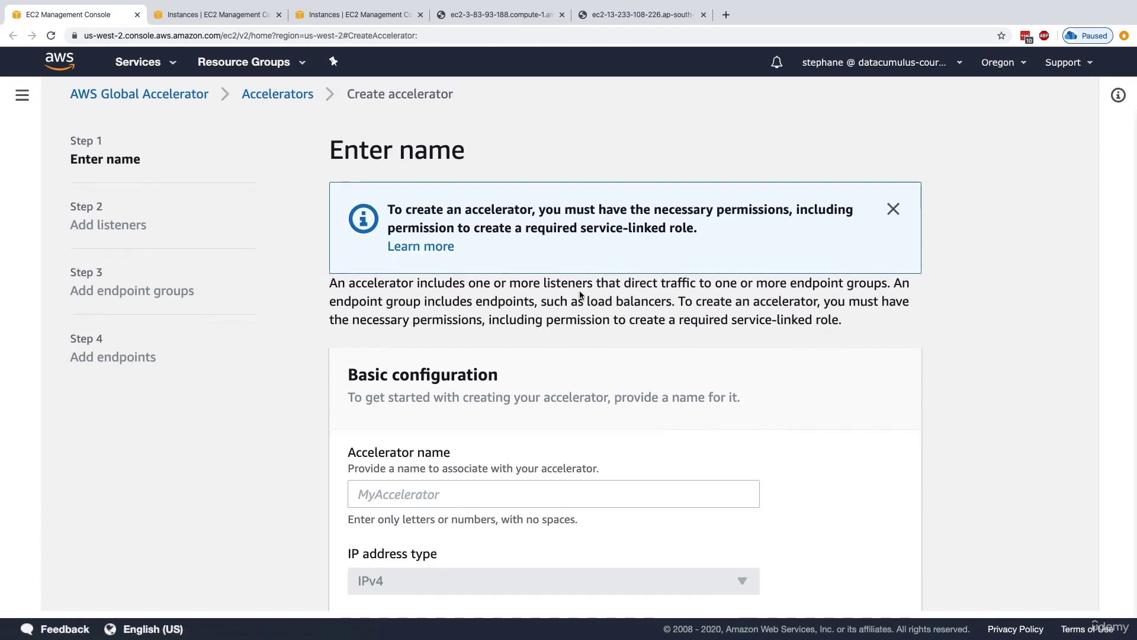
{"action": "left_click", "coordinate": [441, 438]}
{"action": "type", "text": "M"}
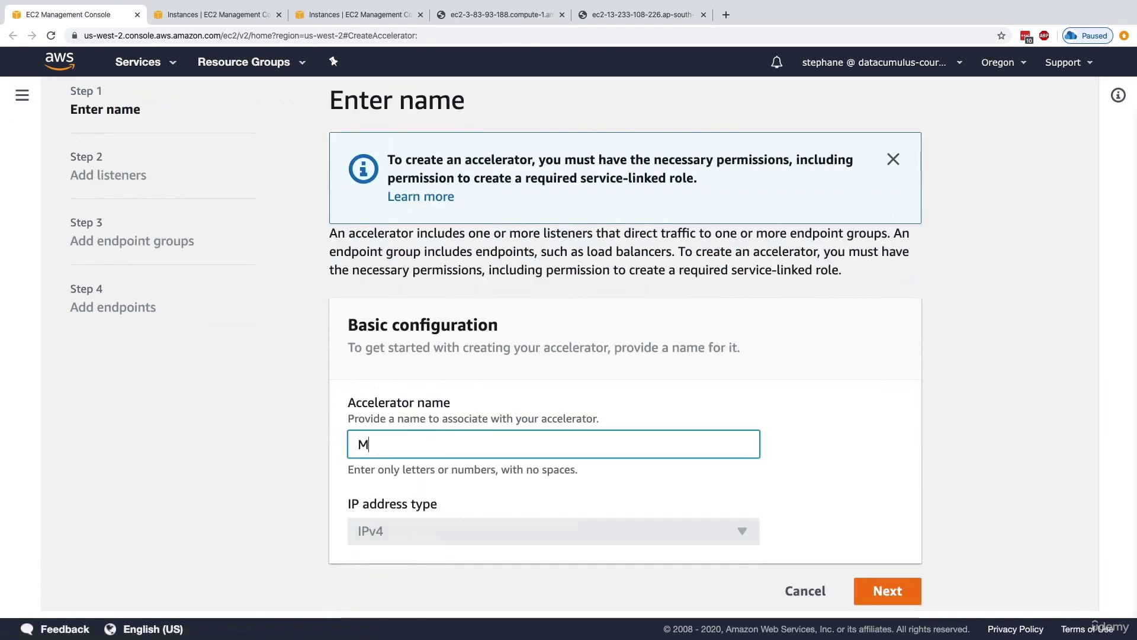
{"action": "type", "text": "yFirstAcceleratore"}
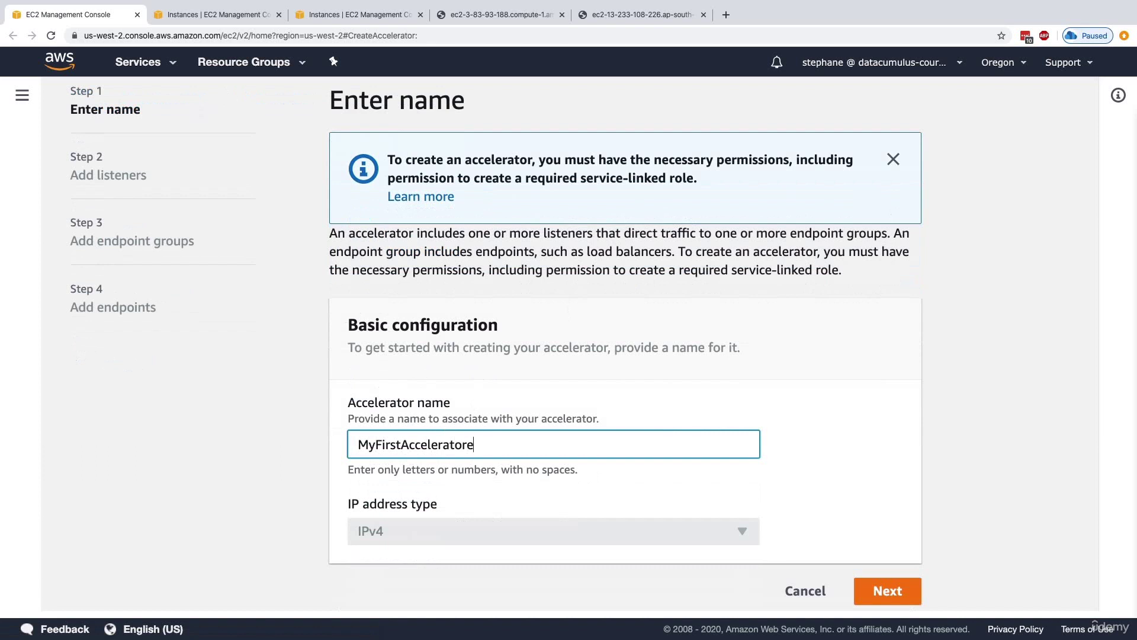
{"action": "scroll", "coordinate": [584, 434], "scroll_direction": "down", "scroll_amount": 1}
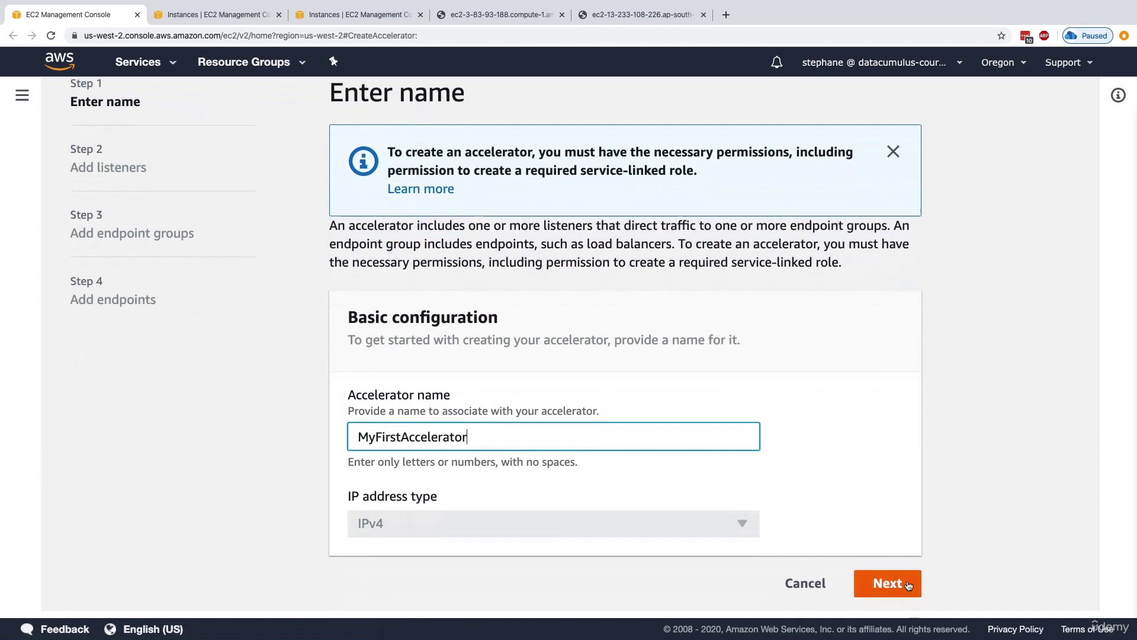
{"action": "left_click", "coordinate": [887, 583]}
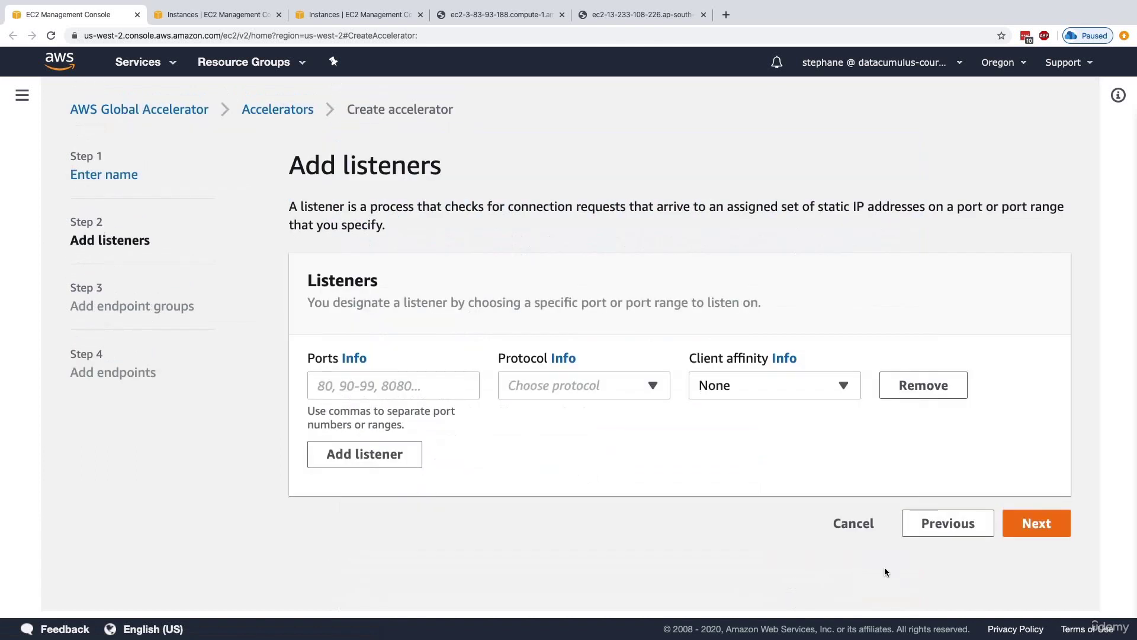
Step: Configure one listener on port 80 with the TCP protocol and client affinity None
{"action": "left_click", "coordinate": [367, 381]}
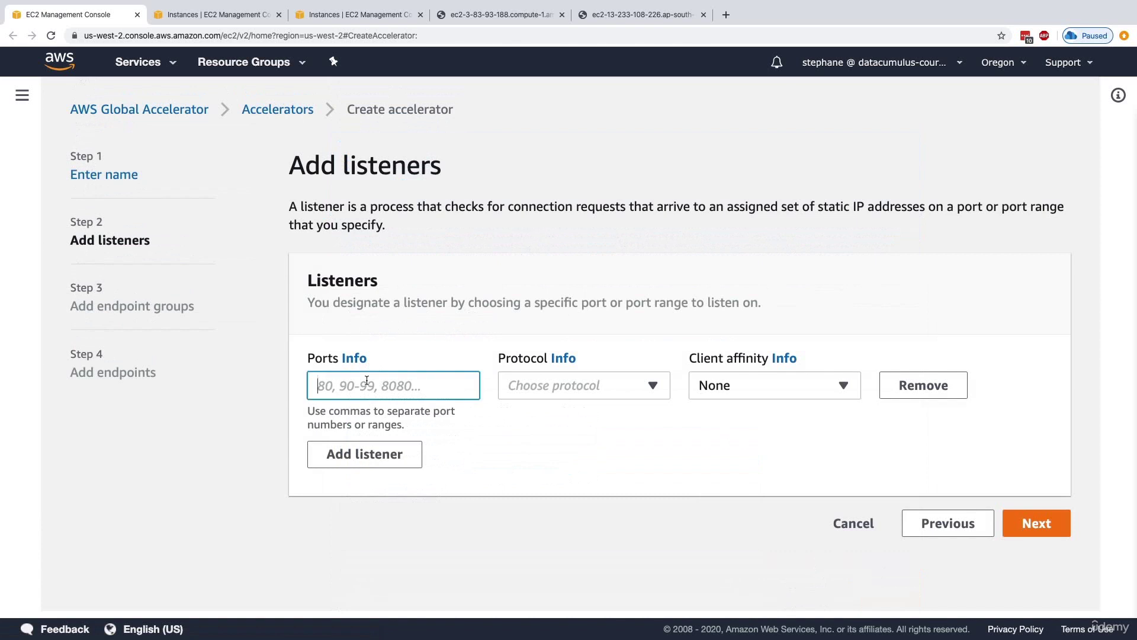
{"action": "type", "text": "80"}
{"action": "left_click", "coordinate": [535, 388]}
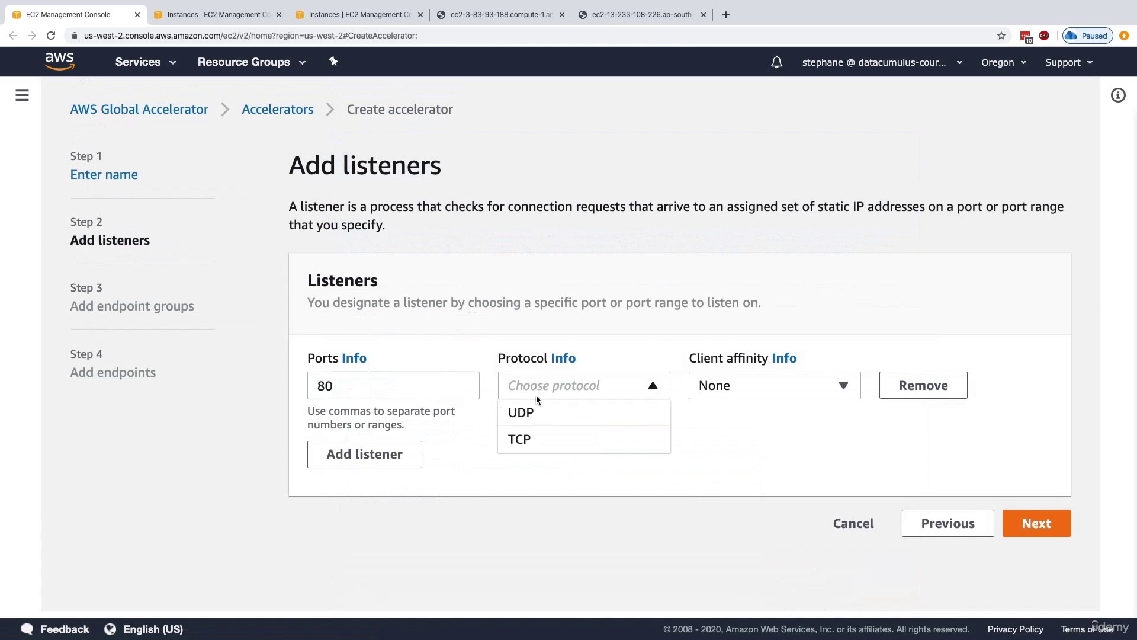
{"action": "left_click", "coordinate": [541, 439]}
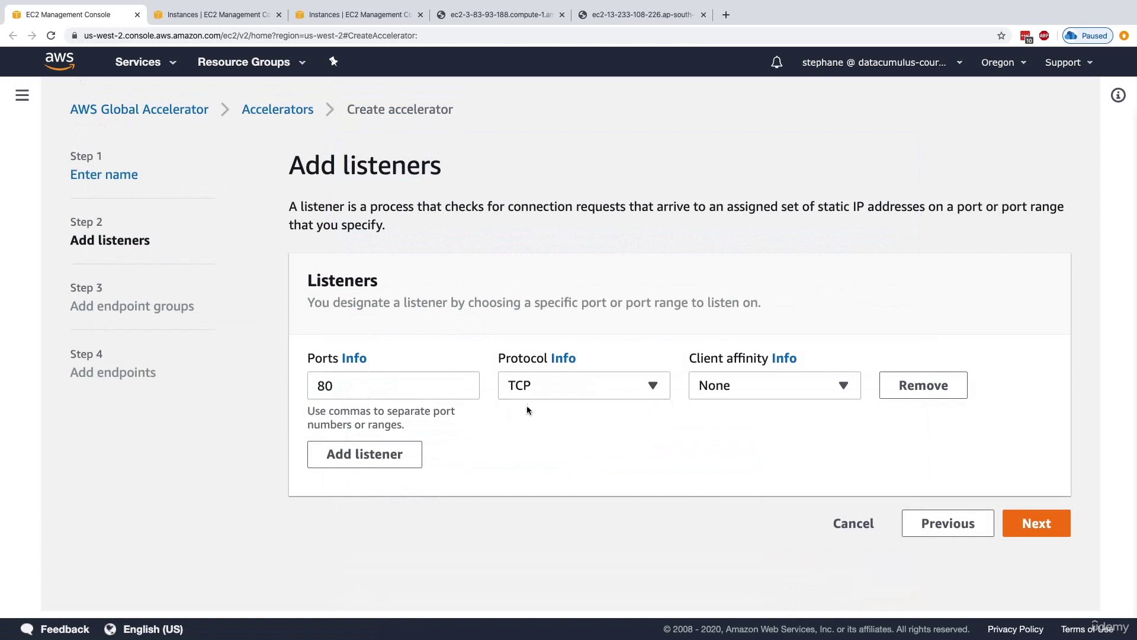
{"action": "left_click", "coordinate": [728, 375]}
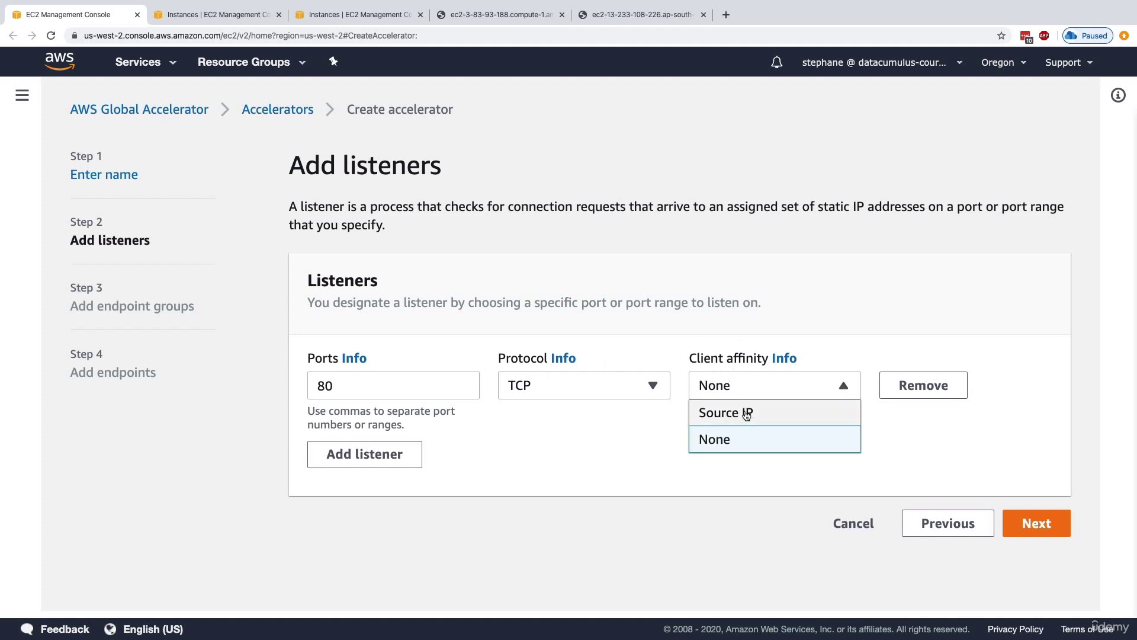
{"action": "left_click", "coordinate": [715, 444]}
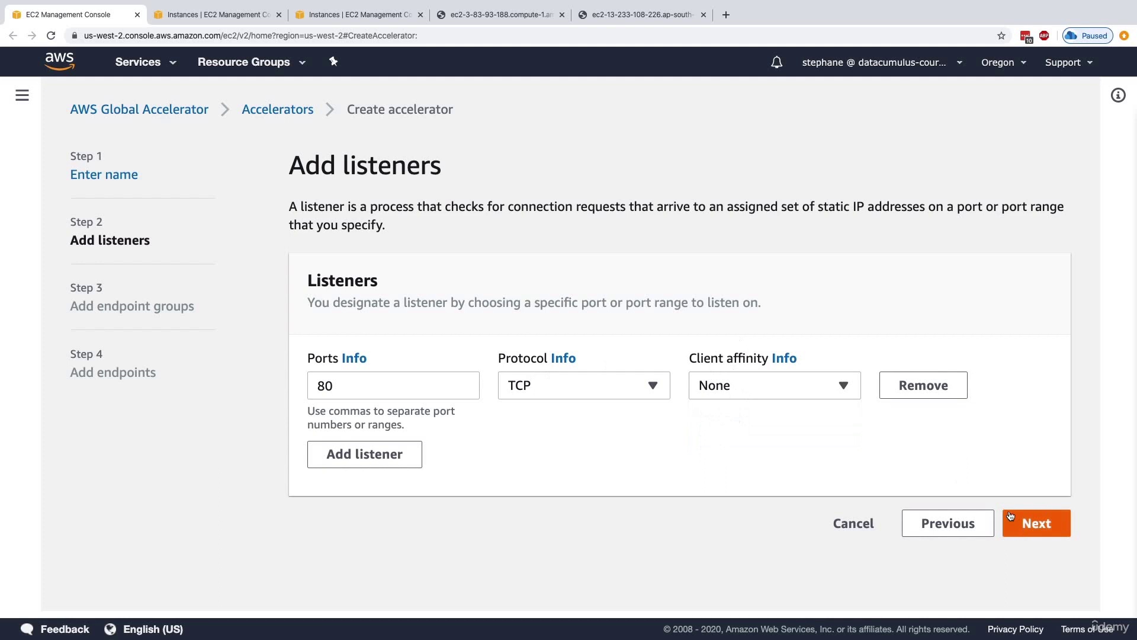
{"action": "left_click", "coordinate": [402, 456]}
{"action": "left_click", "coordinate": [933, 435]}
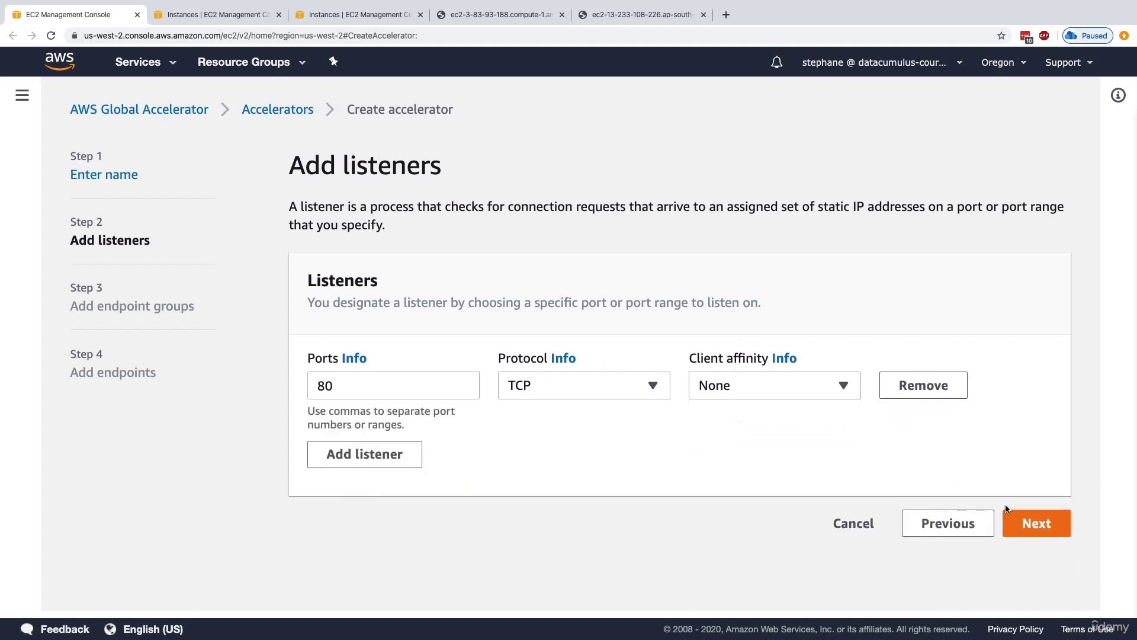
Step: Continue to the endpoint groups and assign the first group to region us-east-1 with a traffic dial of 100
{"action": "left_click", "coordinate": [1013, 520]}
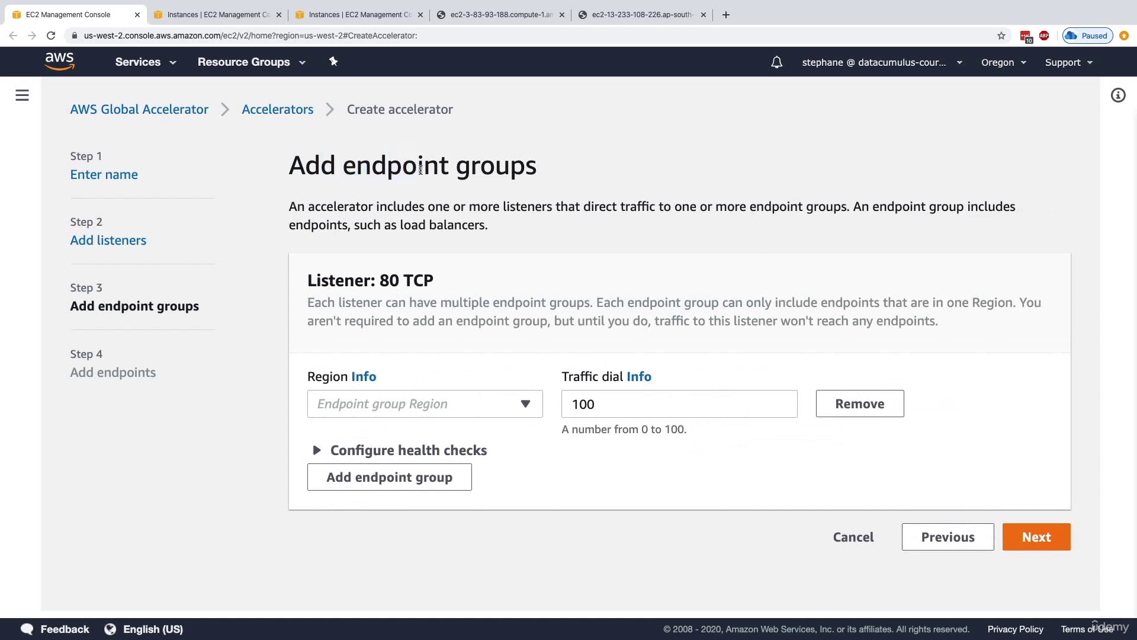
{"action": "left_click", "coordinate": [425, 403]}
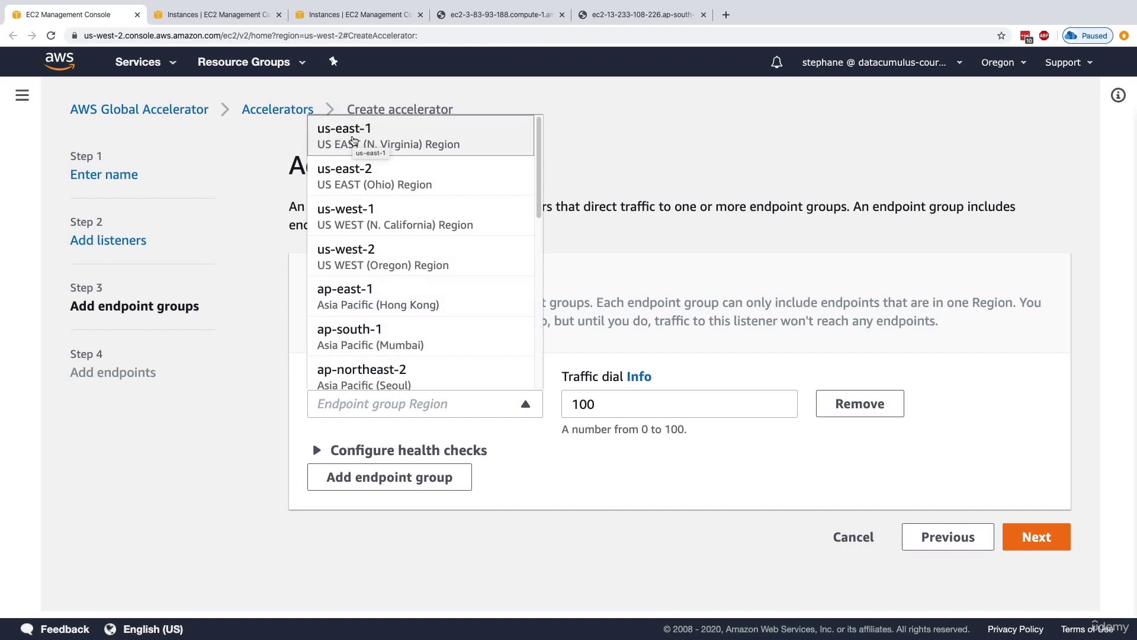
{"action": "left_click", "coordinate": [353, 141]}
{"action": "key", "text": "ctrl+Tab"}
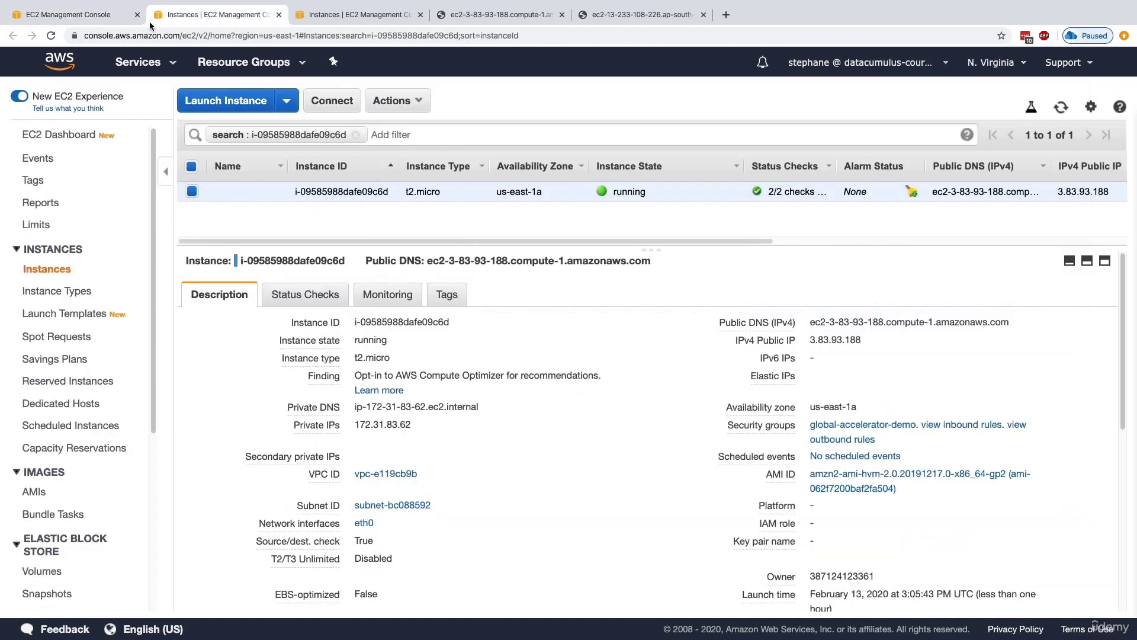
{"action": "left_click", "coordinate": [89, 15]}
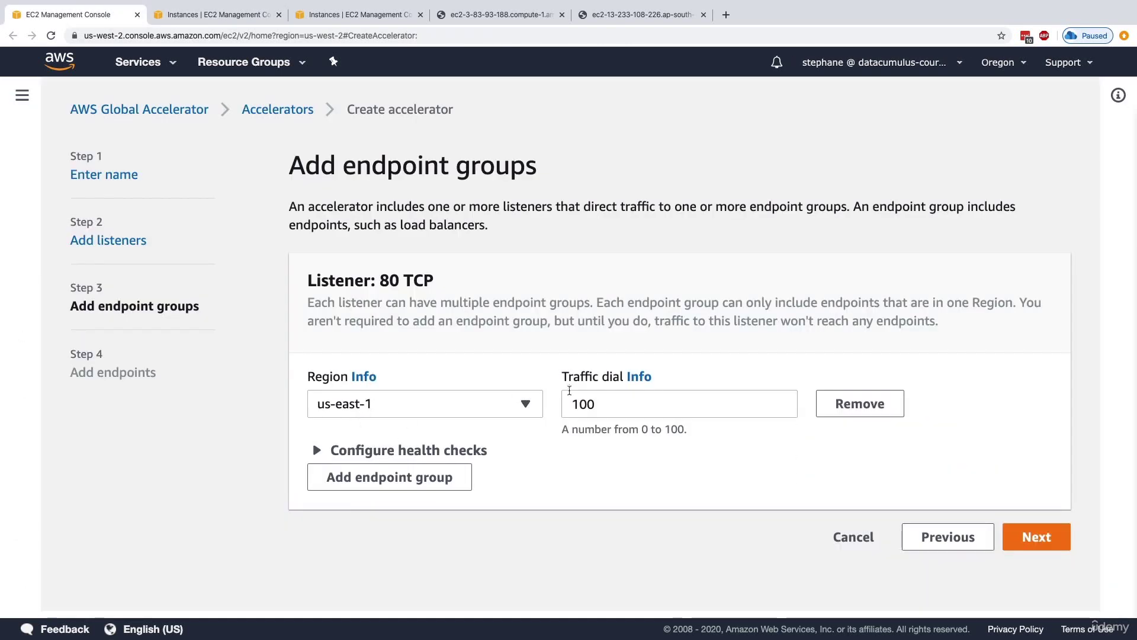
{"action": "double_click", "coordinate": [601, 405]}
{"action": "left_click", "coordinate": [596, 402]}
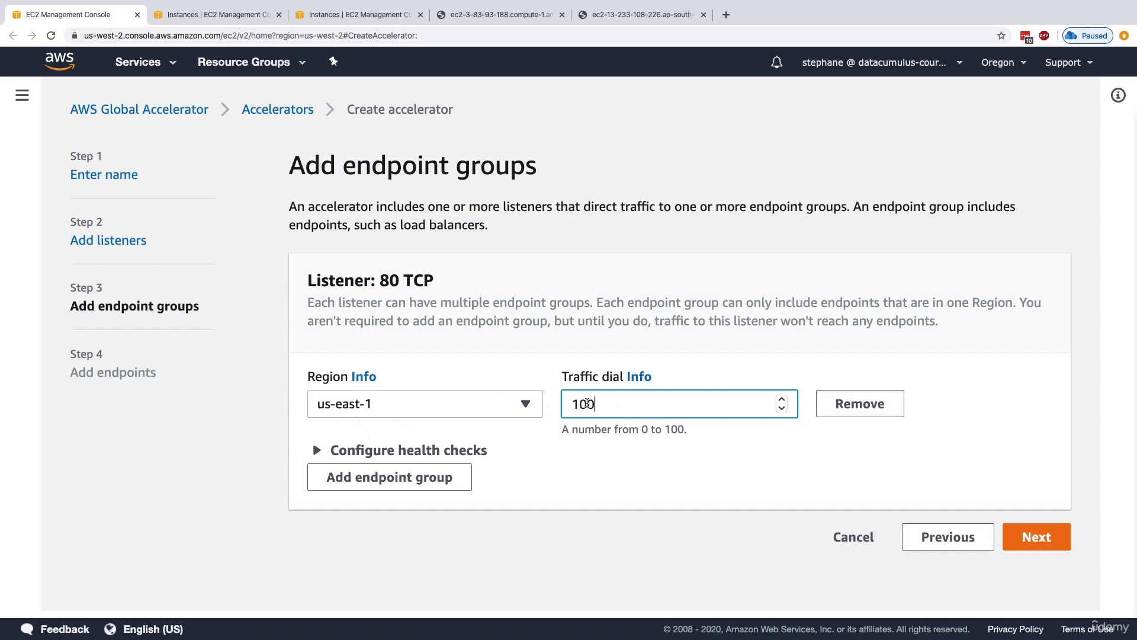
Step: Configure the us-east-1 group's health check to use port 80 and the HTTP protocol
{"action": "left_click", "coordinate": [376, 452]}
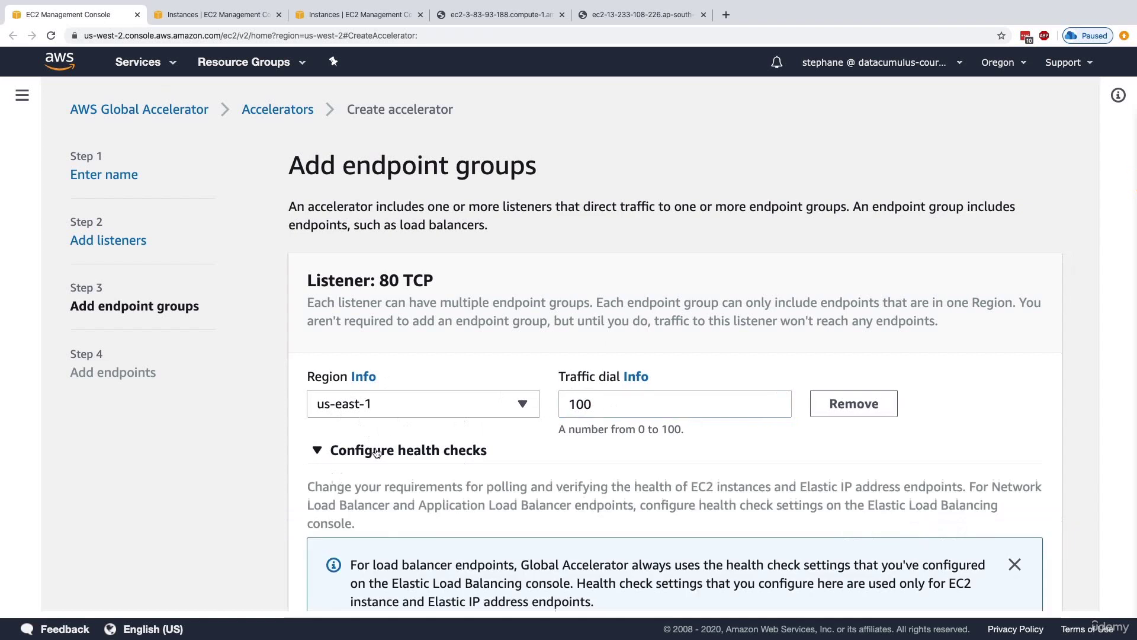
{"action": "scroll", "coordinate": [377, 451], "scroll_direction": "down", "scroll_amount": 4}
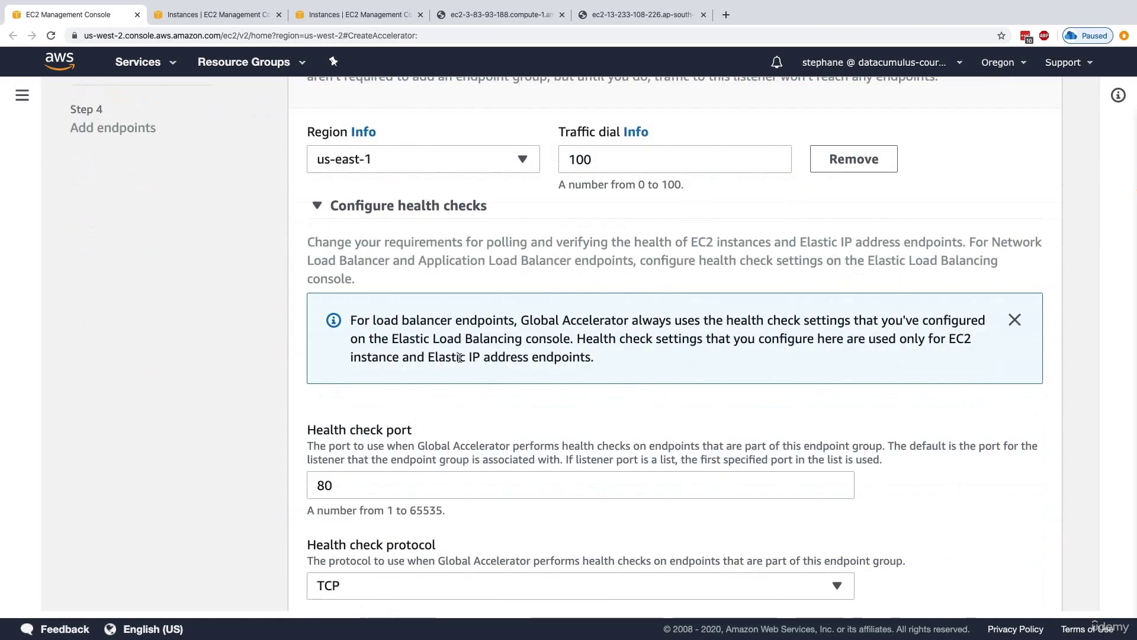
{"action": "scroll", "coordinate": [428, 491], "scroll_direction": "down", "scroll_amount": 1}
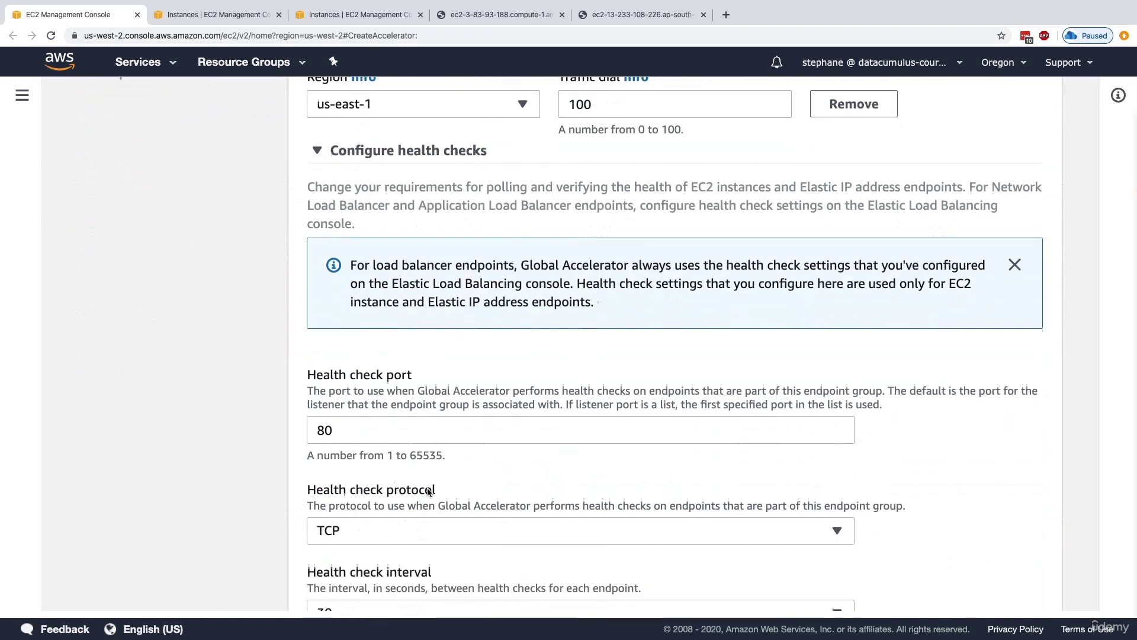
{"action": "scroll", "coordinate": [429, 491], "scroll_direction": "down", "scroll_amount": 1}
{"action": "left_click", "coordinate": [329, 381]}
{"action": "double_click", "coordinate": [329, 381]}
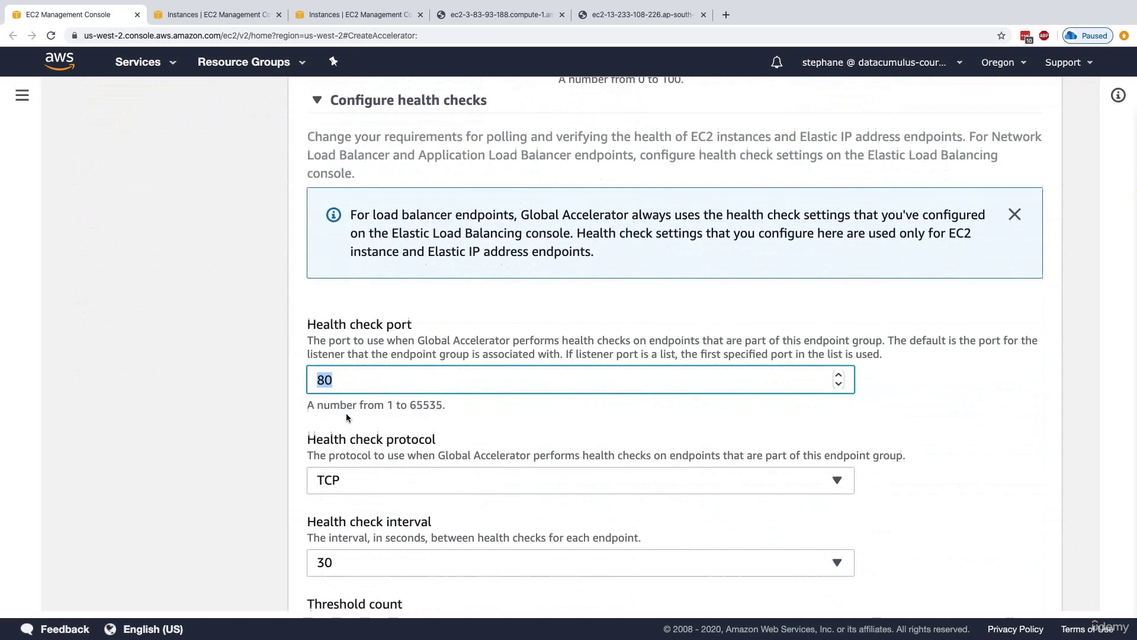
{"action": "scroll", "coordinate": [343, 457], "scroll_direction": "down", "scroll_amount": 1}
{"action": "left_click", "coordinate": [344, 458]}
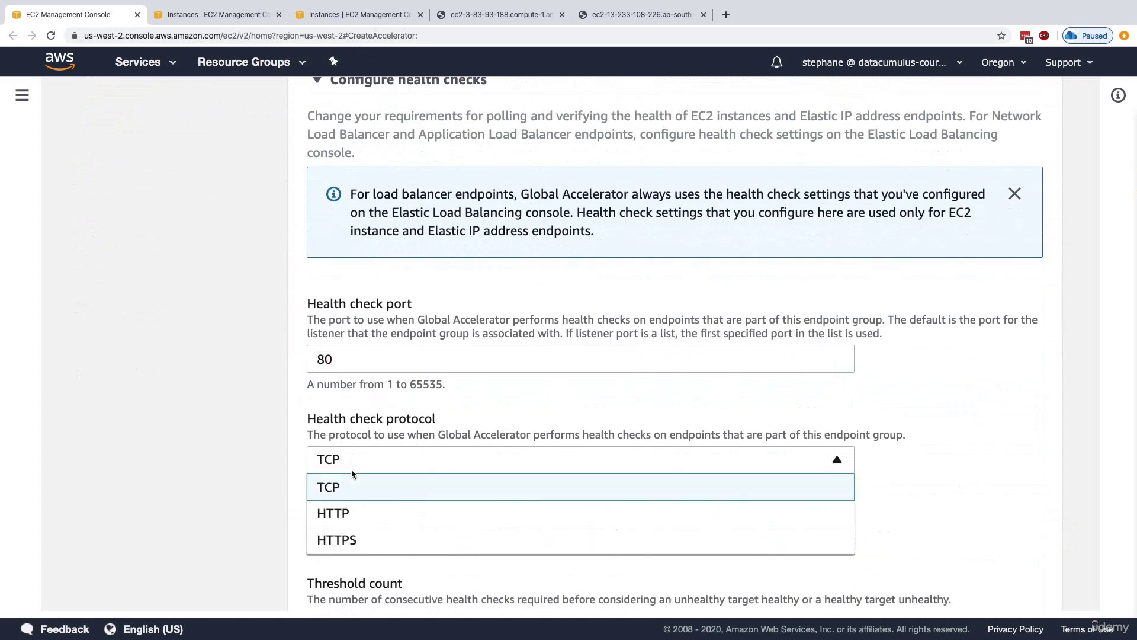
{"action": "left_click", "coordinate": [354, 512]}
Step: Keep the us-east-1 group's health check path as / and set its interval to 10 seconds
{"action": "scroll", "coordinate": [355, 508], "scroll_direction": "down", "scroll_amount": 4}
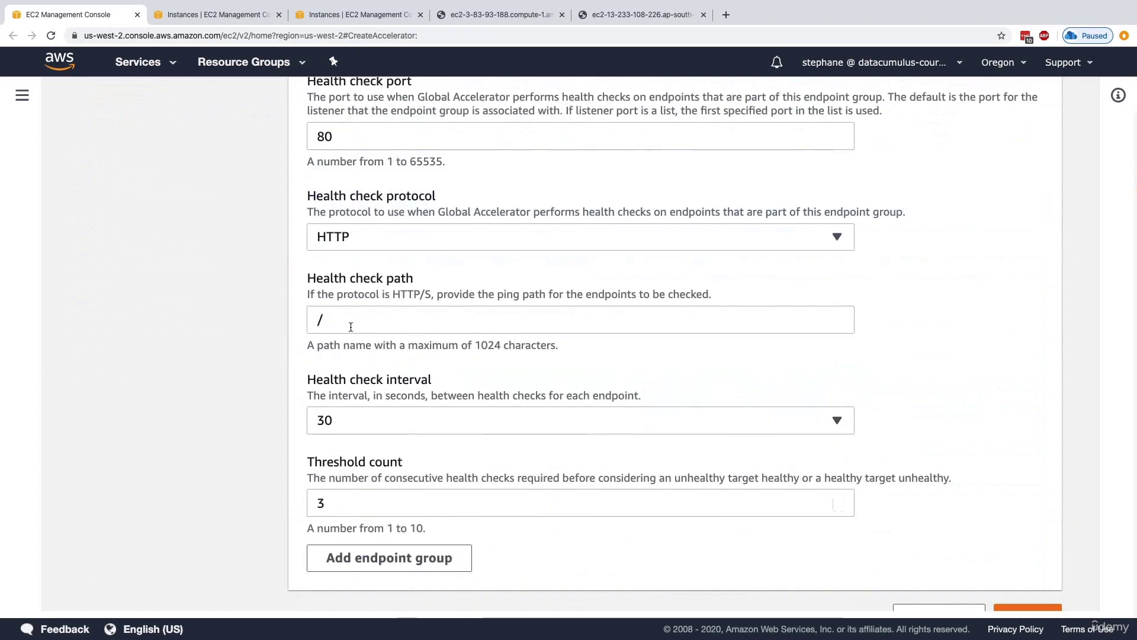
{"action": "left_click_drag", "start_coordinate": [351, 327], "coordinate": [289, 323]}
{"action": "left_click", "coordinate": [336, 323]}
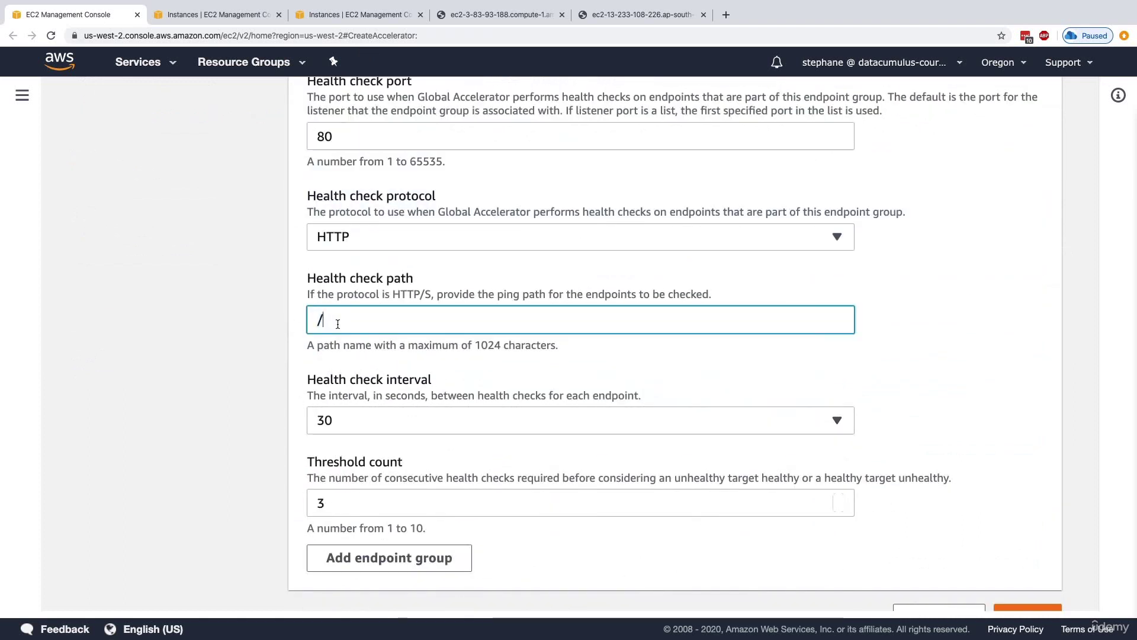
{"action": "left_click", "coordinate": [359, 411]}
{"action": "left_click", "coordinate": [361, 442]}
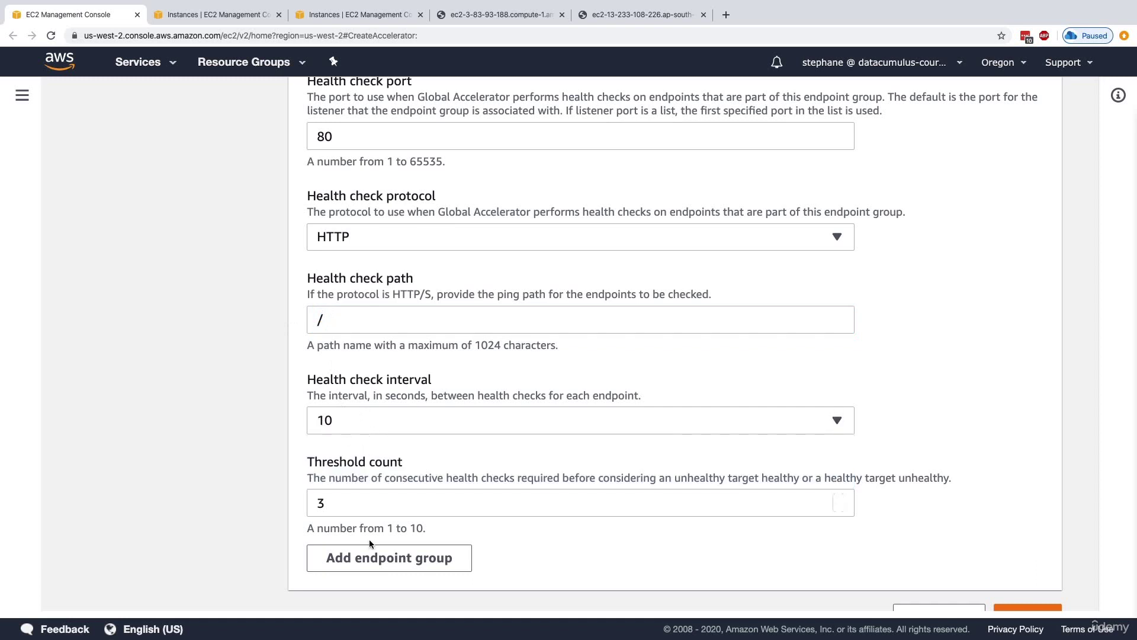
Step: Review the us-east-1 health check settings and locate Security Groups in the N. Virginia EC2 console, returning to the accelerator form
{"action": "scroll", "coordinate": [343, 496], "scroll_direction": "up", "scroll_amount": 6}
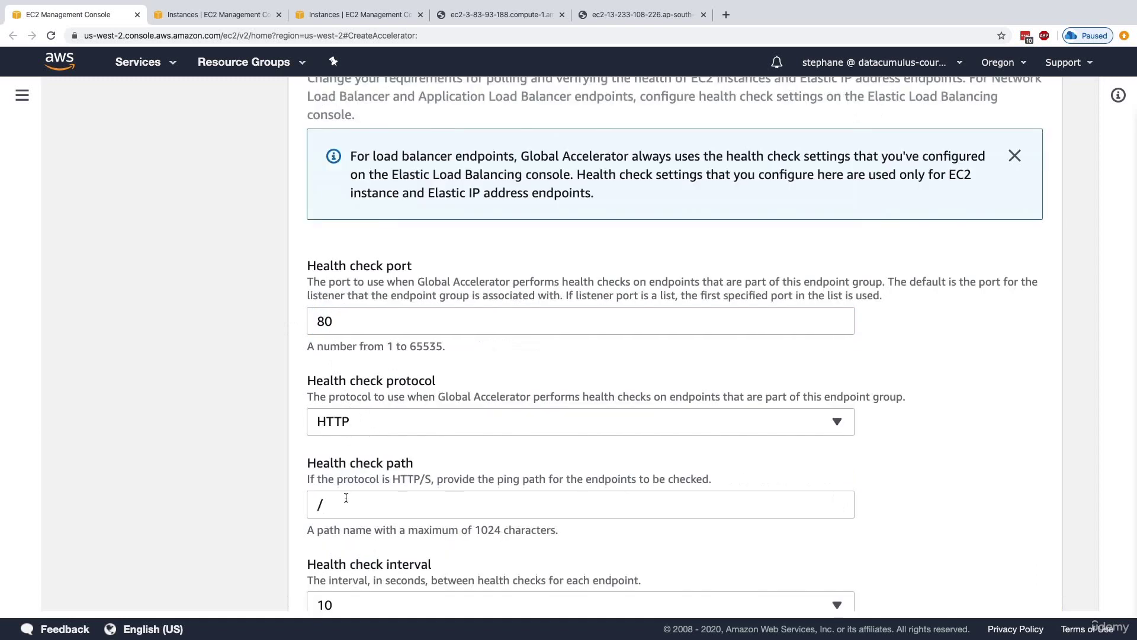
{"action": "left_click", "coordinate": [403, 237]}
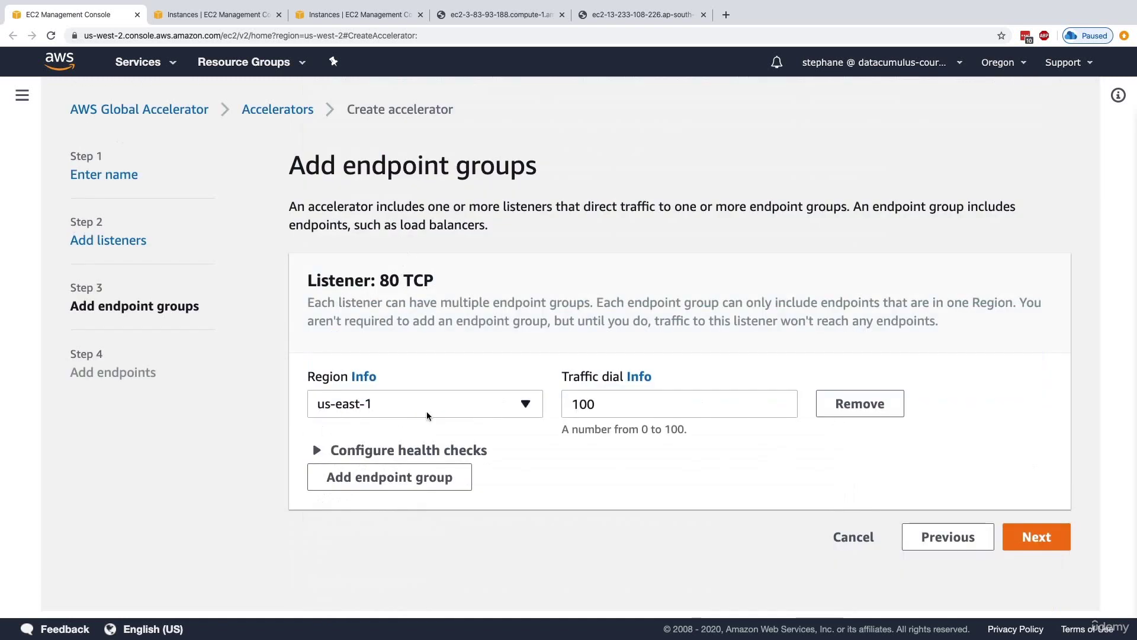
{"action": "left_click", "coordinate": [427, 449]}
{"action": "scroll", "coordinate": [451, 489], "scroll_direction": "down", "scroll_amount": 2}
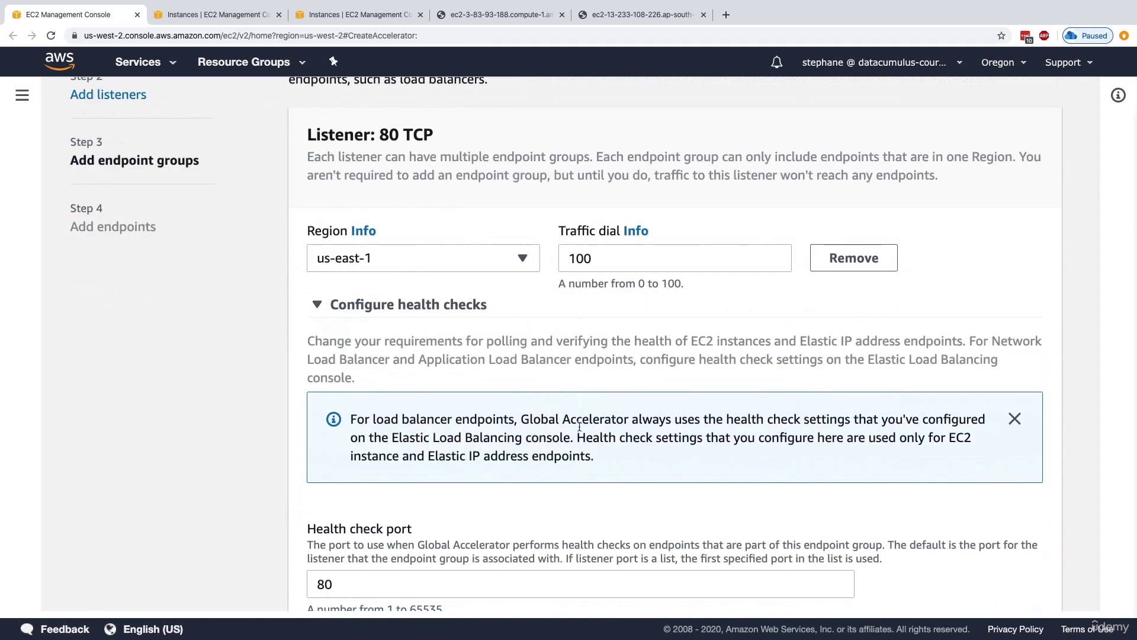
{"action": "left_click", "coordinate": [229, 22]}
{"action": "scroll", "coordinate": [81, 441], "scroll_direction": "down", "scroll_amount": 3}
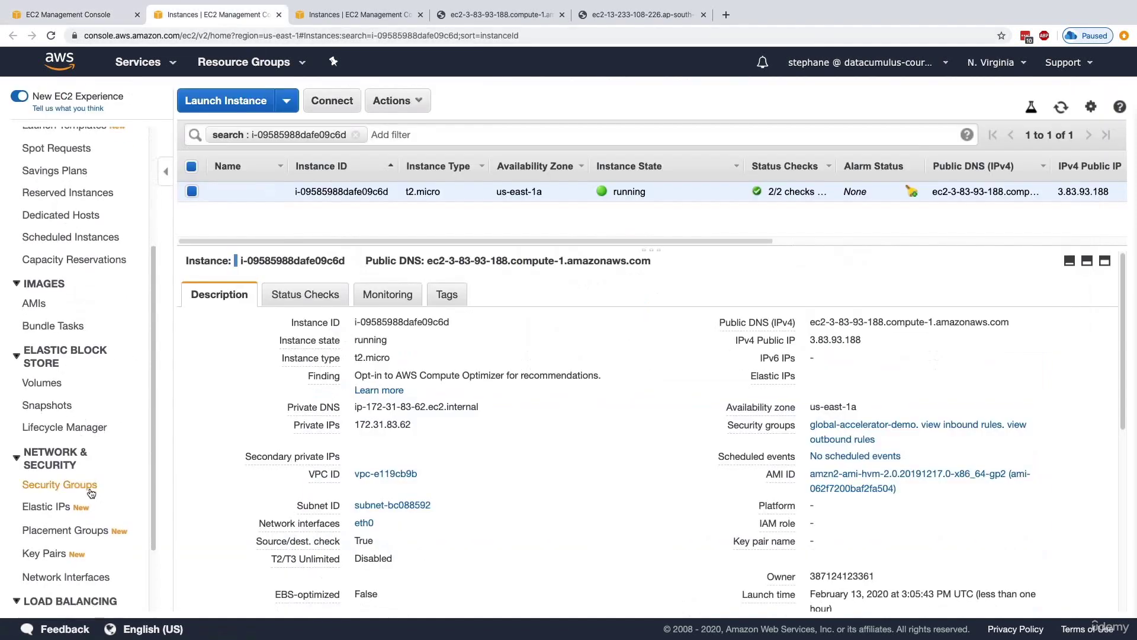
{"action": "left_click", "coordinate": [62, 21]}
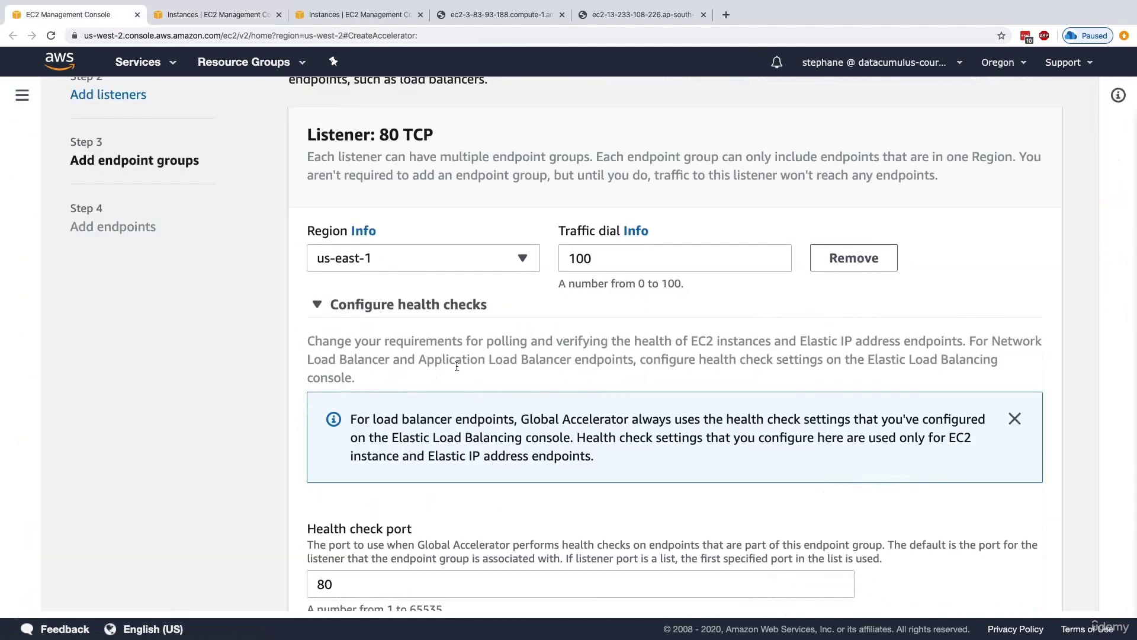
Step: Add a second endpoint group for region ap-south-1 with a traffic dial of 100
{"action": "scroll", "coordinate": [473, 393], "scroll_direction": "down", "scroll_amount": 6}
{"action": "scroll", "coordinate": [456, 367], "scroll_direction": "down", "scroll_amount": 2}
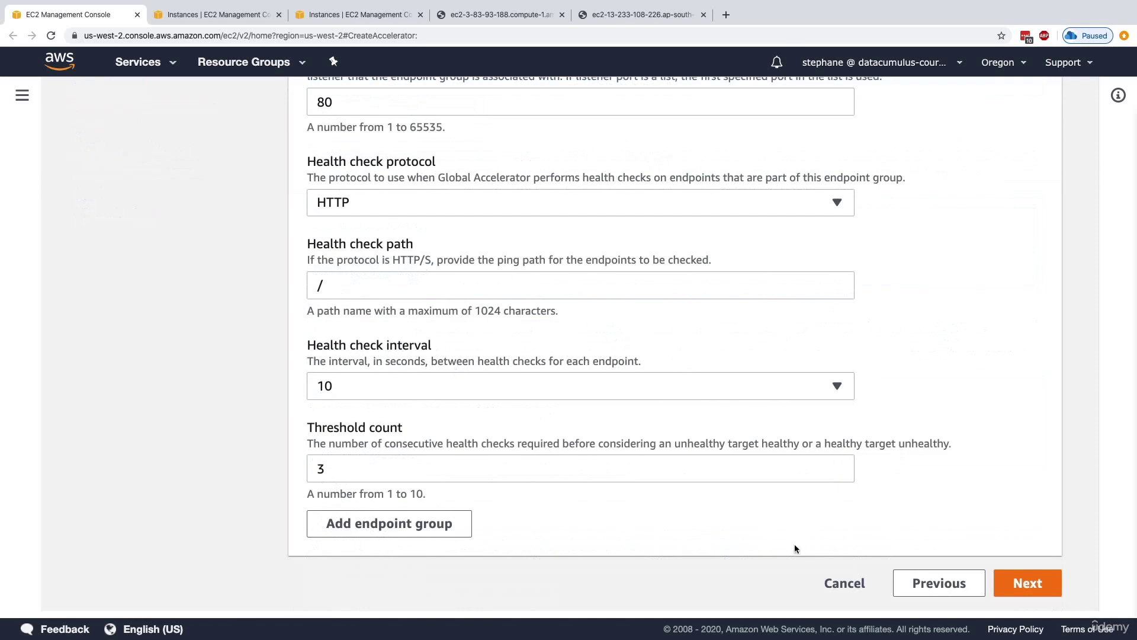
{"action": "left_click", "coordinate": [424, 528]}
{"action": "scroll", "coordinate": [423, 527], "scroll_direction": "down", "scroll_amount": 2}
{"action": "left_click", "coordinate": [439, 470]}
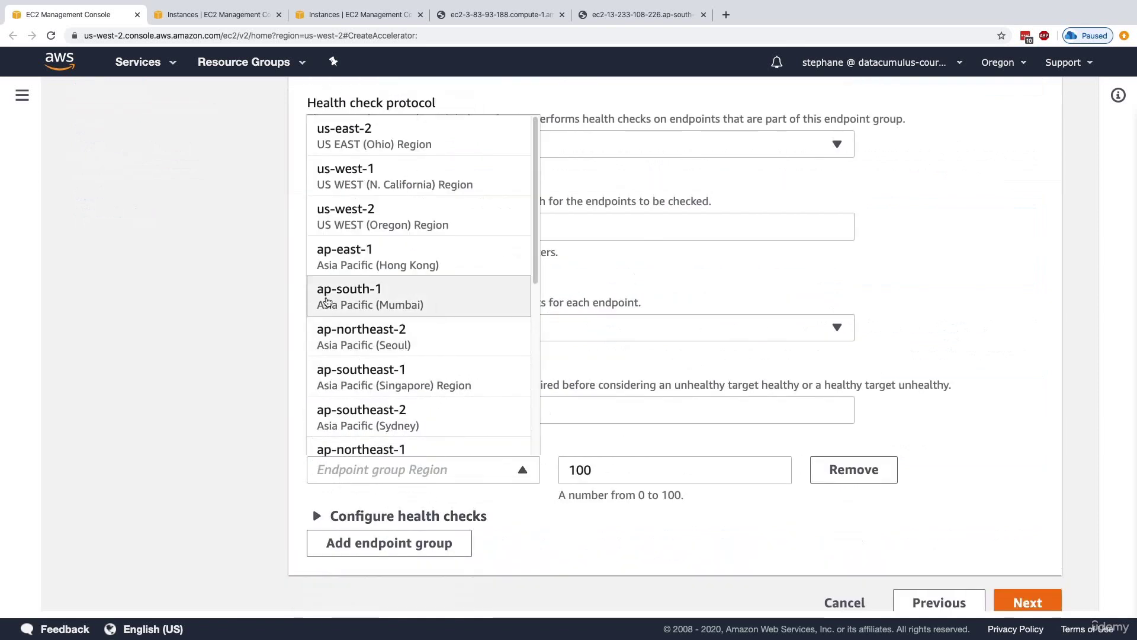
{"action": "left_click", "coordinate": [327, 300]}
{"action": "double_click", "coordinate": [595, 474]}
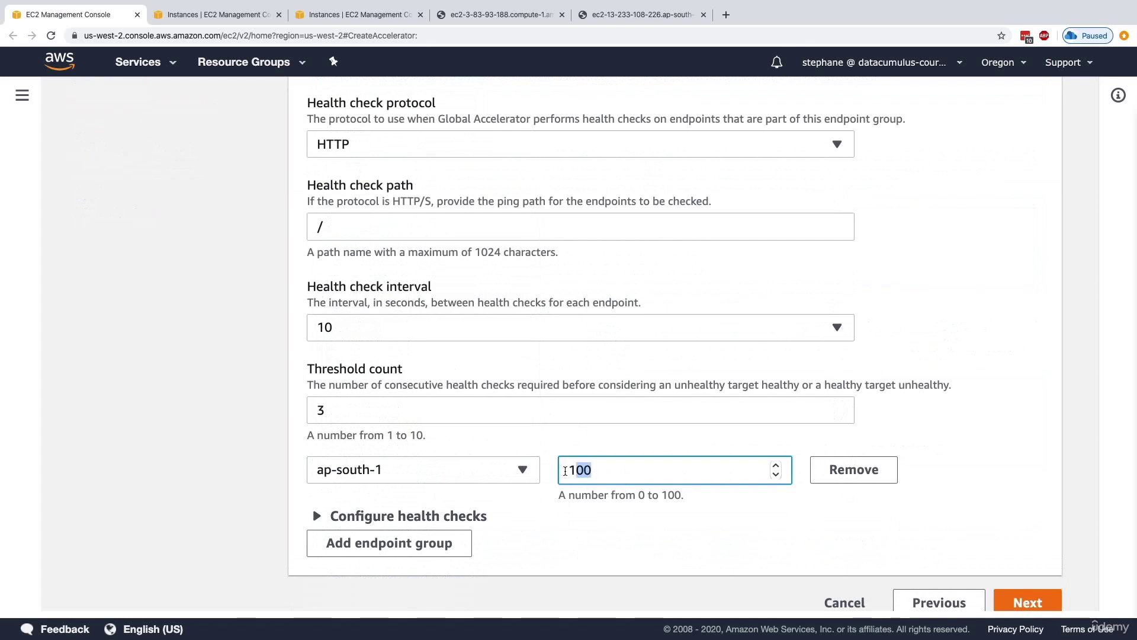
Step: Configure the ap-south-1 group's health check to use the HTTP protocol with path /
{"action": "left_click", "coordinate": [477, 515]}
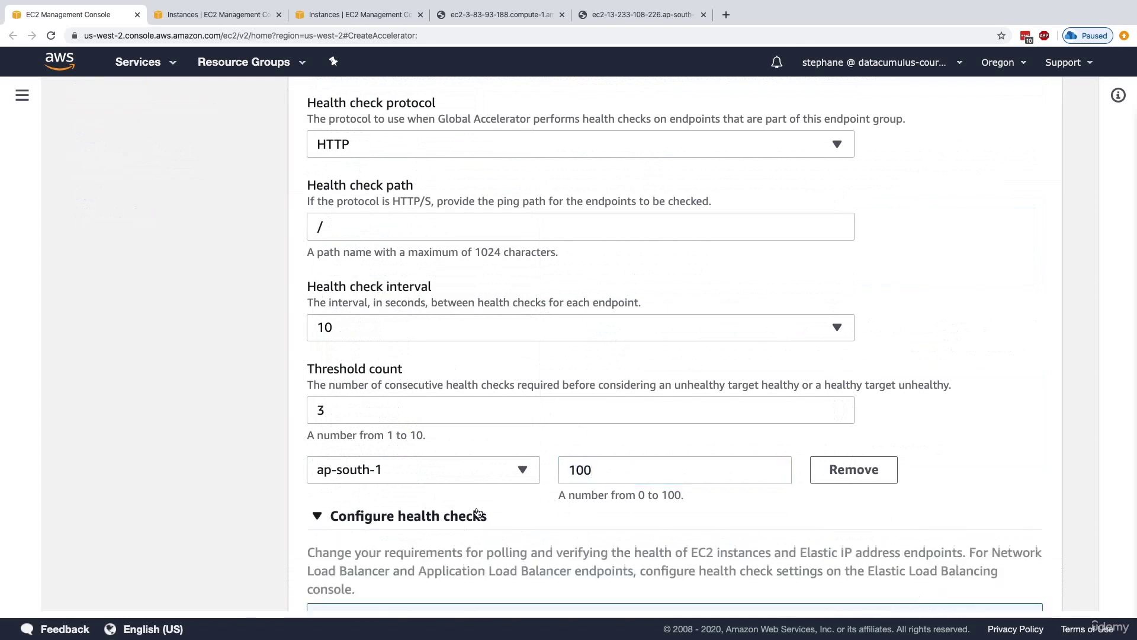
{"action": "scroll", "coordinate": [475, 509], "scroll_direction": "down", "scroll_amount": 8}
{"action": "left_click", "coordinate": [400, 450]}
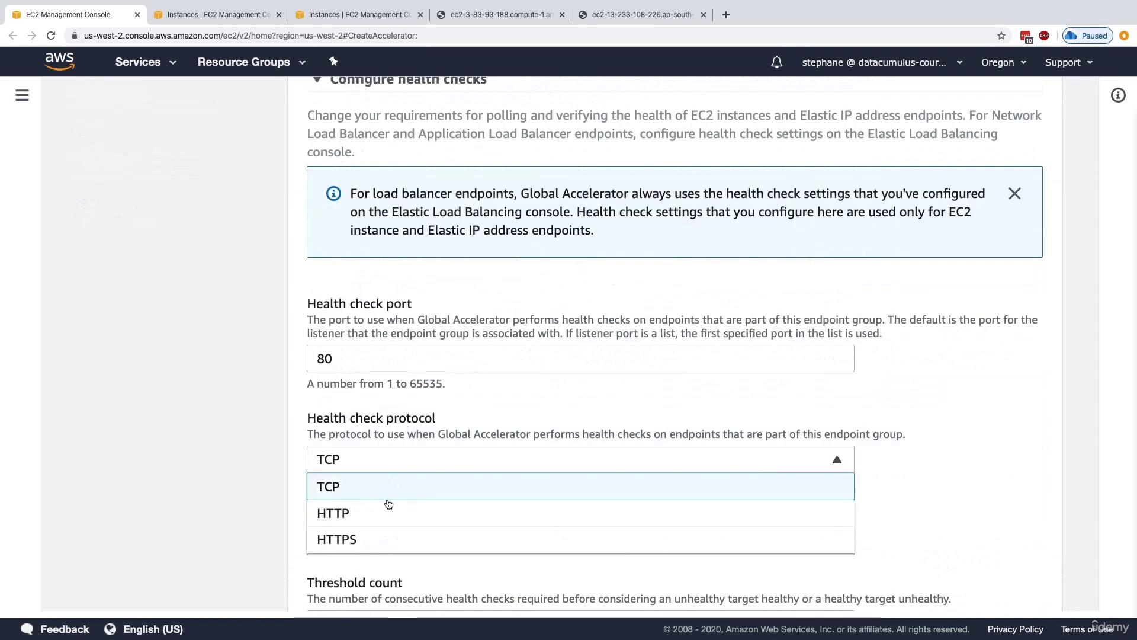
{"action": "left_click", "coordinate": [388, 509]}
{"action": "left_click", "coordinate": [348, 545]}
{"action": "double_click", "coordinate": [348, 545]}
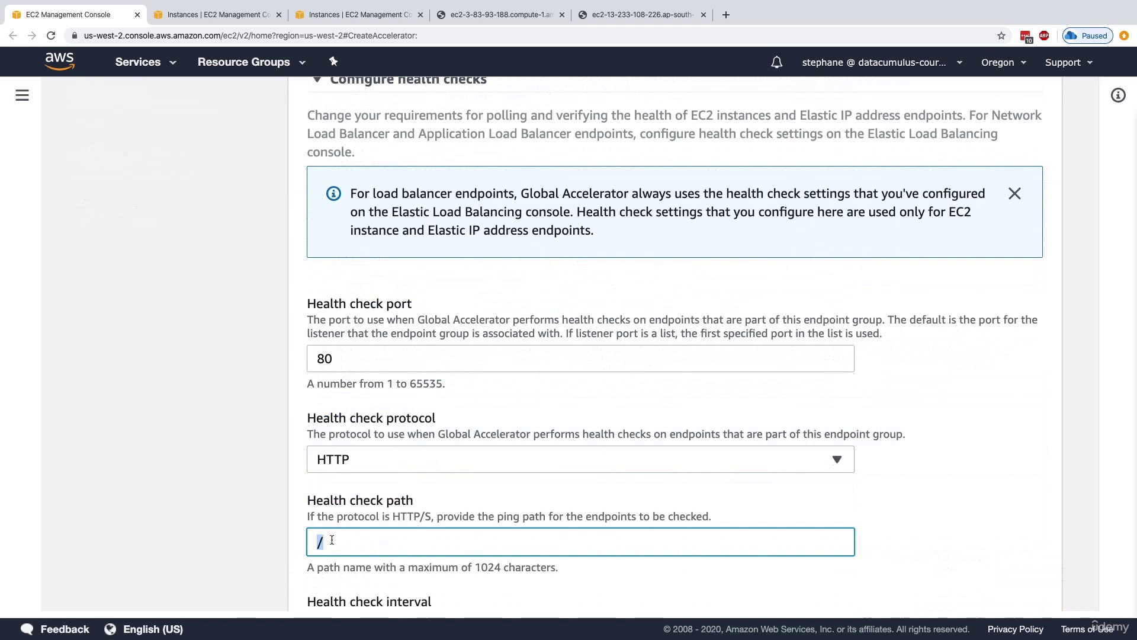
Step: Set the ap-south-1 group's health check interval to 10 seconds and continue to the endpoints
{"action": "scroll", "coordinate": [358, 528], "scroll_direction": "down", "scroll_amount": 4}
{"action": "left_click", "coordinate": [376, 409]}
{"action": "left_click", "coordinate": [376, 447]}
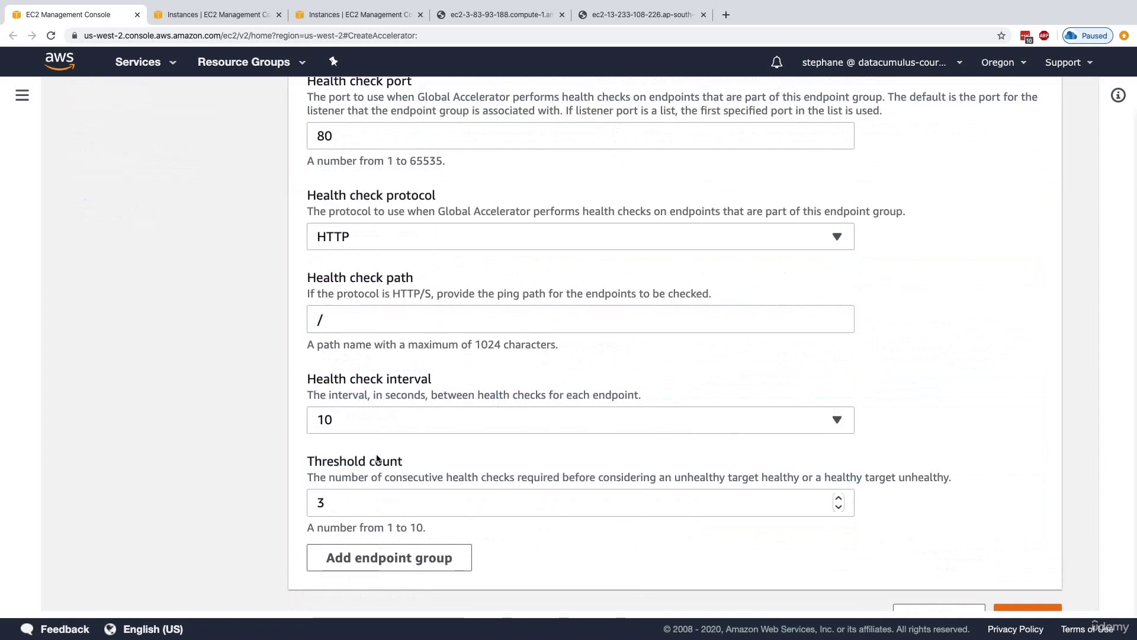
{"action": "left_click_drag", "start_coordinate": [340, 461], "coordinate": [393, 465]}
{"action": "left_click", "coordinate": [394, 468]}
{"action": "scroll", "coordinate": [515, 431], "scroll_direction": "down", "scroll_amount": 1}
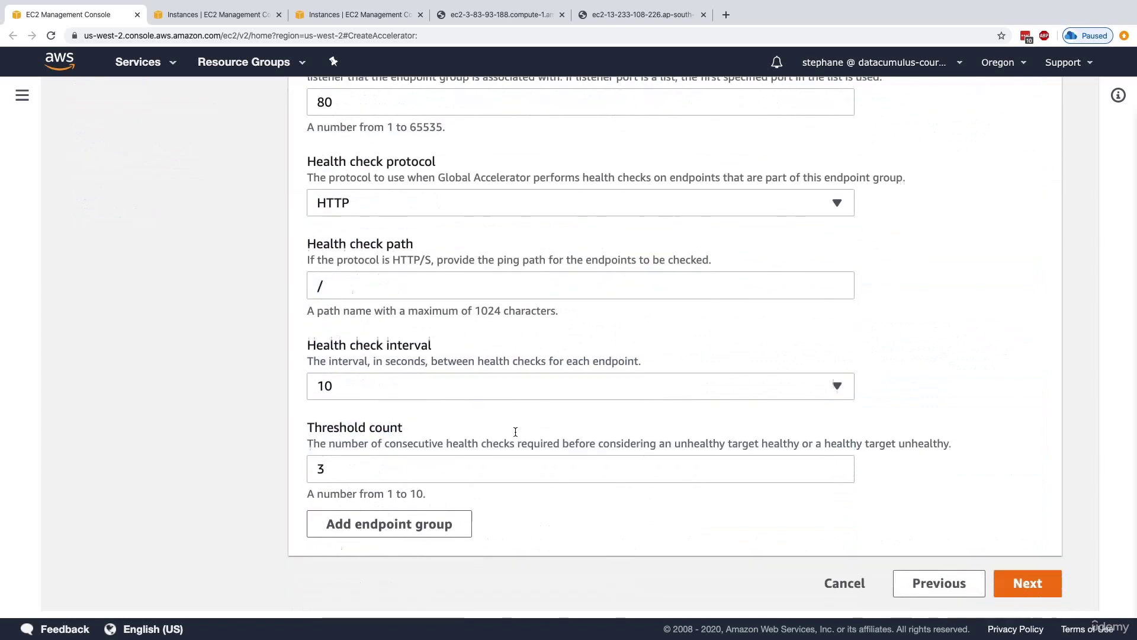
{"action": "left_click", "coordinate": [1020, 586]}
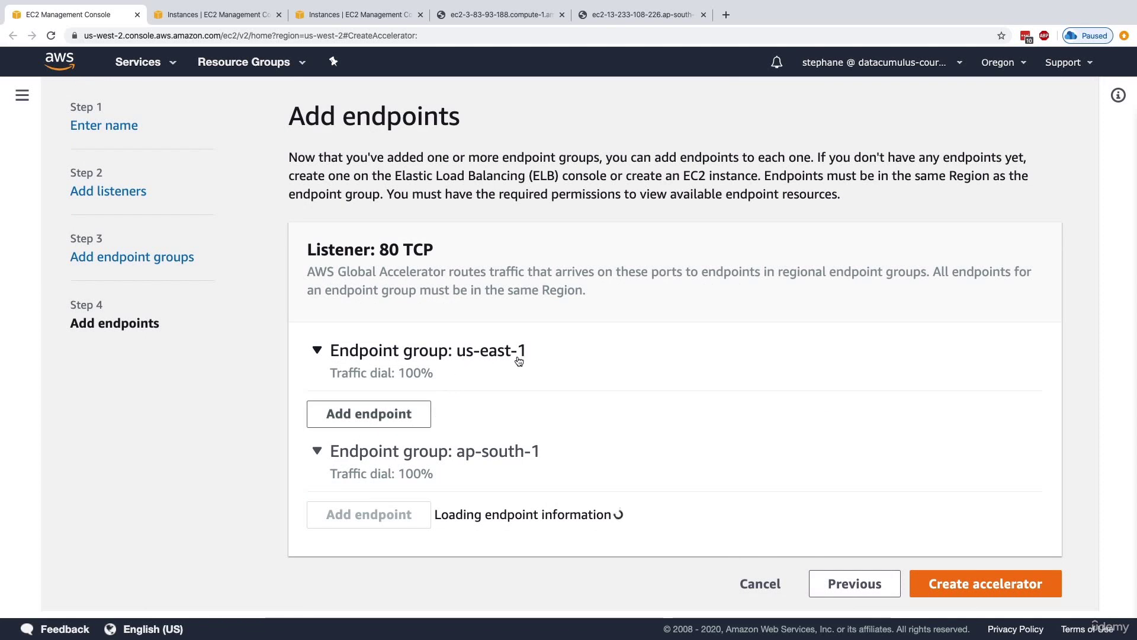
Step: Add EC2 instance i-09585988dafe09c6d as an endpoint of the us-east-1 group, keeping weight 128
{"action": "left_click", "coordinate": [409, 416]}
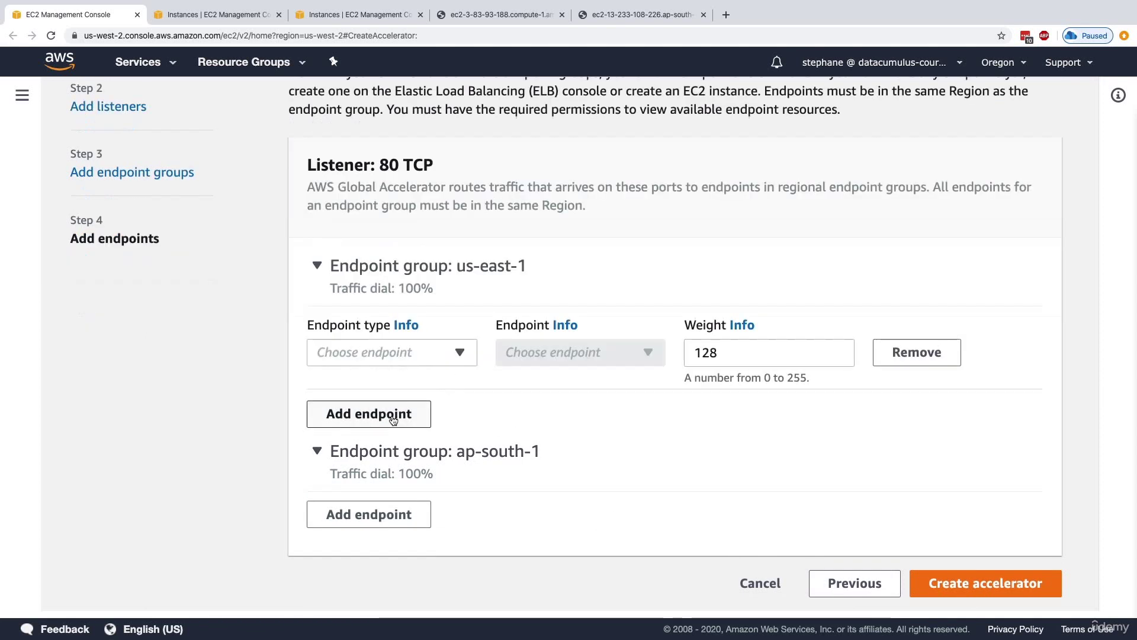
{"action": "left_click", "coordinate": [418, 364]}
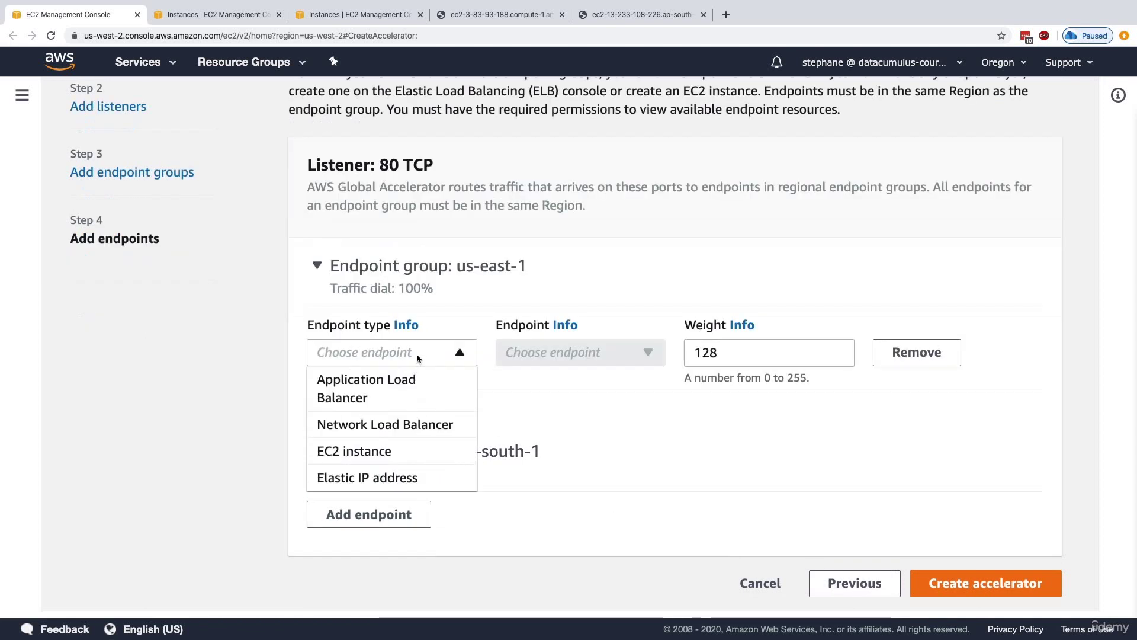
{"action": "left_click", "coordinate": [400, 462]}
{"action": "left_click", "coordinate": [514, 232]}
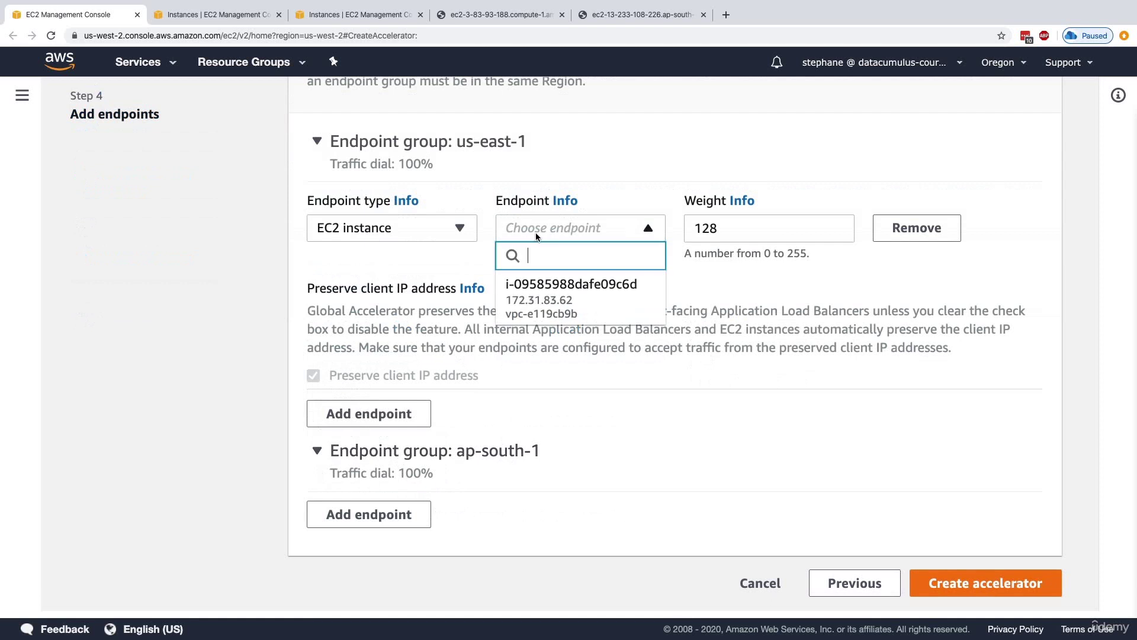
{"action": "left_click", "coordinate": [535, 287]}
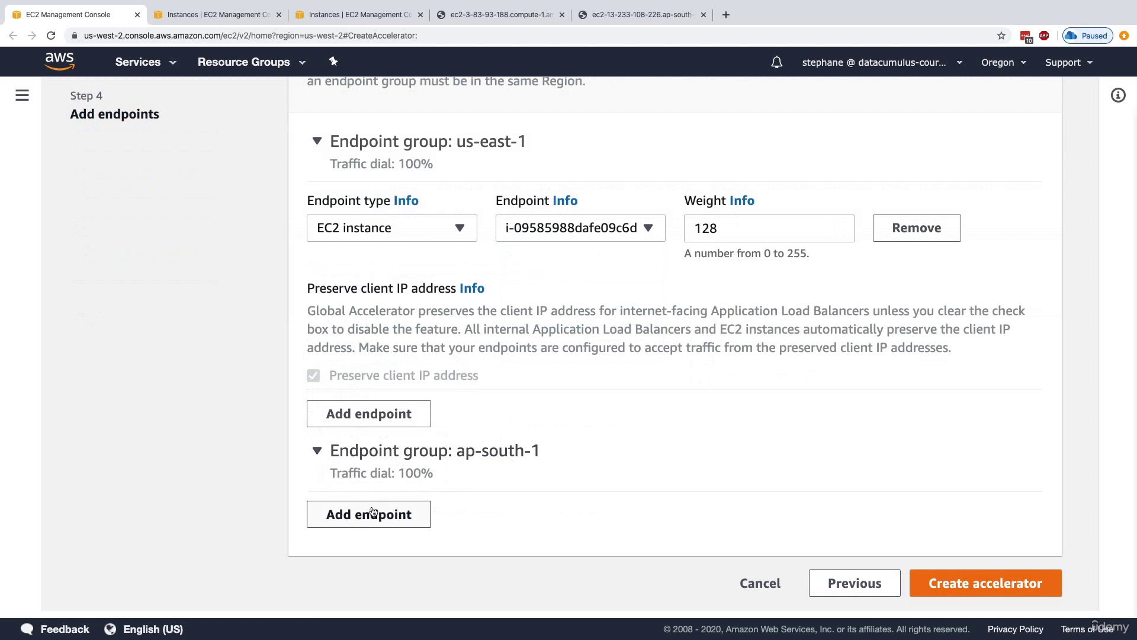
Step: Add EC2 instance i-0db9bf42e748e38ed as an endpoint of the ap-south-1 group, keeping weight 128
{"action": "left_click", "coordinate": [409, 514]}
{"action": "left_click", "coordinate": [424, 453]}
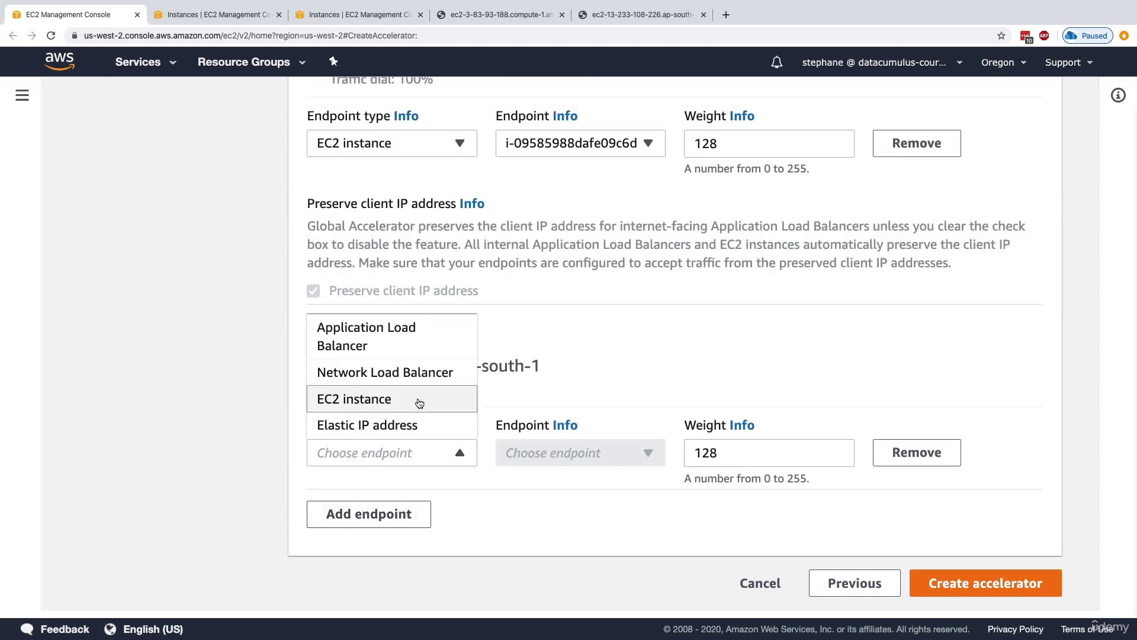
{"action": "left_click", "coordinate": [419, 399]}
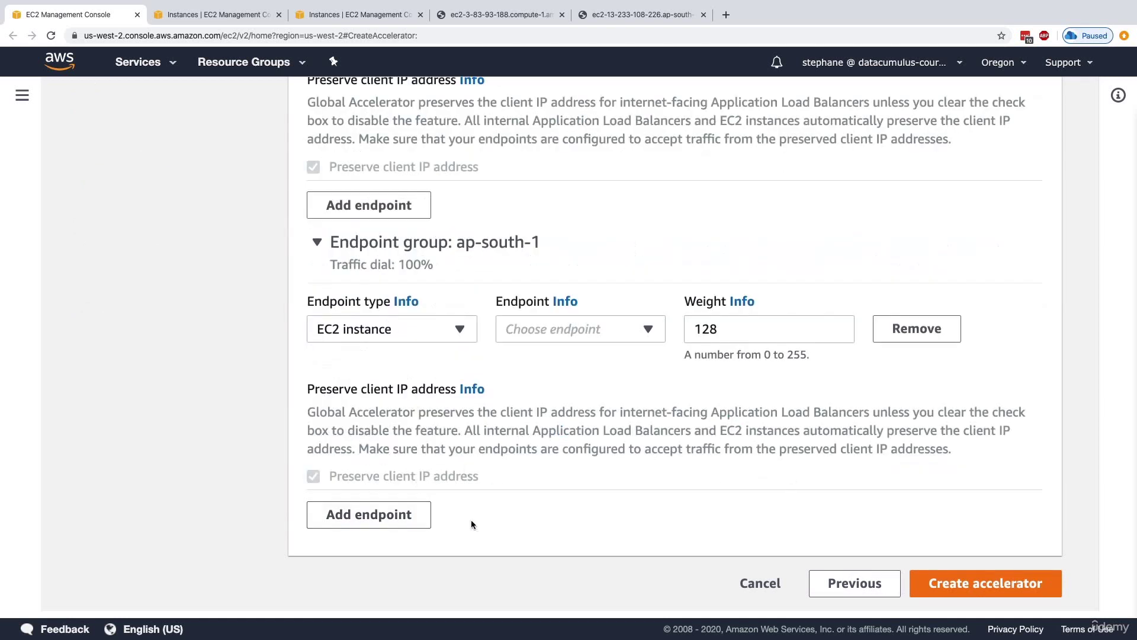
{"action": "left_click", "coordinate": [519, 329]}
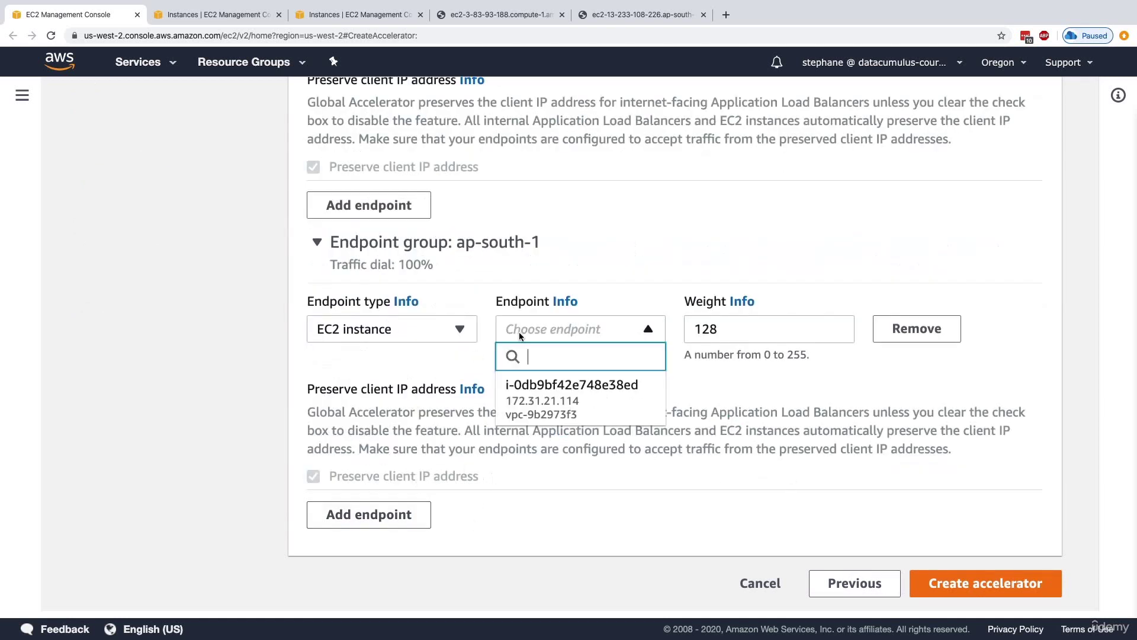
{"action": "left_click", "coordinate": [549, 382]}
{"action": "scroll", "coordinate": [762, 418], "scroll_direction": "up", "scroll_amount": 1}
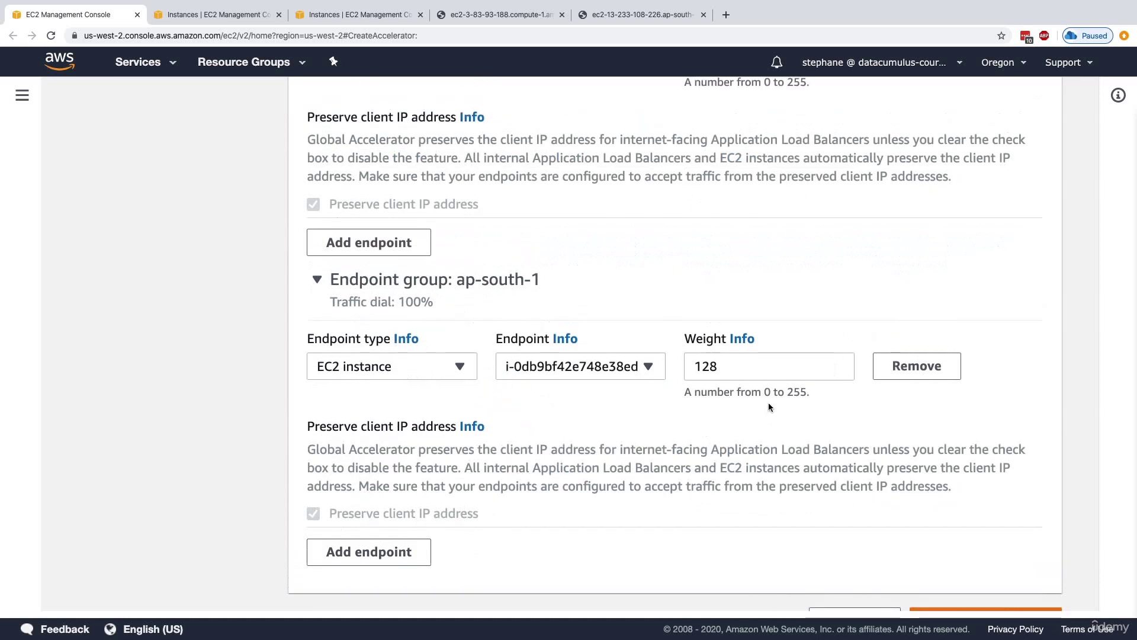
Step: Create the accelerator and check its static IP addresses, DNS name and deployment status
{"action": "scroll", "coordinate": [770, 406], "scroll_direction": "down", "scroll_amount": 1}
{"action": "left_click", "coordinate": [984, 576]}
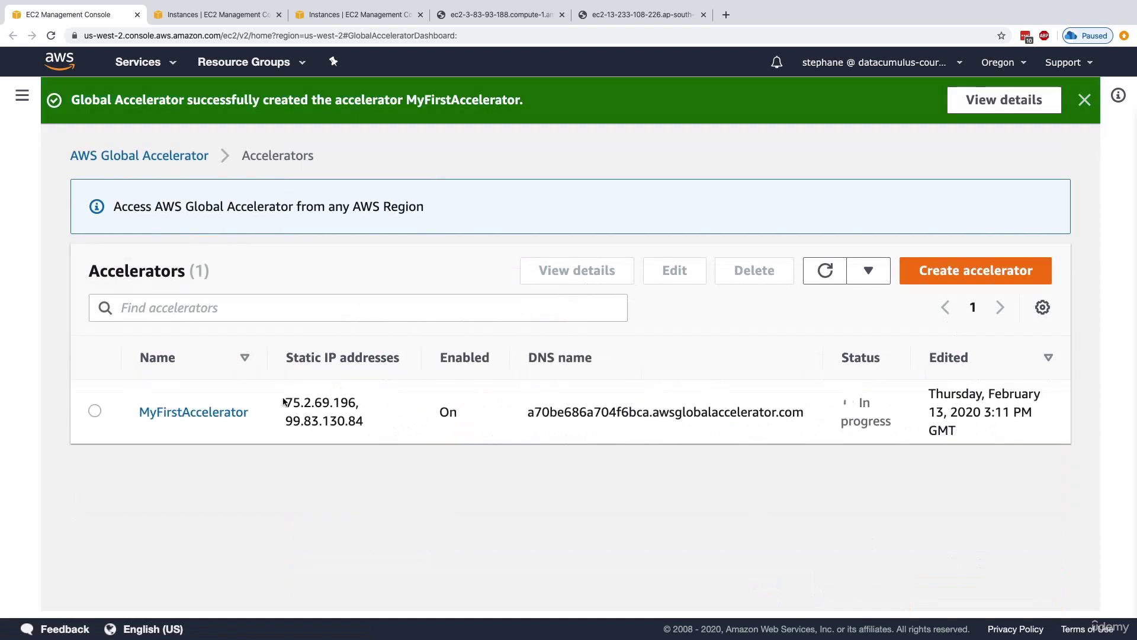
{"action": "left_click_drag", "start_coordinate": [285, 402], "coordinate": [372, 421]}
{"action": "left_click", "coordinate": [371, 422]}
{"action": "left_click", "coordinate": [818, 276]}
{"action": "left_click_drag", "start_coordinate": [531, 413], "coordinate": [772, 420]}
{"action": "left_click", "coordinate": [848, 418]}
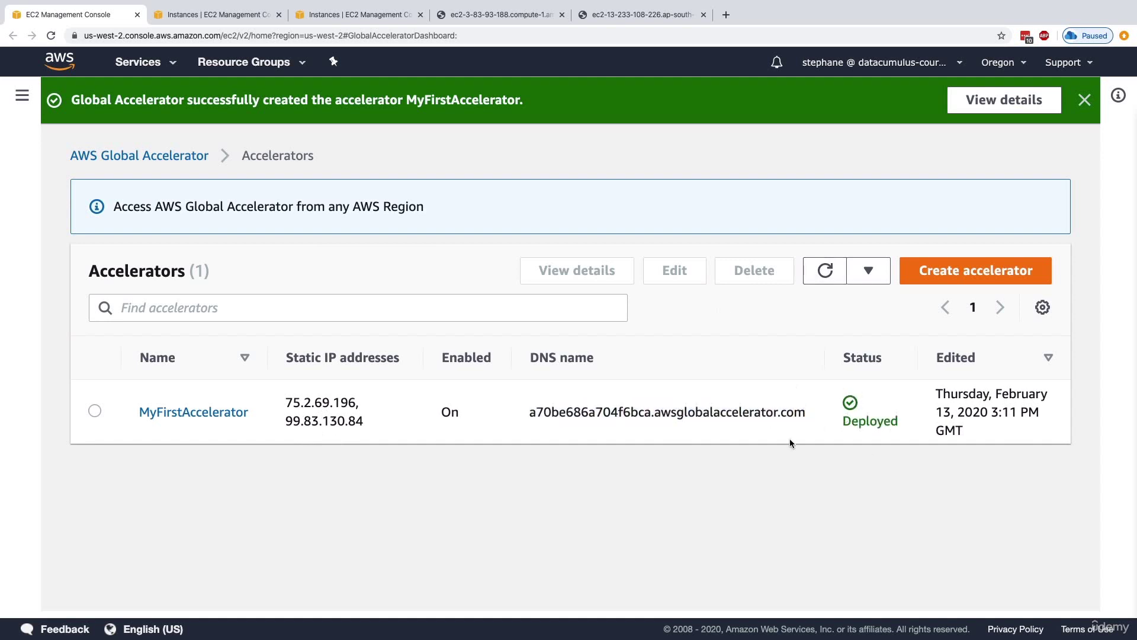
Step: Open MyFirstAccelerator's details and drill into its port 80 TCP listener to view the endpoint groups
{"action": "left_click", "coordinate": [219, 416]}
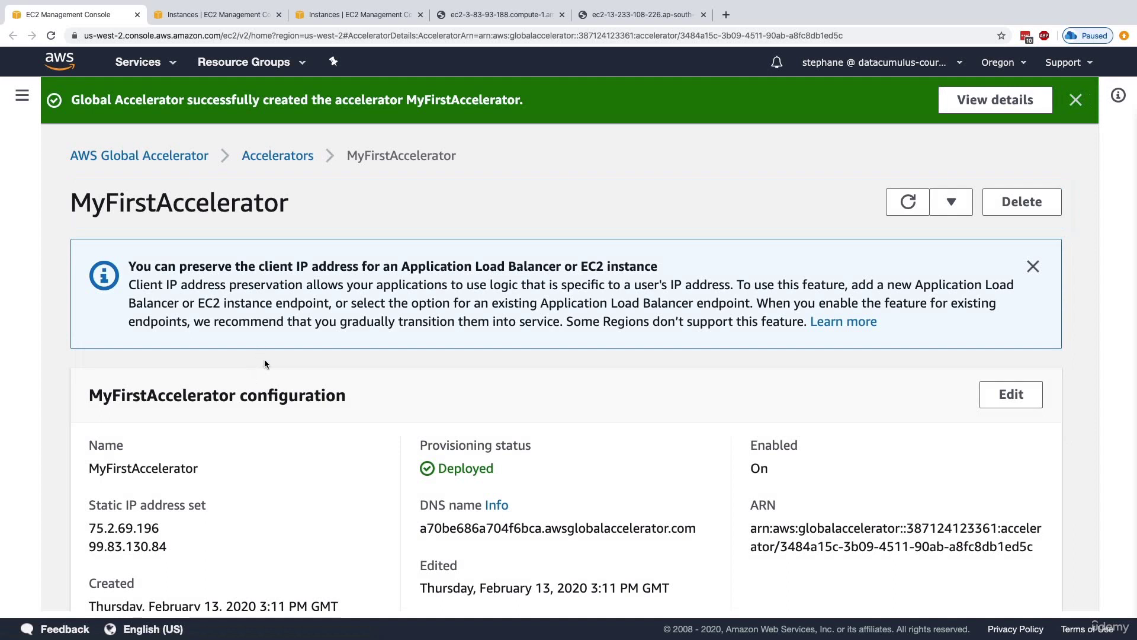
{"action": "scroll", "coordinate": [267, 362], "scroll_direction": "down", "scroll_amount": 3}
{"action": "scroll", "coordinate": [359, 350], "scroll_direction": "down", "scroll_amount": 2}
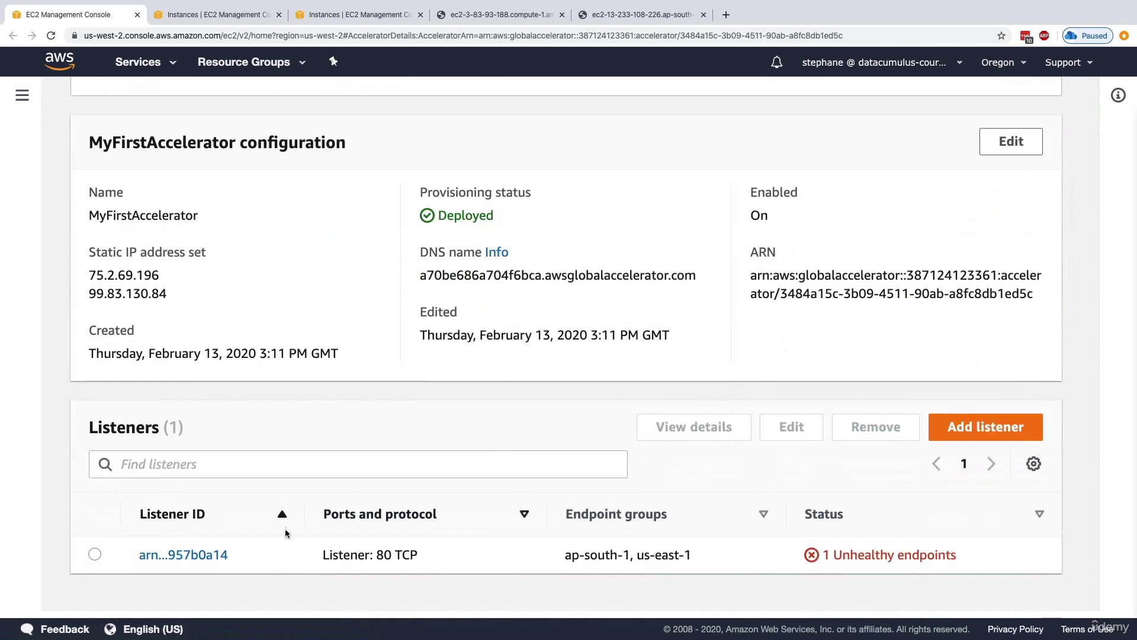
{"action": "left_click", "coordinate": [218, 555]}
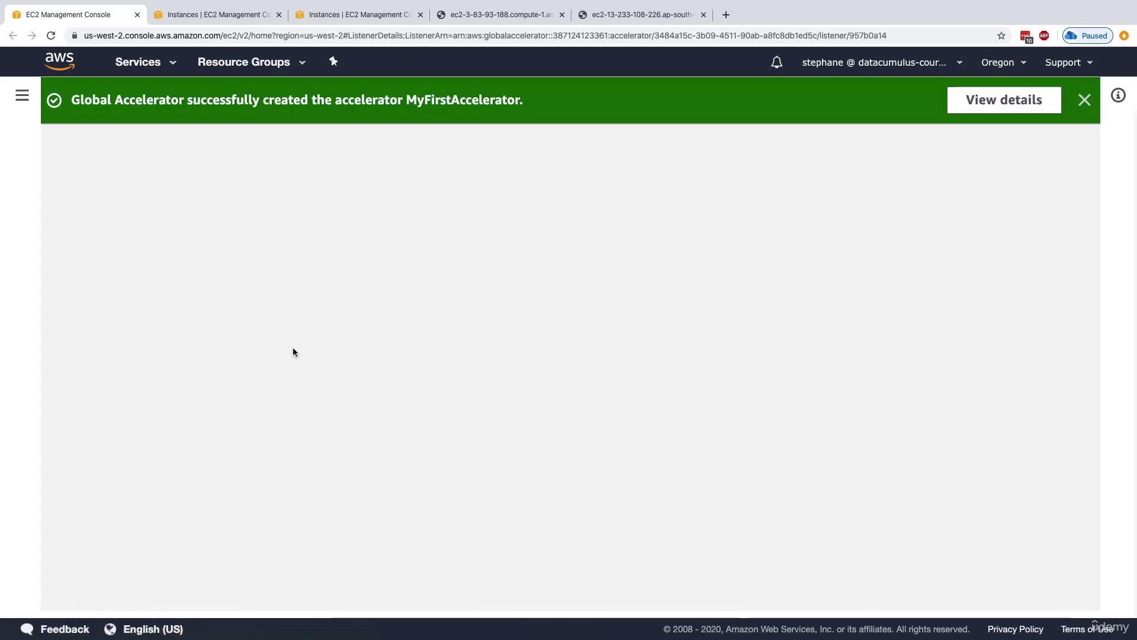
{"action": "scroll", "coordinate": [295, 354], "scroll_direction": "down", "scroll_amount": 4}
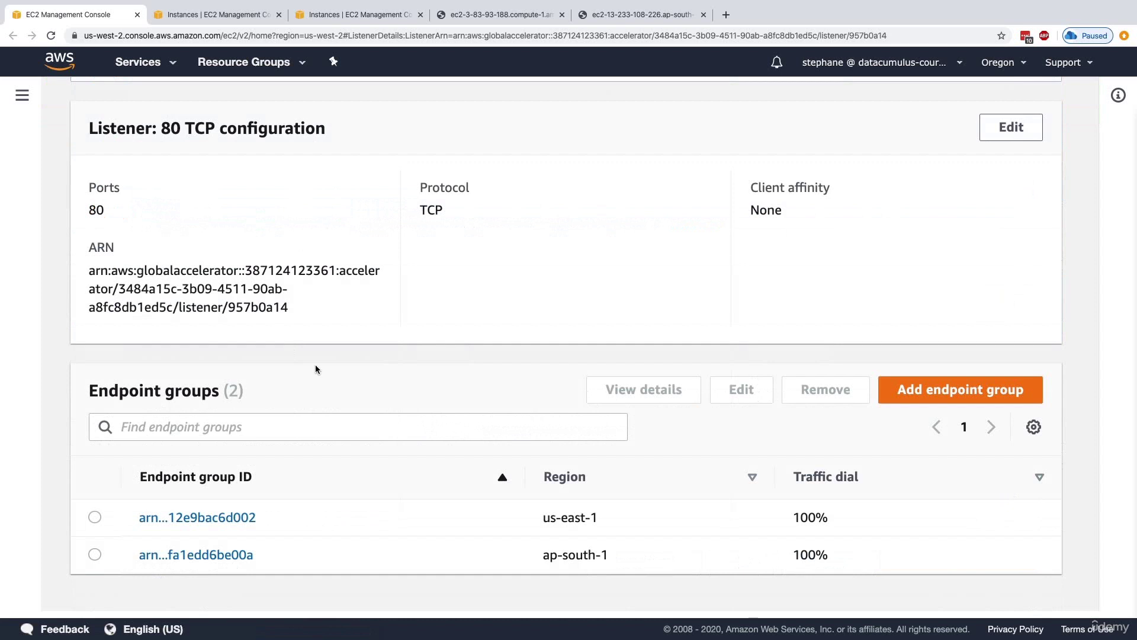
Step: Open the us-east-1 endpoint group and examine its health check settings and the endpoint's health status
{"action": "left_click", "coordinate": [227, 519]}
{"action": "scroll", "coordinate": [312, 430], "scroll_direction": "down", "scroll_amount": 3}
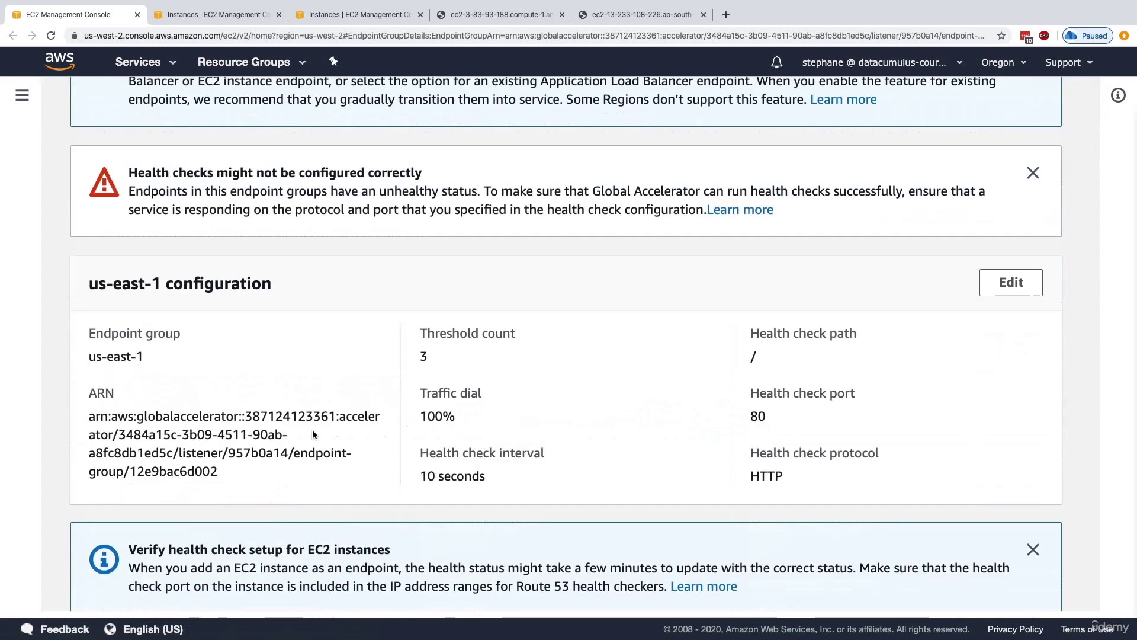
{"action": "scroll", "coordinate": [313, 430], "scroll_direction": "down", "scroll_amount": 2}
{"action": "scroll", "coordinate": [314, 430], "scroll_direction": "down", "scroll_amount": 1}
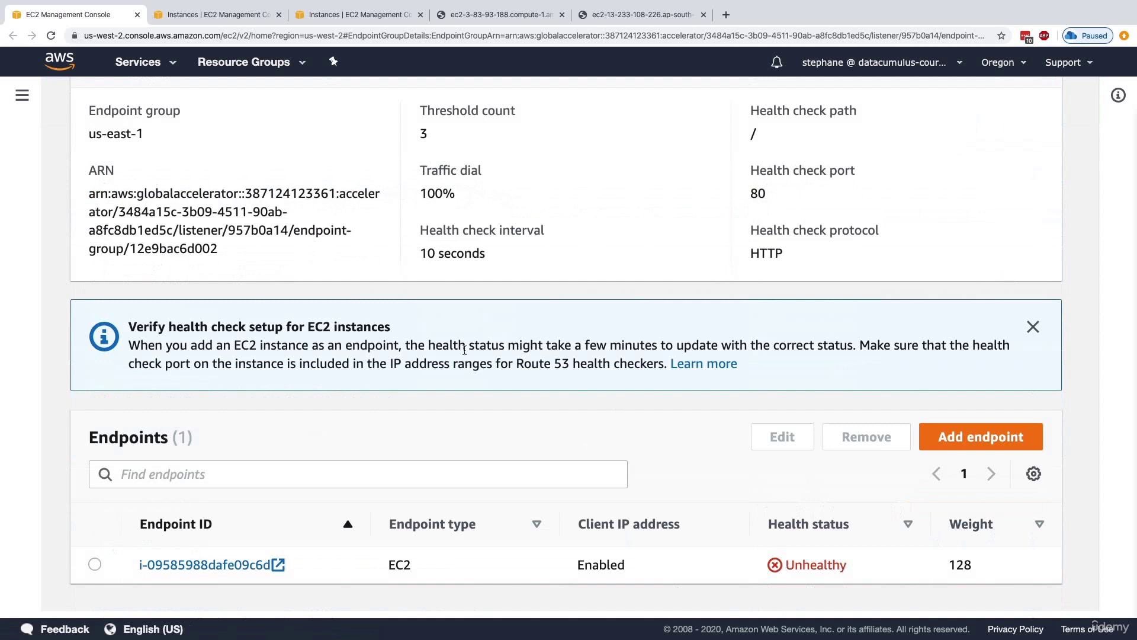
{"action": "left_click_drag", "start_coordinate": [418, 345], "coordinate": [629, 348]}
{"action": "left_click_drag", "start_coordinate": [681, 350], "coordinate": [860, 348]}
{"action": "left_click", "coordinate": [864, 349]}
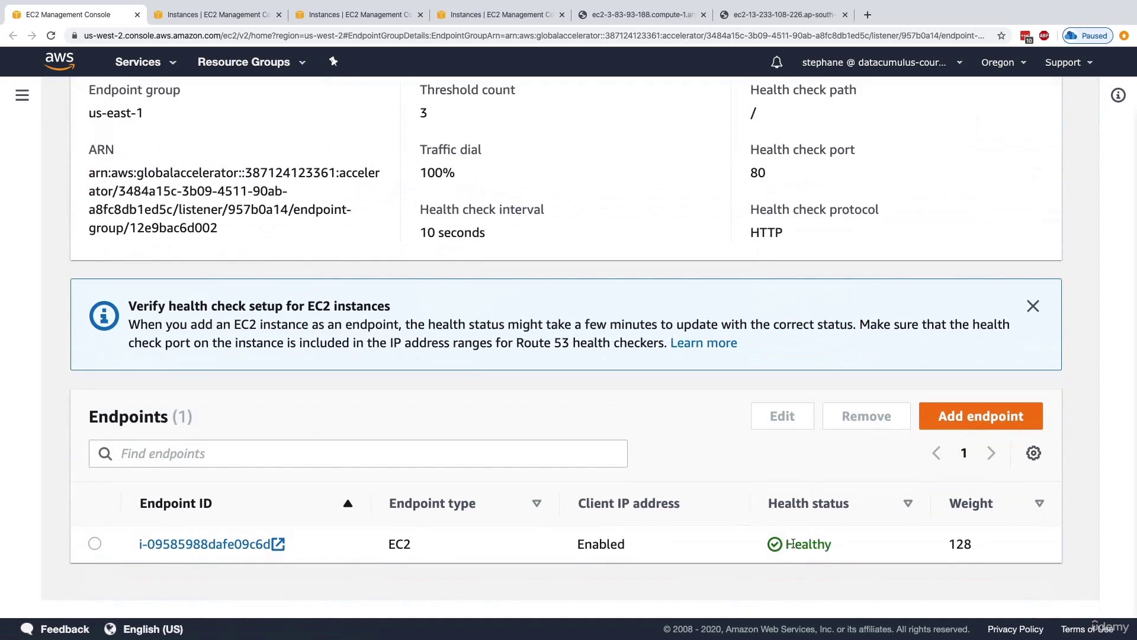
Step: Return to the port 80 listener and check the endpoint health status in the ap-south-1 group
{"action": "scroll", "coordinate": [556, 428], "scroll_direction": "up", "scroll_amount": 5}
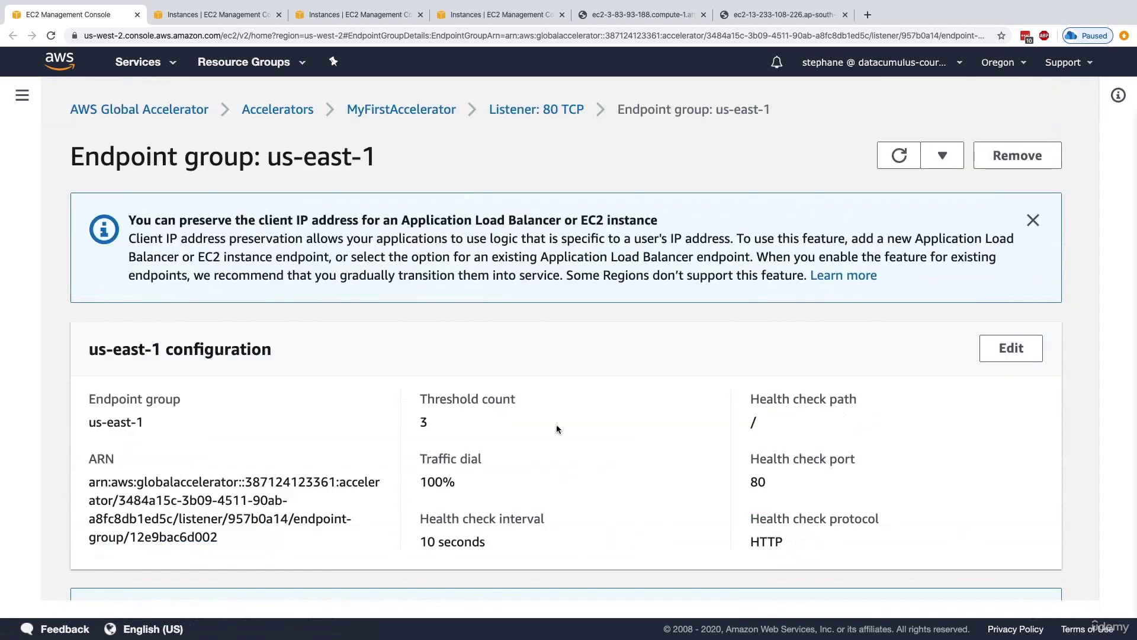
{"action": "left_click", "coordinate": [536, 109]}
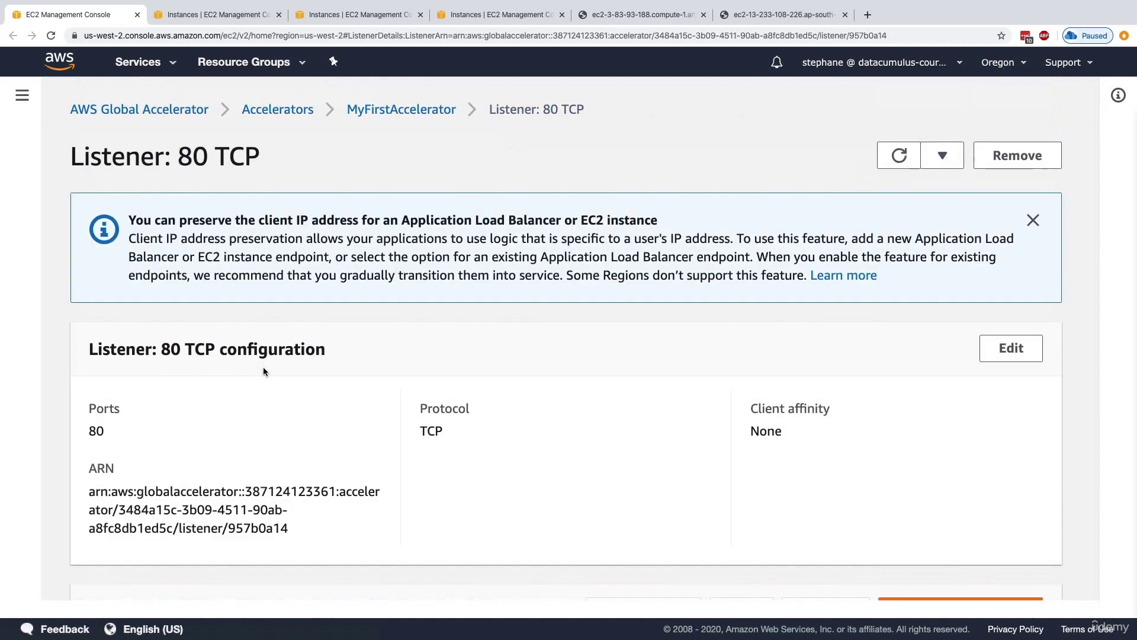
{"action": "scroll", "coordinate": [263, 368], "scroll_direction": "down", "scroll_amount": 4}
{"action": "left_click", "coordinate": [236, 543]}
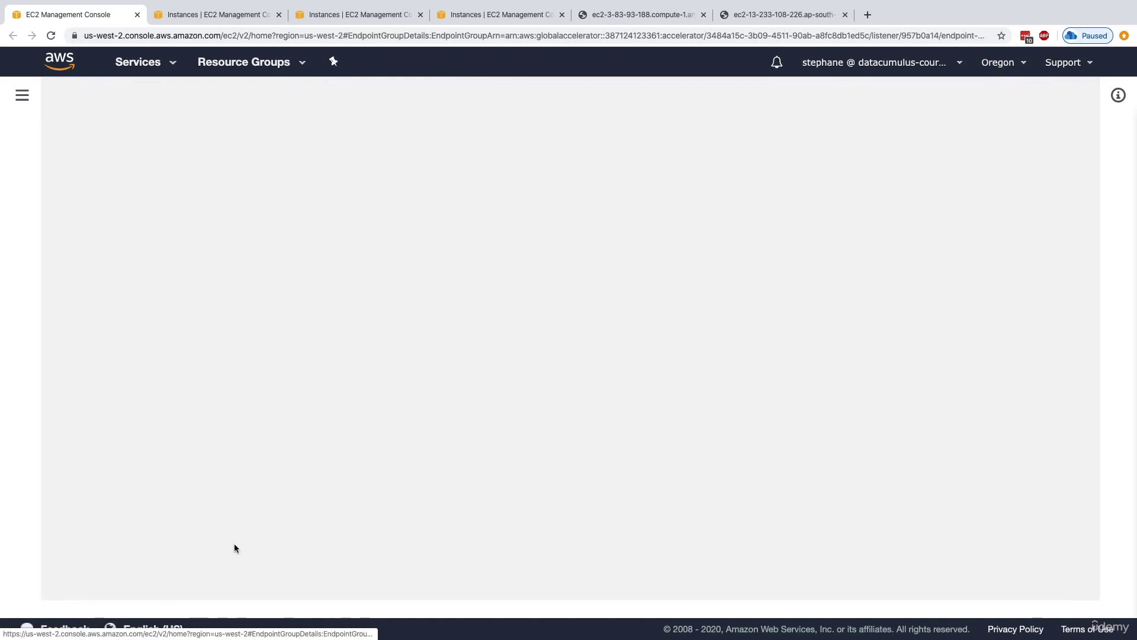
{"action": "scroll", "coordinate": [453, 458], "scroll_direction": "down", "scroll_amount": 5}
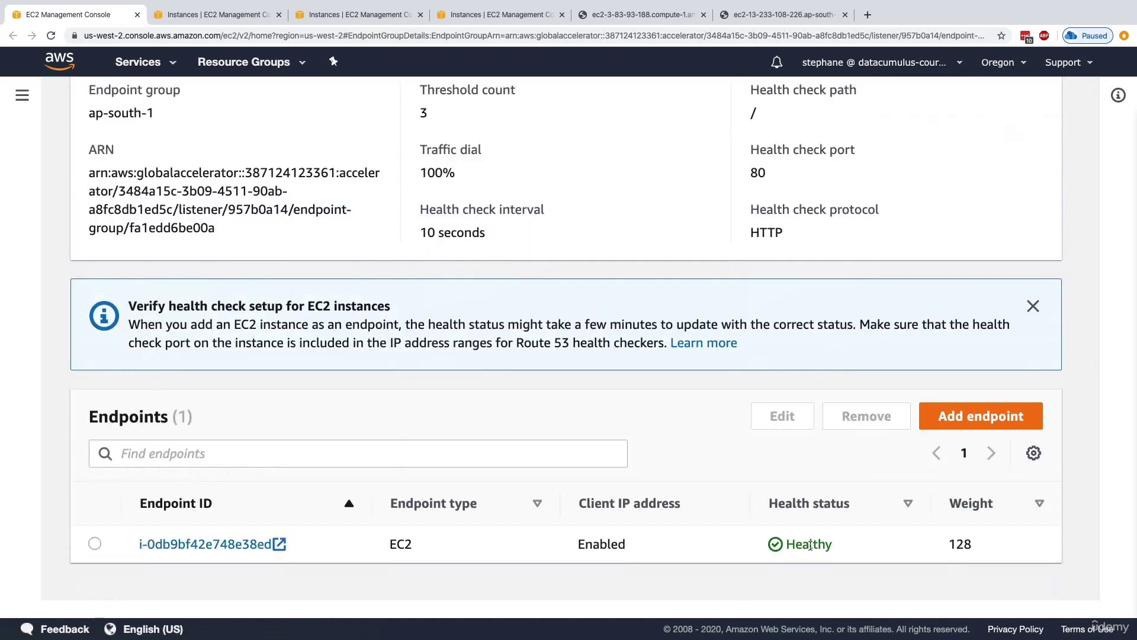
Step: Copy the accelerator's DNS name from the accelerators list and load it in a new browser tab to check the responding region
{"action": "scroll", "coordinate": [454, 220], "scroll_direction": "up", "scroll_amount": 5}
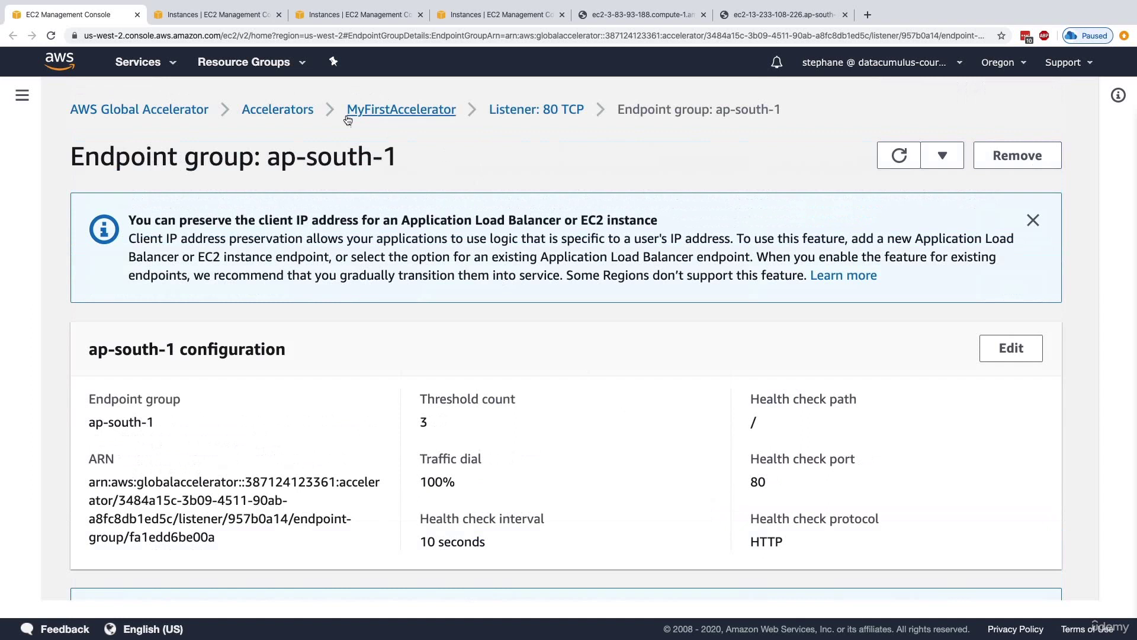
{"action": "left_click", "coordinate": [301, 112]}
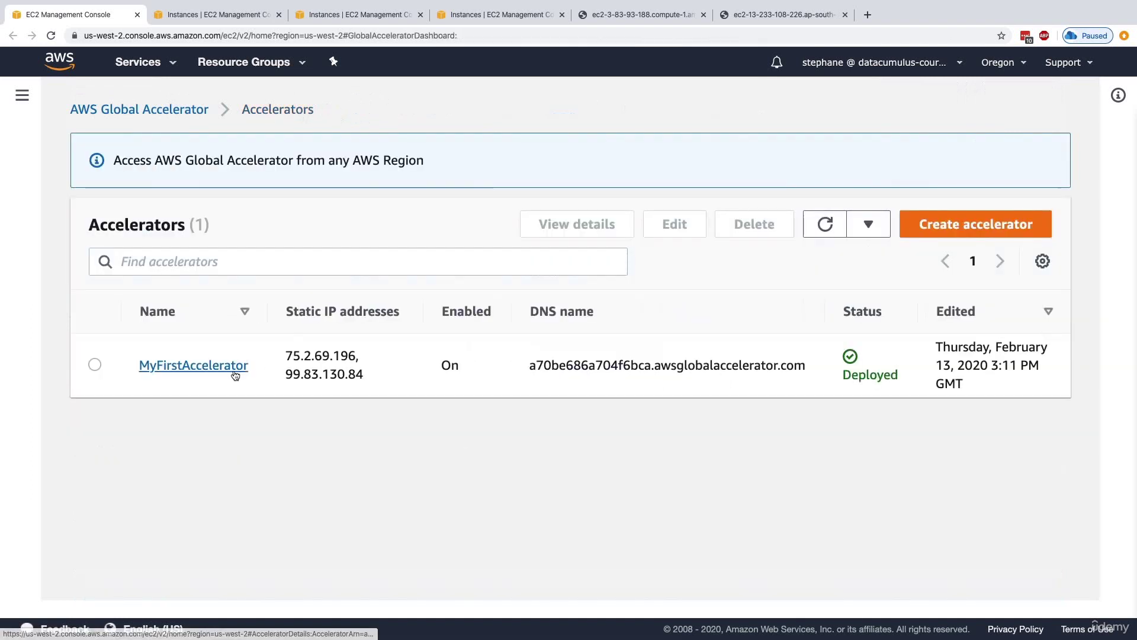
{"action": "double_click", "coordinate": [540, 365]}
{"action": "key", "text": "ctrl+c"}
{"action": "key", "text": "ctrl+t"}
{"action": "key", "text": "ctrl+v"}
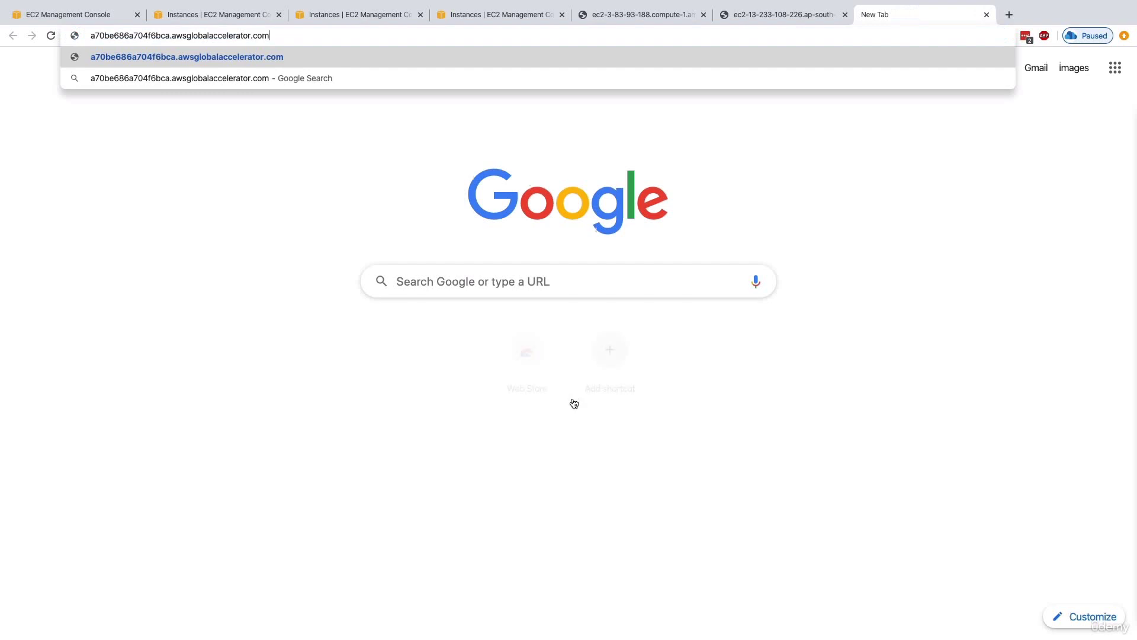
{"action": "key", "text": "Return"}
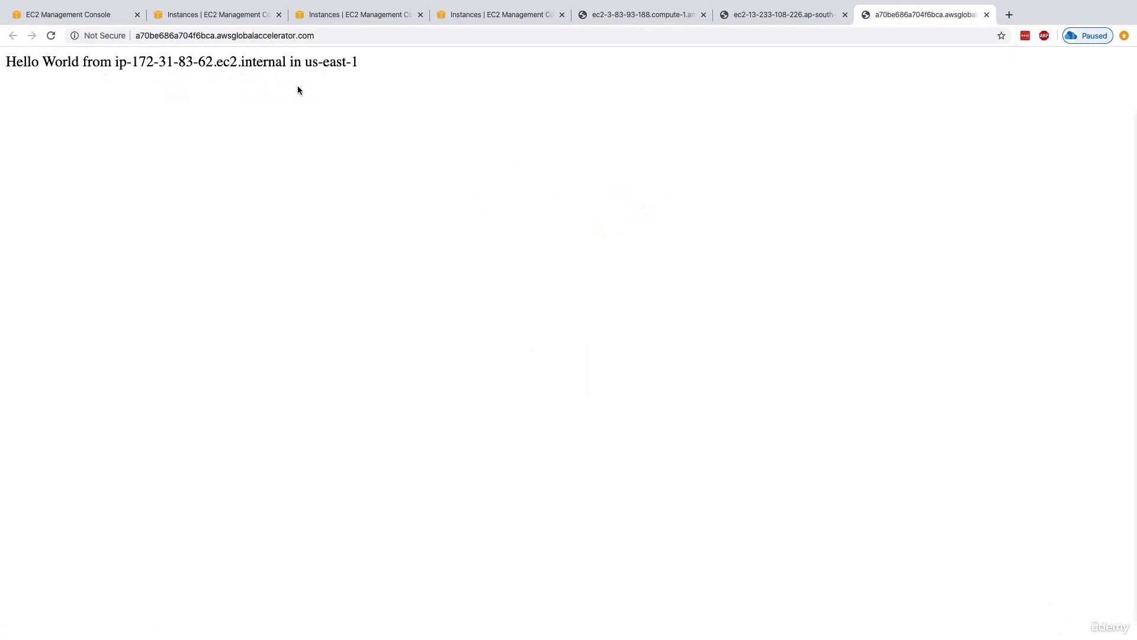
{"action": "left_click_drag", "start_coordinate": [304, 64], "coordinate": [360, 64]}
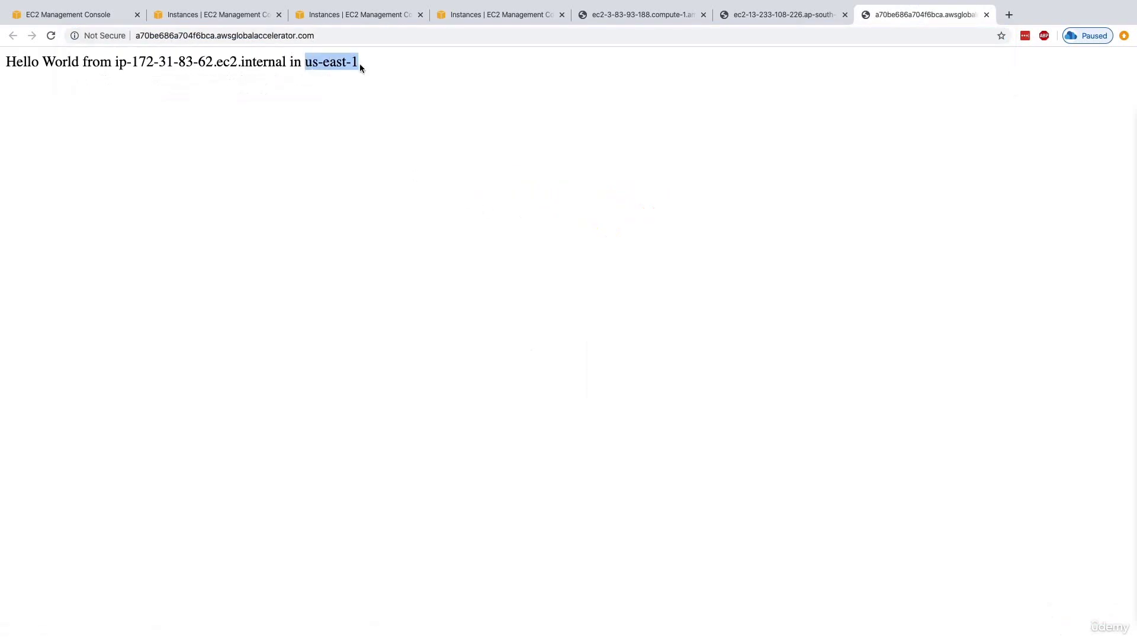
{"action": "left_click", "coordinate": [360, 64]}
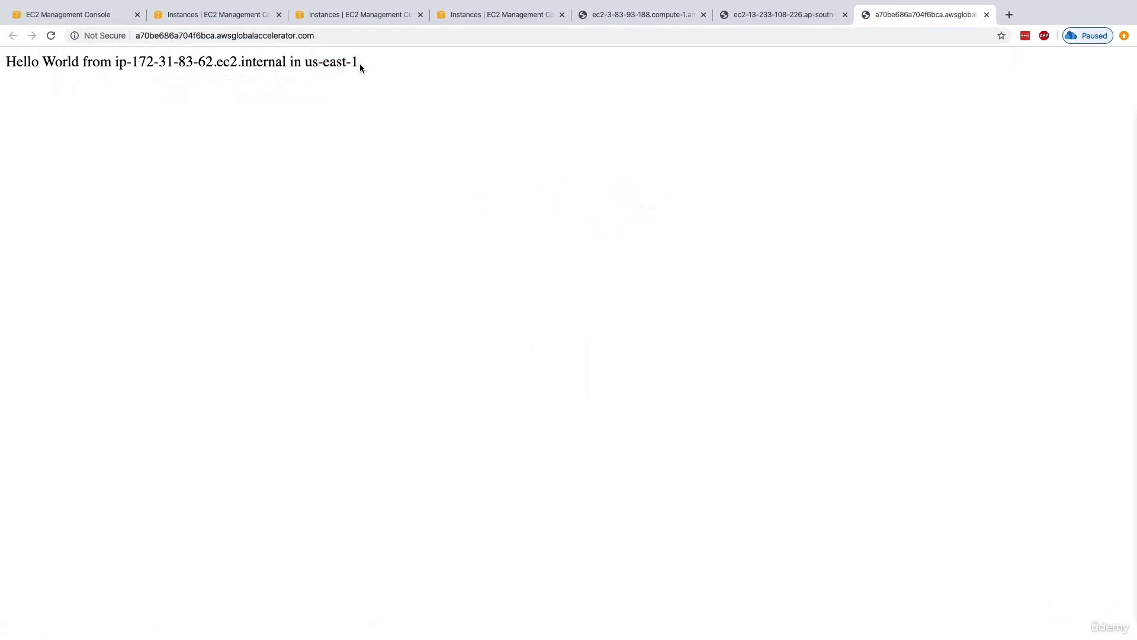
Step: Reload the accelerator page repeatedly to check which region keeps answering
{"action": "key", "text": "super+r"}
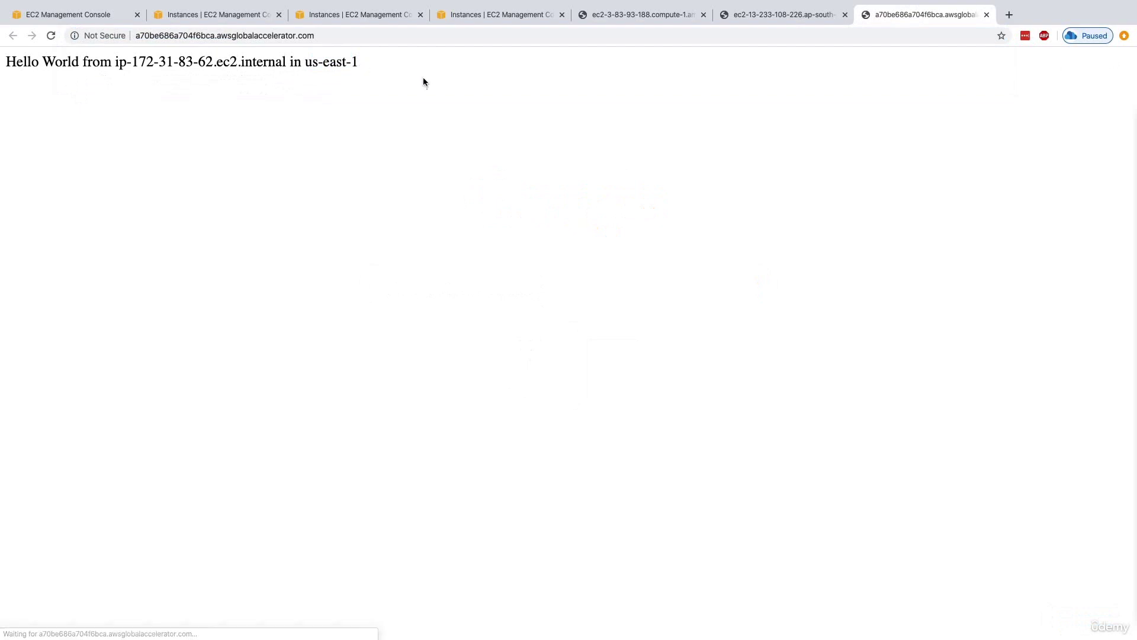
{"action": "key", "text": "super+r"}
{"action": "key", "text": "super+r"}
{"action": "key", "text": "super+r"}
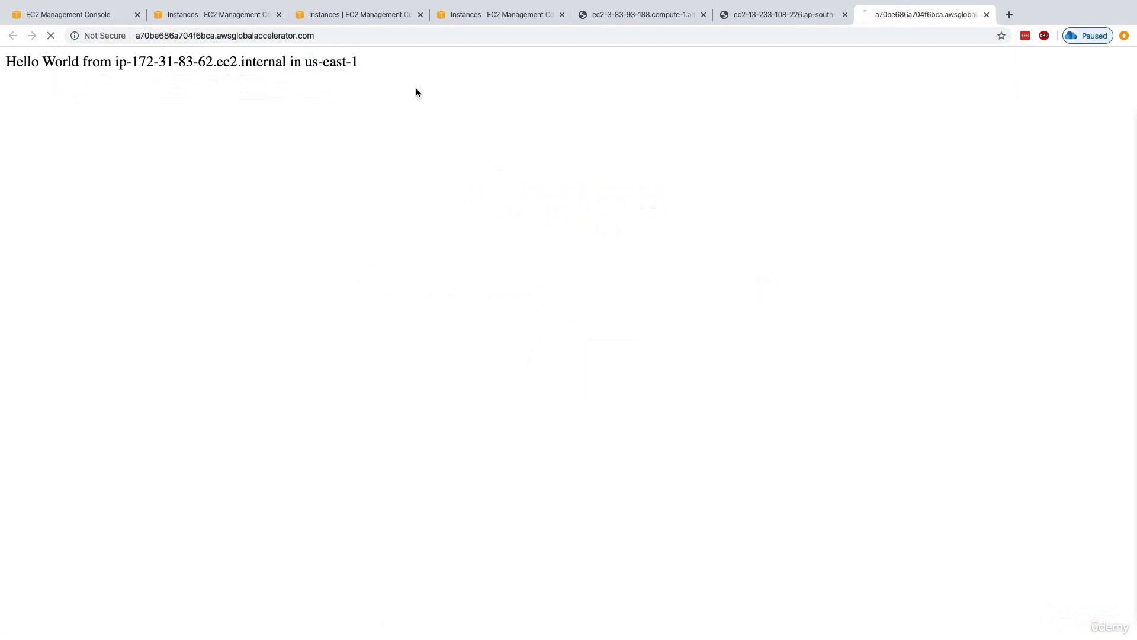
{"action": "key", "text": "super+r"}
{"action": "key", "text": "super+r"}
{"action": "key", "text": "super+r"}
{"action": "key", "text": "super+r"}
{"action": "key", "text": "super+r"}
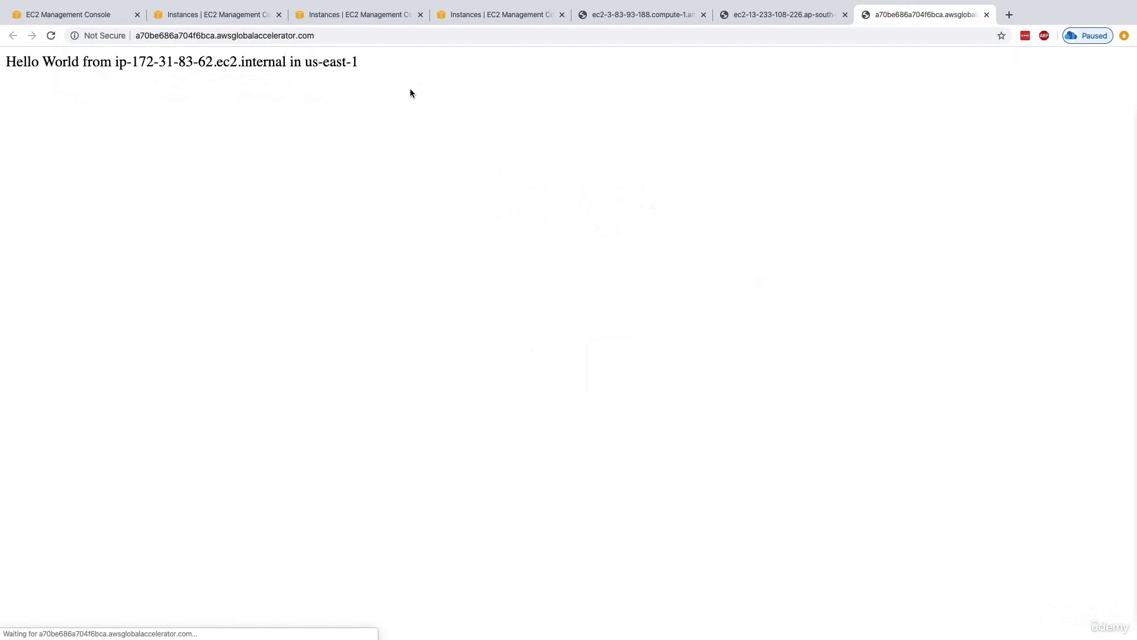
{"action": "key", "text": "super+r"}
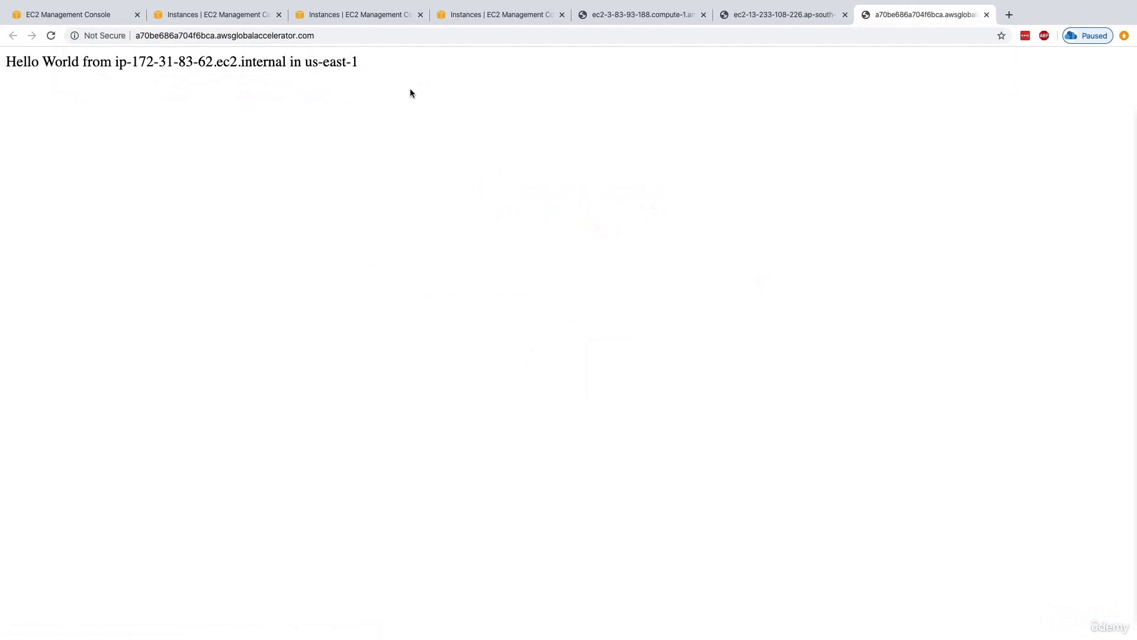
Step: Connect the VPN to a server in Indonesia and return to the accelerator page
{"action": "mouse_move", "coordinate": [696, 5]}
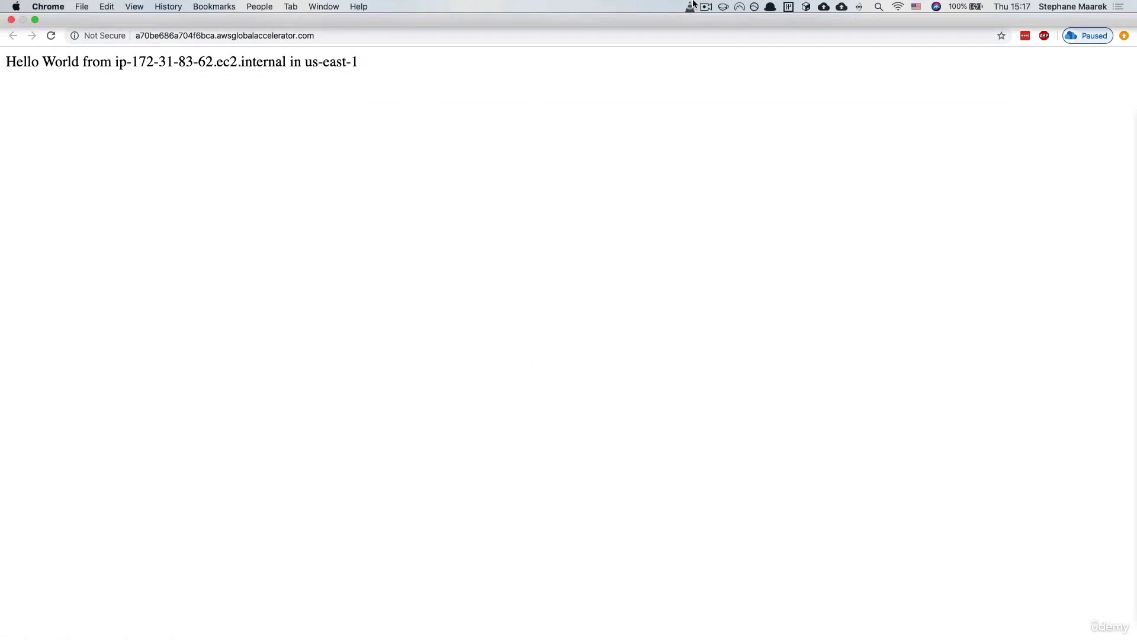
{"action": "left_click", "coordinate": [739, 7]}
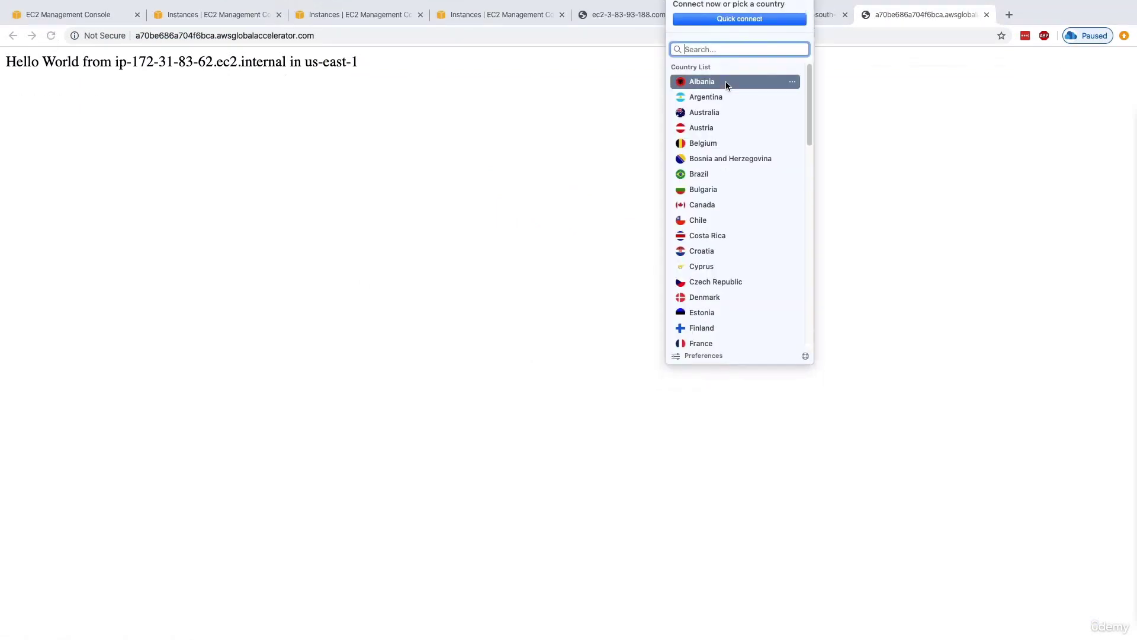
{"action": "type", "text": "indonesi"}
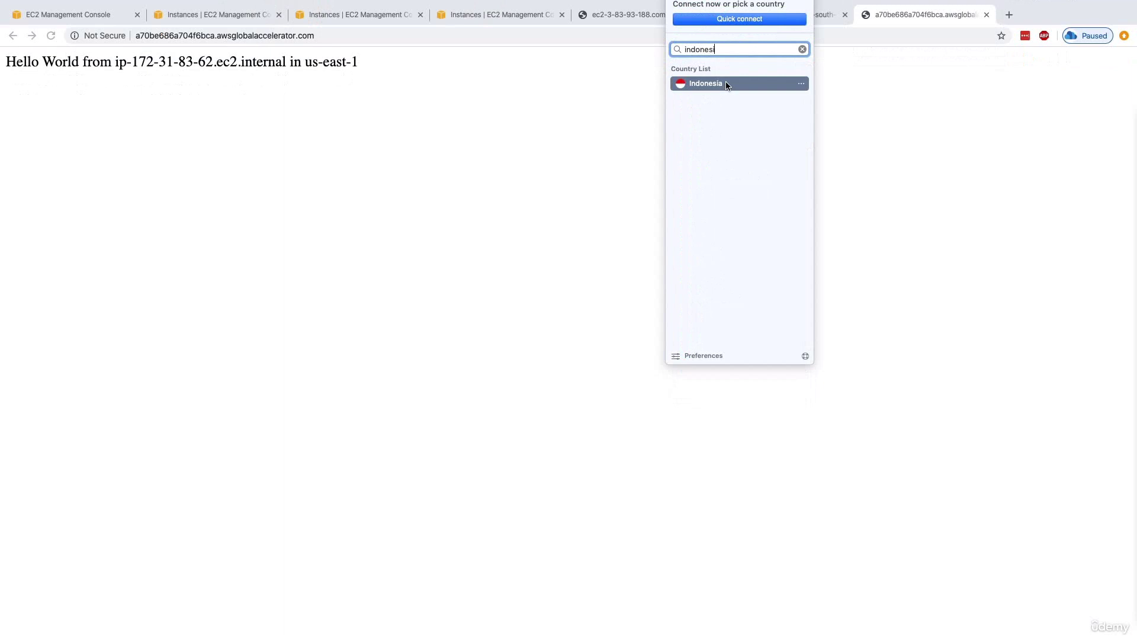
{"action": "left_click", "coordinate": [728, 85]}
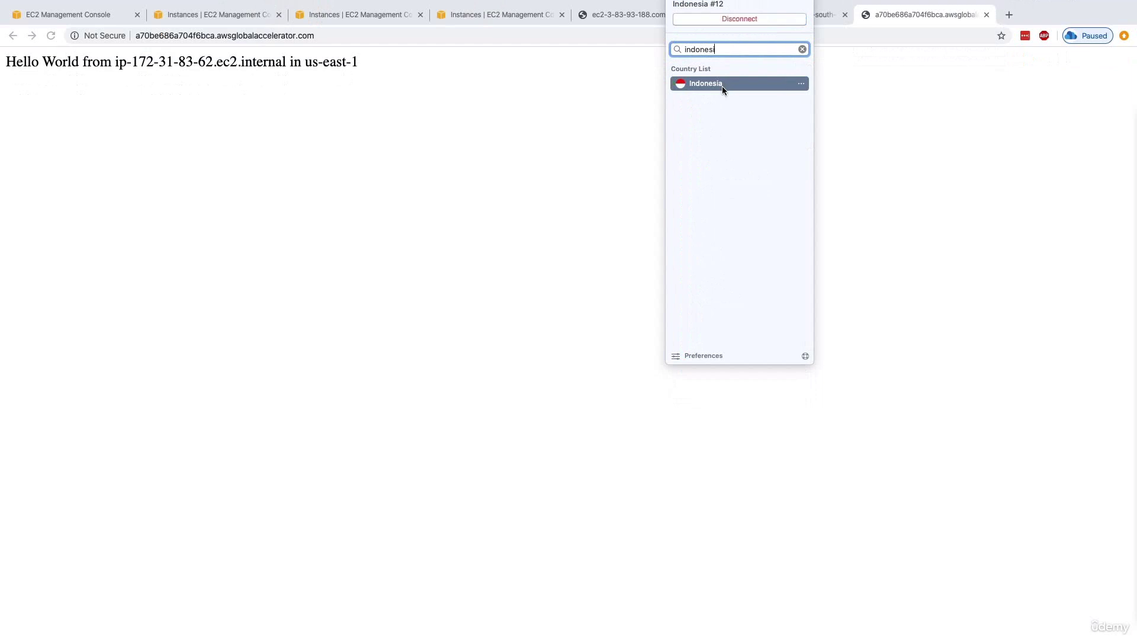
{"action": "left_click", "coordinate": [537, 128]}
Step: Reload the accelerator page over the Indonesian VPN connection and check which region responds
{"action": "left_click", "coordinate": [54, 35]}
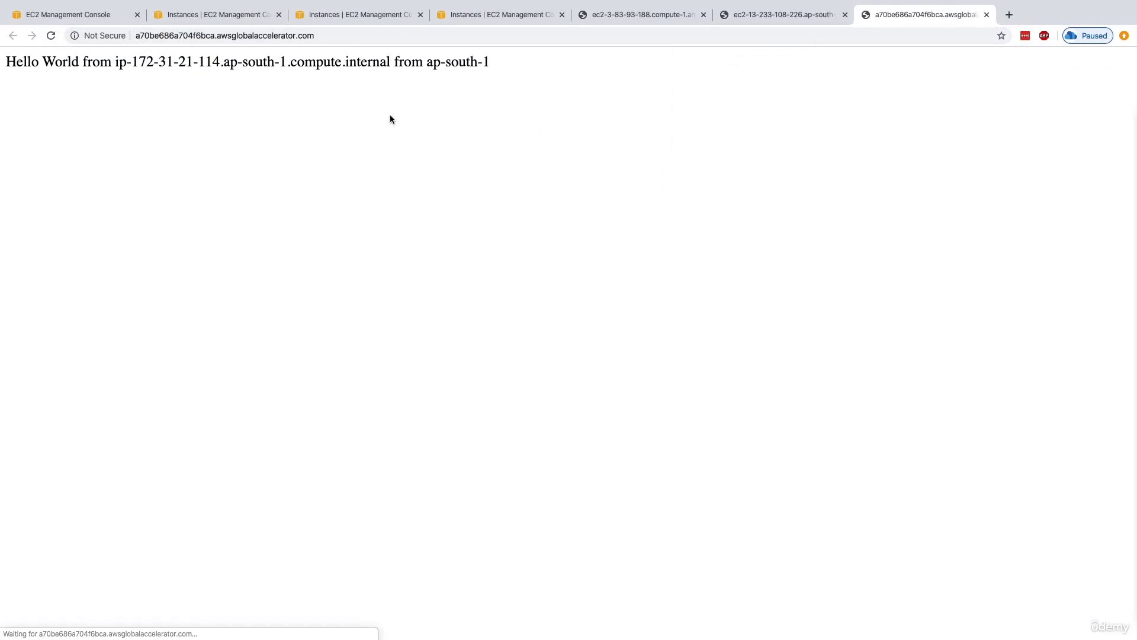
{"action": "left_click_drag", "start_coordinate": [395, 62], "coordinate": [488, 63]}
{"action": "left_click", "coordinate": [489, 69]}
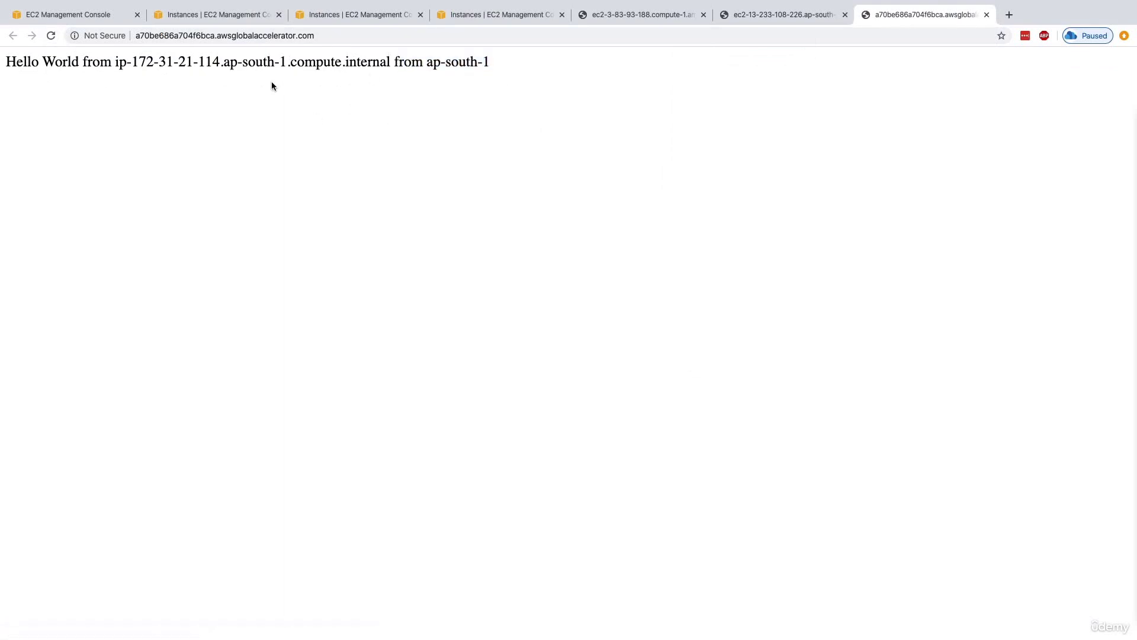
{"action": "left_click", "coordinate": [52, 35]}
{"action": "left_click", "coordinate": [52, 35]}
Step: Switch to the Mumbai instances page and check the availability zone of the running instance
{"action": "left_click", "coordinate": [244, 20]}
{"action": "left_click", "coordinate": [335, 22]}
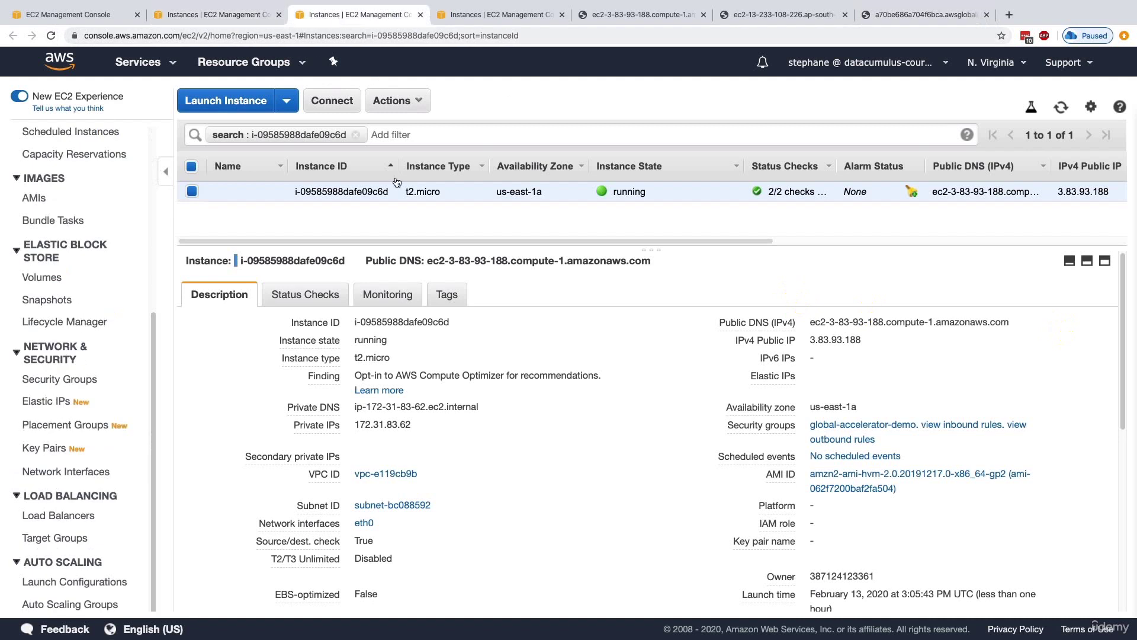
{"action": "left_click", "coordinate": [527, 17]}
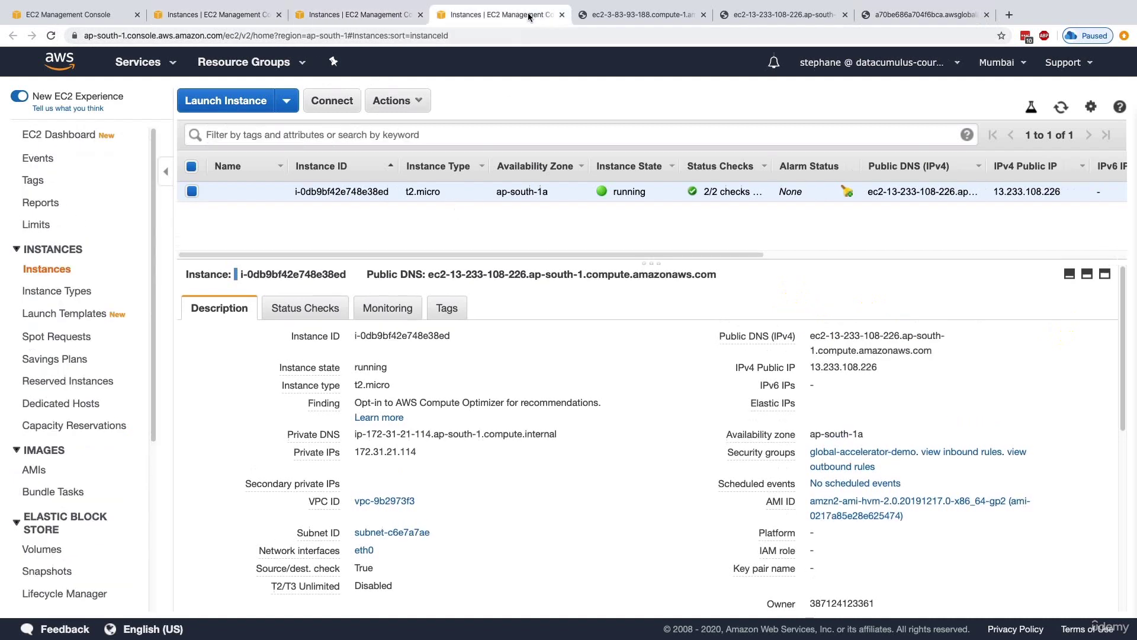
{"action": "left_click_drag", "start_coordinate": [490, 200], "coordinate": [560, 199]}
{"action": "left_click", "coordinate": [483, 208]}
Step: Open the Mumbai instance's global-accelerator-demo security group and remove its inbound HTTP rule for port 80
{"action": "left_click", "coordinate": [934, 460]}
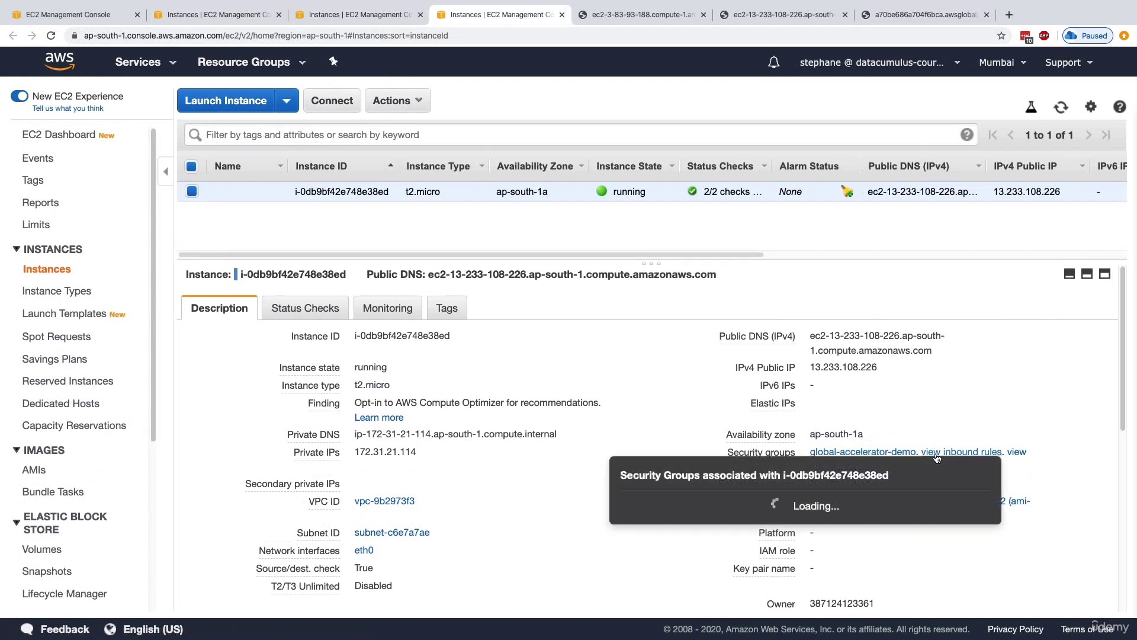
{"action": "left_click", "coordinate": [871, 451]}
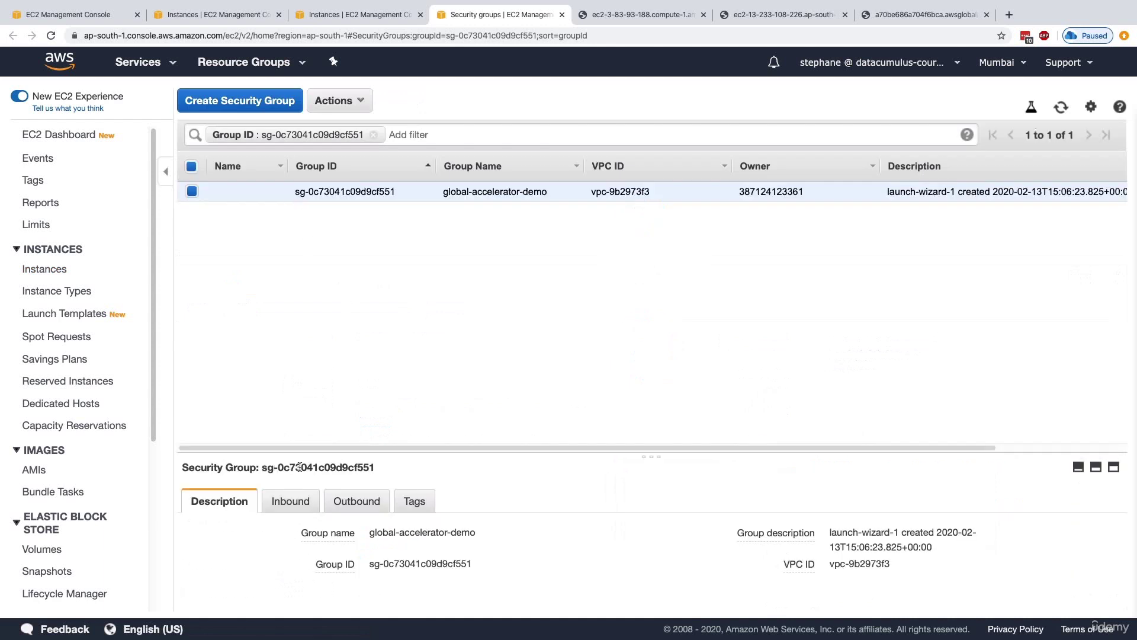
{"action": "left_click_drag", "start_coordinate": [299, 450], "coordinate": [291, 285]}
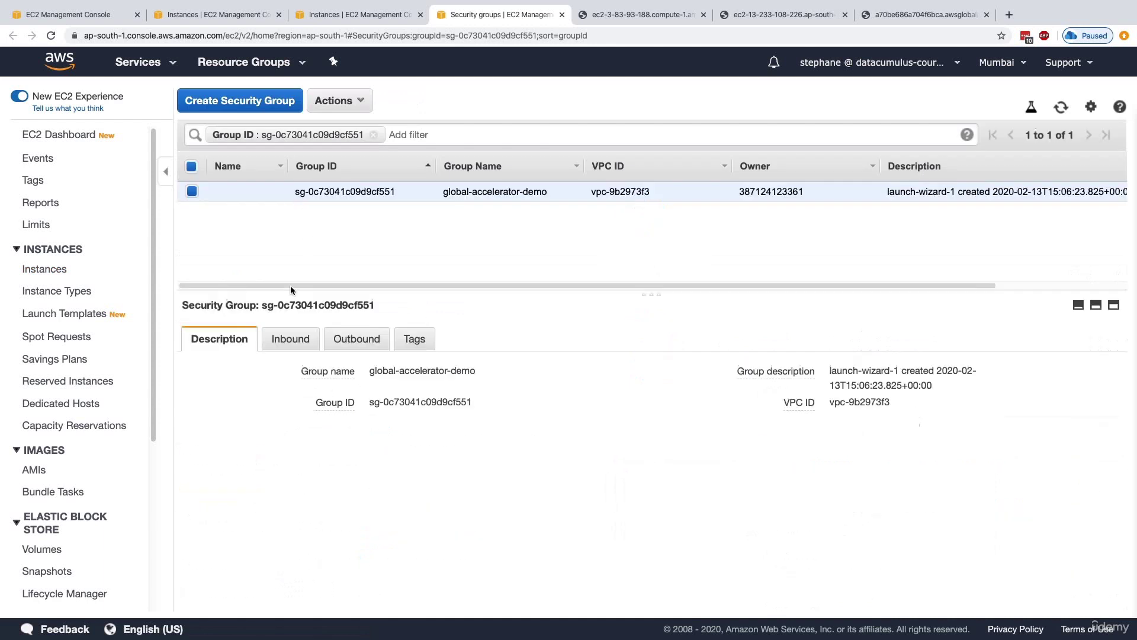
{"action": "left_click", "coordinate": [291, 339]}
{"action": "left_click", "coordinate": [205, 376]}
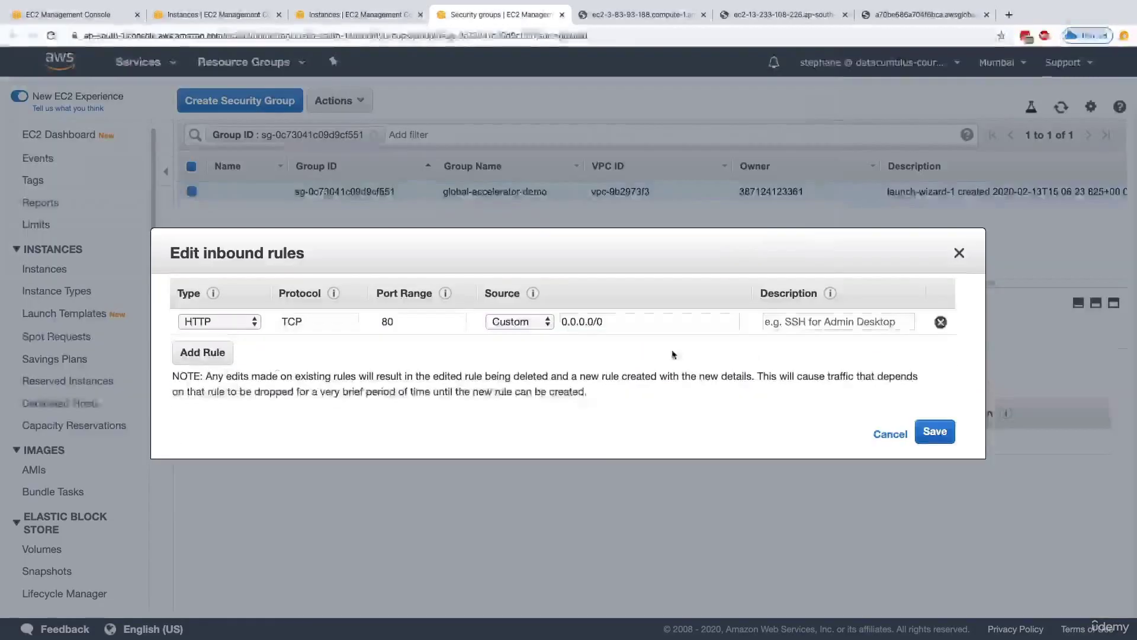
{"action": "left_click", "coordinate": [940, 322]}
{"action": "left_click", "coordinate": [862, 439]}
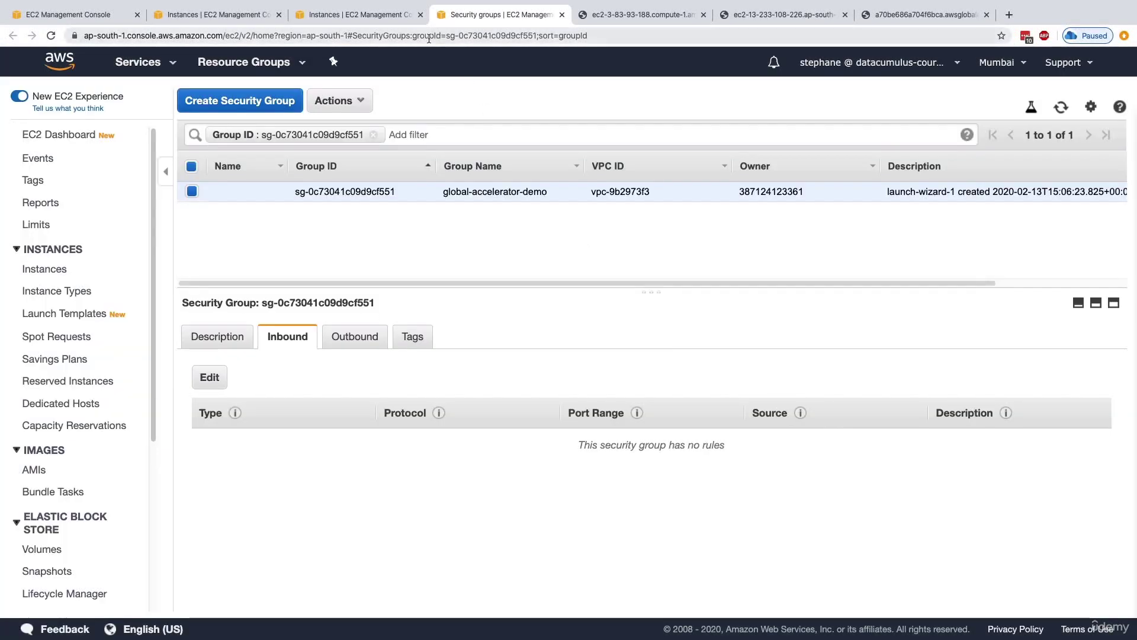
Step: Open MyFirstAccelerator's port 80 TCP listener and its ap-south-1 endpoint group, and check the EC2 endpoint's health status
{"action": "left_click", "coordinate": [118, 19]}
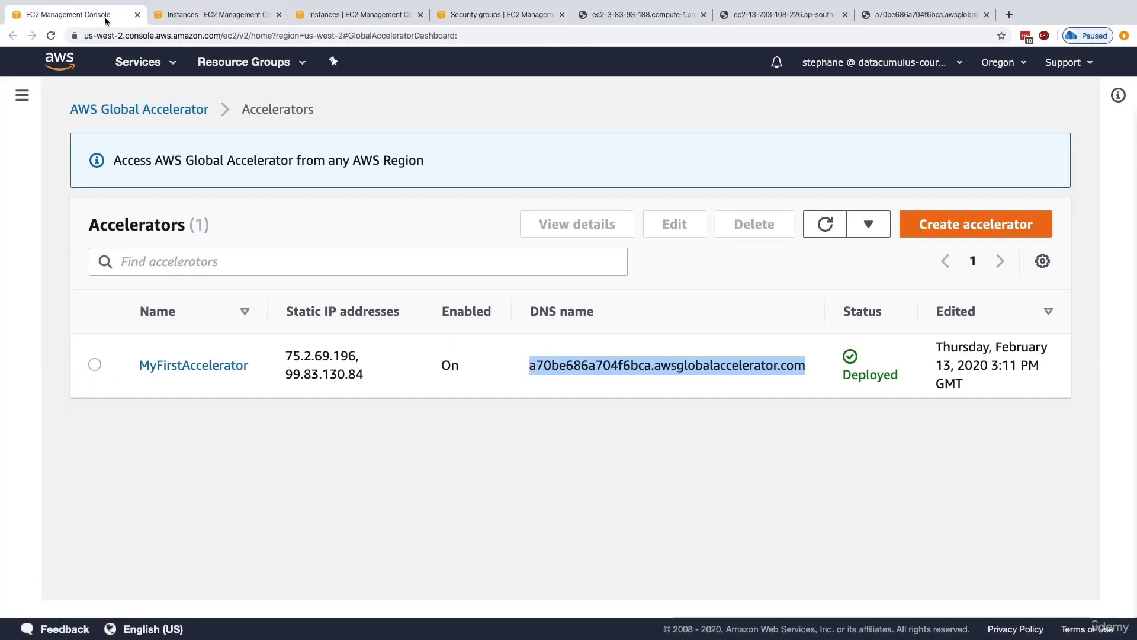
{"action": "left_click", "coordinate": [228, 367]}
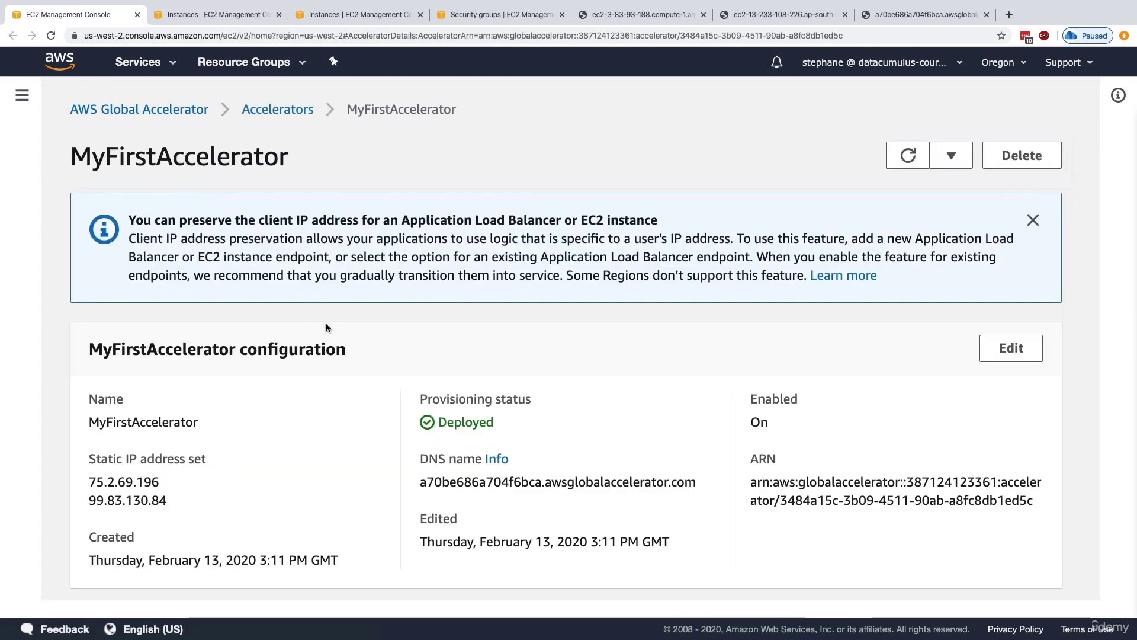
{"action": "scroll", "coordinate": [323, 318], "scroll_direction": "down", "scroll_amount": 3}
{"action": "left_click", "coordinate": [202, 539]}
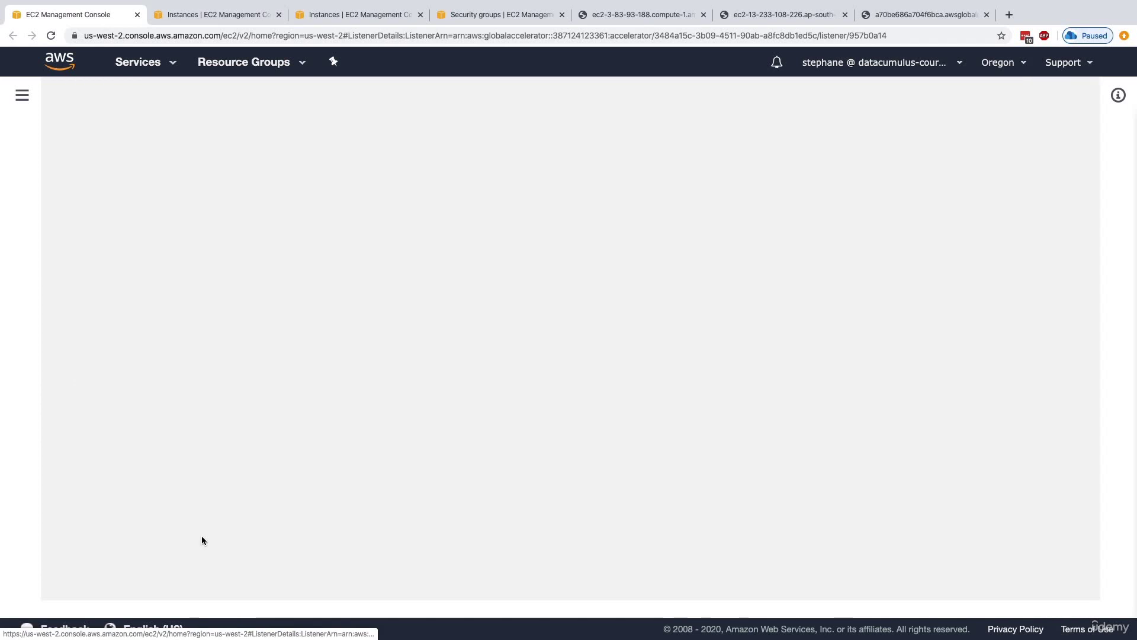
{"action": "scroll", "coordinate": [282, 318], "scroll_direction": "down", "scroll_amount": 4}
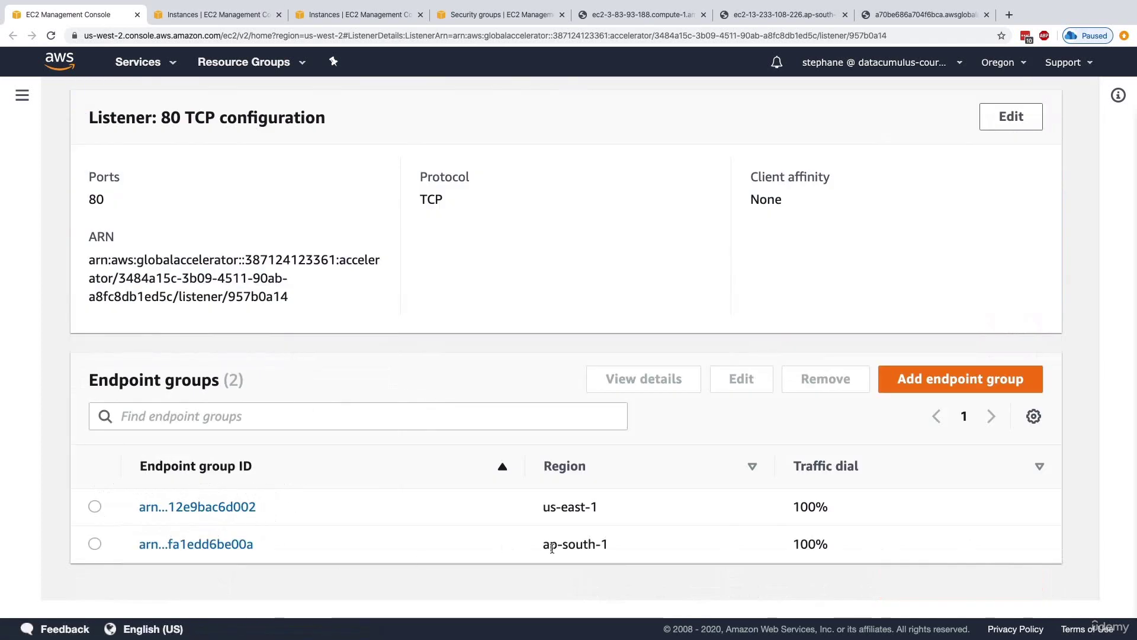
{"action": "left_click_drag", "start_coordinate": [543, 544], "coordinate": [601, 544]}
{"action": "left_click", "coordinate": [244, 549]}
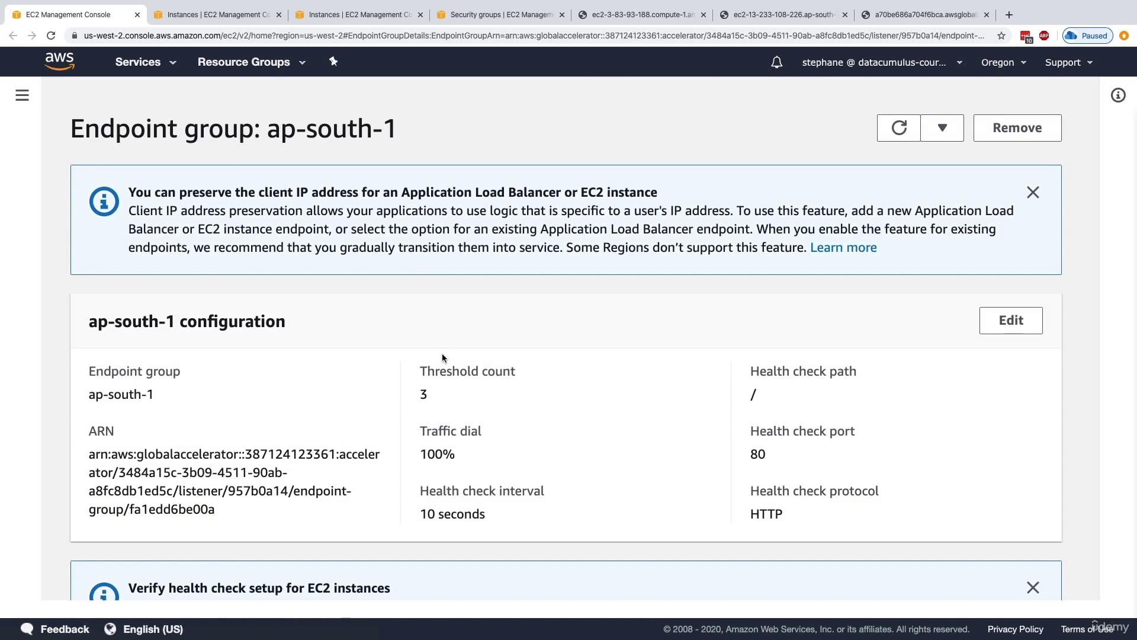
{"action": "scroll", "coordinate": [442, 353], "scroll_direction": "down", "scroll_amount": 5}
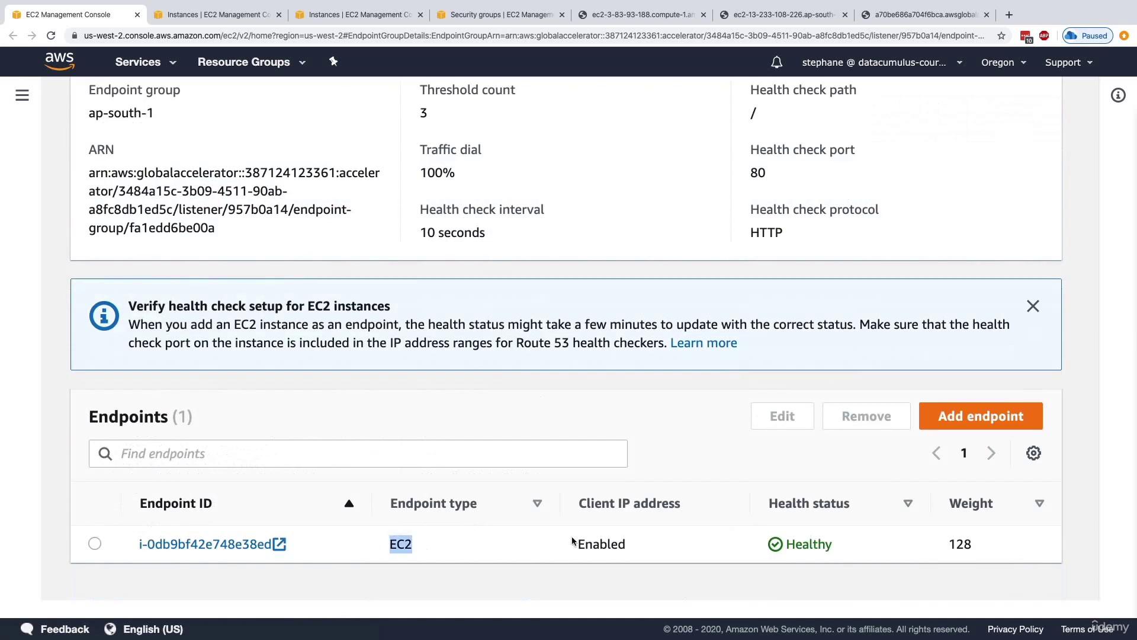
{"action": "left_click_drag", "start_coordinate": [767, 548], "coordinate": [840, 545]}
{"action": "left_click", "coordinate": [839, 546]}
Step: Switch to the accelerator's web page and check which region its greeting names
{"action": "left_click", "coordinate": [896, 16]}
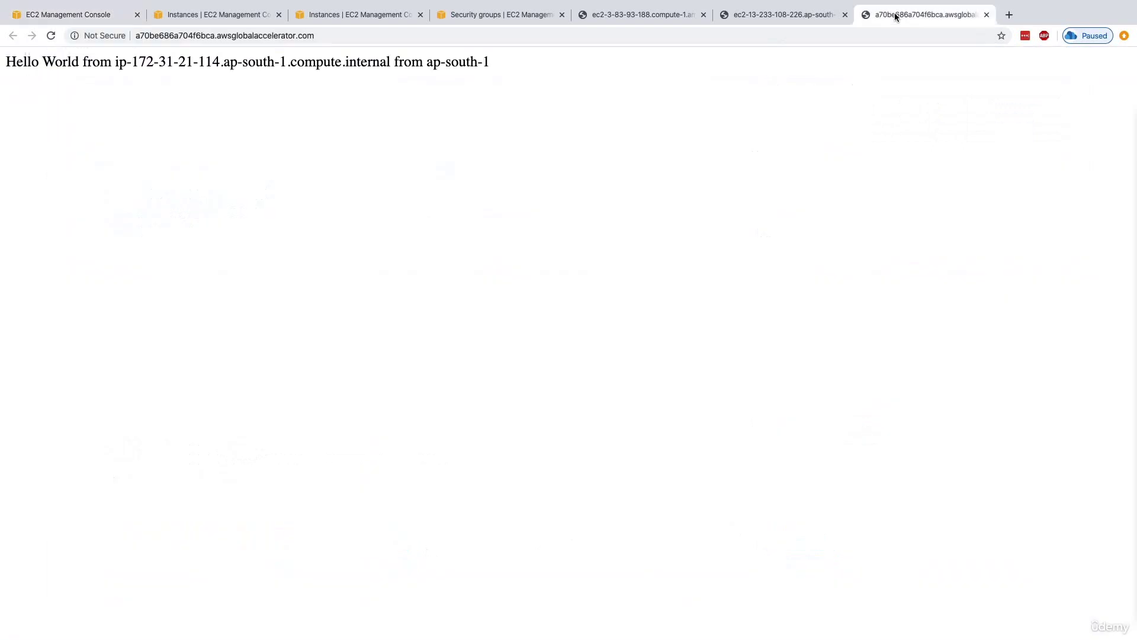
{"action": "double_click", "coordinate": [442, 64]}
{"action": "left_click_drag", "start_coordinate": [442, 64], "coordinate": [514, 68]}
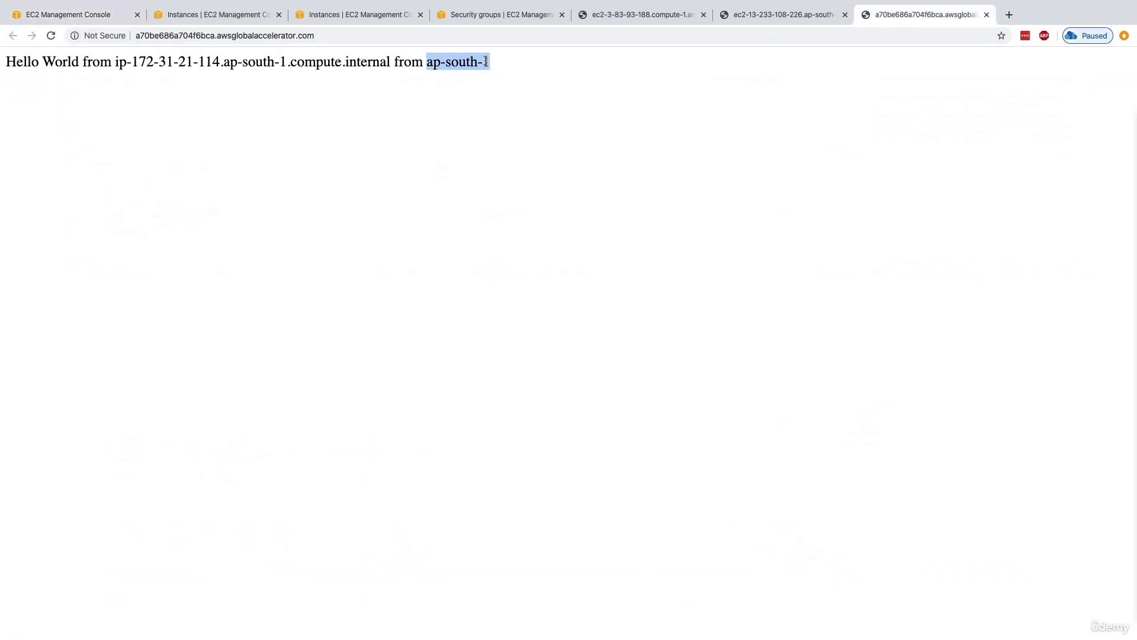
{"action": "left_click", "coordinate": [397, 74]}
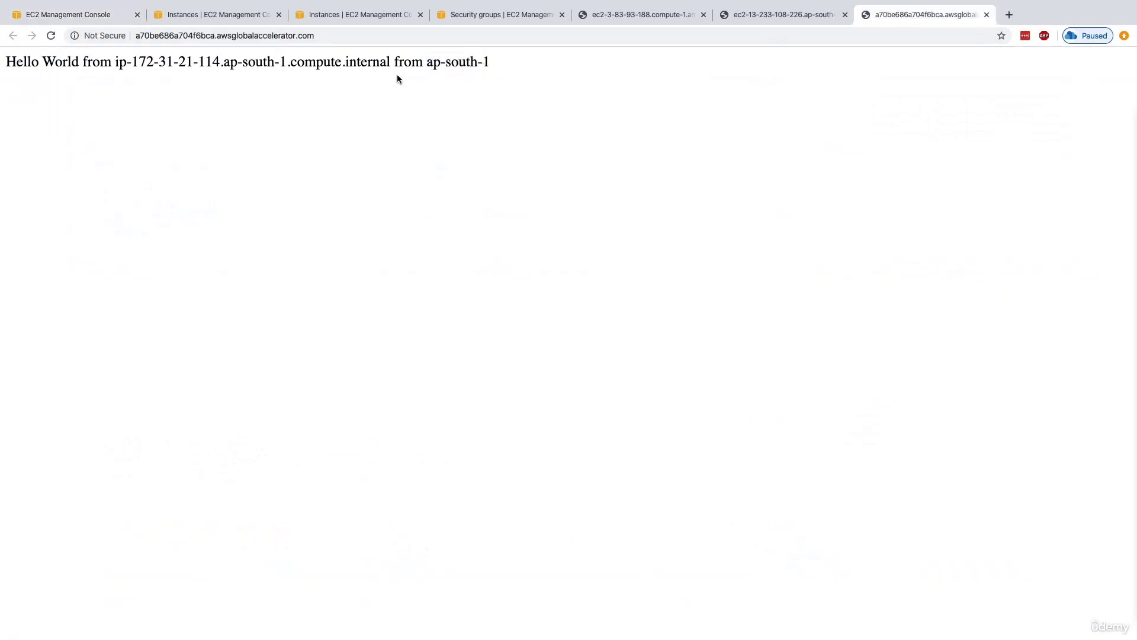
Step: Return to the ap-south-1 endpoint group and recheck the EC2 endpoint's health status
{"action": "left_click", "coordinate": [179, 22]}
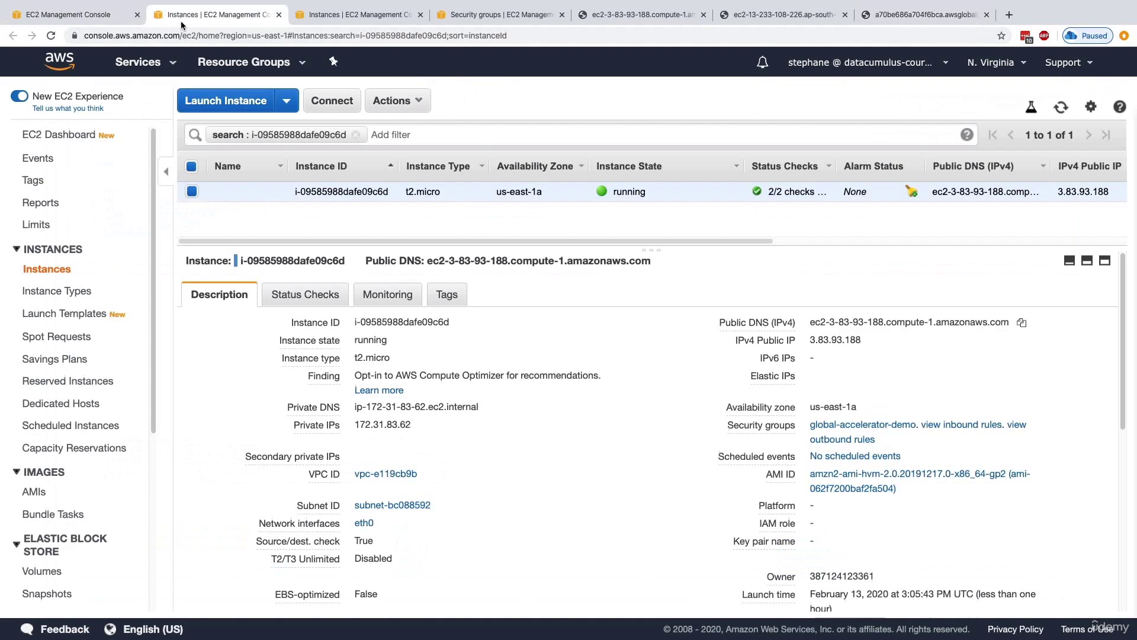
{"action": "left_click", "coordinate": [92, 21]}
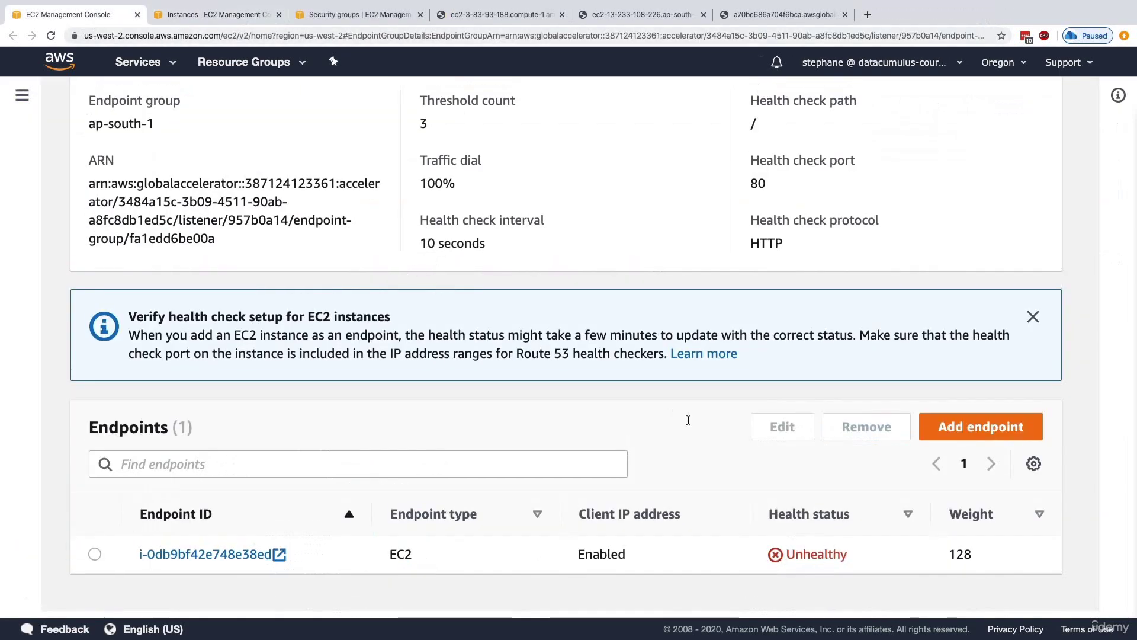
{"action": "double_click", "coordinate": [829, 557]}
{"action": "left_click", "coordinate": [744, 247]}
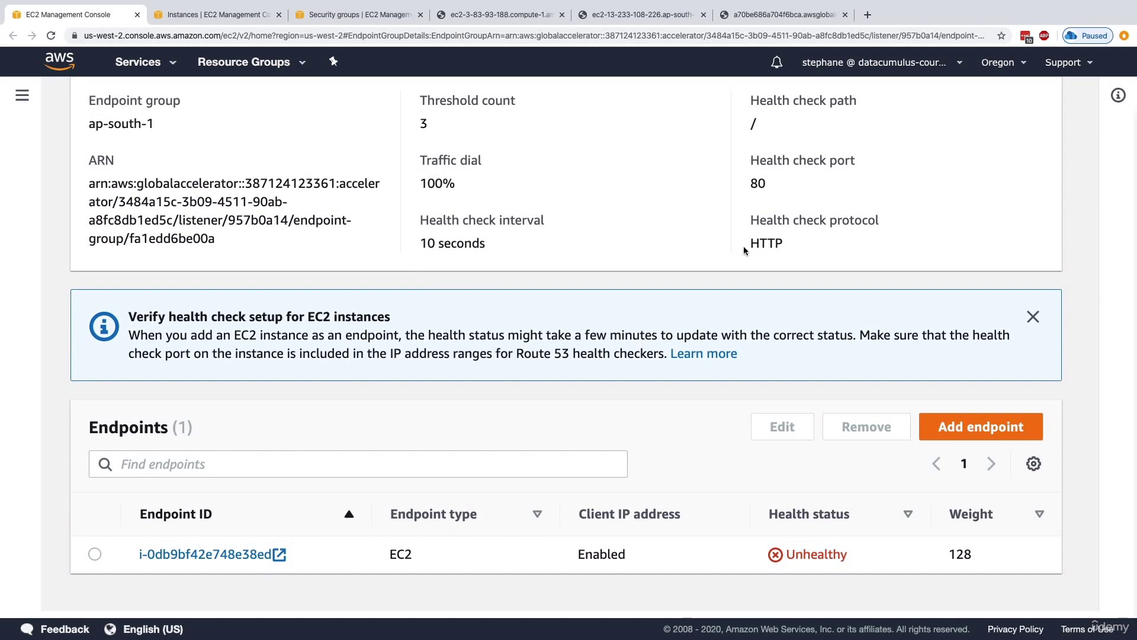
Step: Reload the accelerator's web page to check which region responds after the rule removal, and return to the ap-south-1 endpoint group details
{"action": "left_click", "coordinate": [742, 23]}
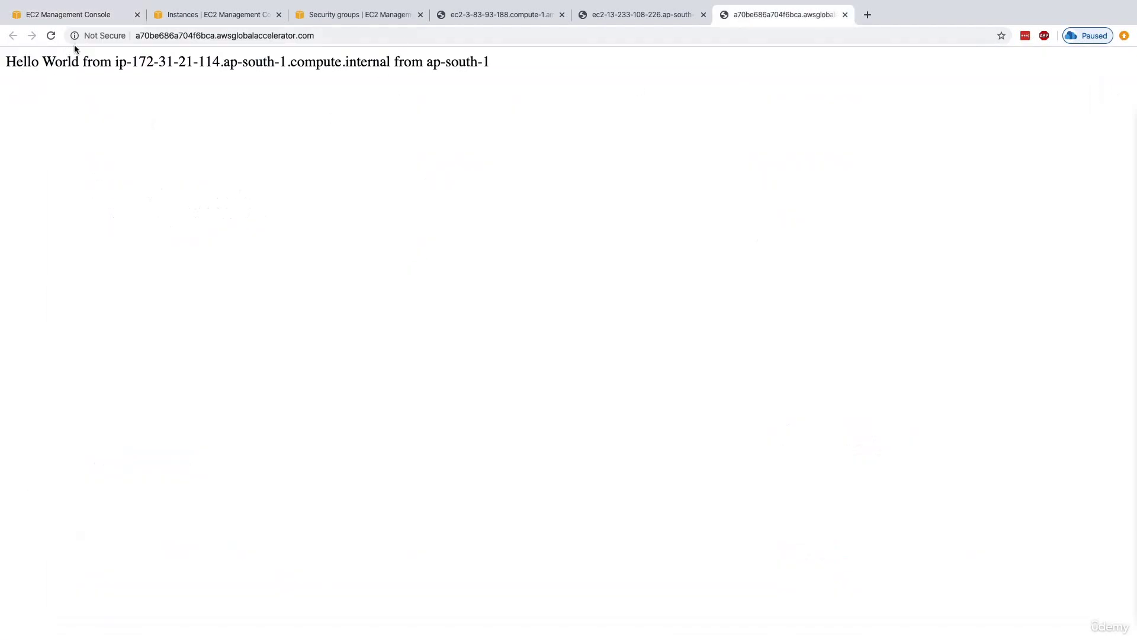
{"action": "left_click", "coordinate": [51, 36]}
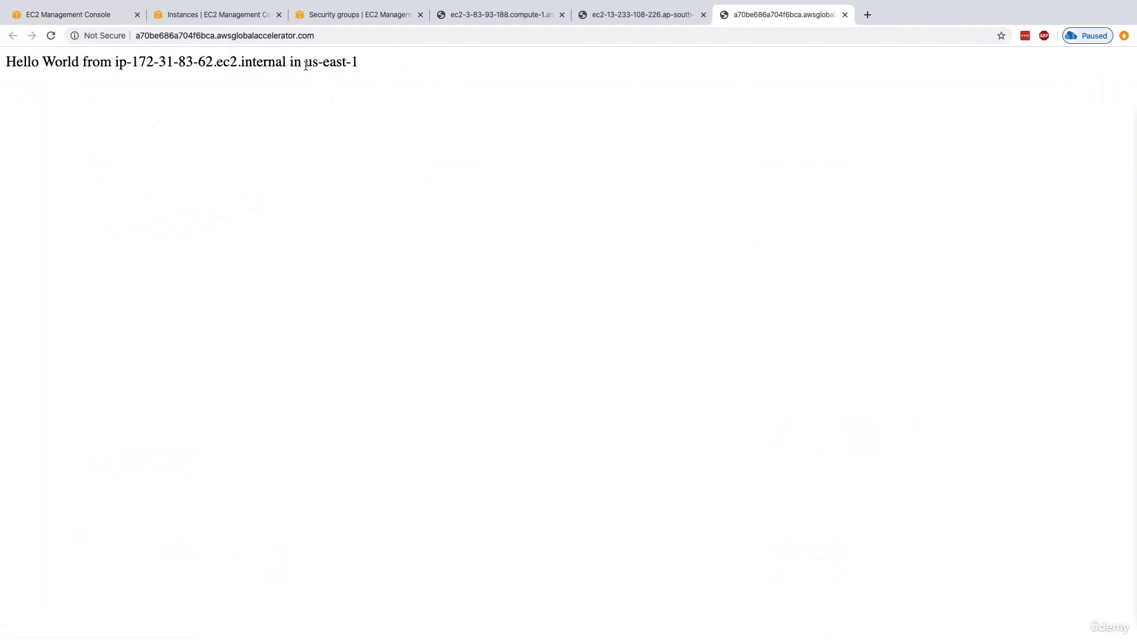
{"action": "left_click_drag", "start_coordinate": [306, 65], "coordinate": [359, 64]}
{"action": "left_click", "coordinate": [359, 65]}
{"action": "key", "text": "super+1"}
{"action": "scroll", "coordinate": [422, 289], "scroll_direction": "up", "scroll_amount": 5}
{"action": "scroll", "coordinate": [423, 294], "scroll_direction": "up", "scroll_amount": 3}
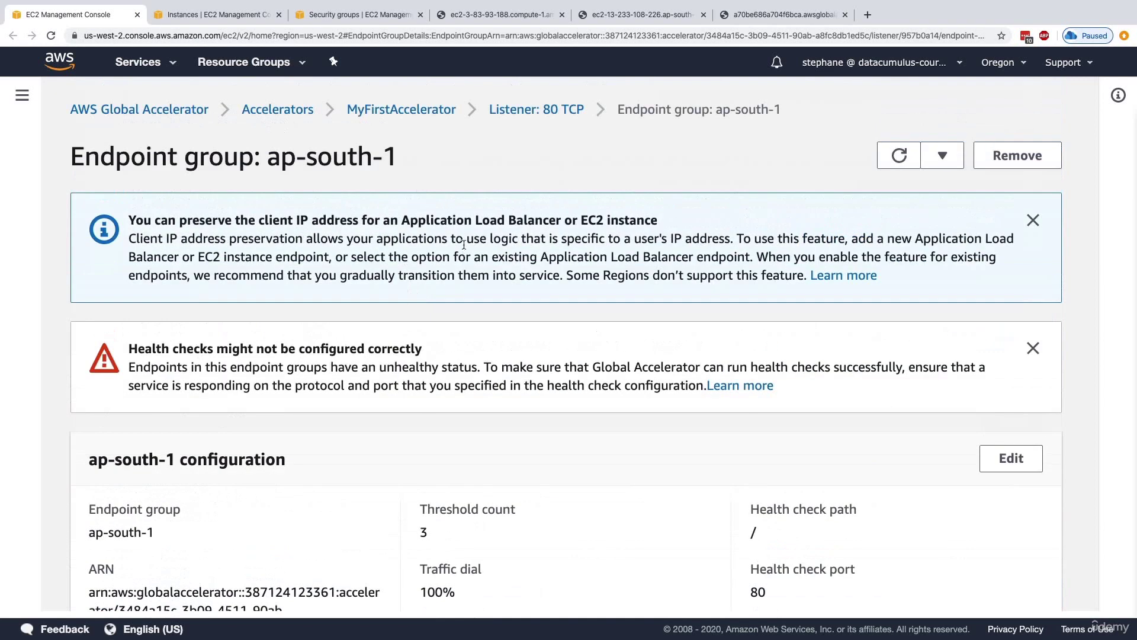
Step: Disconnect the Indonesian VPN and terminate the EC2 instance running in us-east-1, confirming the termination
{"action": "left_click", "coordinate": [247, 19]}
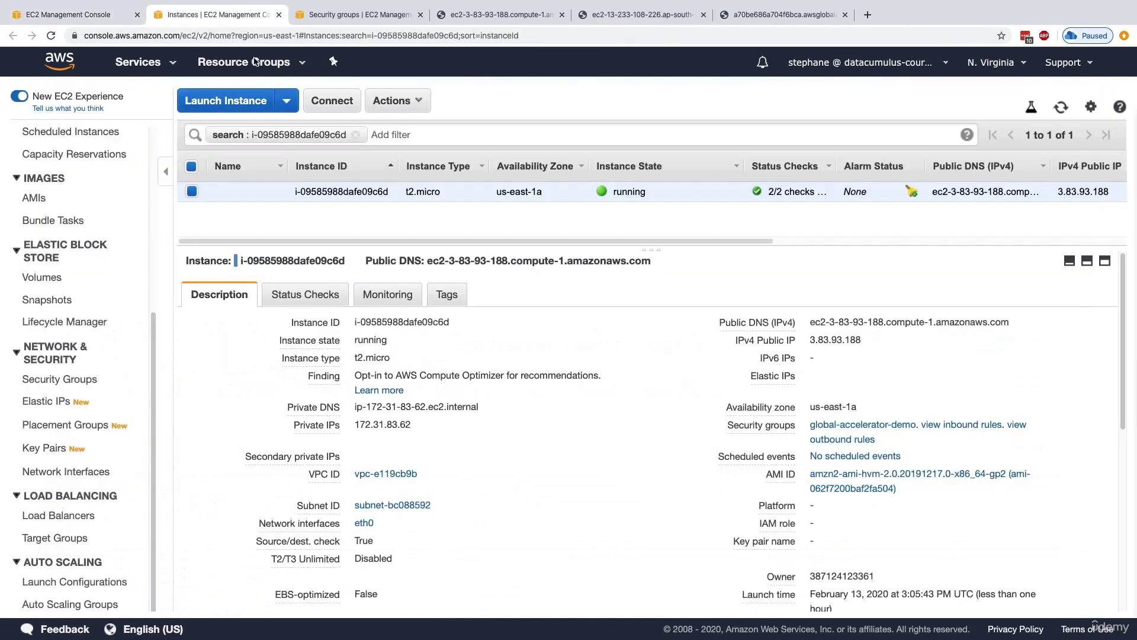
{"action": "right_click", "coordinate": [318, 197]}
{"action": "mouse_move", "coordinate": [427, 267]}
{"action": "left_click", "coordinate": [521, 338]}
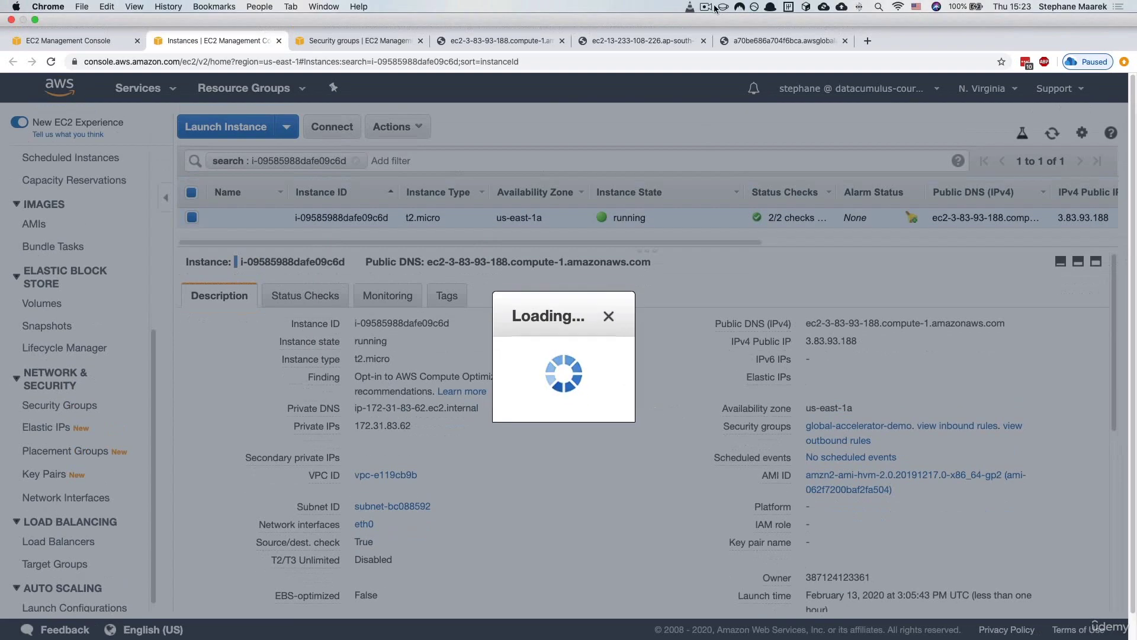
{"action": "left_click", "coordinate": [740, 7]}
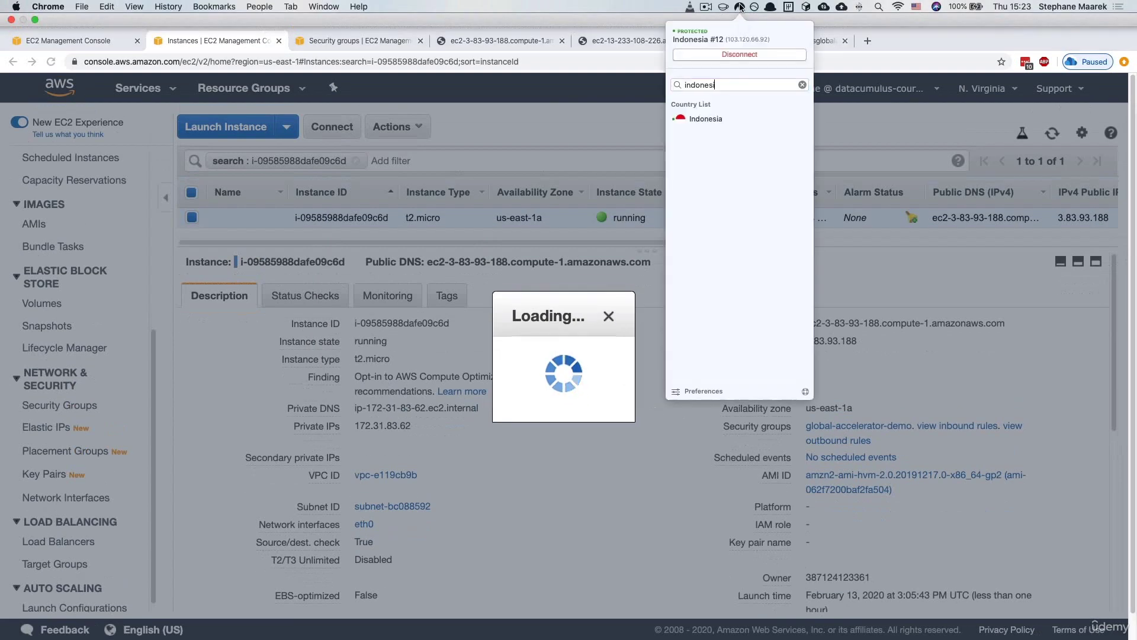
{"action": "left_click", "coordinate": [749, 54]}
{"action": "left_click", "coordinate": [631, 313]}
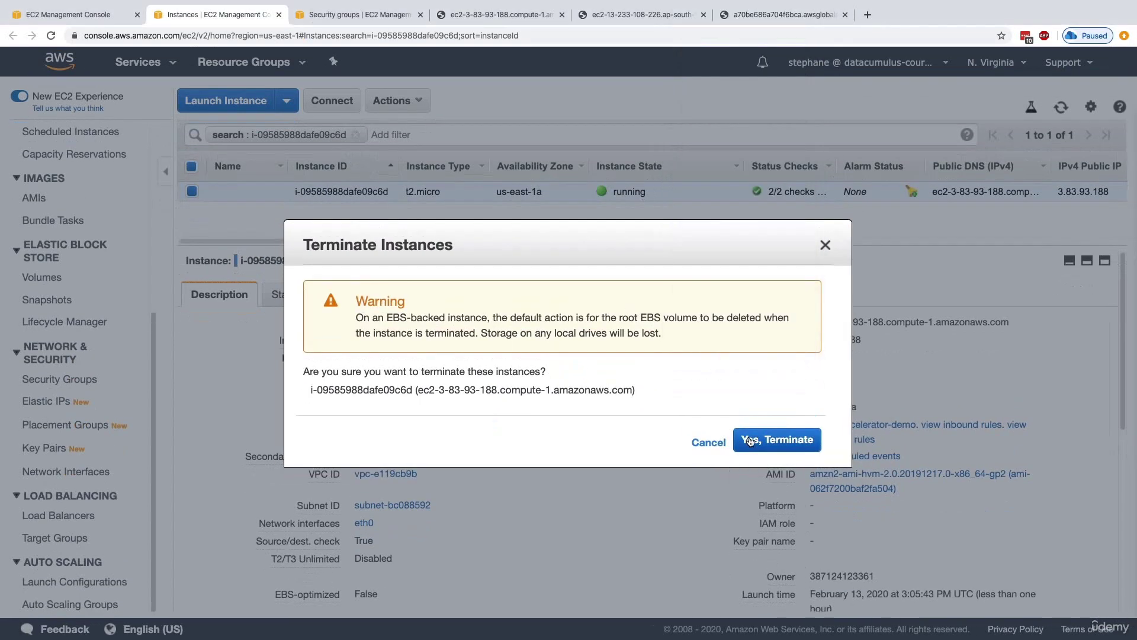
{"action": "left_click", "coordinate": [751, 442]}
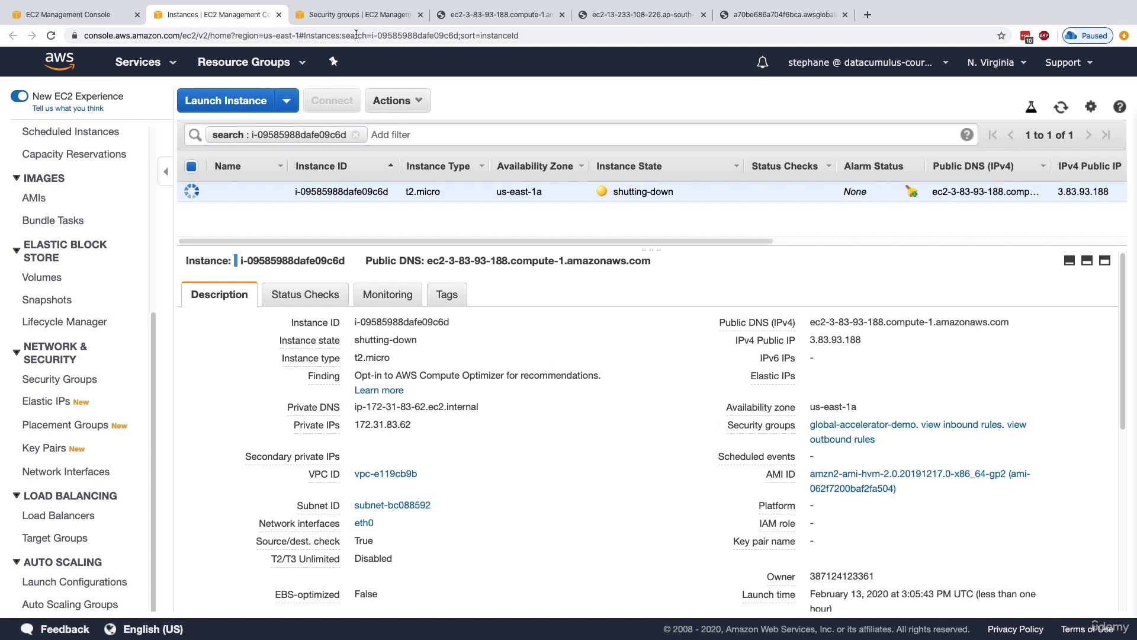
Step: Go from the Mumbai security group to the instances list and terminate the ap-south-1 instance
{"action": "left_click", "coordinate": [360, 15]}
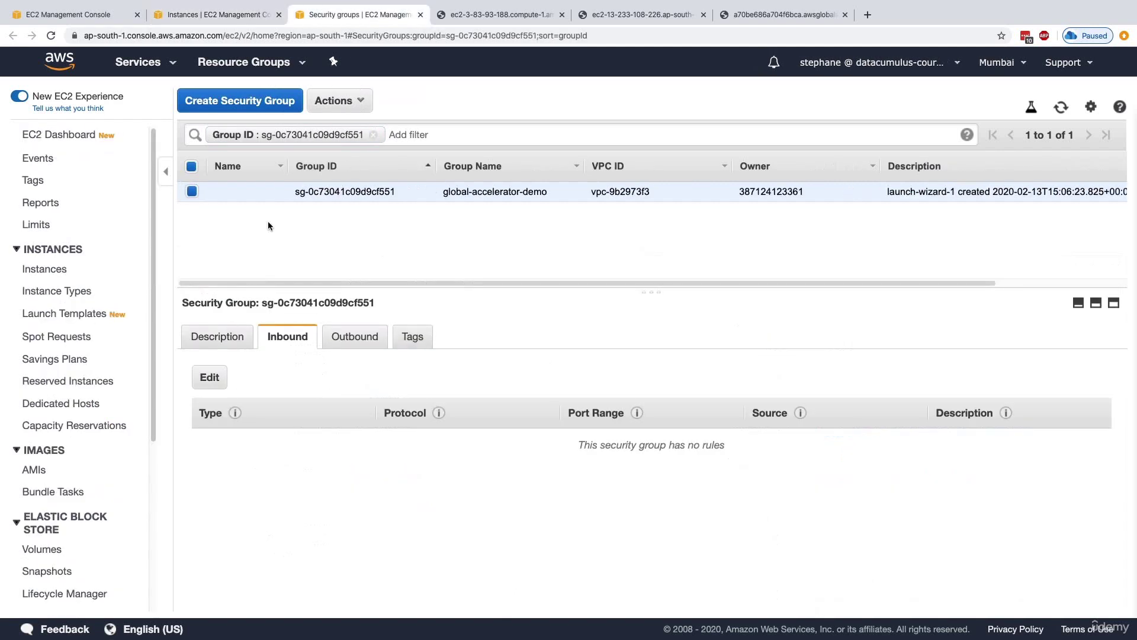
{"action": "left_click", "coordinate": [45, 269]}
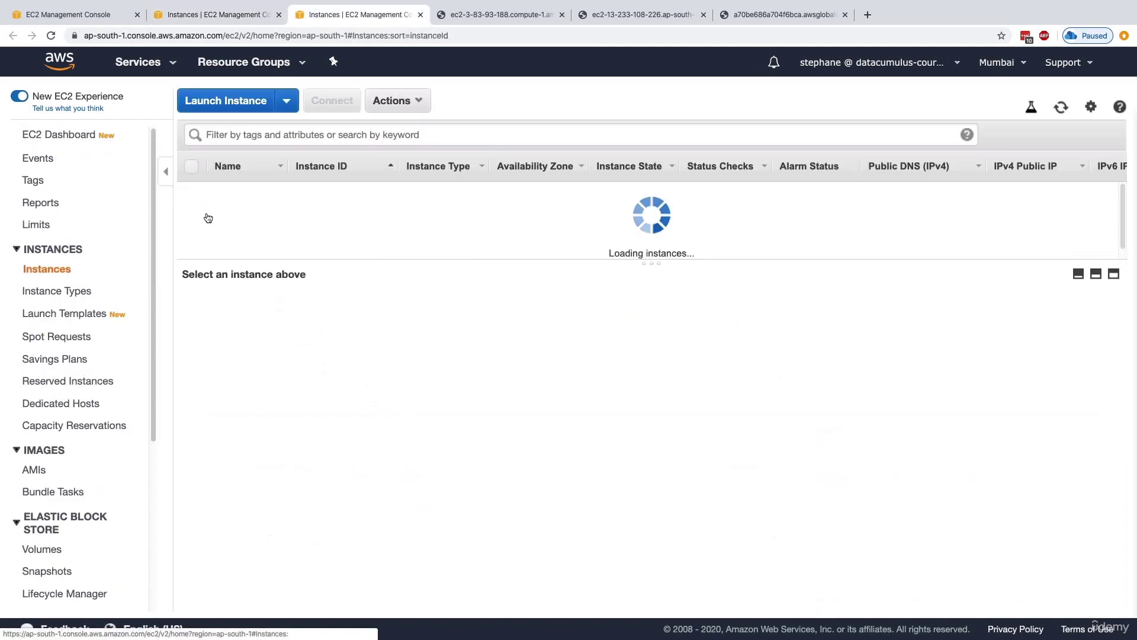
{"action": "right_click", "coordinate": [312, 190]}
{"action": "mouse_move", "coordinate": [392, 269]}
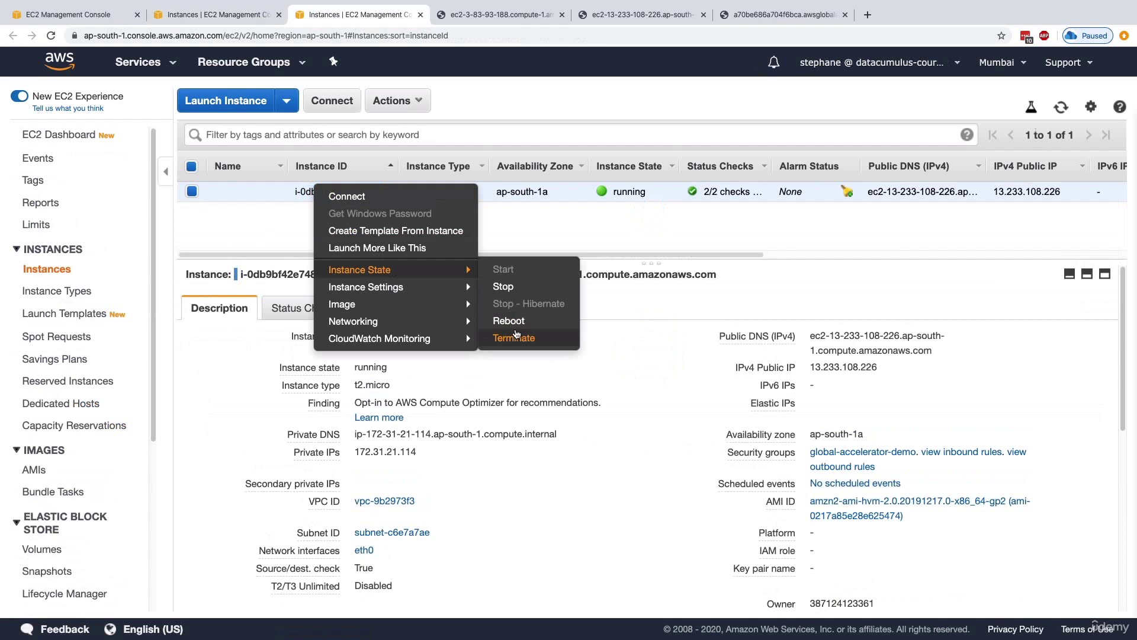
{"action": "left_click", "coordinate": [521, 337]}
{"action": "left_click", "coordinate": [841, 437]}
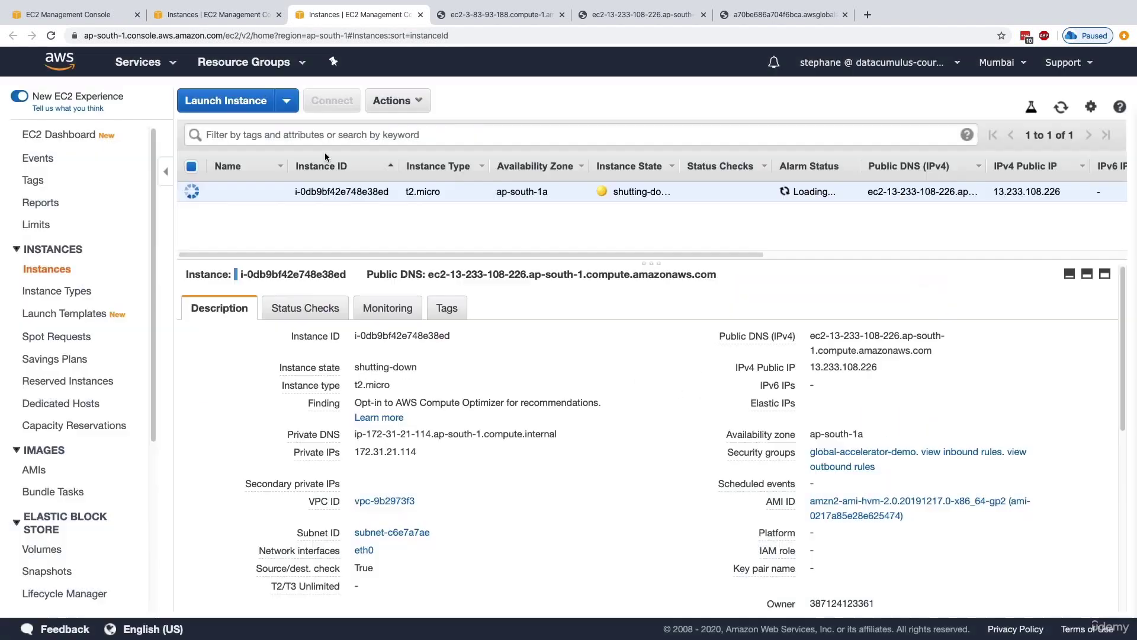
Step: Disable MyFirstAccelerator and delete it permanently, entering "delete" as the confirmation text
{"action": "left_click", "coordinate": [86, 18]}
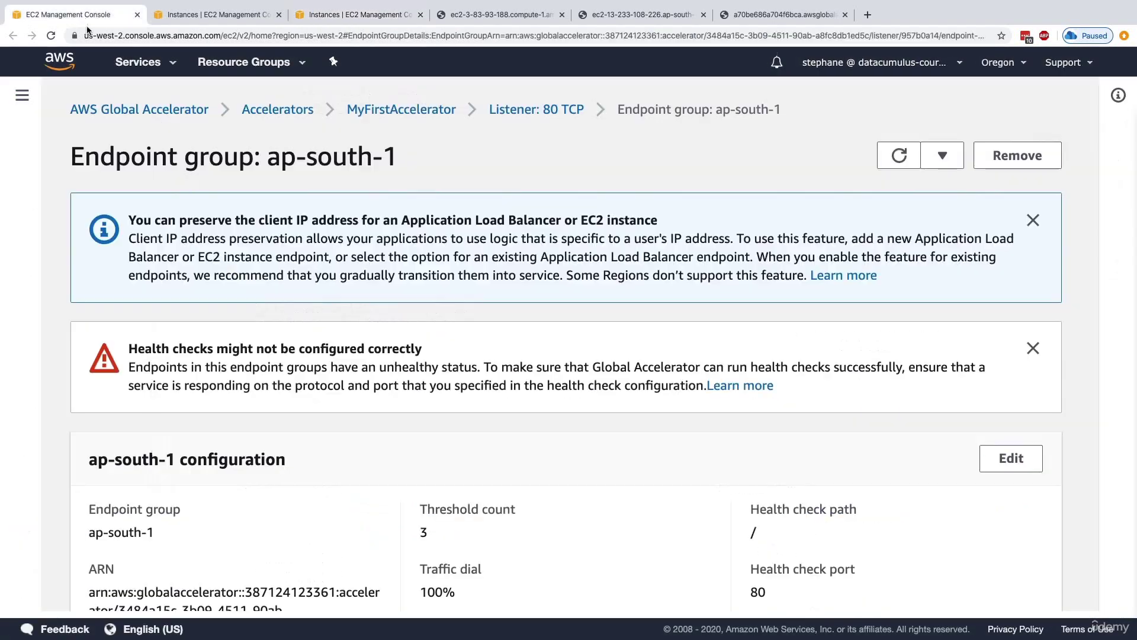
{"action": "left_click", "coordinate": [421, 109]}
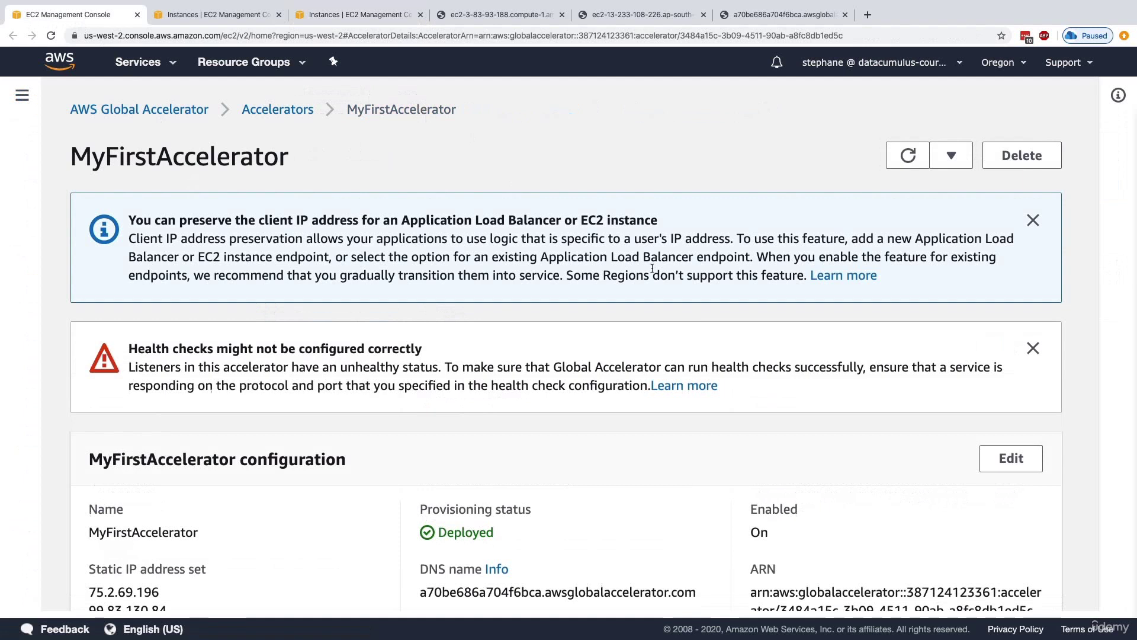
{"action": "left_click", "coordinate": [1016, 156]}
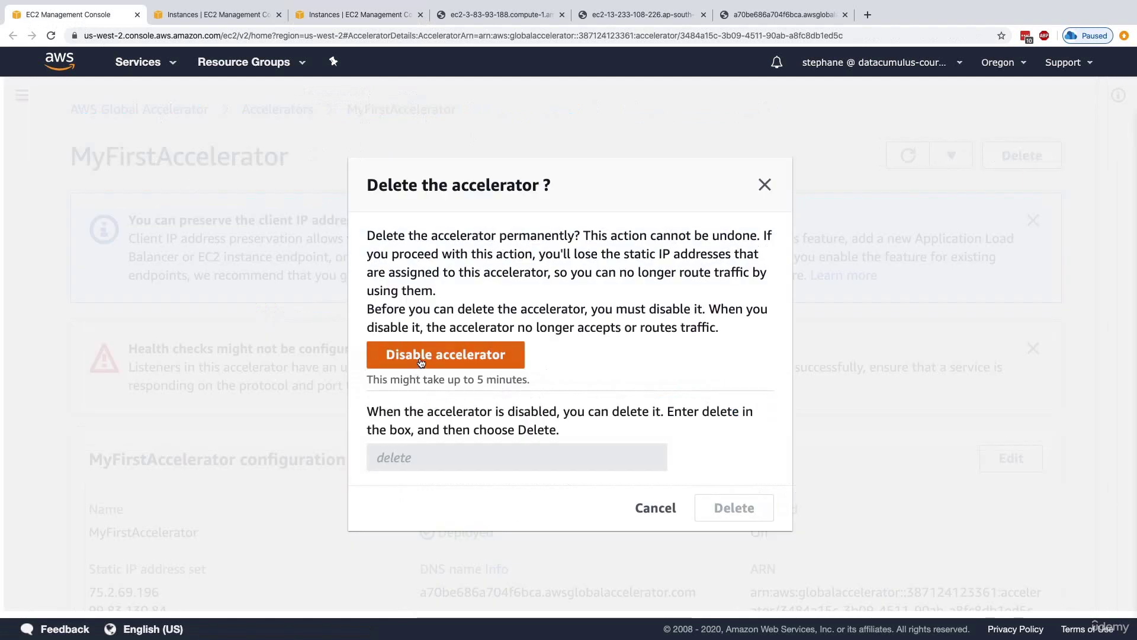
{"action": "left_click", "coordinate": [438, 365]}
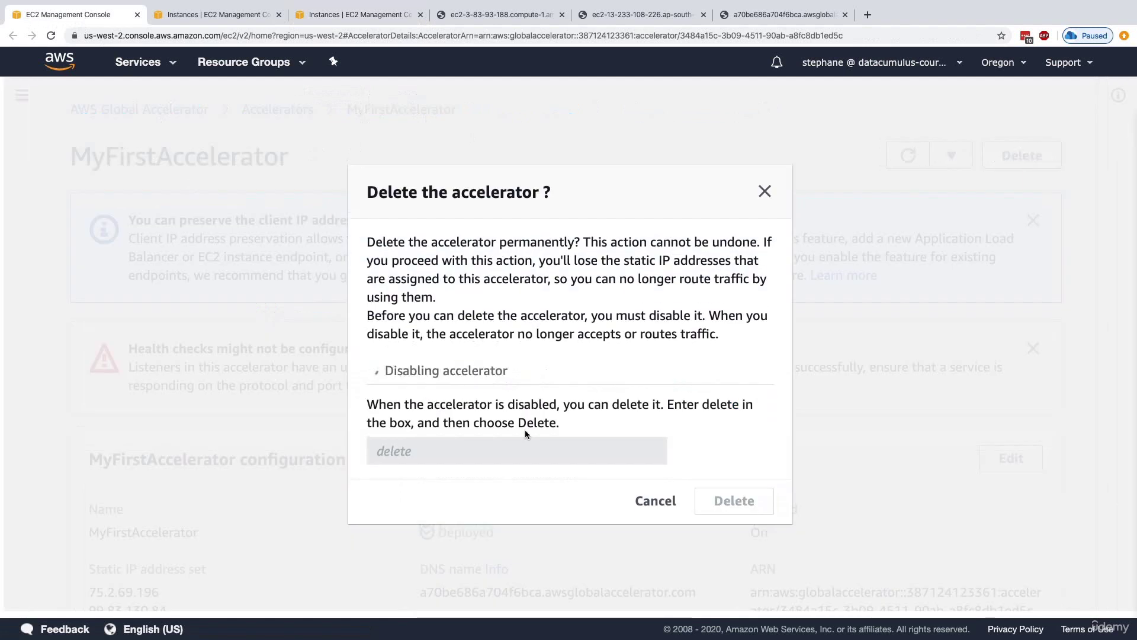
{"action": "type", "text": "delete"}
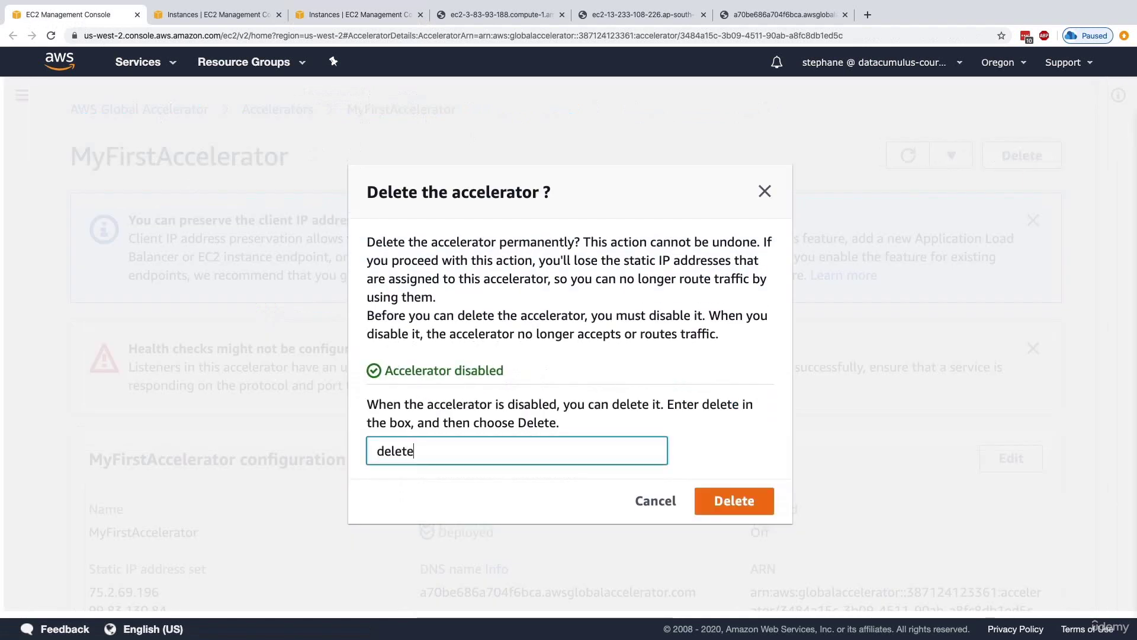
{"action": "left_click", "coordinate": [735, 501]}
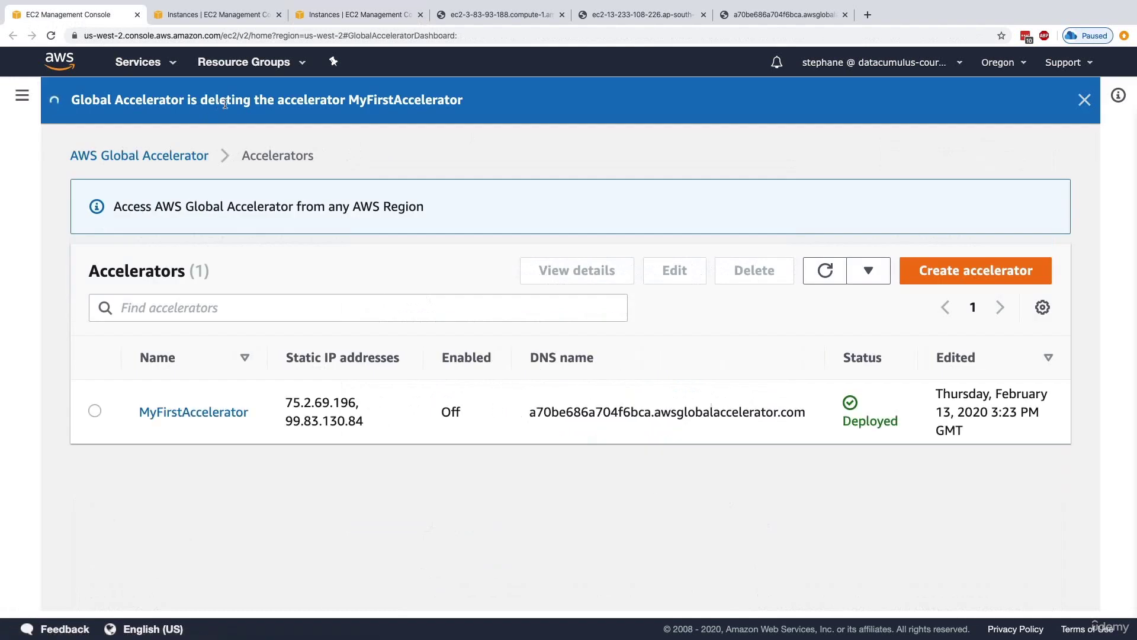
Step: Search the web for "global accelerator pricing" in a new tab and open the AWS Global Accelerator pricing page
{"action": "key", "text": "ctrl+t"}
{"action": "type", "text": "global"}
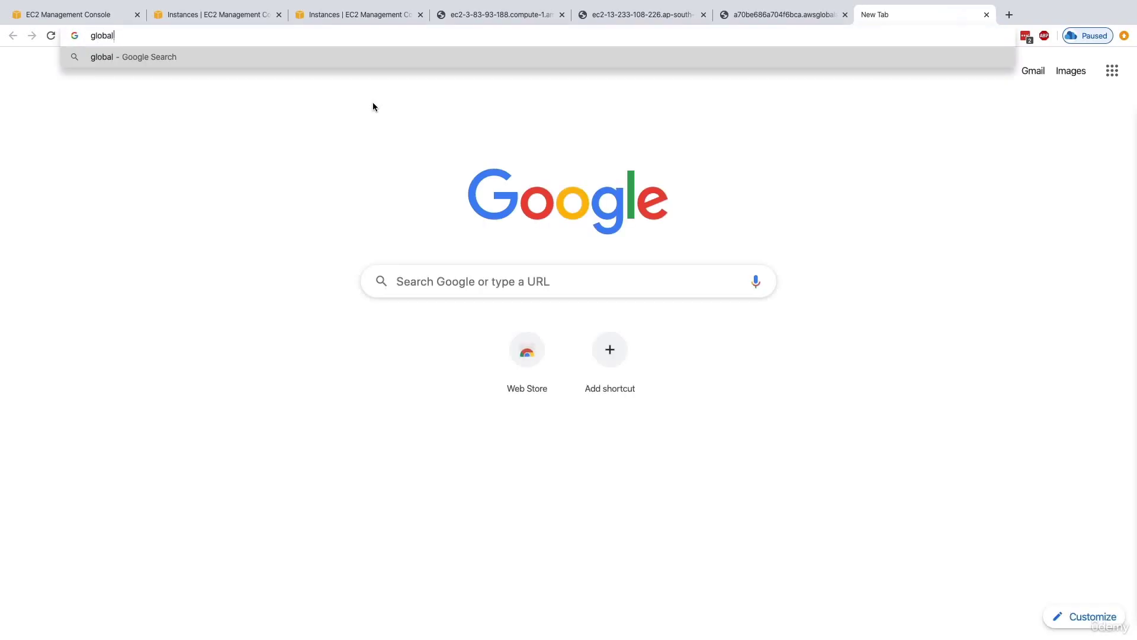
{"action": "type", "text": " accelerator pricing"}
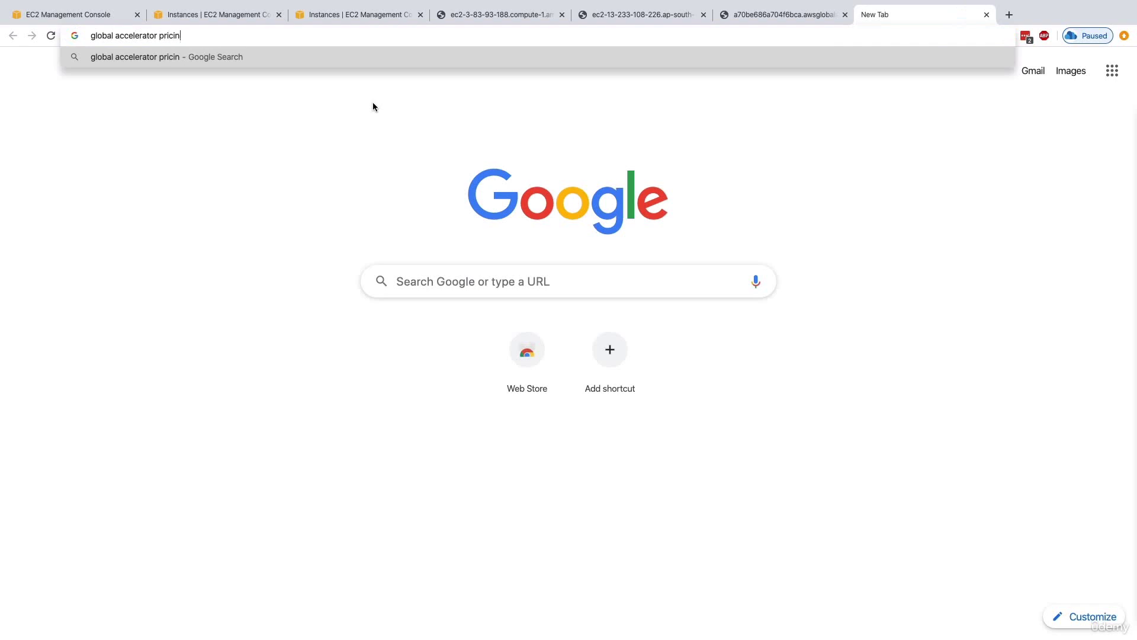
{"action": "key", "text": "Return"}
{"action": "left_click", "coordinate": [303, 207]}
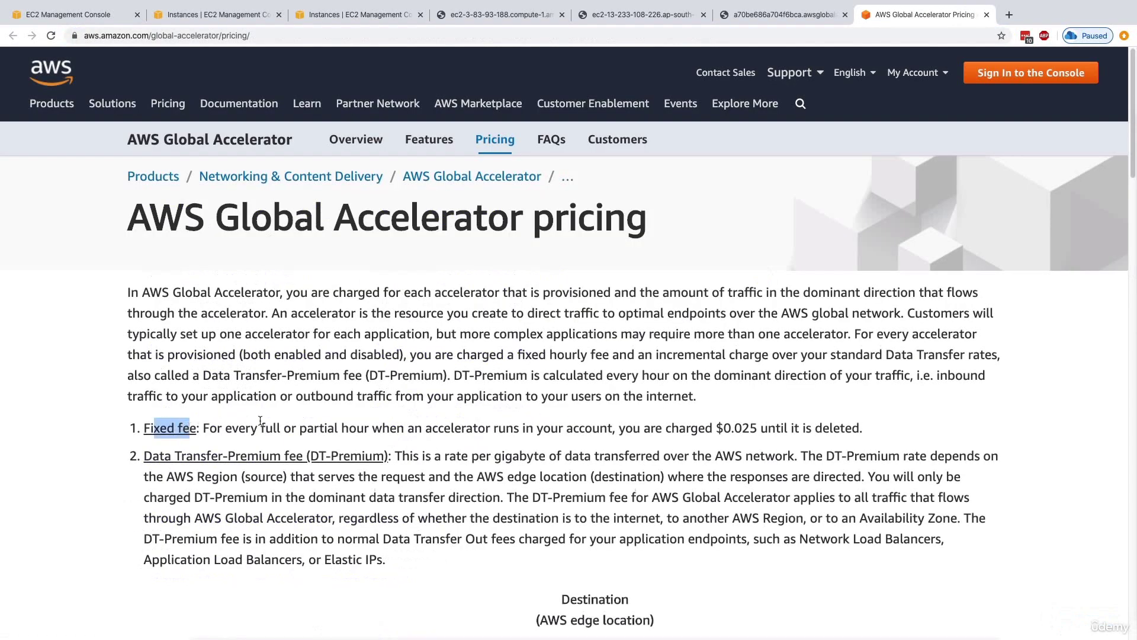
Step: Read the fixed fee terms on the pricing page, including the hourly charge and how long it applies
{"action": "left_click", "coordinate": [237, 426]}
{"action": "left_click_drag", "start_coordinate": [300, 428], "coordinate": [350, 431]}
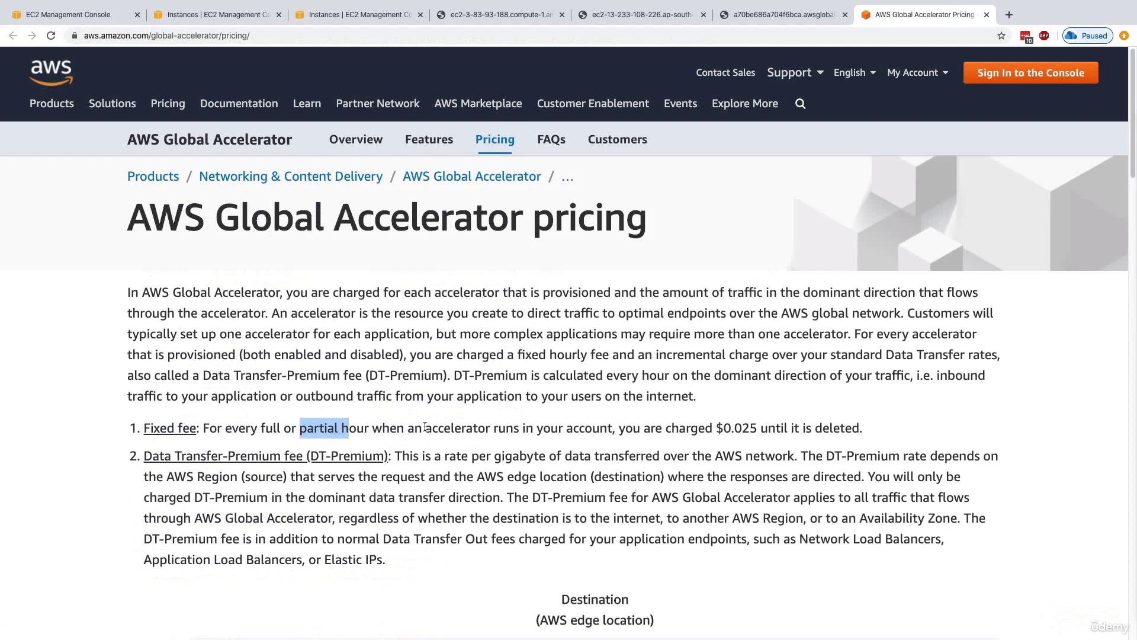
{"action": "left_click_drag", "start_coordinate": [423, 427], "coordinate": [477, 429]}
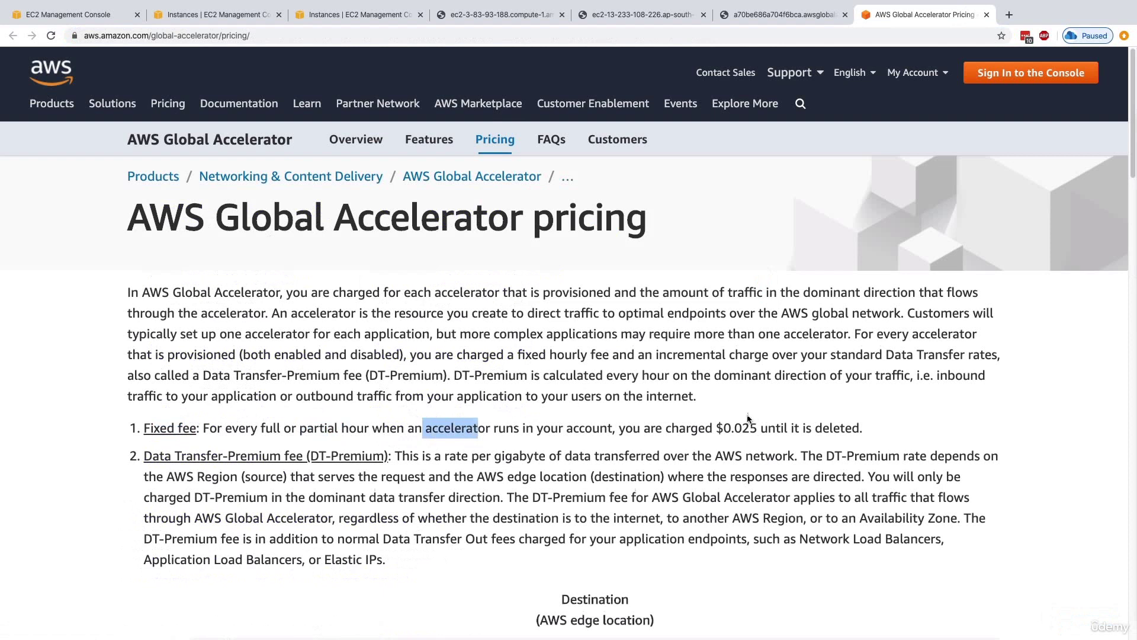
{"action": "left_click_drag", "start_coordinate": [724, 426], "coordinate": [765, 424]}
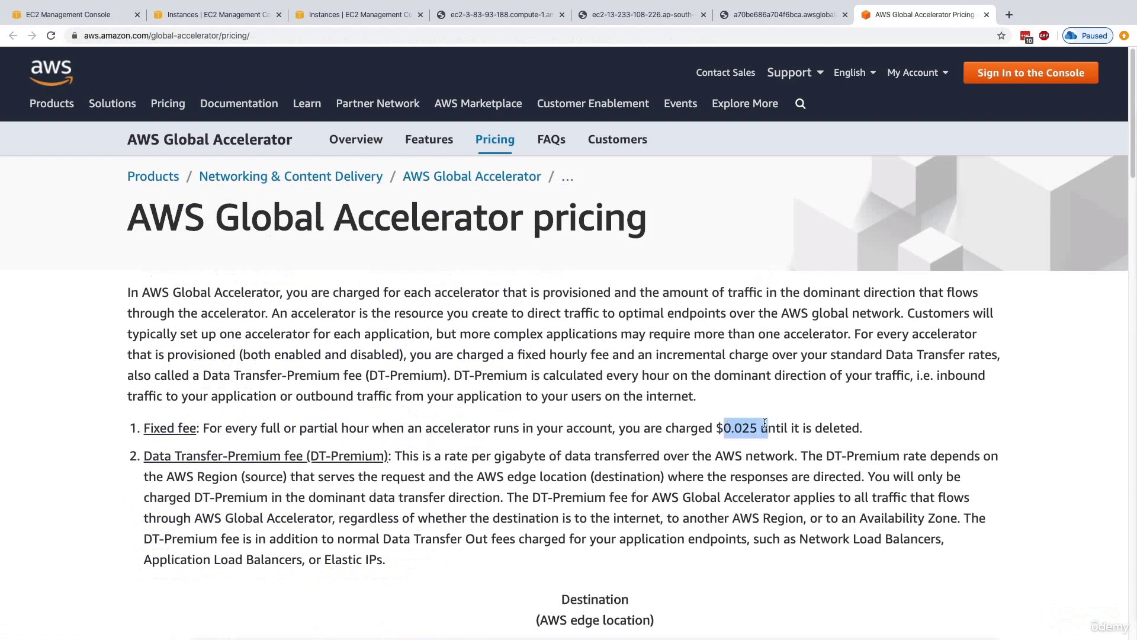
{"action": "left_click", "coordinate": [805, 425]}
{"action": "scroll", "coordinate": [315, 461], "scroll_direction": "down", "scroll_amount": 1}
Step: Examine the Data Transfer-Premium fee table, comparing the per-GB rates between source AWS regions and destination edge locations
{"action": "left_click_drag", "start_coordinate": [160, 441], "coordinate": [229, 441]}
{"action": "scroll", "coordinate": [389, 407], "scroll_direction": "down", "scroll_amount": 4}
{"action": "scroll", "coordinate": [388, 406], "scroll_direction": "down", "scroll_amount": 3}
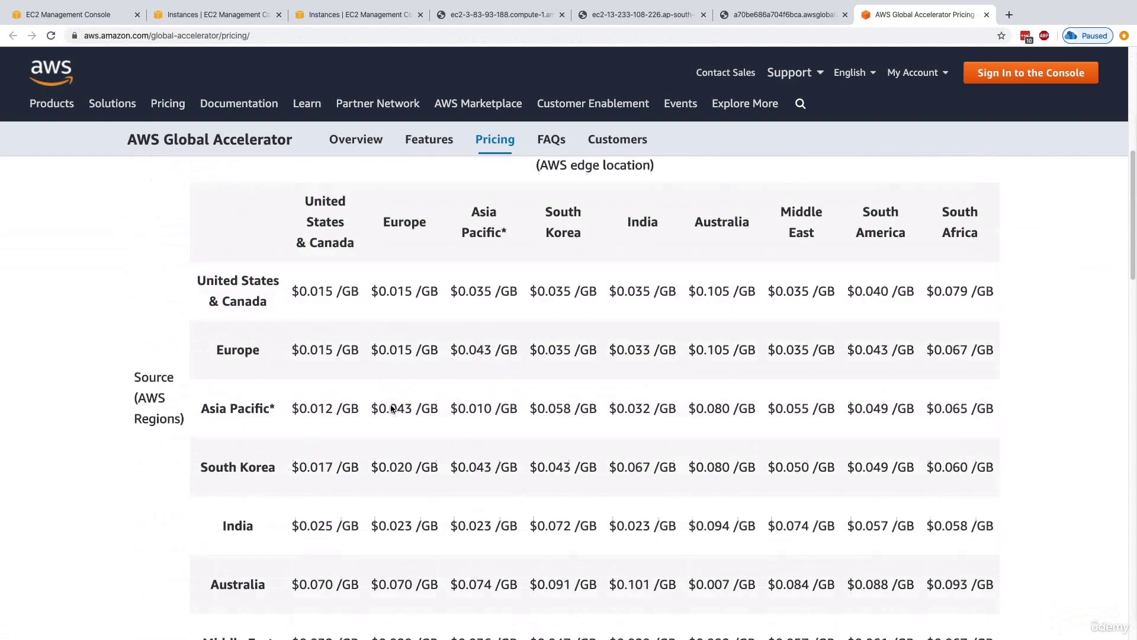
{"action": "scroll", "coordinate": [473, 402], "scroll_direction": "up", "scroll_amount": 1}
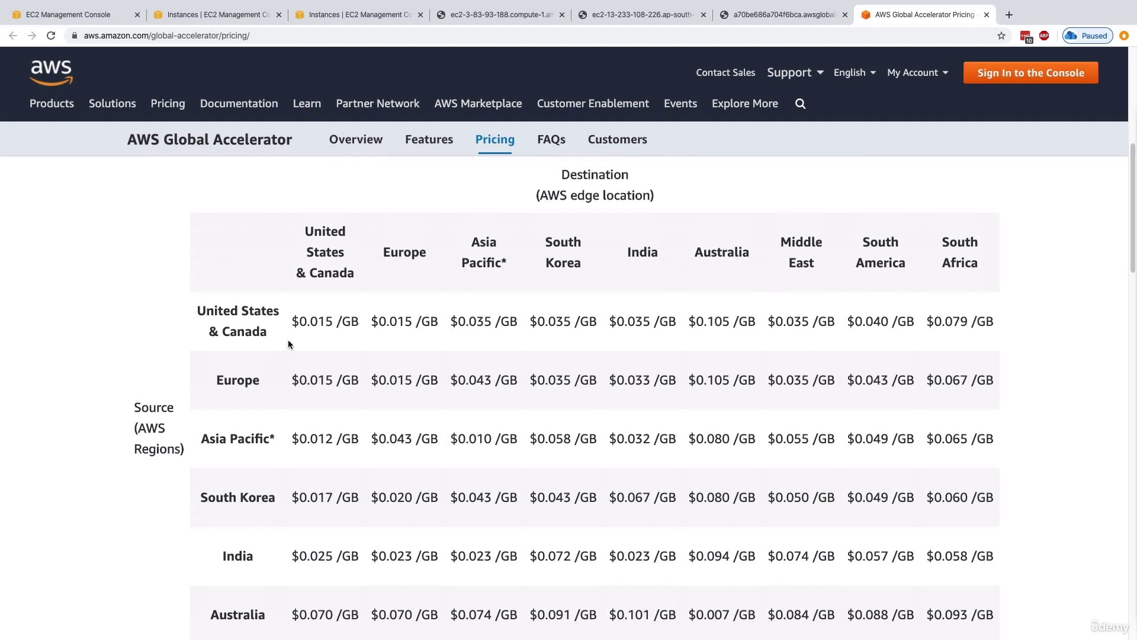
{"action": "left_click_drag", "start_coordinate": [302, 323], "coordinate": [333, 325]}
{"action": "left_click_drag", "start_coordinate": [690, 442], "coordinate": [734, 441]}
{"action": "left_click", "coordinate": [729, 446]}
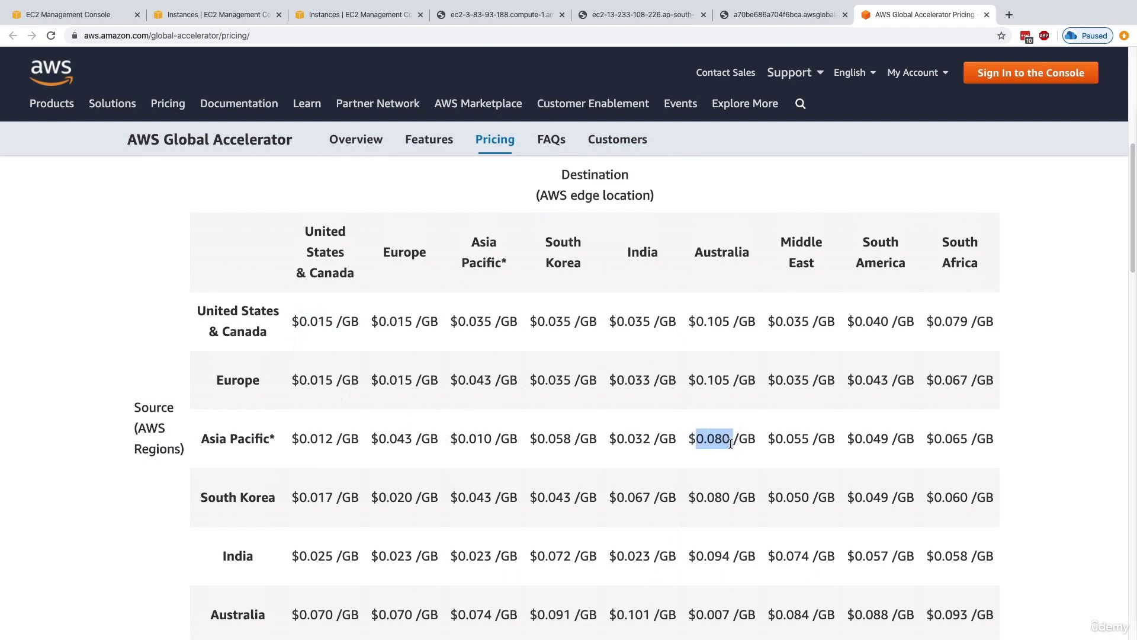
{"action": "left_click", "coordinate": [729, 444]}
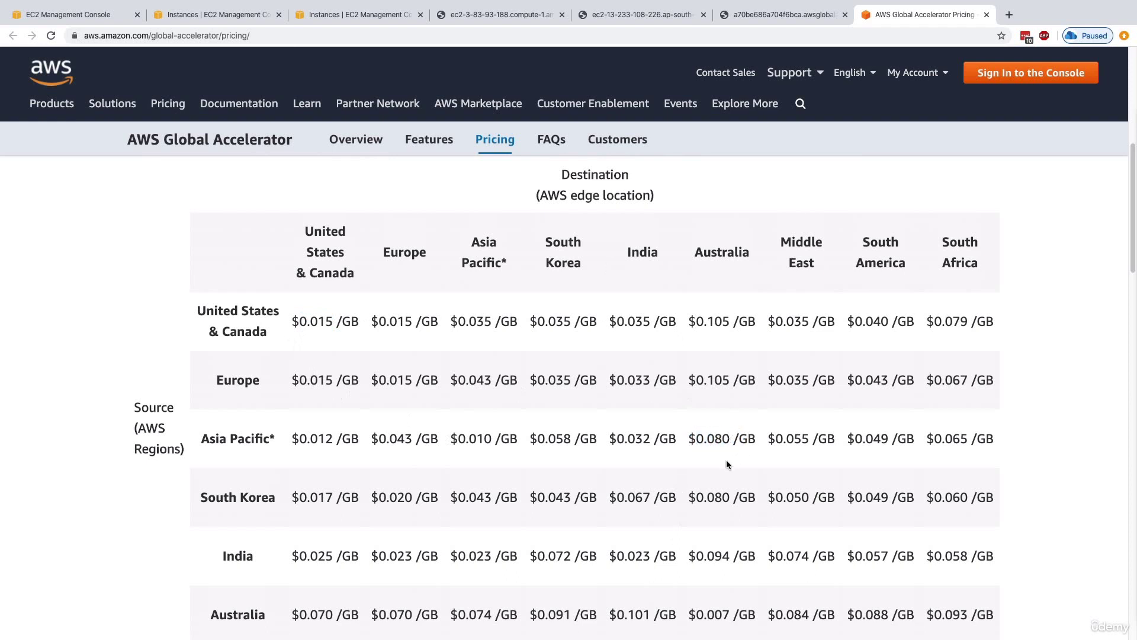
{"action": "scroll", "coordinate": [726, 460], "scroll_direction": "down", "scroll_amount": 2}
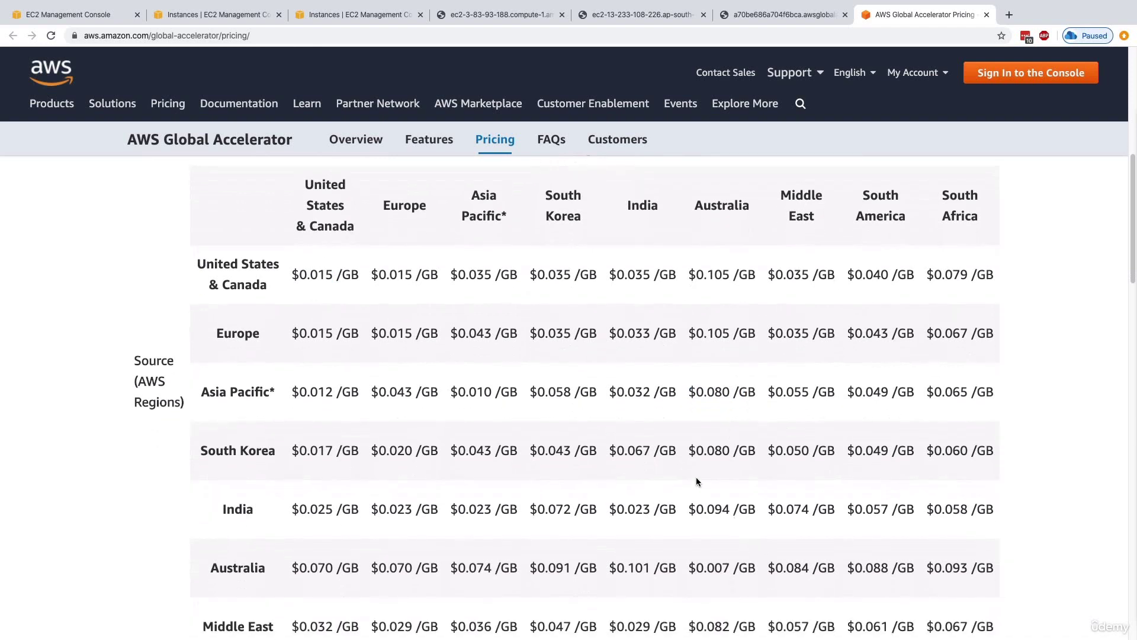
{"action": "scroll", "coordinate": [688, 477], "scroll_direction": "up", "scroll_amount": 5}
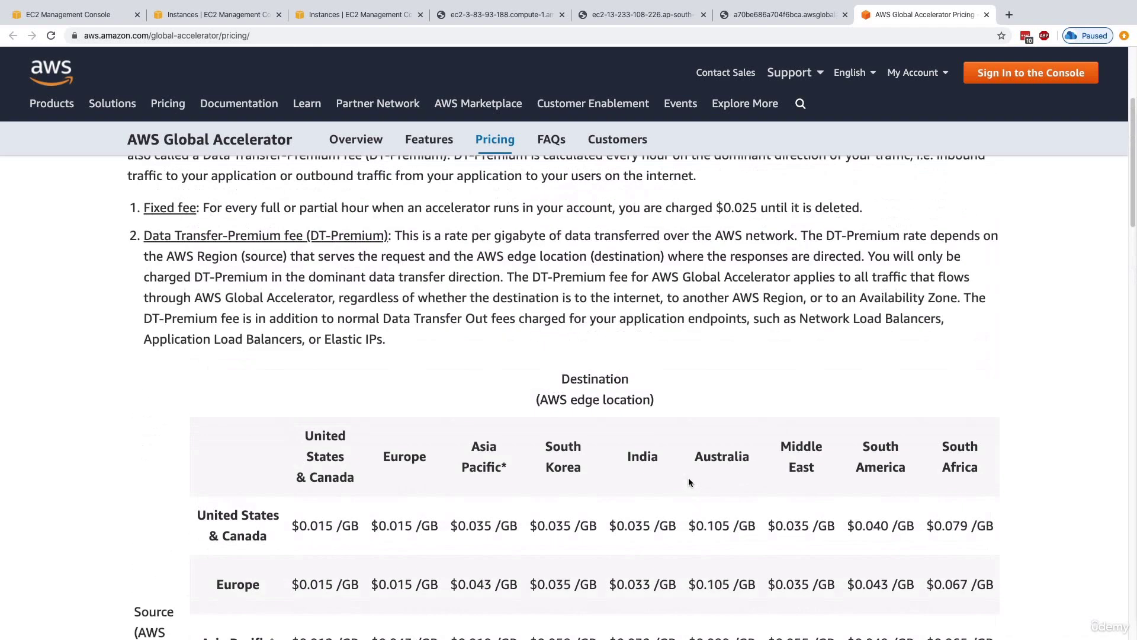
Step: Switch to the Udemy quiz, answer question 1 with "Use CloudFront Geo Restriction", and continue to question 2
{"action": "key", "text": "ctrl+Tab"}
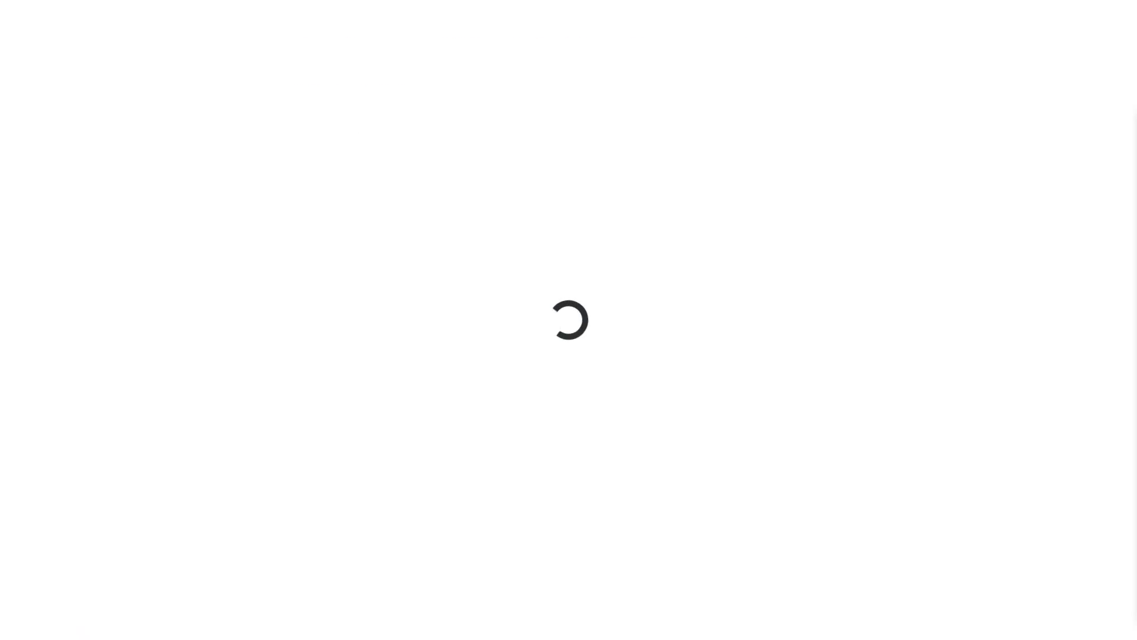
{"action": "left_click", "coordinate": [323, 163]}
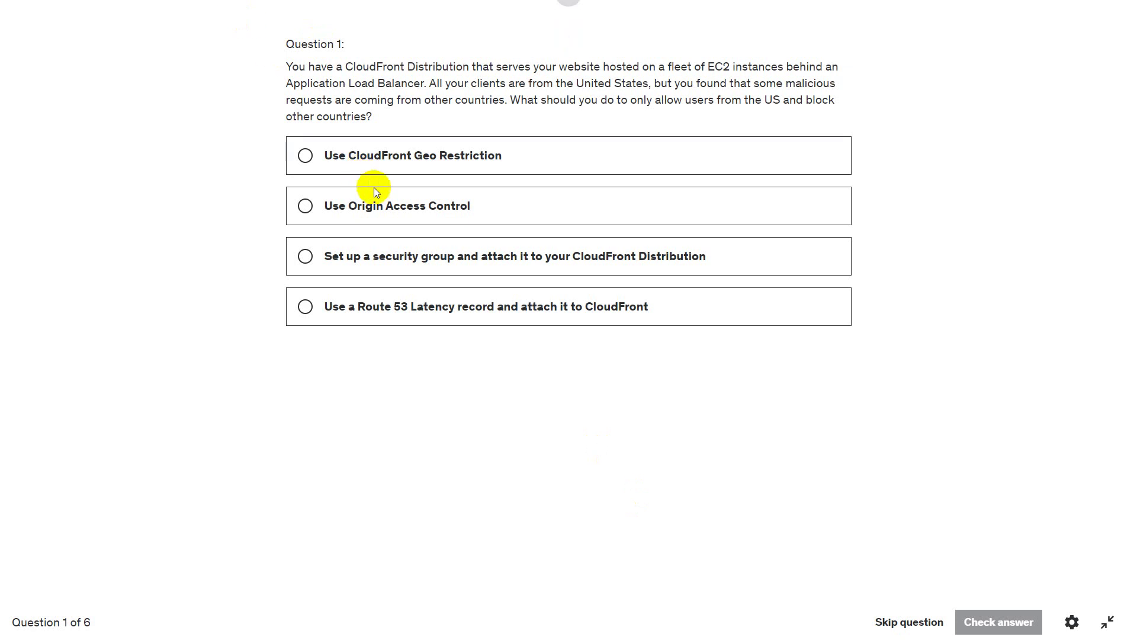
{"action": "left_click", "coordinate": [460, 161]}
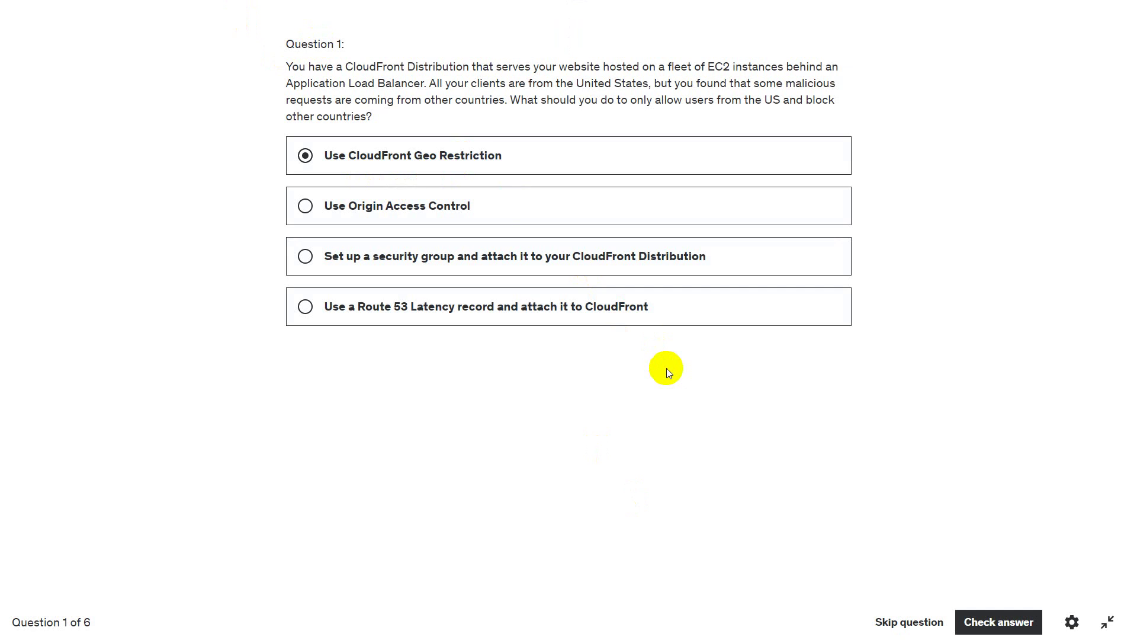
{"action": "left_click", "coordinate": [1003, 622]}
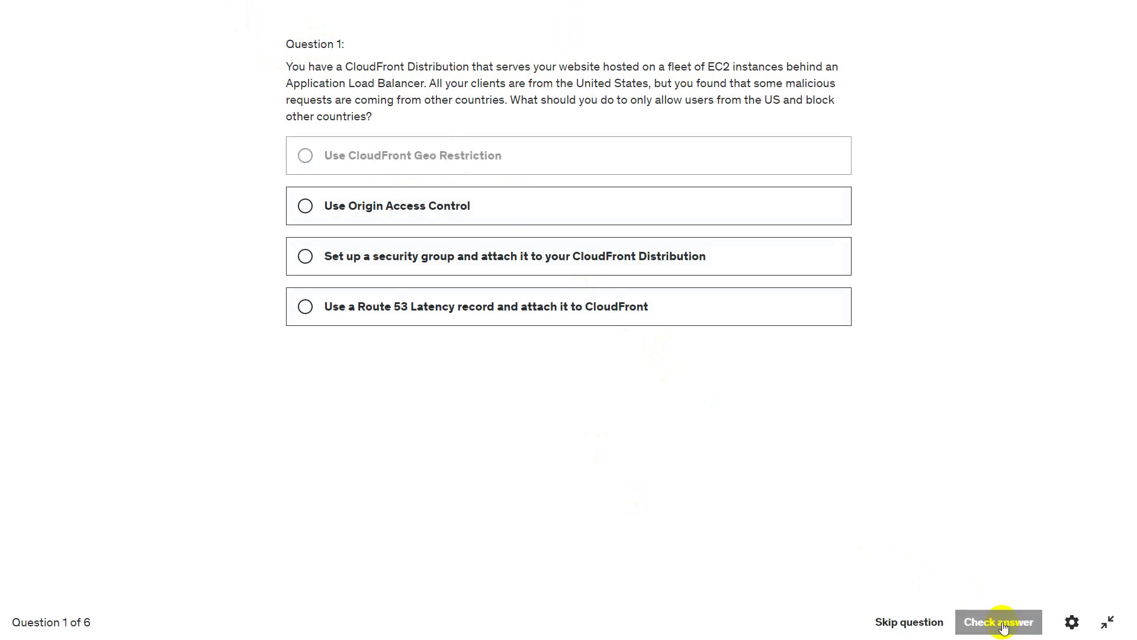
{"action": "left_click", "coordinate": [1006, 622]}
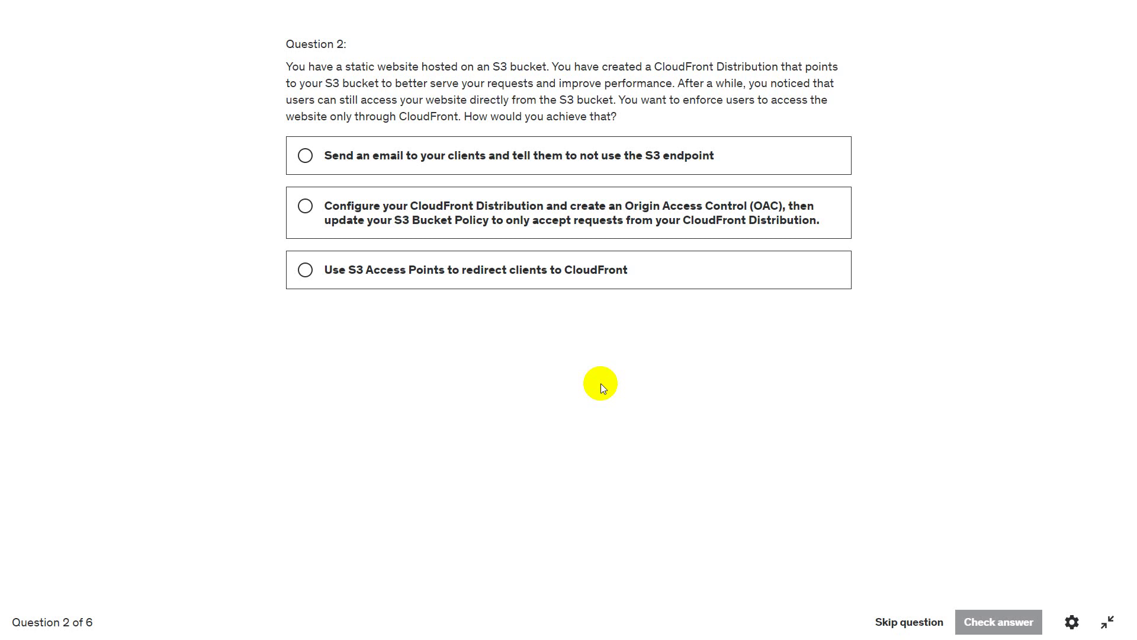
Step: Answer question 2 with the option to create an Origin Access Control (OAC) and update the S3 Bucket Policy, and continue to question 3
{"action": "left_click", "coordinate": [563, 224]}
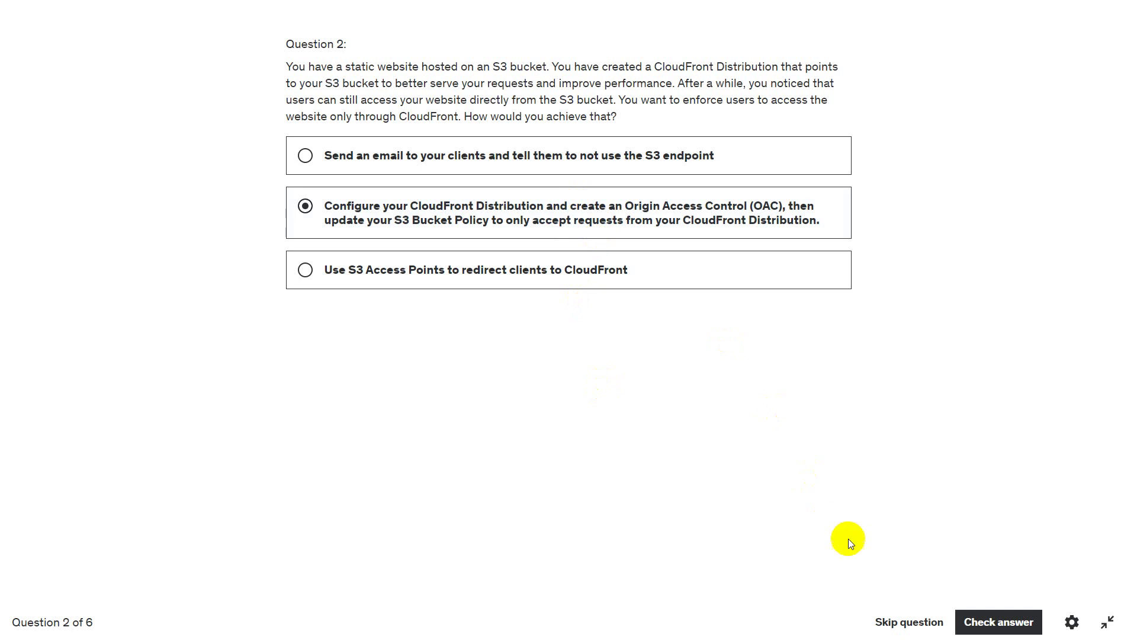
{"action": "left_click", "coordinate": [975, 622]}
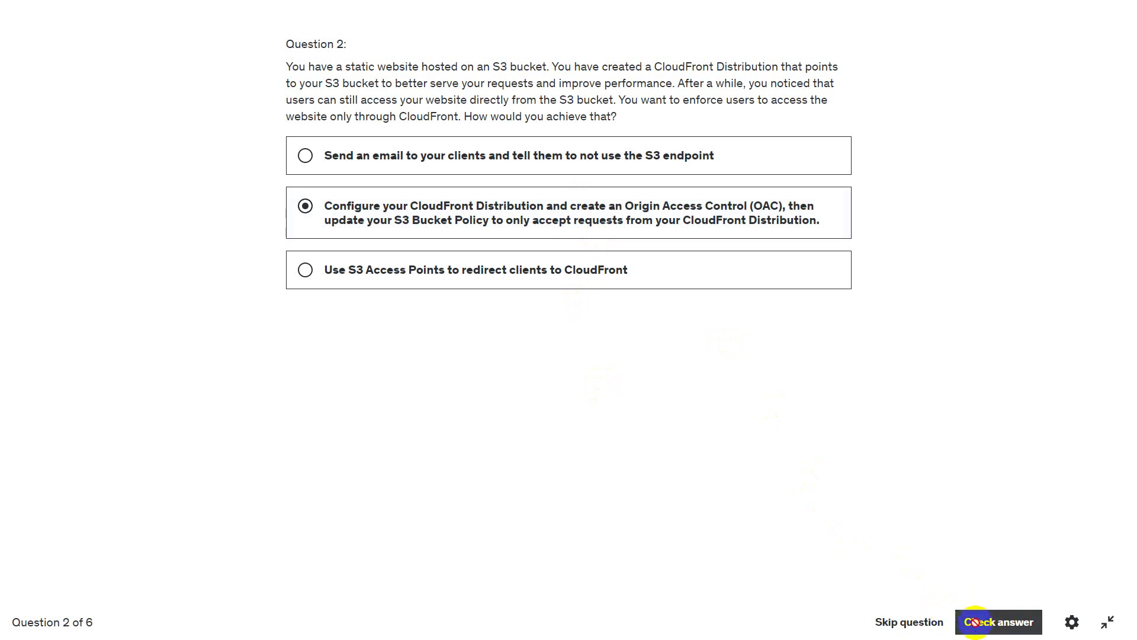
{"action": "left_click", "coordinate": [1001, 622]}
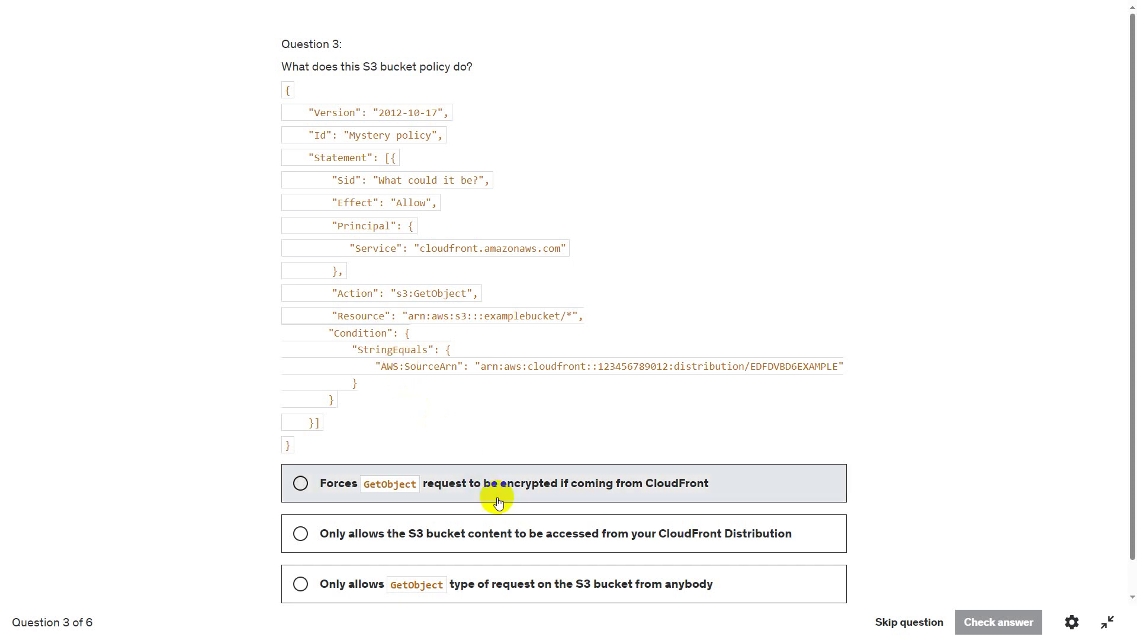
Step: Answer question 3 with "Only allows the S3 bucket content to be accessed from your CloudFront Distribution" and continue to question 4
{"action": "left_click", "coordinate": [585, 550]}
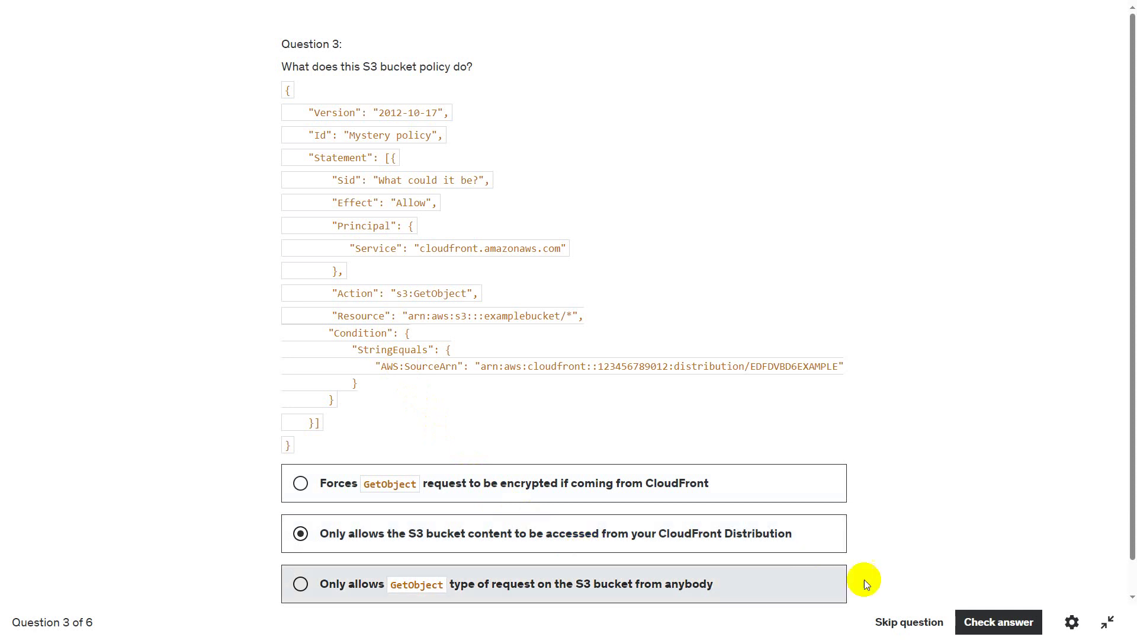
{"action": "left_click", "coordinate": [995, 632]}
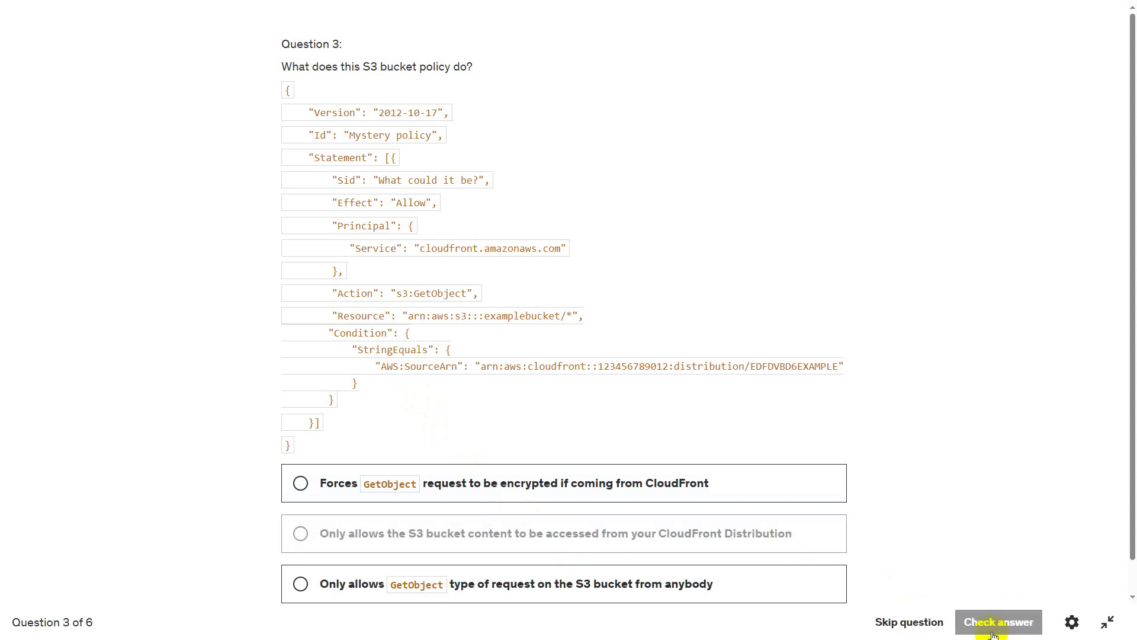
{"action": "left_click", "coordinate": [996, 630]}
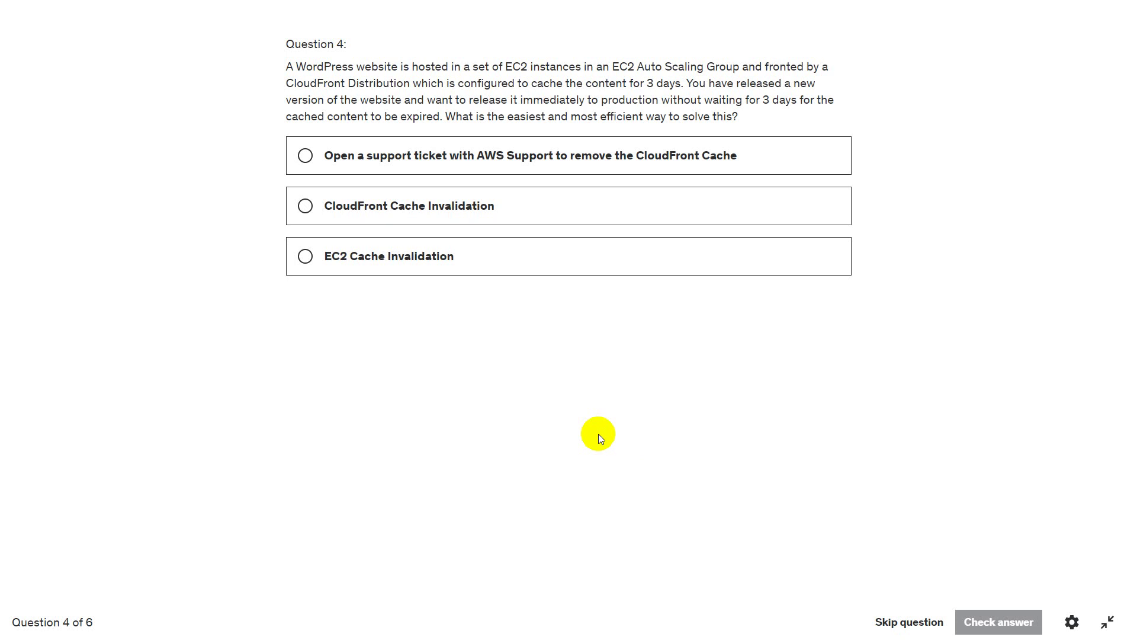
Step: Answer question 4 with "CloudFront Cache Invalidation" and continue to question 5
{"action": "left_click", "coordinate": [437, 218]}
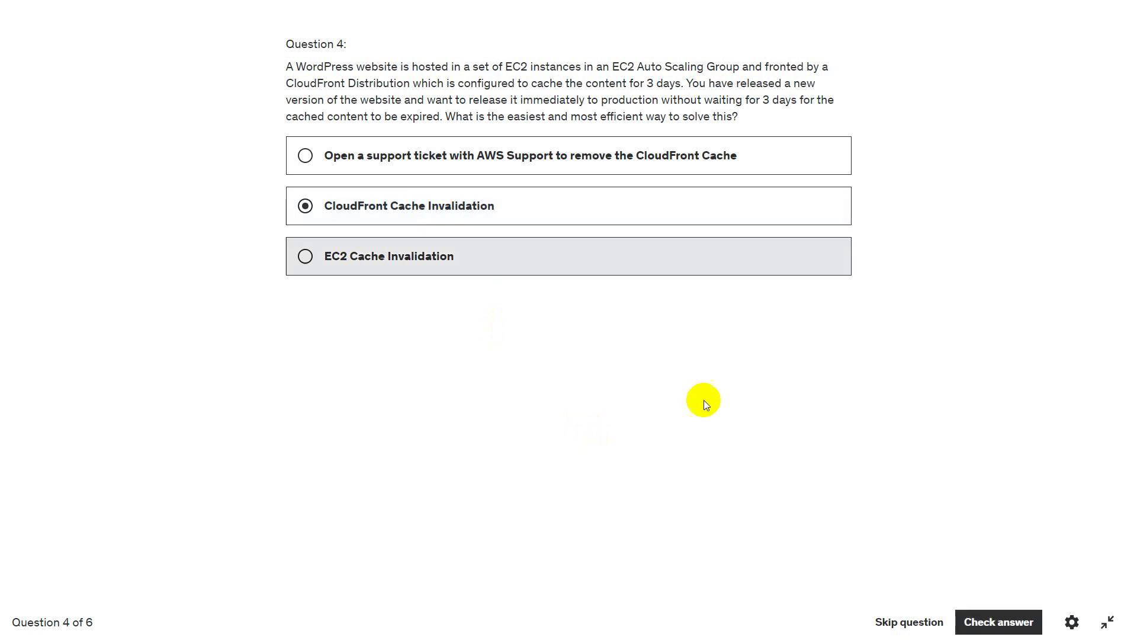
{"action": "left_click", "coordinate": [982, 627]}
{"action": "left_click", "coordinate": [992, 622]}
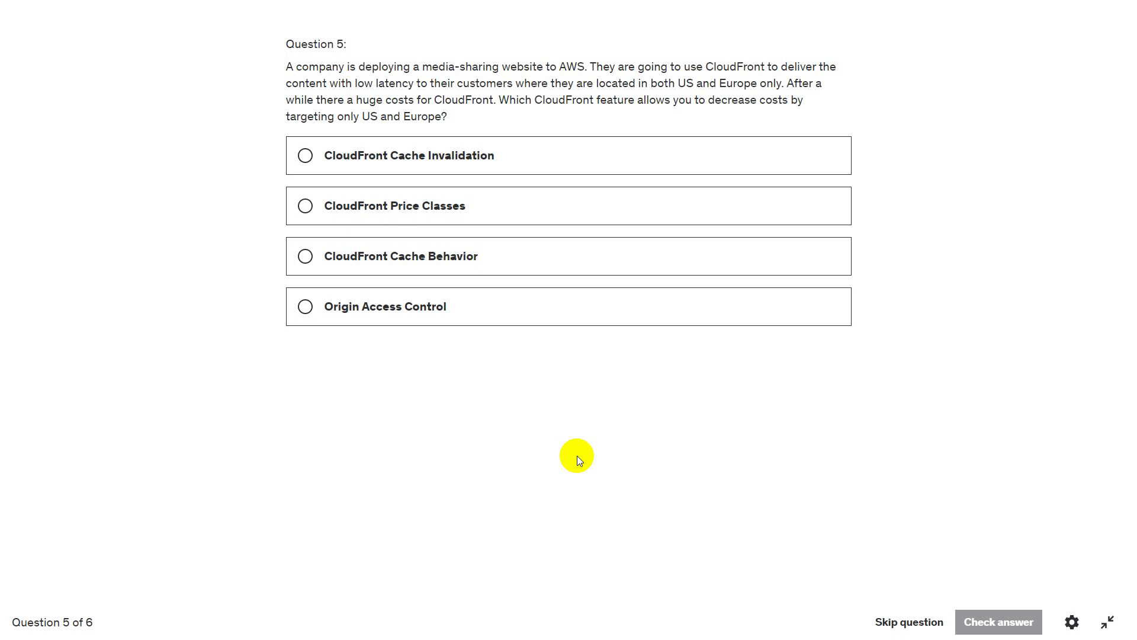
Step: Answer question 5 with "CloudFront Price Classes" and continue to question 6
{"action": "left_click", "coordinate": [401, 204]}
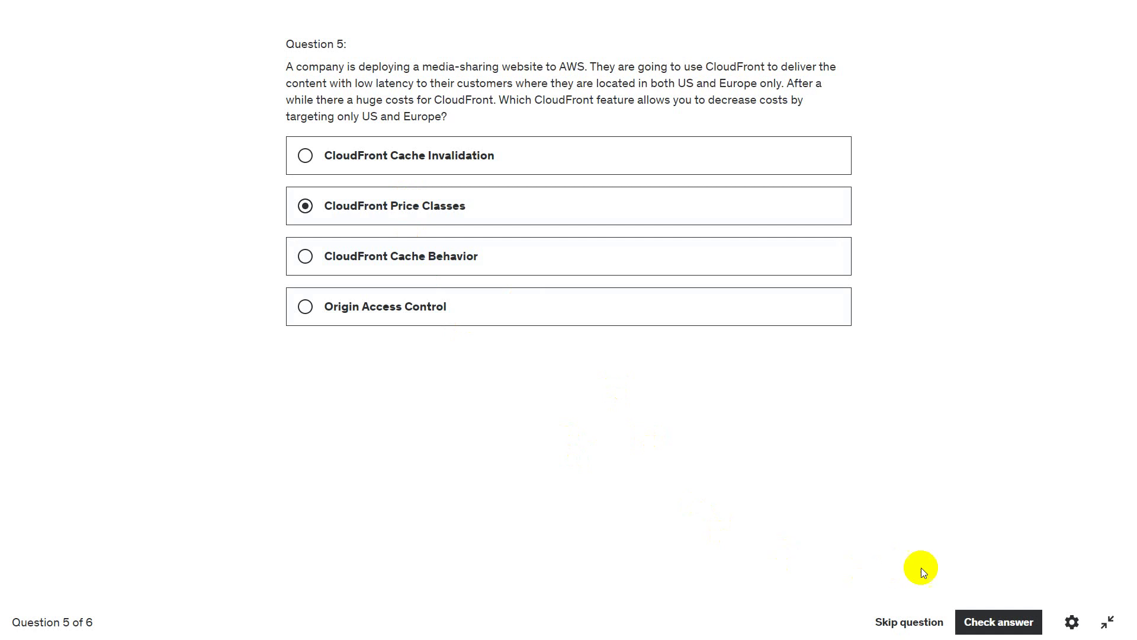
{"action": "left_click", "coordinate": [989, 629]}
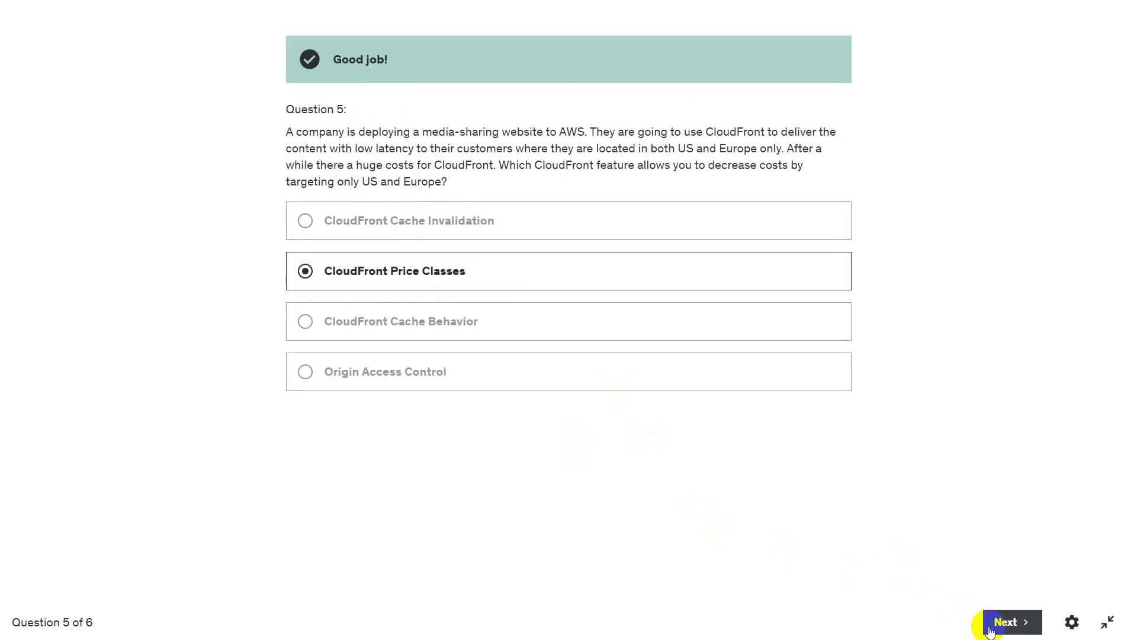
{"action": "left_click", "coordinate": [1004, 622]}
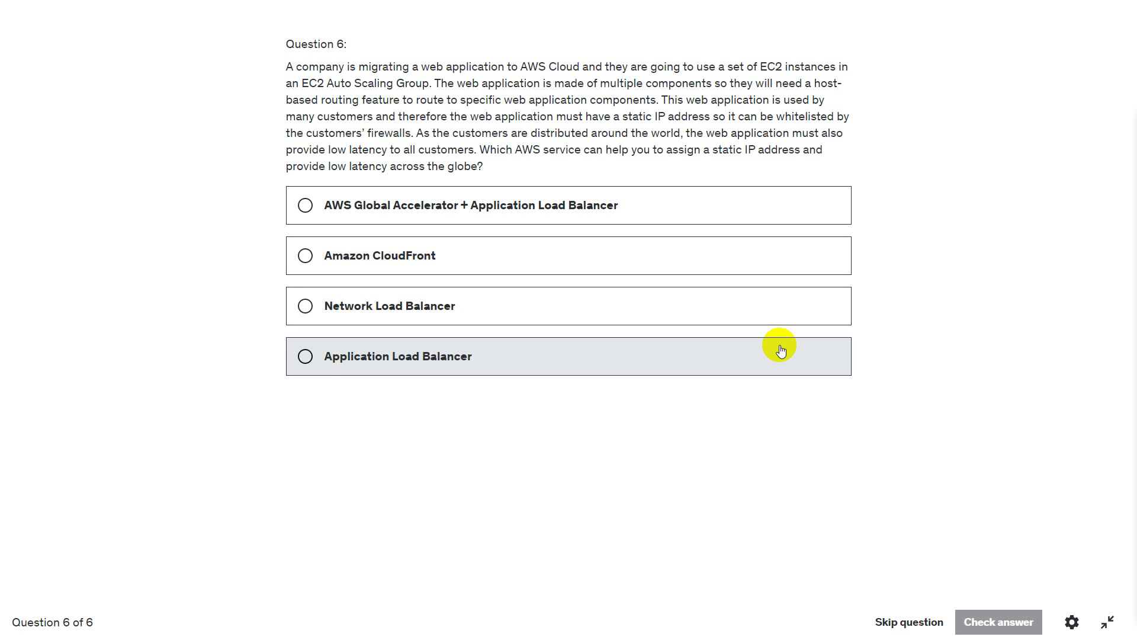
Step: Try "Amazon CloudFront" as the answer to question 6 instead of the Global Accelerator option
{"action": "left_click", "coordinate": [485, 217]}
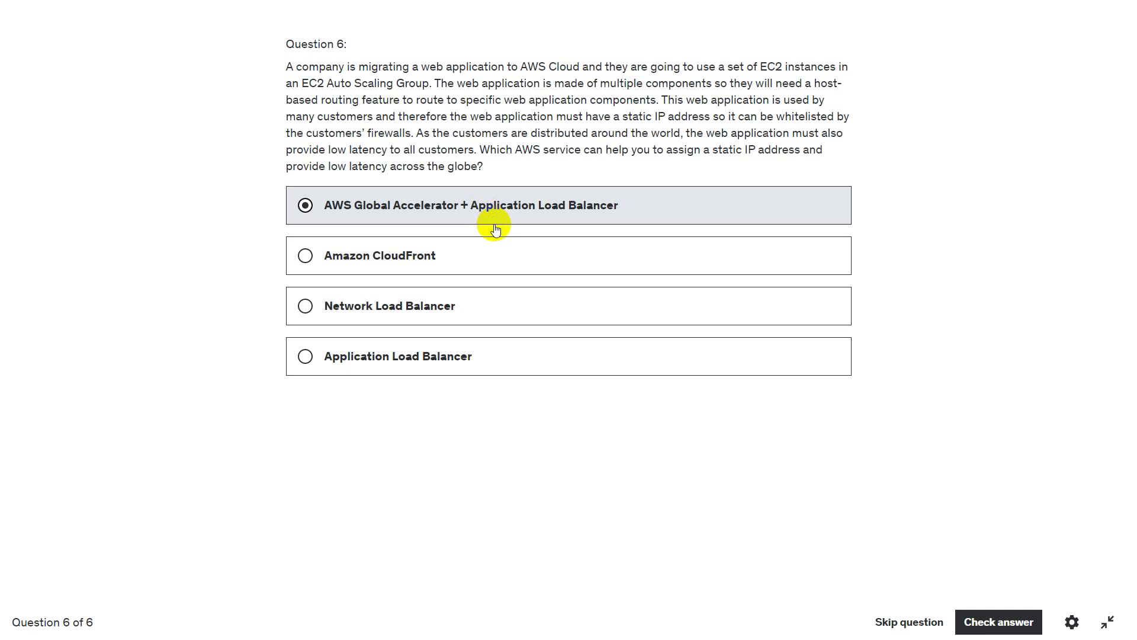
{"action": "left_click", "coordinate": [443, 269]}
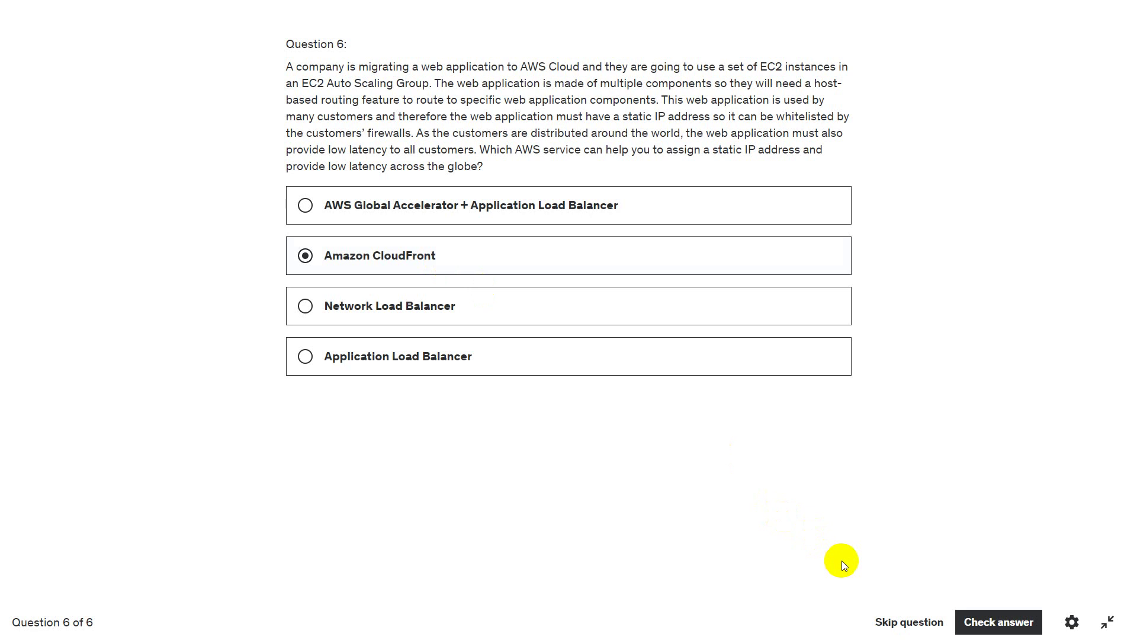
{"action": "left_click", "coordinate": [978, 630]}
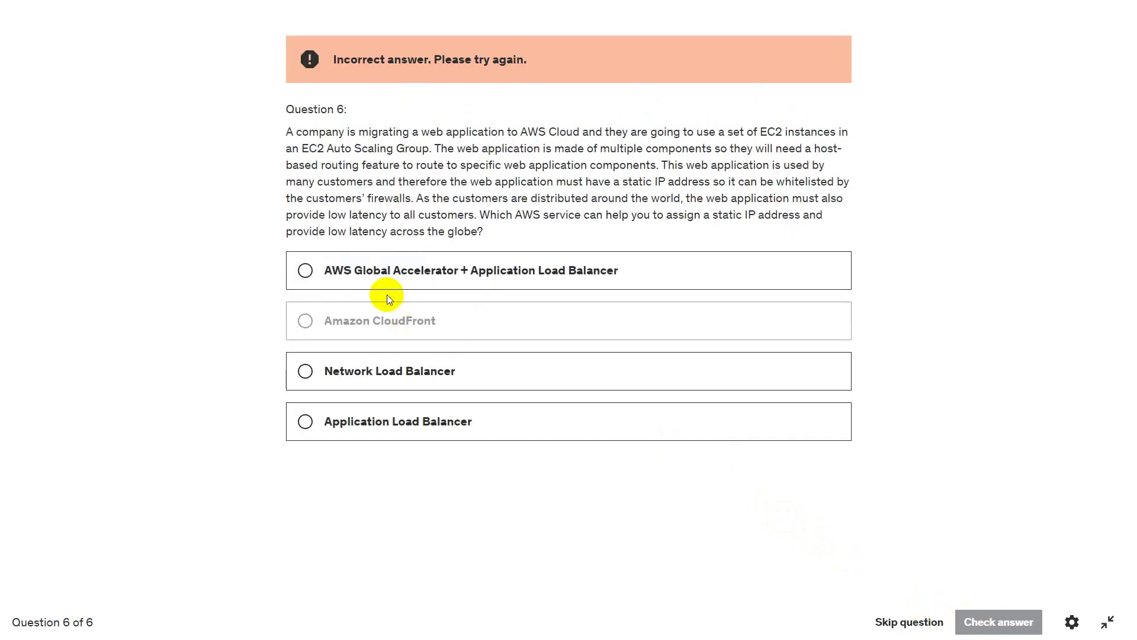
Step: Answer question 6 with "AWS Global Accelerator + Application Load Balancer" and open the quiz results
{"action": "left_click", "coordinate": [388, 281]}
{"action": "left_click", "coordinate": [1007, 628]}
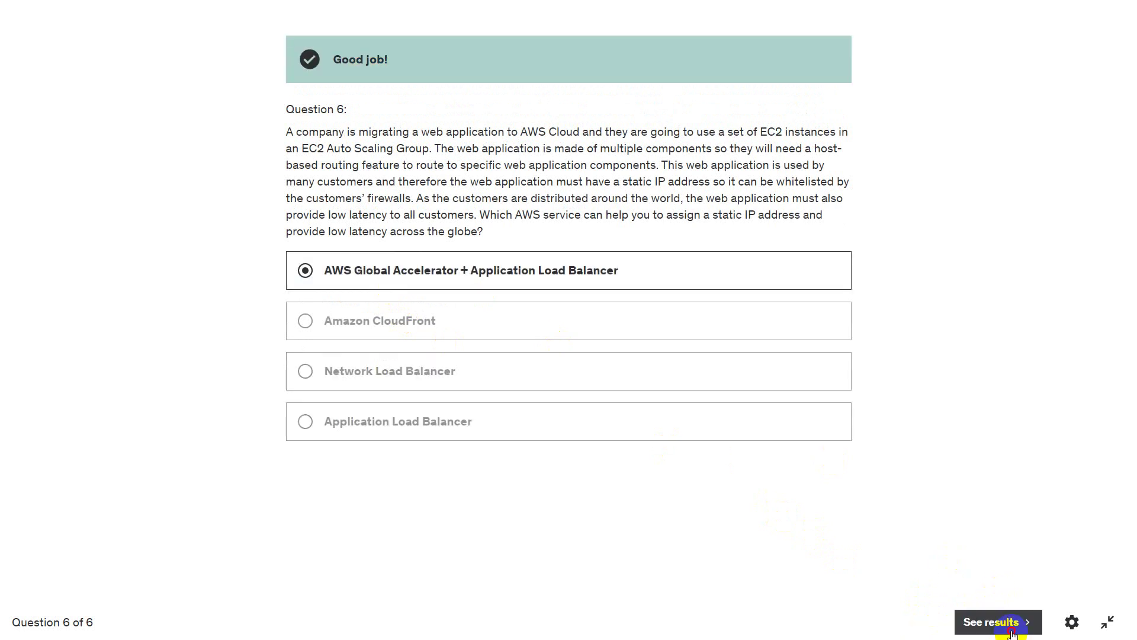
{"action": "left_click", "coordinate": [1010, 633]}
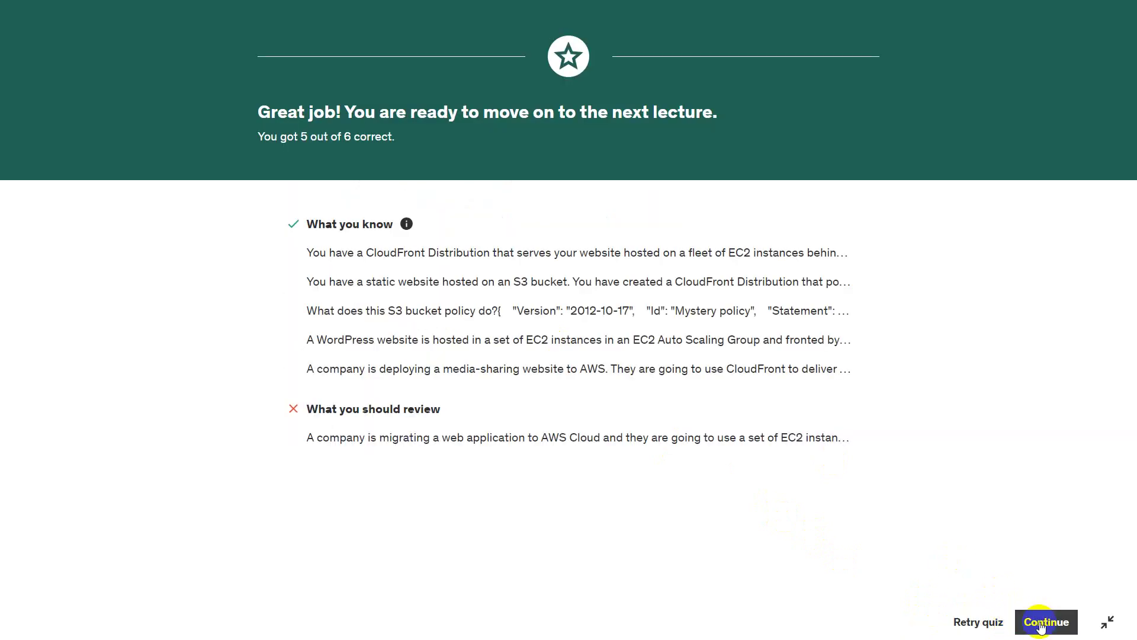